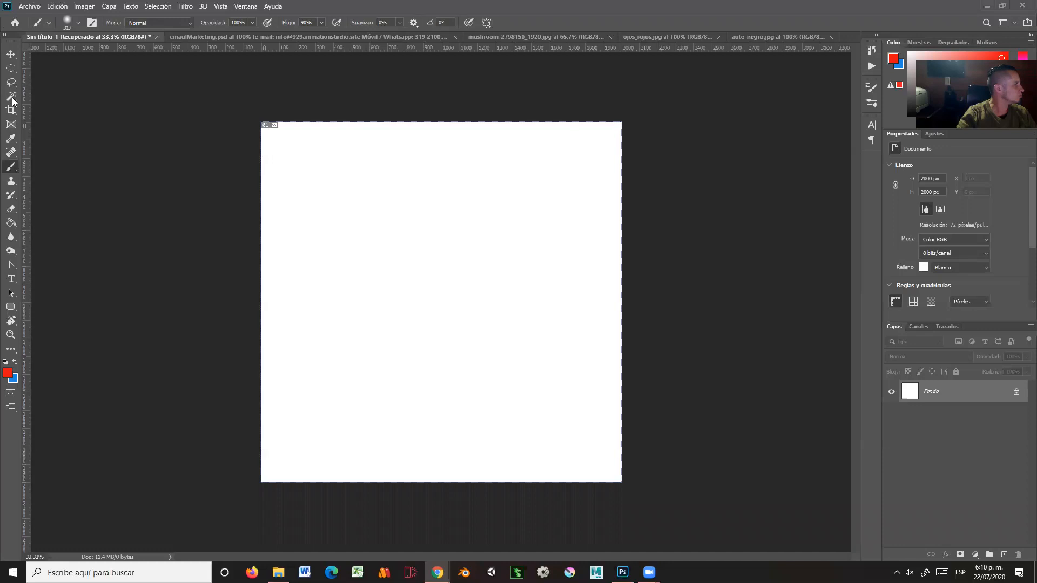
- Bring up the mushroom-2798150_1920.jpg document and activate the Magic Wand tool
{"action": "left_click", "coordinate": [200, 36]}
{"action": "left_click", "coordinate": [540, 37]}
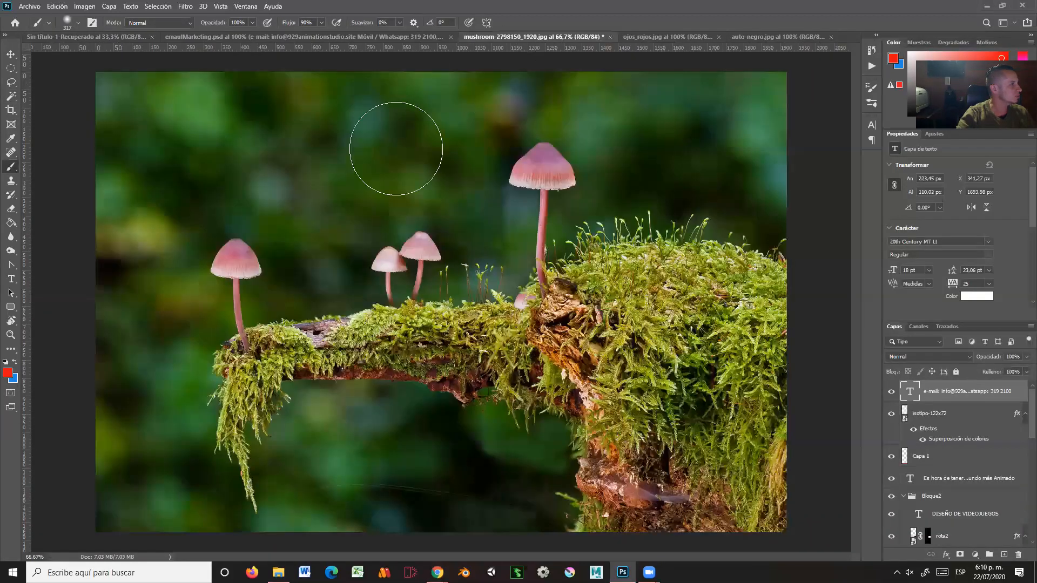
{"action": "left_click", "coordinate": [12, 101]}
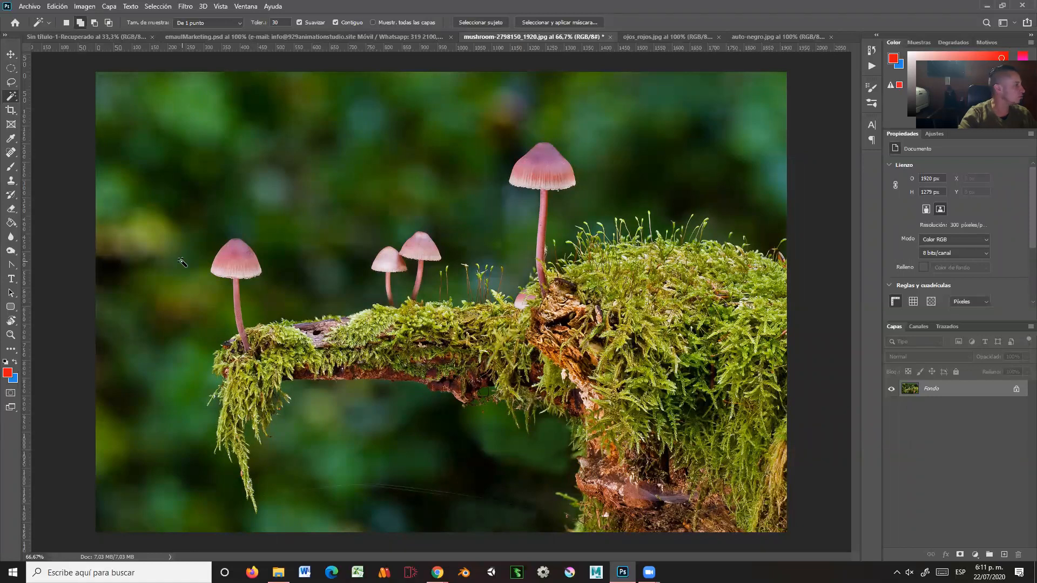
- Select the purple upper part of the tallest mushroom's cap with the Magic Wand
{"action": "left_click", "coordinate": [10, 335]}
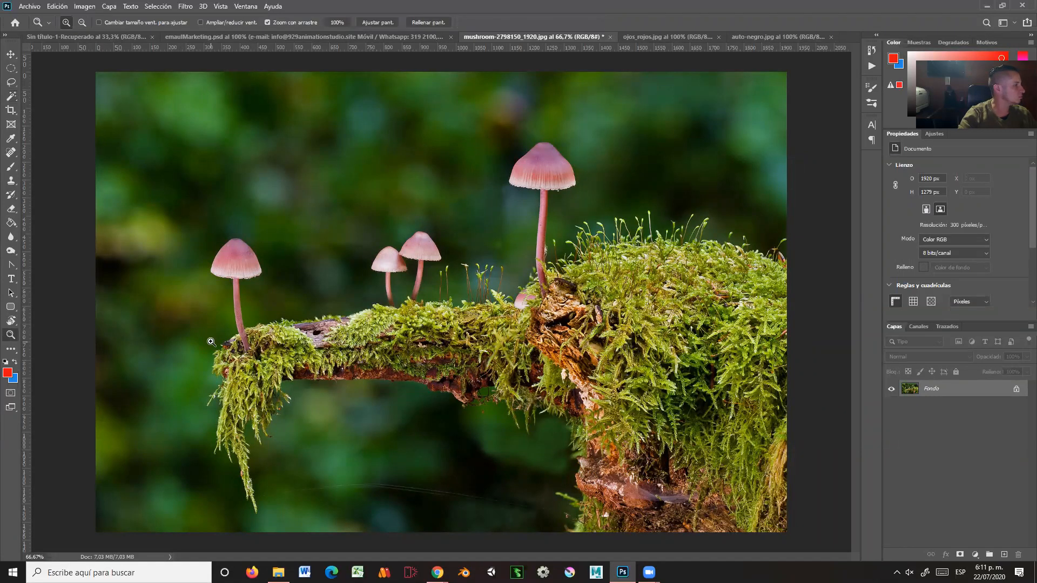
{"action": "left_click", "coordinate": [545, 165]}
{"action": "left_click", "coordinate": [618, 240]}
{"action": "left_click_drag", "start_coordinate": [677, 169], "coordinate": [669, 201]}
{"action": "left_click_drag", "start_coordinate": [609, 211], "coordinate": [540, 219]}
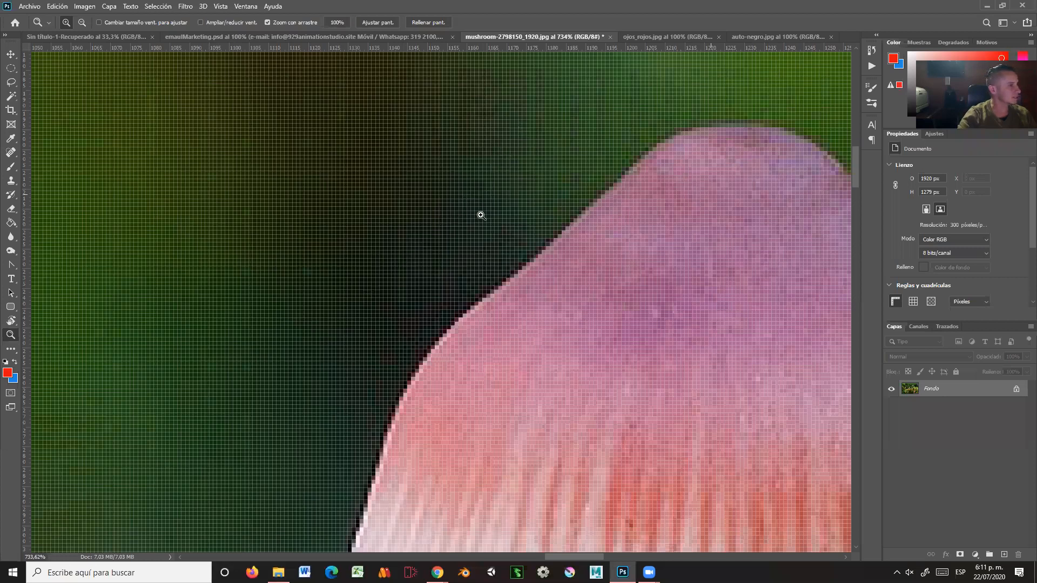
{"action": "scroll", "coordinate": [470, 225], "scroll_direction": "right", "scroll_amount": 2}
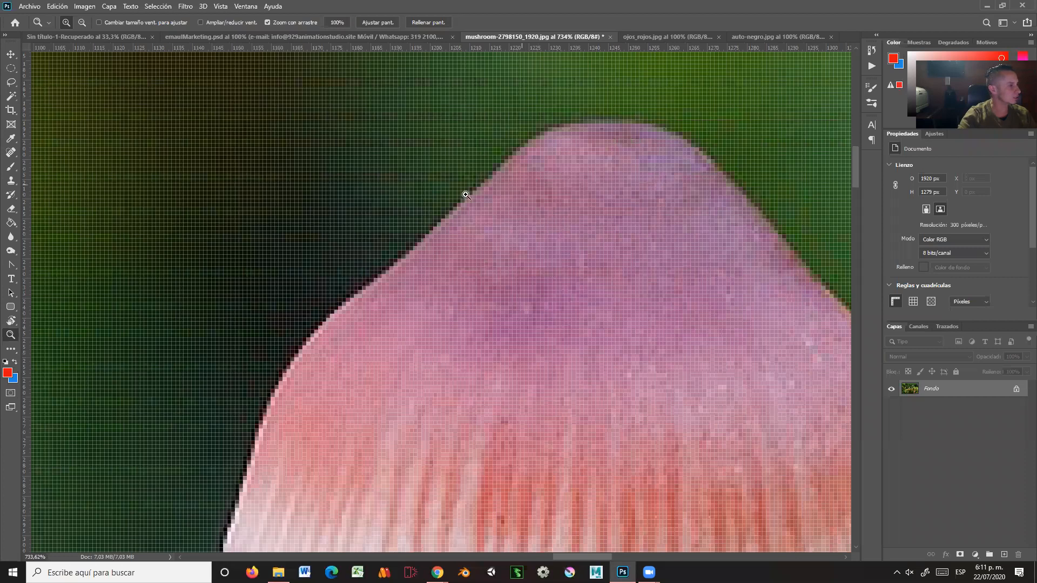
{"action": "left_click", "coordinate": [555, 219], "text": "alt"}
{"action": "left_click_drag", "start_coordinate": [572, 226], "coordinate": [450, 180]}
{"action": "left_click", "coordinate": [10, 97]}
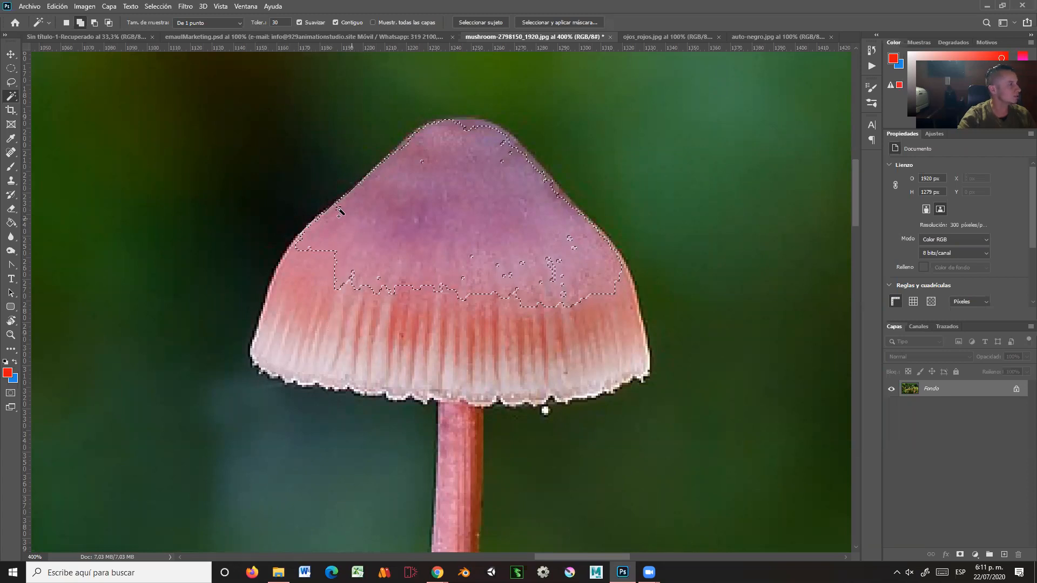
- Set the Magic Wand tolerance to 50 and clear the current selection
{"action": "left_click", "coordinate": [272, 22]}
{"action": "type", "text": "50"}
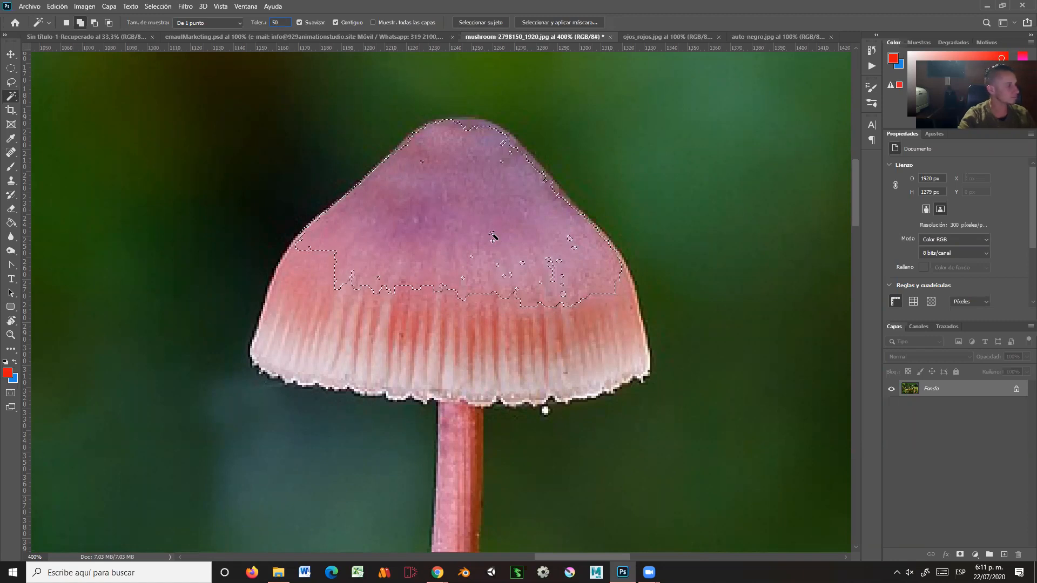
{"action": "left_click", "coordinate": [11, 55]}
{"action": "key", "text": "ctrl+d"}
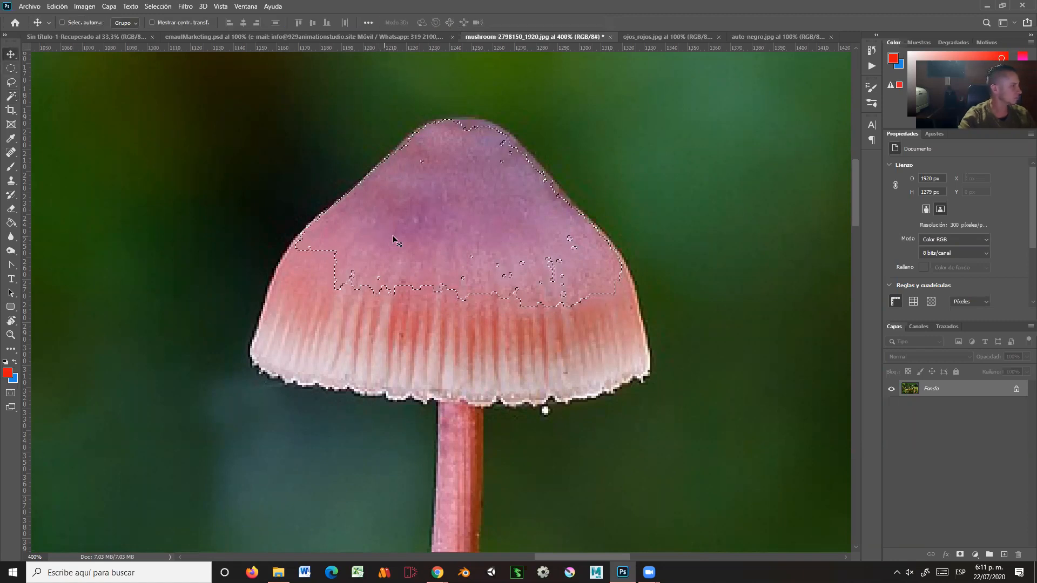
- Select the tallest mushroom's whole cap and its stem with the Magic Wand, adding the unselected streaks, rim and stem shading
{"action": "left_click", "coordinate": [11, 96]}
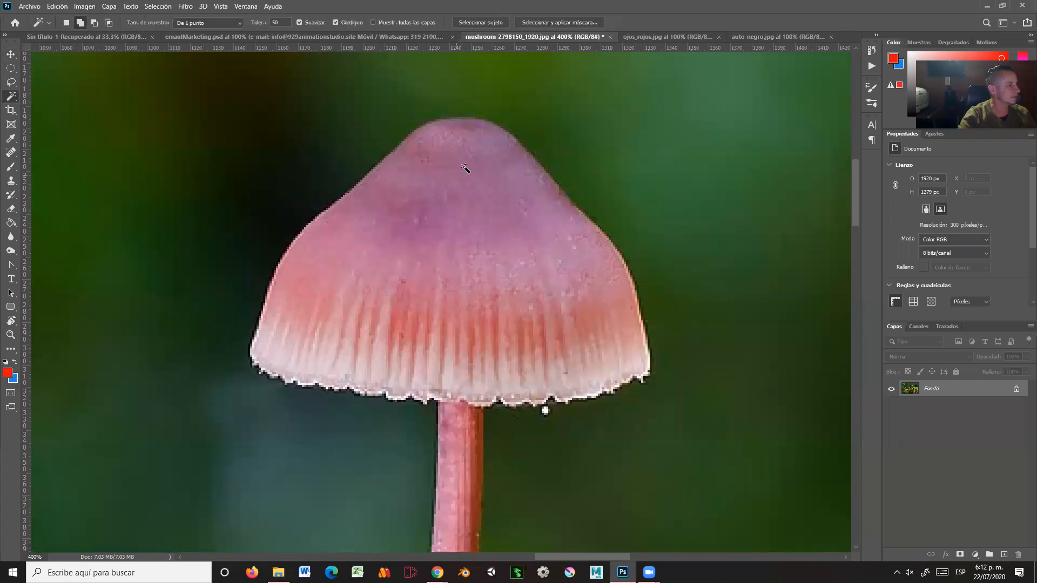
{"action": "left_click", "coordinate": [569, 253]}
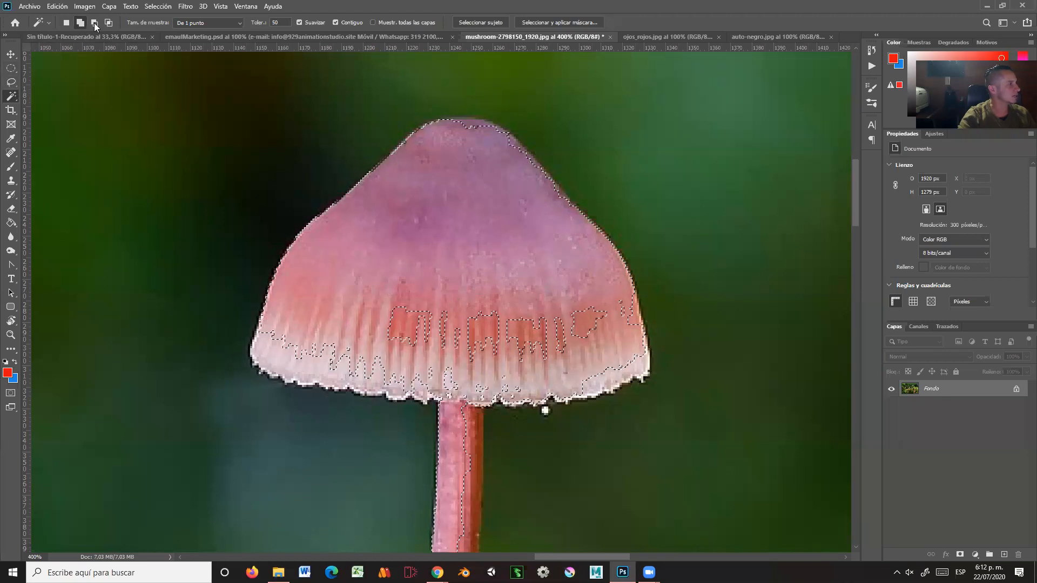
{"action": "left_click", "coordinate": [406, 303]}
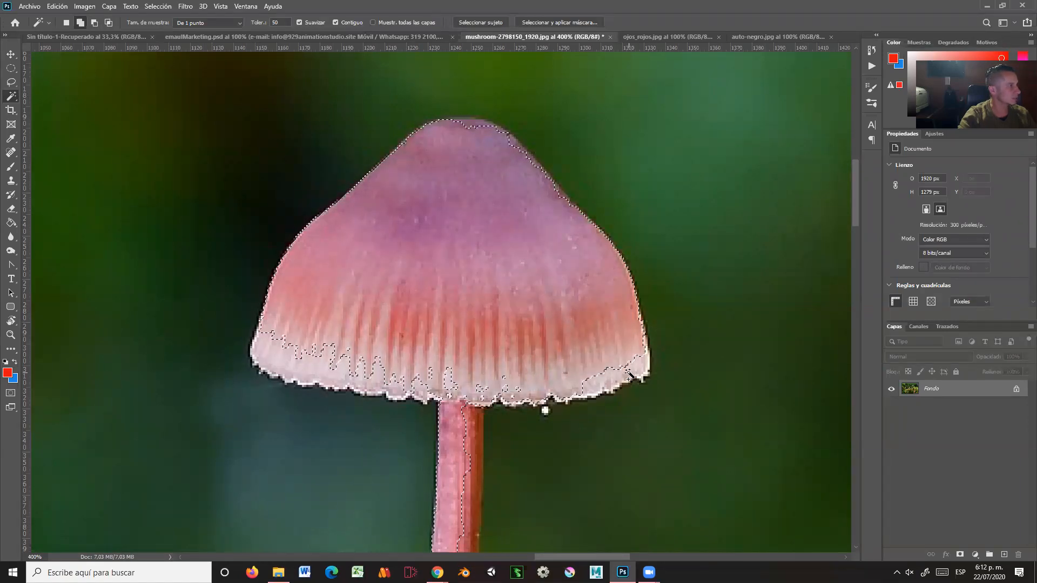
{"action": "left_click", "coordinate": [510, 399]}
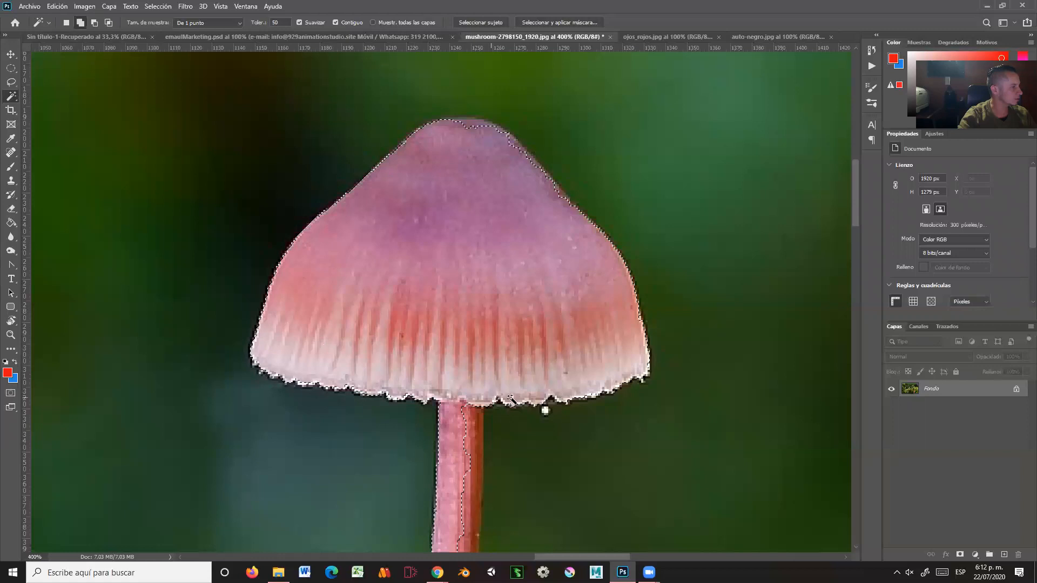
{"action": "left_click_drag", "start_coordinate": [481, 435], "coordinate": [478, 252]}
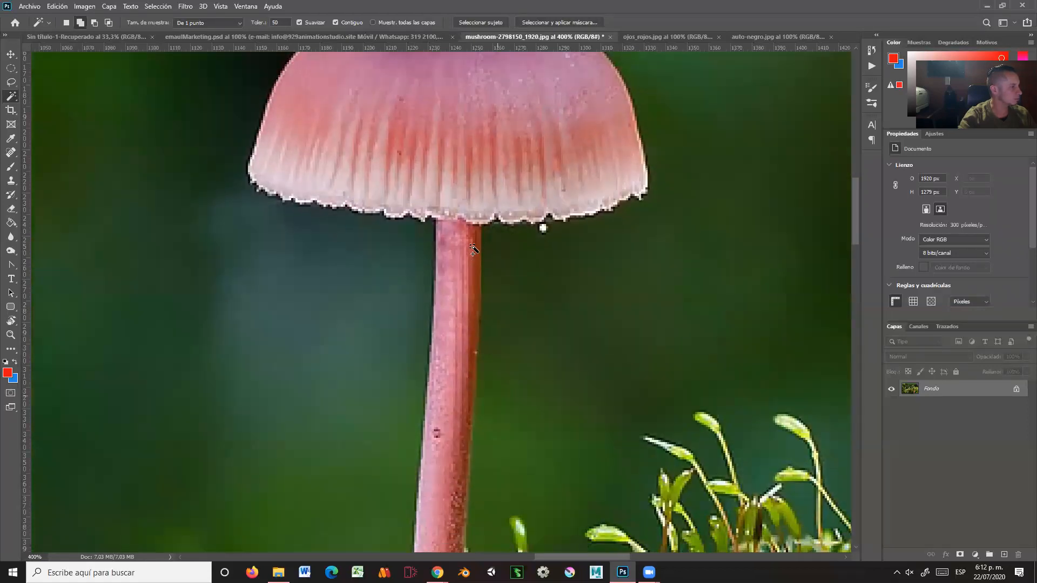
{"action": "left_click", "coordinate": [474, 244]}
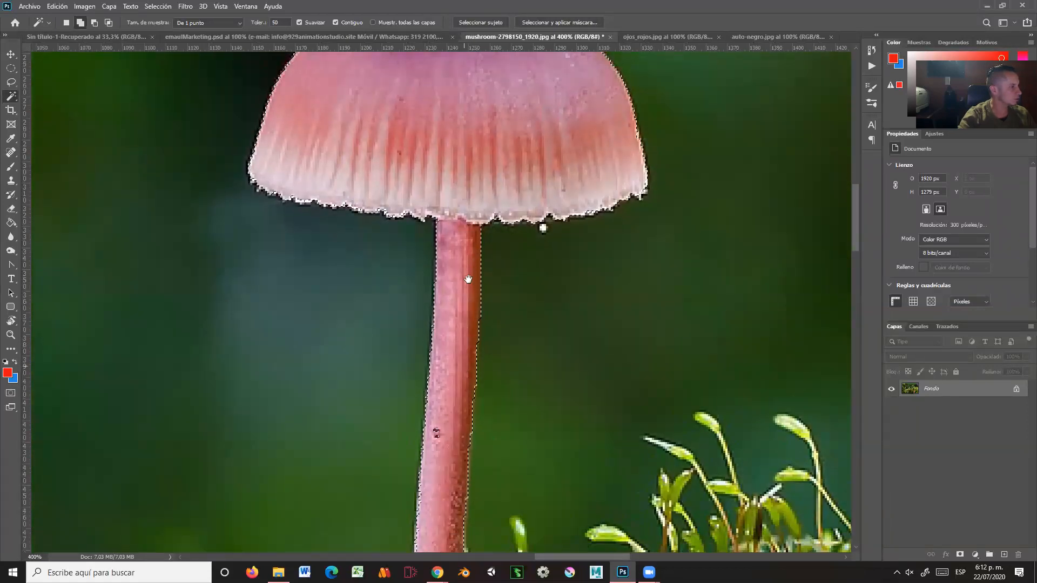
- Examine the selection outline along the tallest mushroom's stem and cap, up close and within the wider image
{"action": "scroll", "coordinate": [463, 259], "scroll_direction": "down", "scroll_amount": 5}
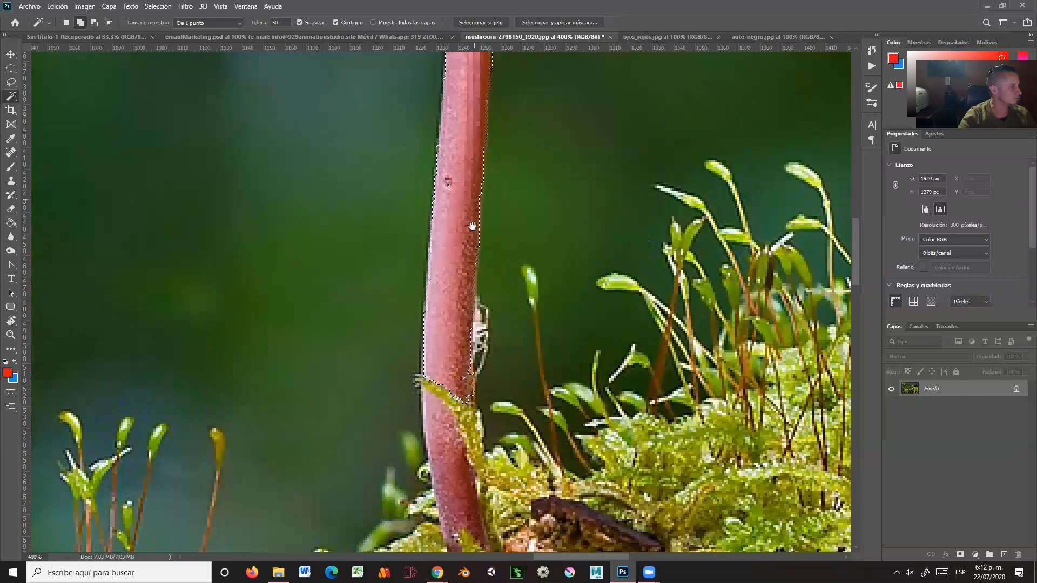
{"action": "scroll", "coordinate": [472, 226], "scroll_direction": "up", "scroll_amount": 8}
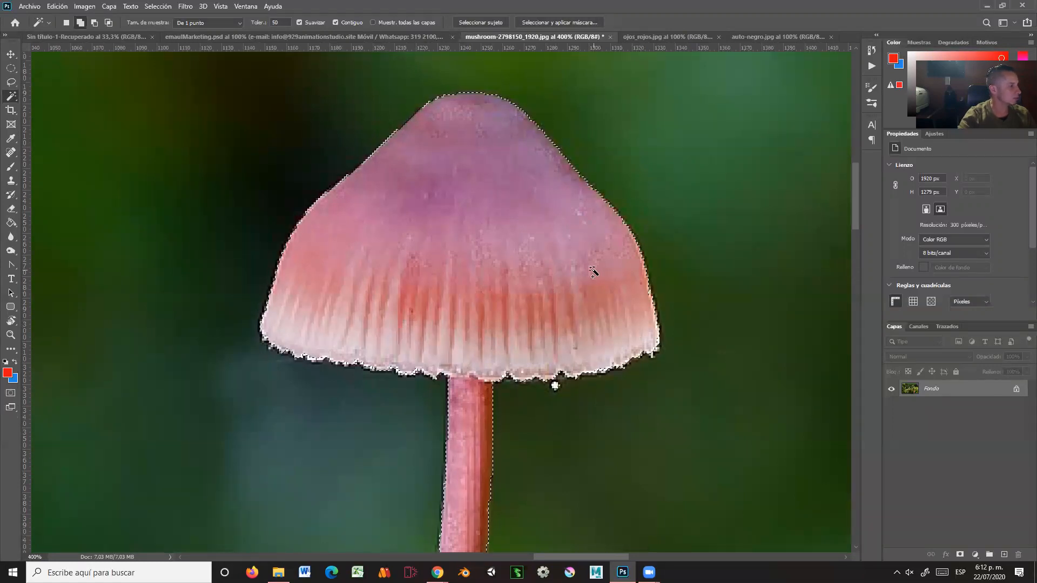
{"action": "left_click_drag", "start_coordinate": [549, 276], "coordinate": [563, 213]}
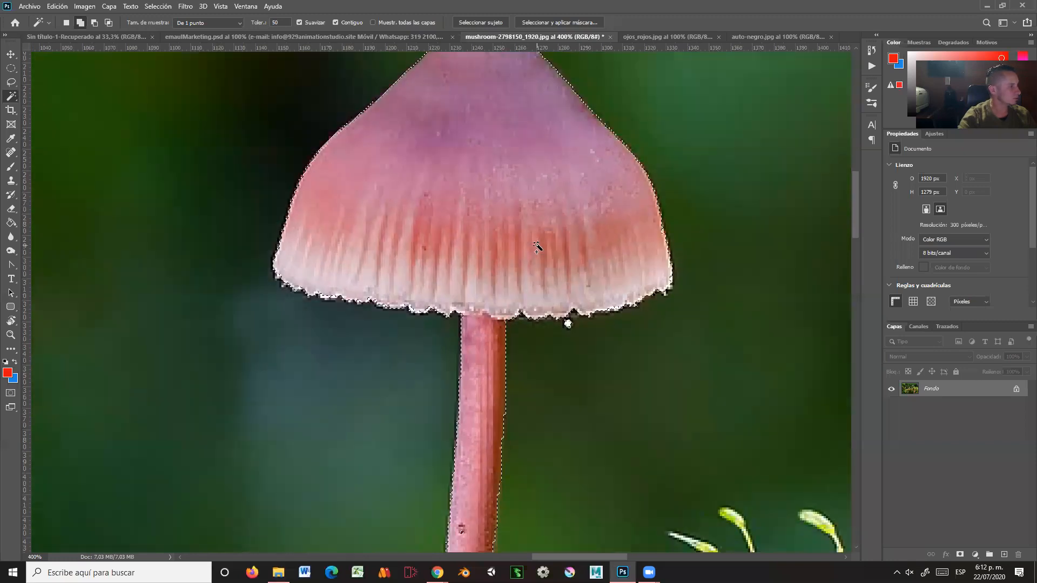
{"action": "left_click_drag", "start_coordinate": [493, 241], "coordinate": [472, 320]}
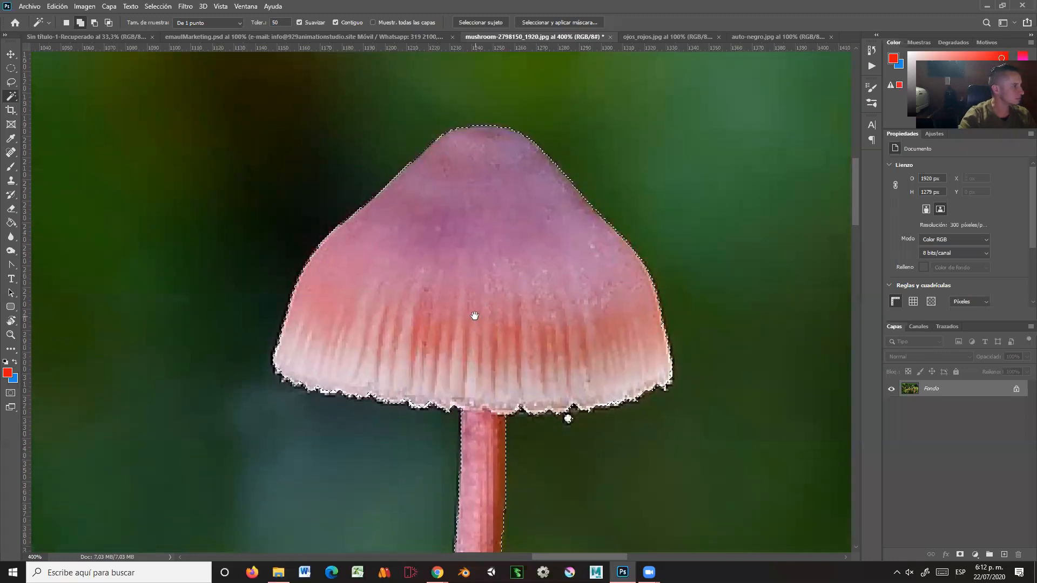
{"action": "key", "text": "z"}
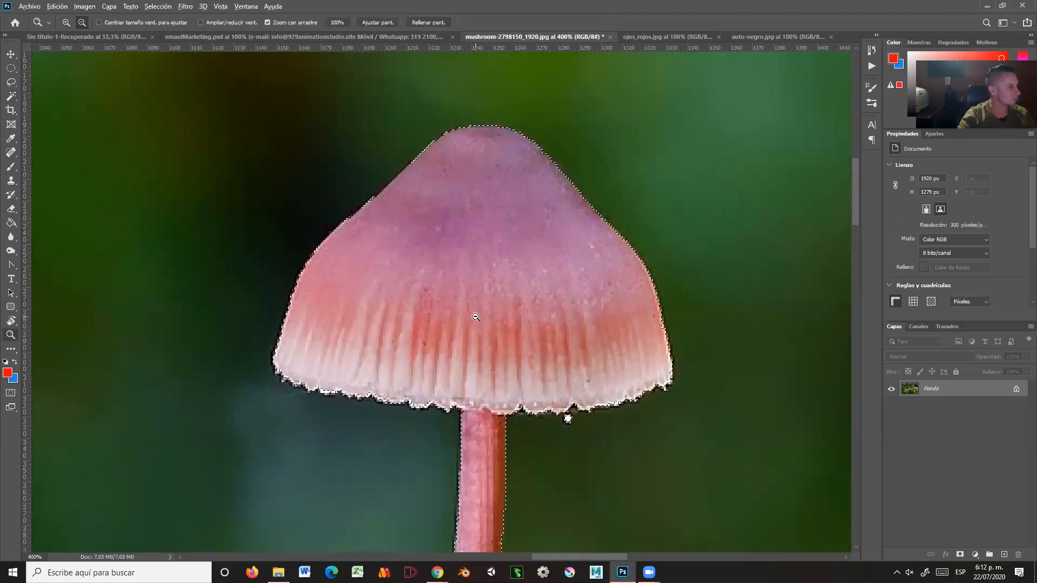
{"action": "left_click", "coordinate": [475, 317], "text": "alt"}
{"action": "left_click", "coordinate": [476, 317], "text": "alt"}
{"action": "left_click", "coordinate": [475, 317], "text": "alt"}
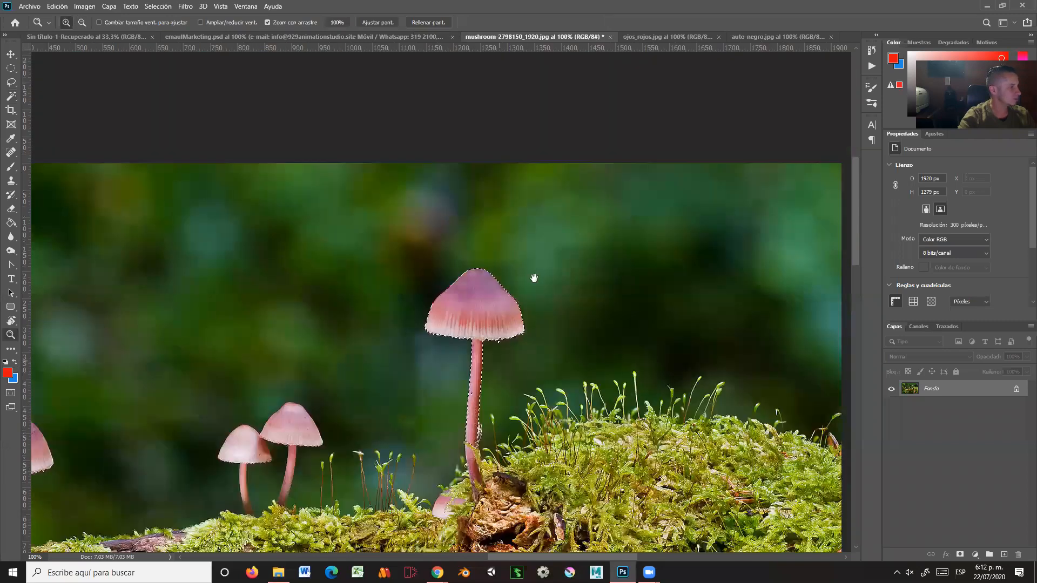
{"action": "scroll", "coordinate": [533, 276], "scroll_direction": "down", "scroll_amount": 3}
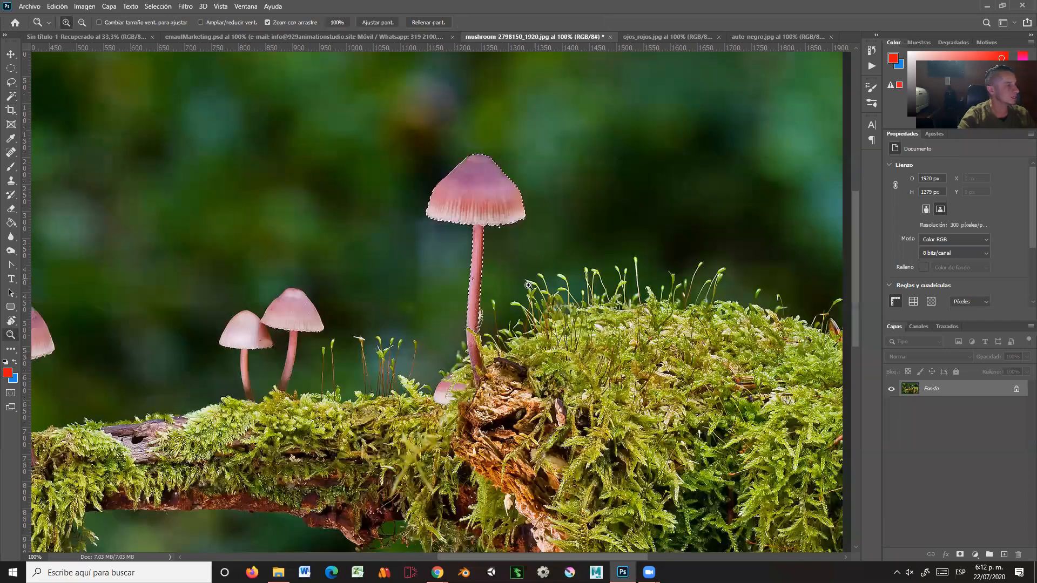
{"action": "left_click_drag", "start_coordinate": [529, 285], "coordinate": [525, 291]}
- Clear the mushroom selection and turn off the Magic Wand's Contiguous option
{"action": "left_click", "coordinate": [11, 97]}
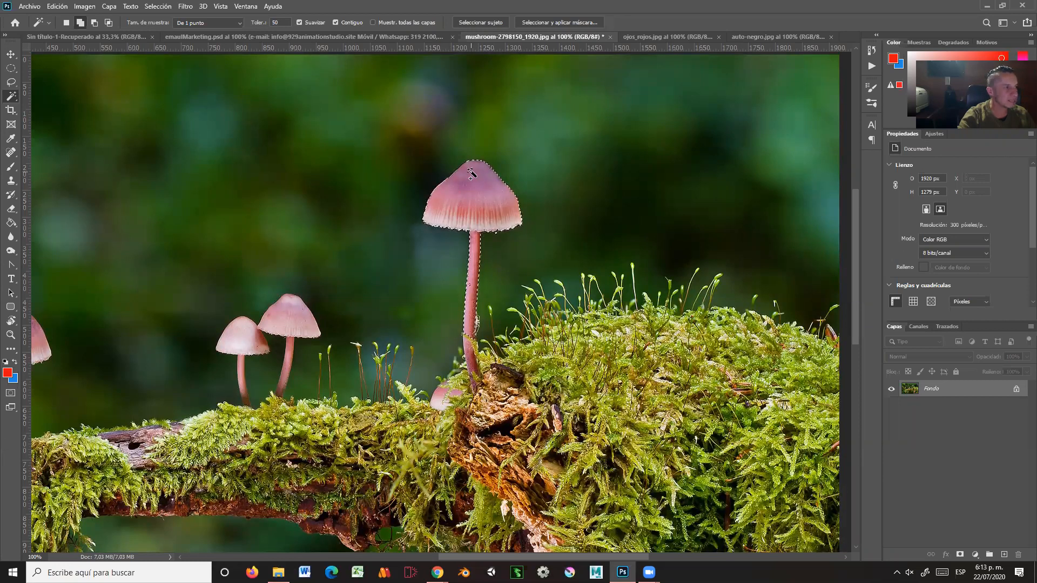
{"action": "key", "text": "ctrl+d"}
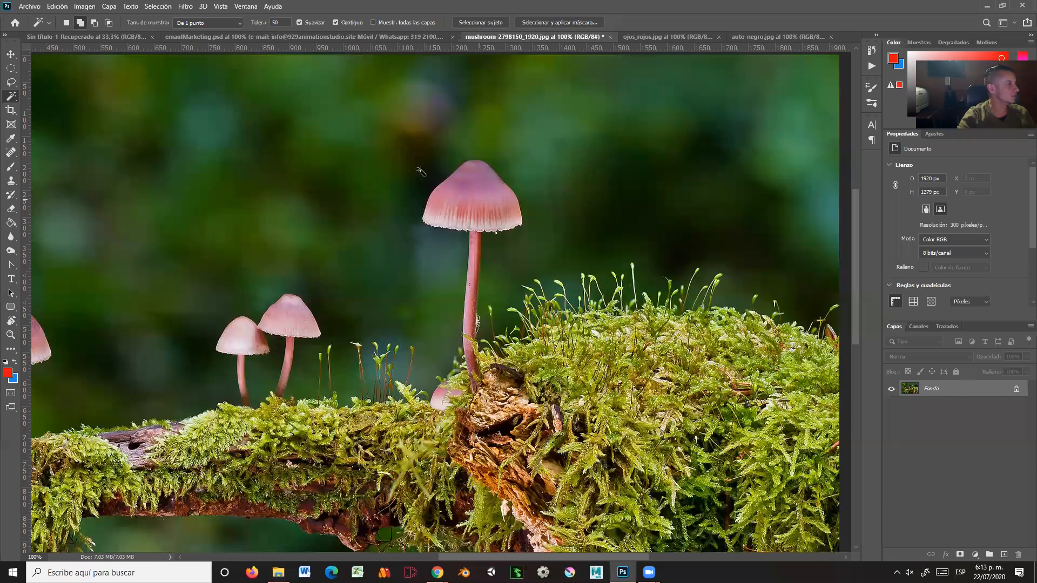
{"action": "left_click", "coordinate": [334, 22]}
- Select matching pink tones across the whole image by sampling the tallest mushroom's cap, inspect the scattered areas, and clear the selection
{"action": "left_click_drag", "start_coordinate": [480, 196], "coordinate": [530, 156]}
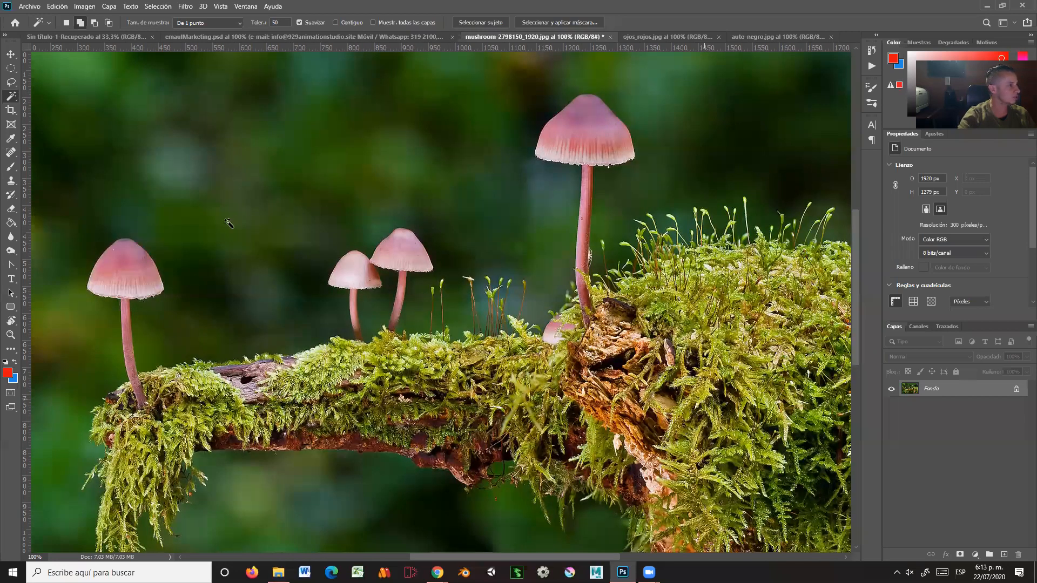
{"action": "left_click", "coordinate": [572, 119]}
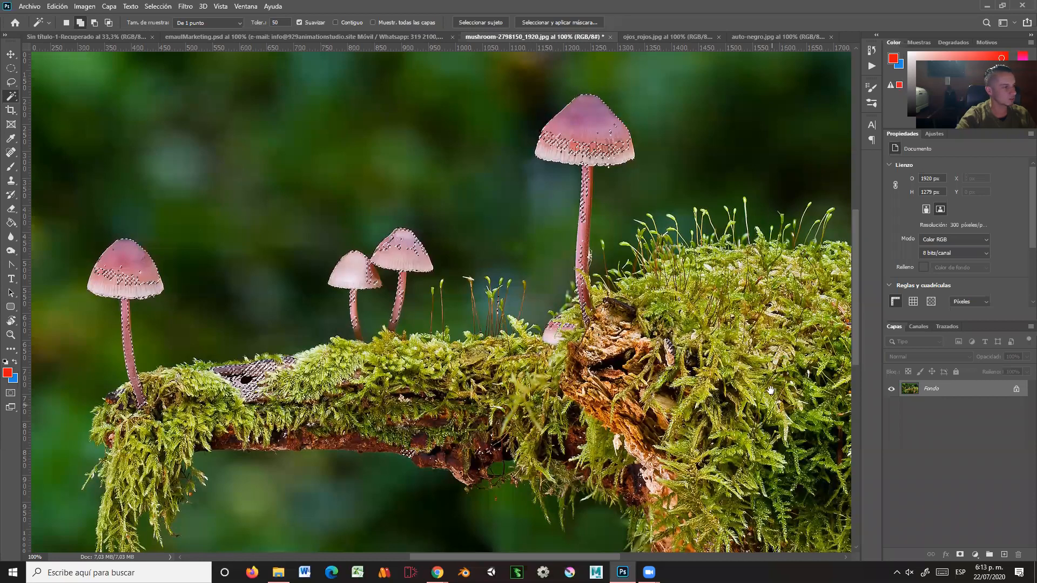
{"action": "left_click_drag", "start_coordinate": [730, 325], "coordinate": [675, 289]}
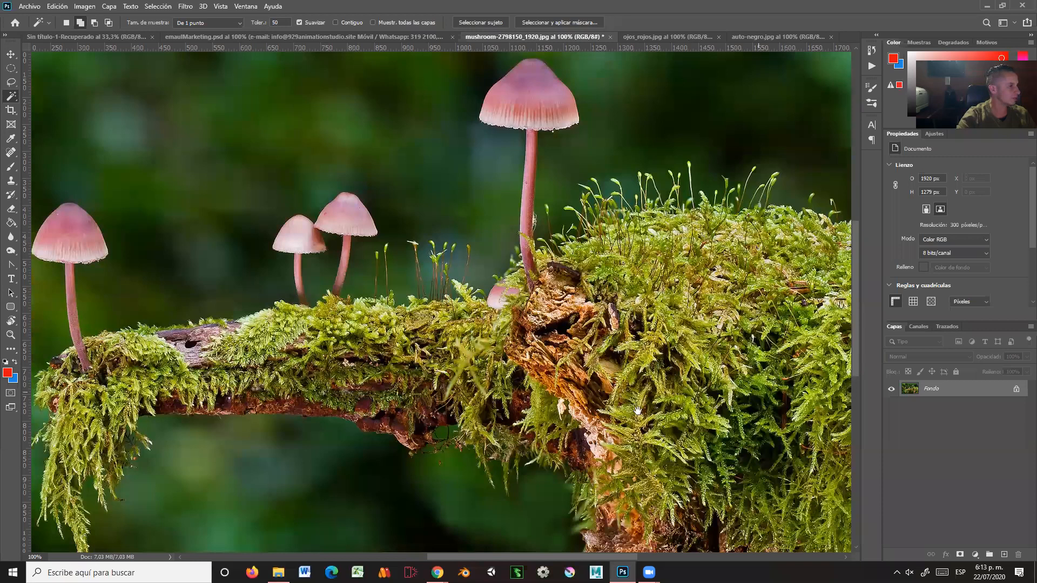
{"action": "left_click_drag", "start_coordinate": [739, 411], "coordinate": [741, 417]}
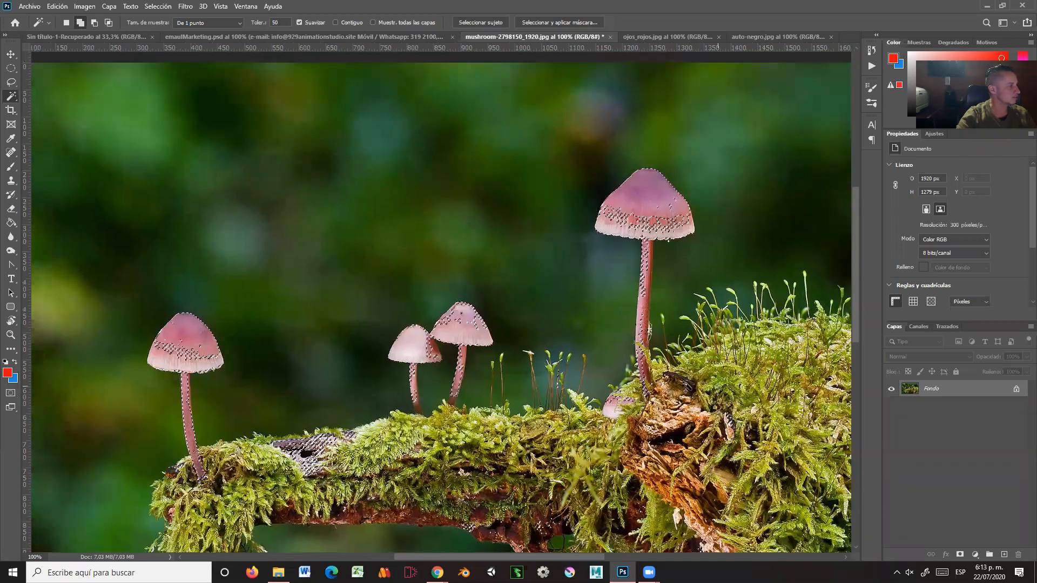
{"action": "left_click", "coordinate": [514, 262], "text": "alt"}
{"action": "scroll", "coordinate": [577, 270], "scroll_direction": "down", "scroll_amount": 3}
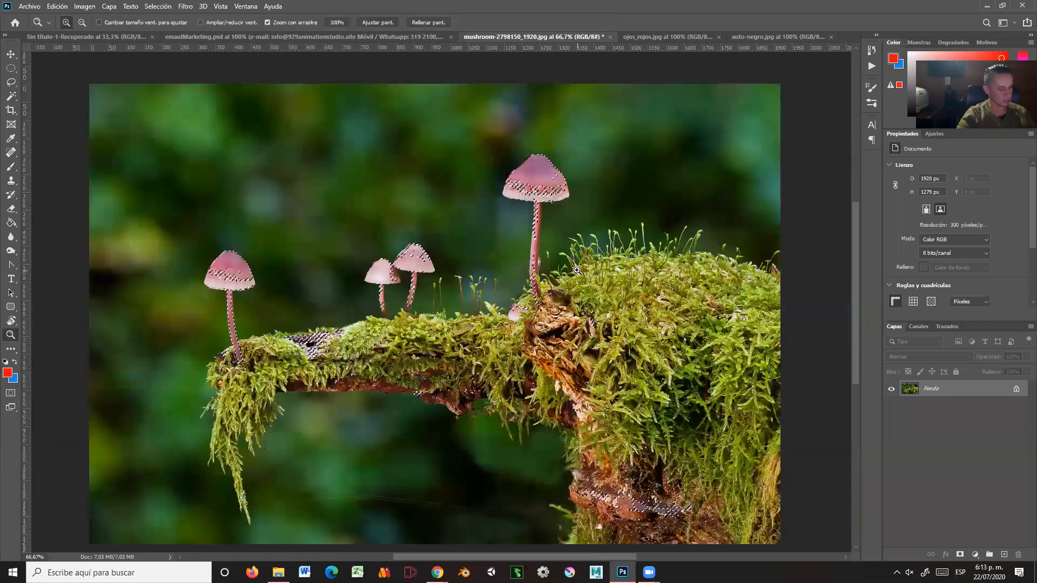
{"action": "key", "text": "ctrl+d"}
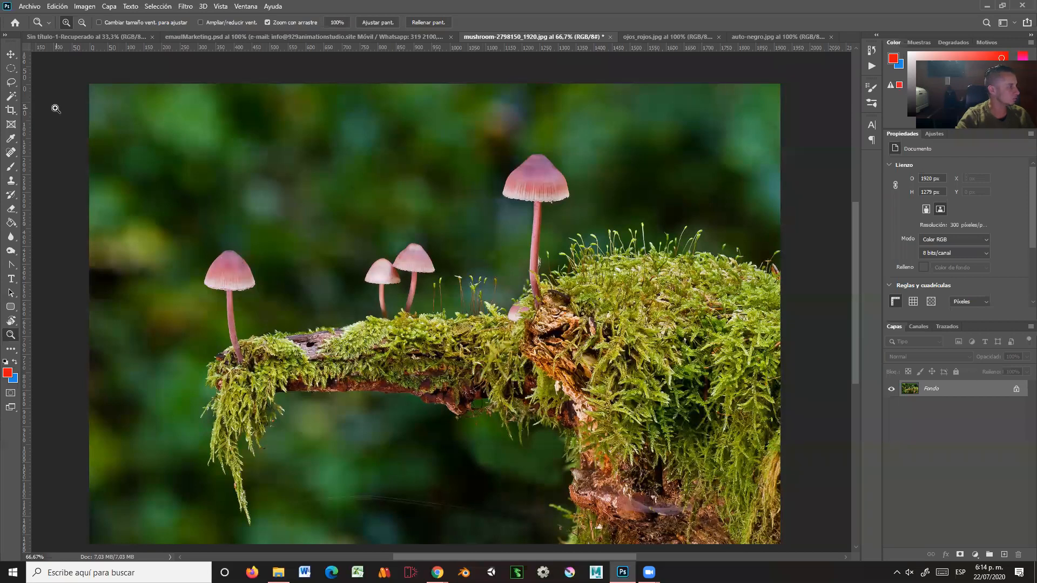
- Select the tallest mushroom's whole cap, including its pale rim, using the Quick Selection tool with a 25 px brush
{"action": "left_click", "coordinate": [13, 99]}
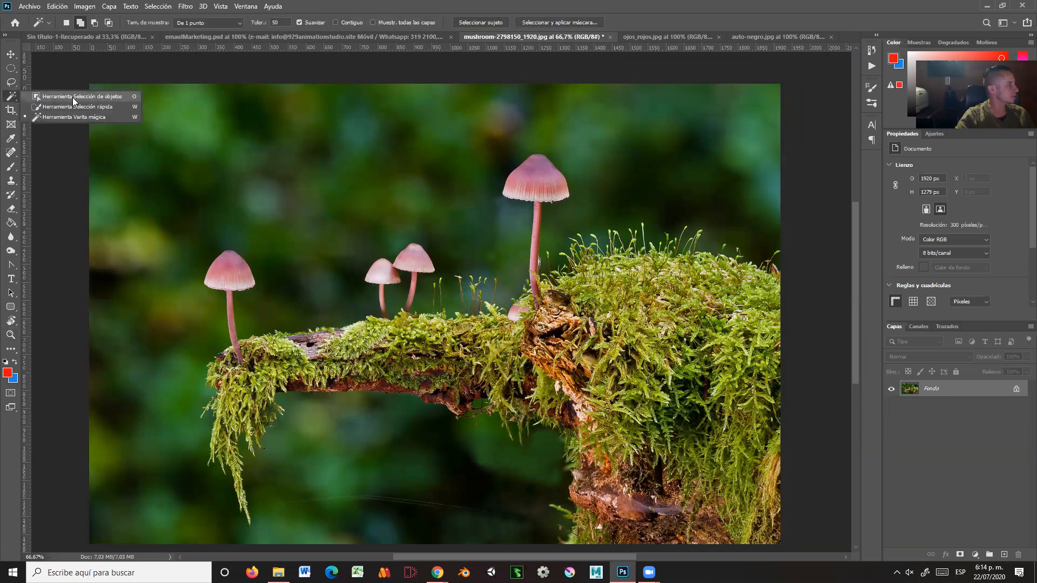
{"action": "left_click", "coordinate": [101, 108]}
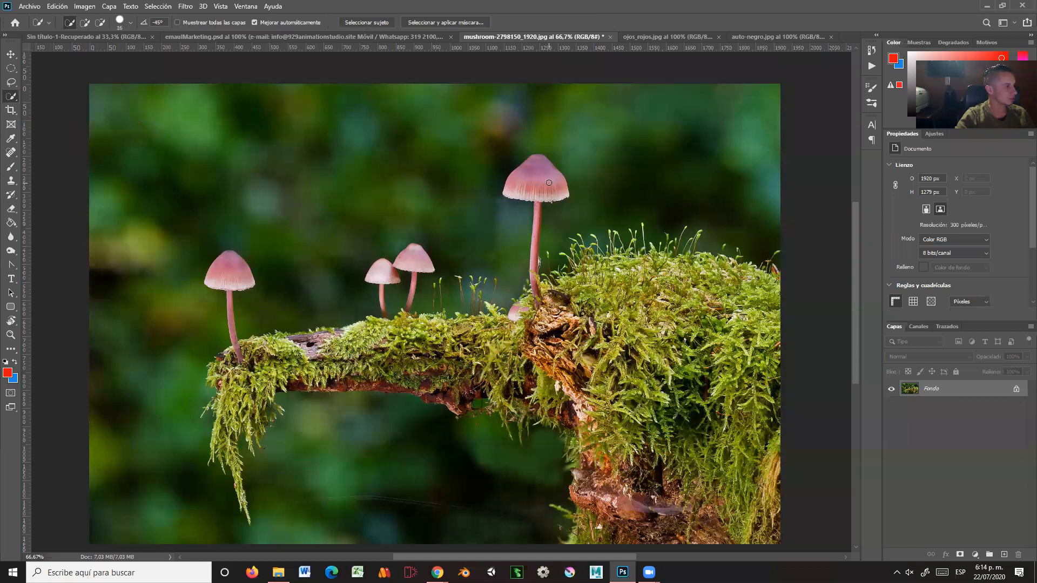
{"action": "key", "text": "z"}
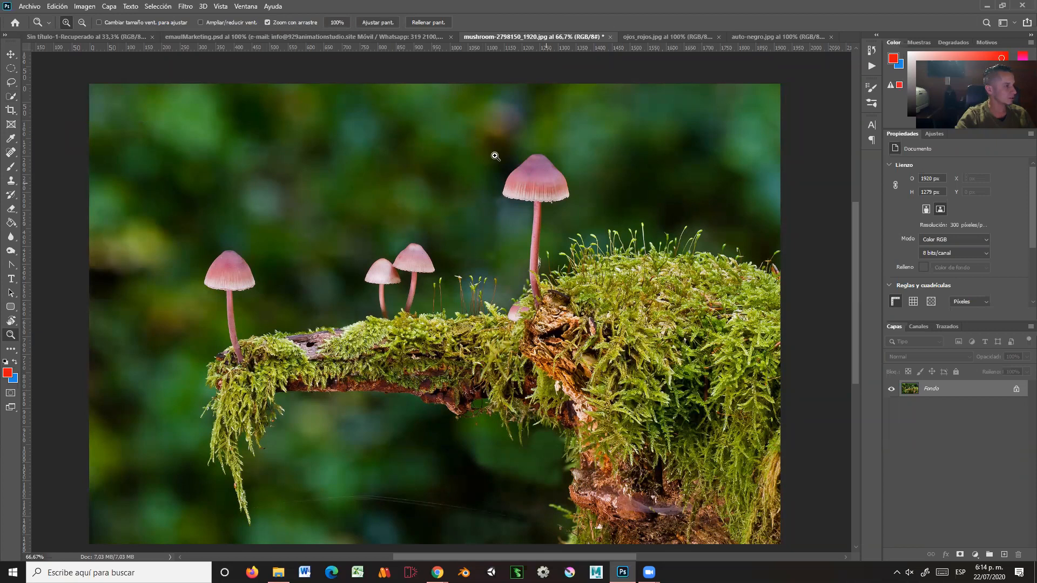
{"action": "left_click_drag", "start_coordinate": [541, 200], "coordinate": [433, 141]}
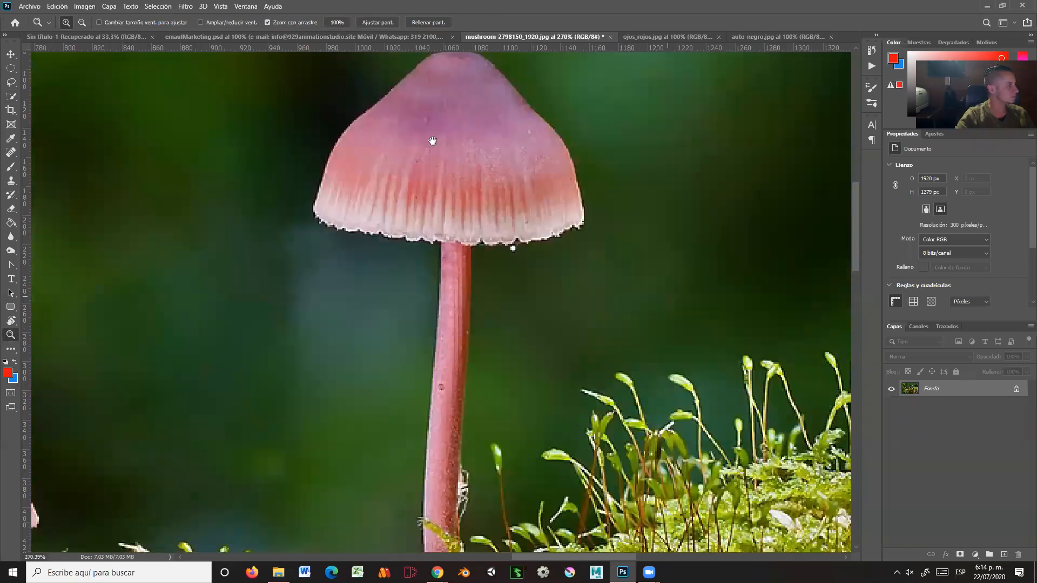
{"action": "key", "text": "w"}
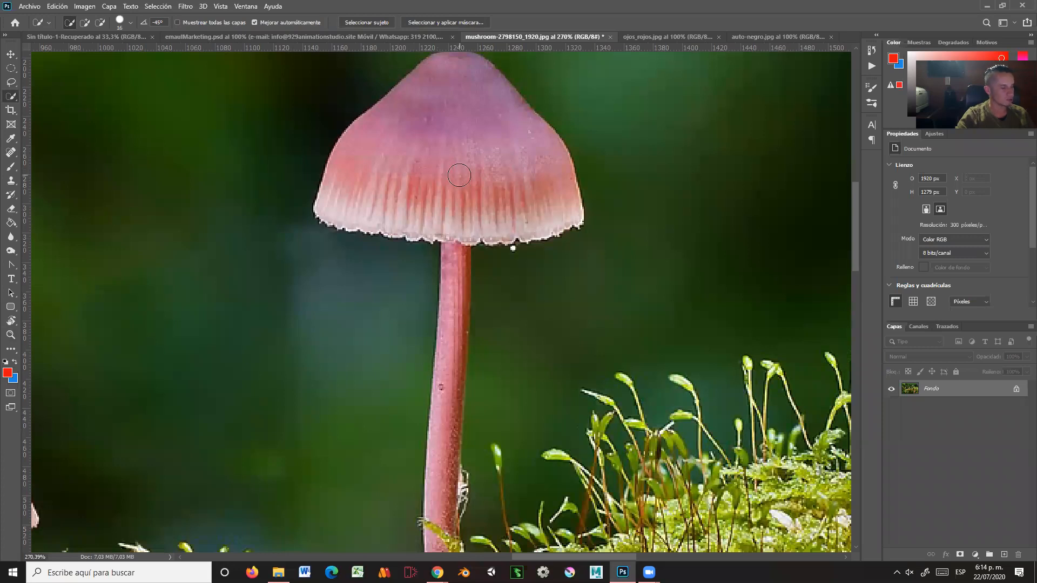
{"action": "mouse_move", "coordinate": [459, 175]}
{"action": "left_mouse_down"}
{"action": "mouse_move", "coordinate": [562, 172]}
{"action": "mouse_move", "coordinate": [440, 167]}
{"action": "mouse_move", "coordinate": [519, 241]}
{"action": "mouse_move", "coordinate": [521, 157]}
{"action": "mouse_move", "coordinate": [514, 188]}
{"action": "mouse_move", "coordinate": [529, 184]}
{"action": "left_mouse_up"}
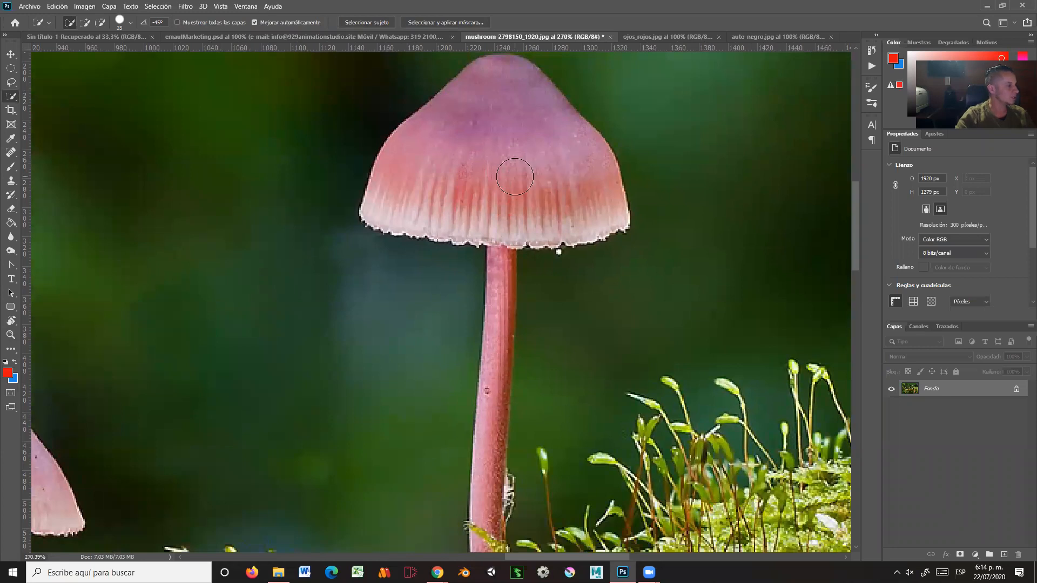
{"action": "left_click_drag", "start_coordinate": [412, 213], "coordinate": [389, 215]}
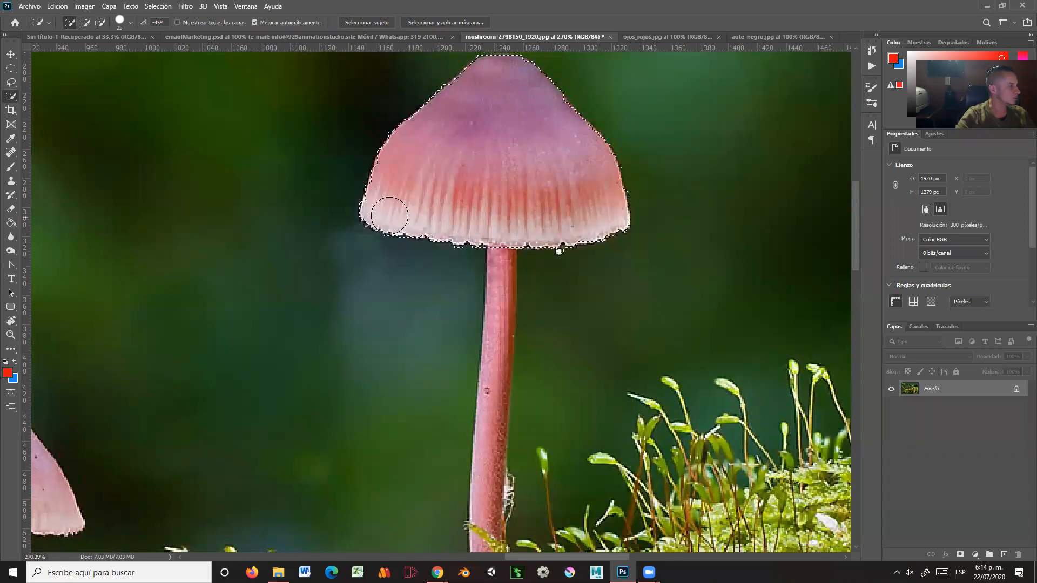
- Add the tallest mushroom's stem to the selection, subtract that loose first pass, and reselect the stem with a 16 px brush
{"action": "mouse_move", "coordinate": [498, 292]}
{"action": "left_mouse_down"}
{"action": "mouse_move", "coordinate": [489, 429]}
{"action": "mouse_move", "coordinate": [522, 328]}
{"action": "mouse_move", "coordinate": [525, 280]}
{"action": "left_mouse_up"}
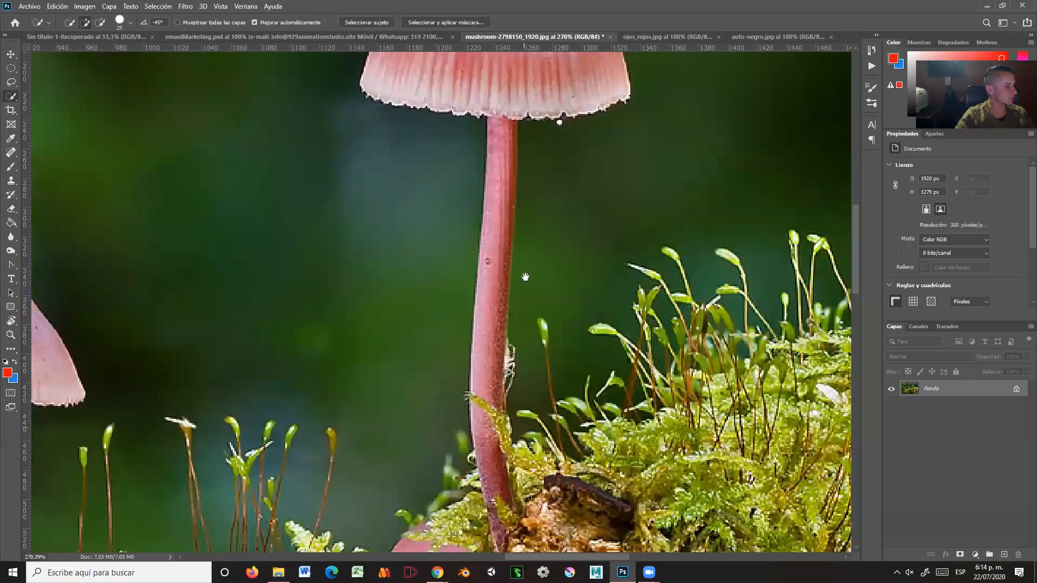
{"action": "left_click_drag", "start_coordinate": [525, 326], "coordinate": [523, 377]}
{"action": "left_click_drag", "start_coordinate": [535, 320], "coordinate": [532, 408]}
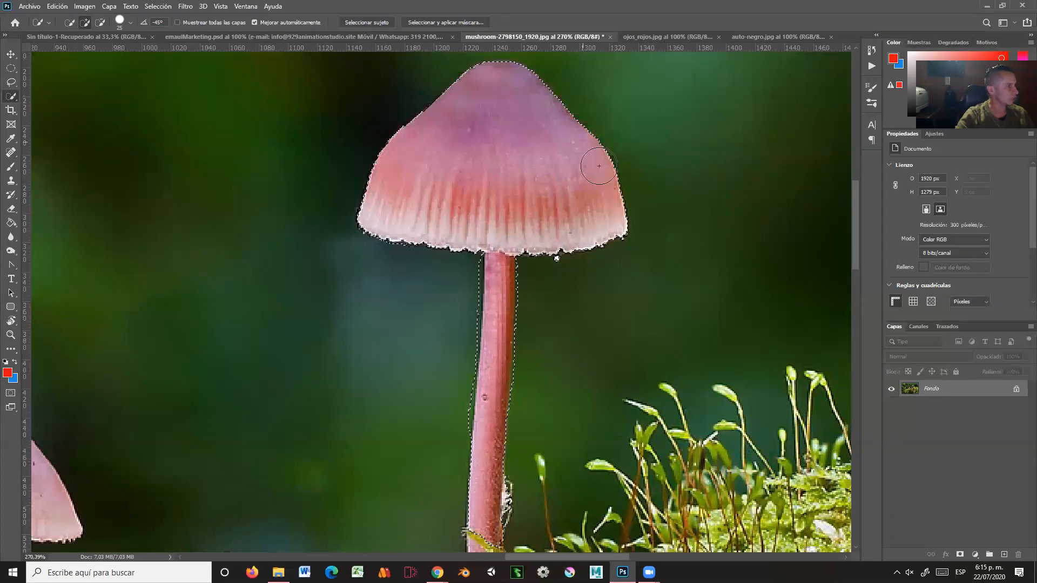
{"action": "left_click", "coordinate": [504, 248], "text": "alt"}
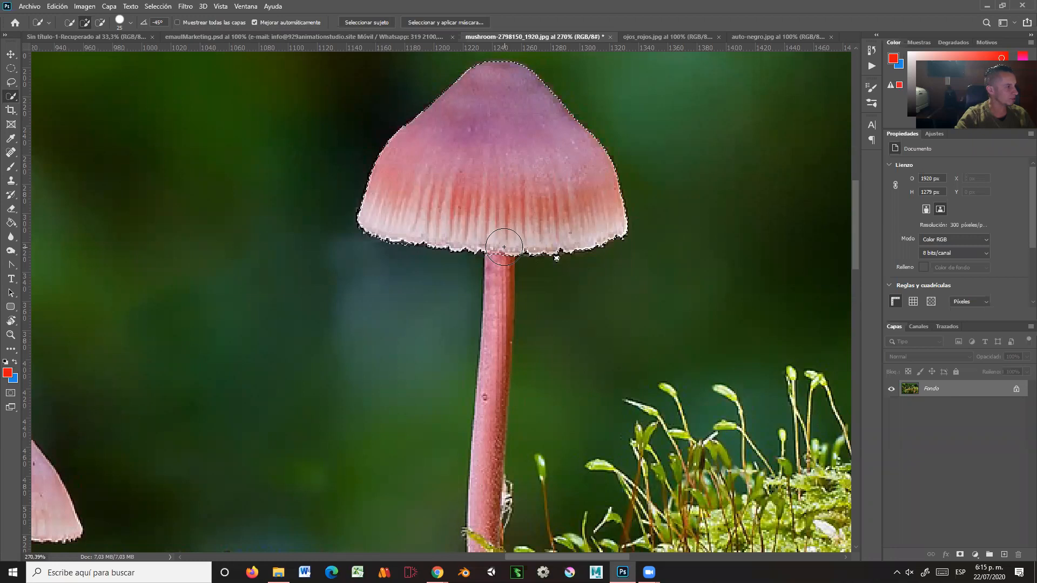
{"action": "right_click", "coordinate": [509, 180], "text": "alt"}
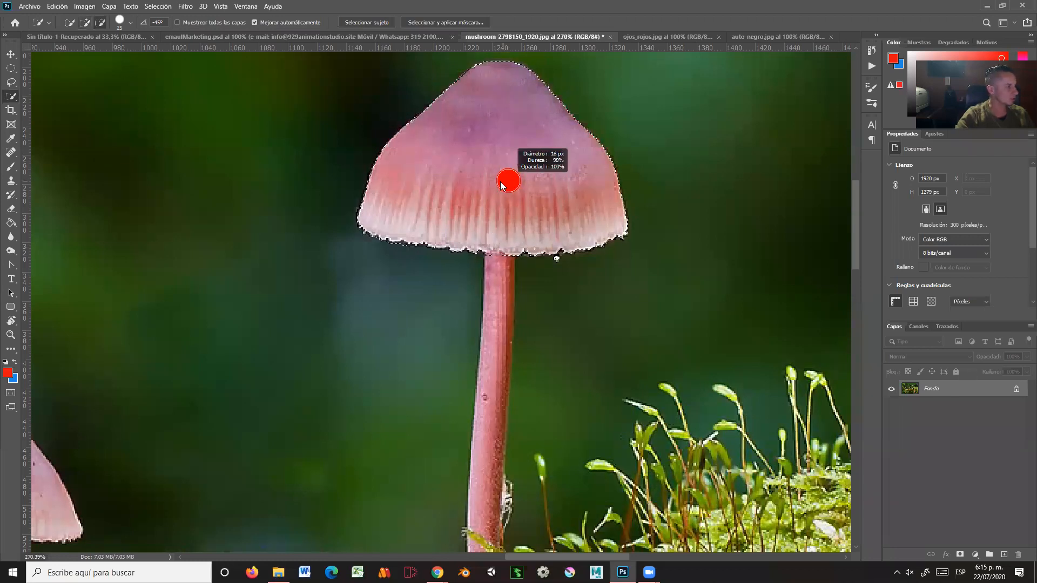
{"action": "left_click_drag", "start_coordinate": [498, 274], "coordinate": [491, 420]}
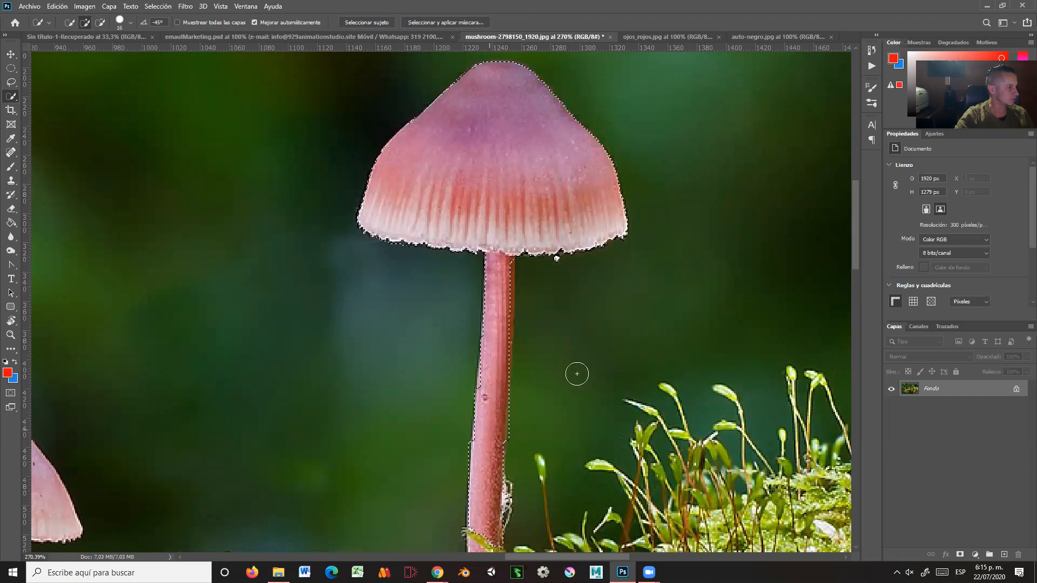
- Add the cap of the taller small mushroom to the selection, try adding its stem, and undo the stem stroke
{"action": "scroll", "coordinate": [570, 271], "scroll_direction": "down", "scroll_amount": 5}
{"action": "left_click_drag", "start_coordinate": [551, 181], "coordinate": [651, 177]}
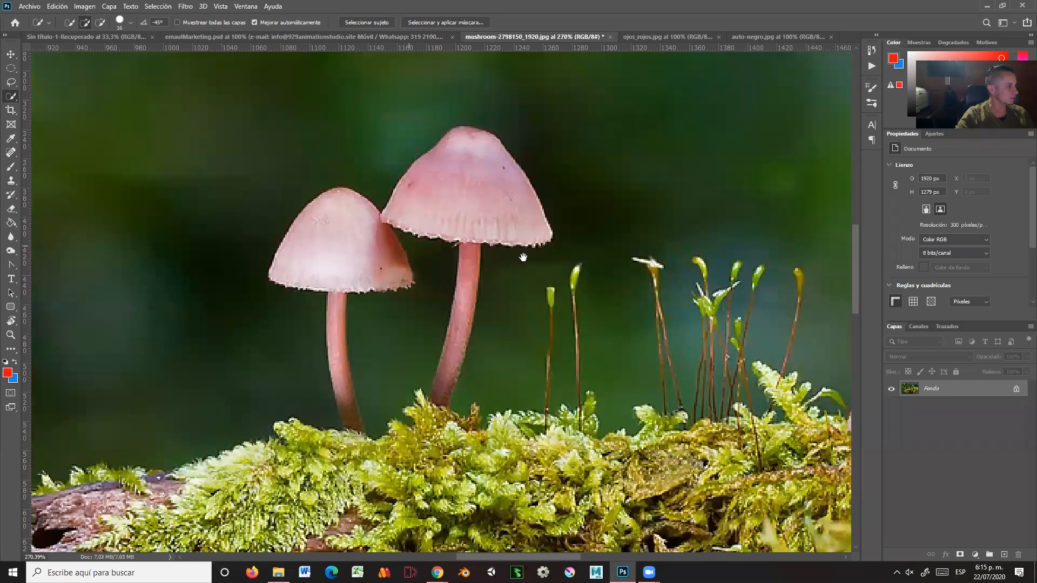
{"action": "left_click_drag", "start_coordinate": [501, 275], "coordinate": [518, 314]}
{"action": "left_click_drag", "start_coordinate": [553, 268], "coordinate": [543, 239]}
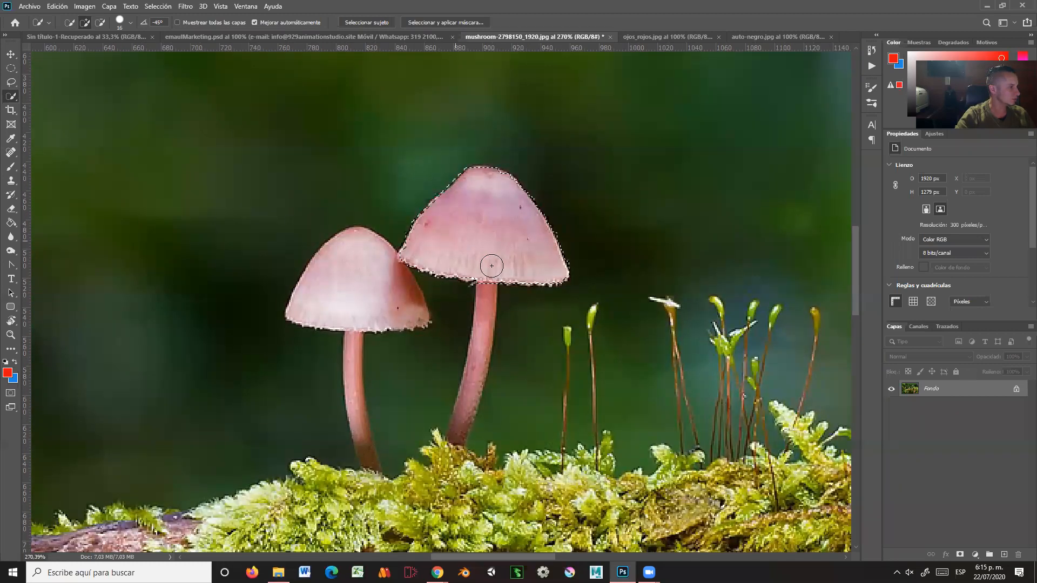
{"action": "left_click_drag", "start_coordinate": [490, 286], "coordinate": [457, 426]}
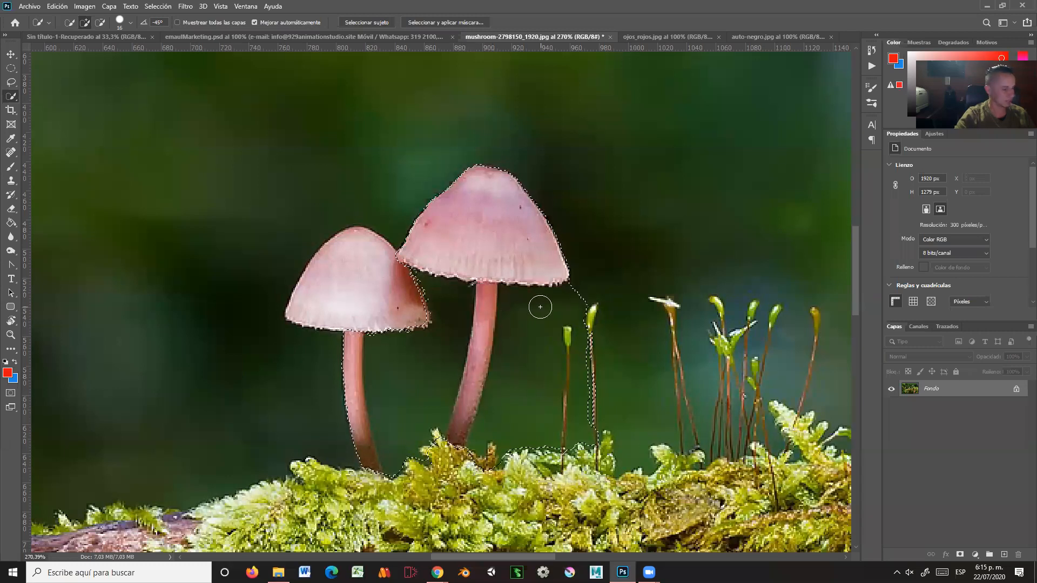
{"action": "key", "text": "ctrl+d"}
- Add the caps and stems of both small mushrooms to the selection using a smaller Quick Selection brush
{"action": "left_click_drag", "start_coordinate": [505, 231], "coordinate": [498, 232]}
{"action": "left_click_drag", "start_coordinate": [486, 310], "coordinate": [460, 432]}
{"action": "left_click_drag", "start_coordinate": [487, 273], "coordinate": [469, 274]}
{"action": "left_click_drag", "start_coordinate": [398, 260], "coordinate": [371, 248]}
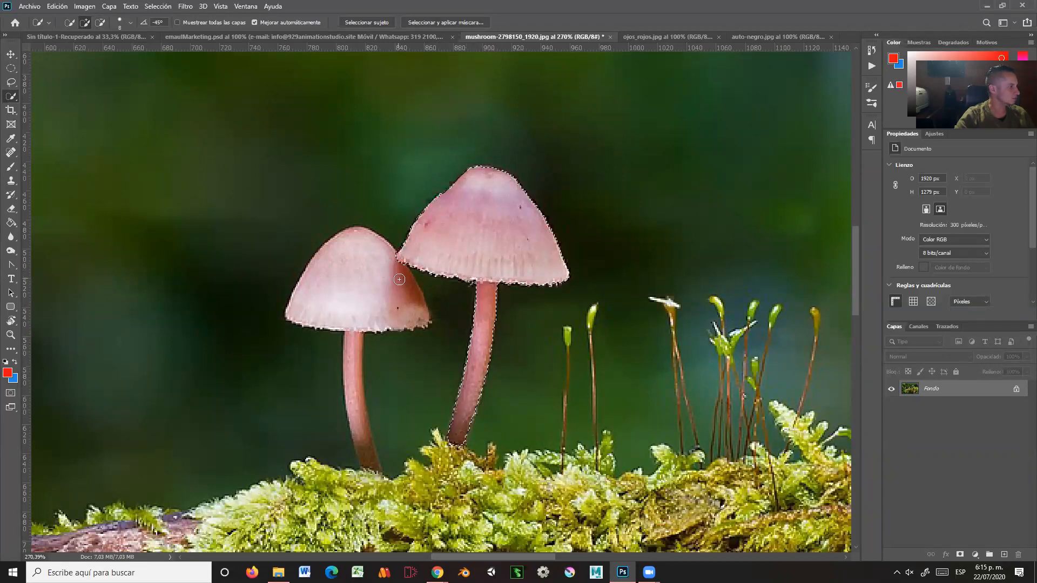
{"action": "mouse_move", "coordinate": [355, 330]}
{"action": "left_mouse_down"}
{"action": "mouse_move", "coordinate": [353, 414]}
{"action": "mouse_move", "coordinate": [373, 469]}
{"action": "left_mouse_up"}
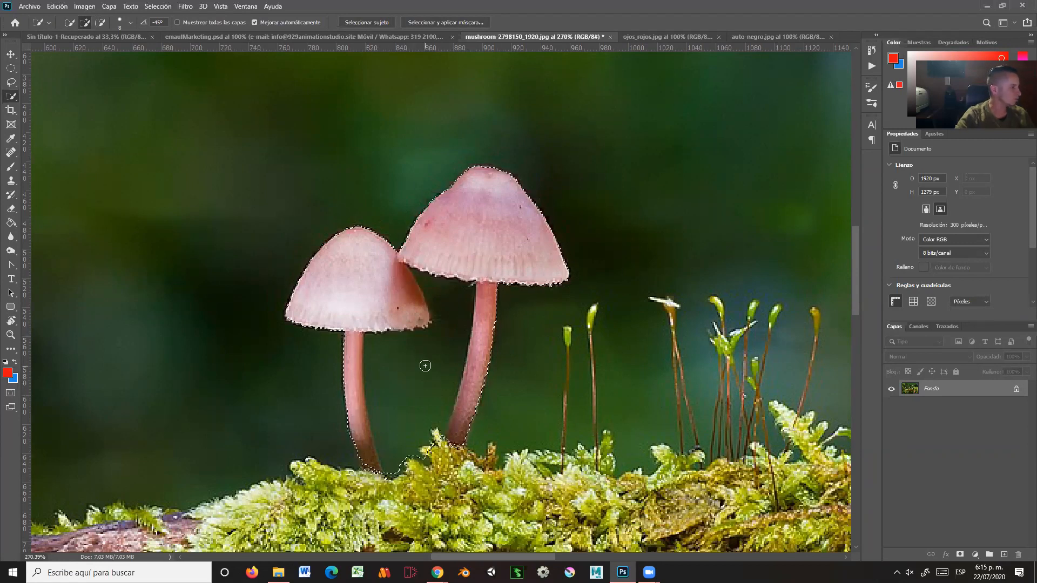
{"action": "key", "text": "ctrl+d"}
- Inspect the selection outlines around the small mushrooms and the tallest one, and clear the selection
{"action": "left_click_drag", "start_coordinate": [434, 347], "coordinate": [388, 303]}
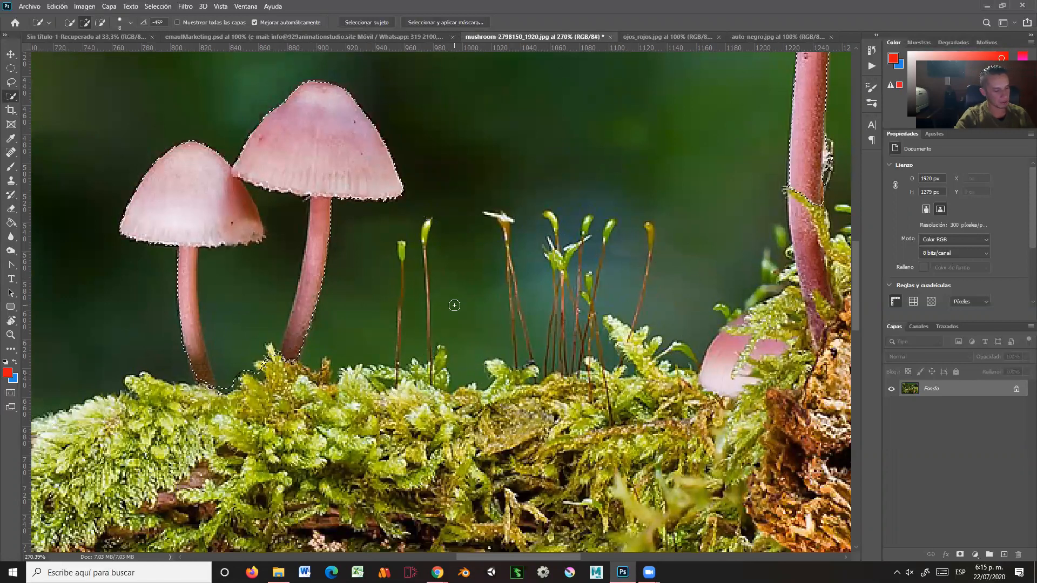
{"action": "mouse_move", "coordinate": [481, 329]}
{"action": "left_mouse_down"}
{"action": "mouse_move", "coordinate": [433, 322]}
{"action": "mouse_move", "coordinate": [456, 357]}
{"action": "mouse_move", "coordinate": [486, 357]}
{"action": "mouse_move", "coordinate": [455, 342]}
{"action": "mouse_move", "coordinate": [437, 408]}
{"action": "mouse_move", "coordinate": [423, 378]}
{"action": "mouse_move", "coordinate": [461, 335]}
{"action": "mouse_move", "coordinate": [361, 349]}
{"action": "left_mouse_up"}
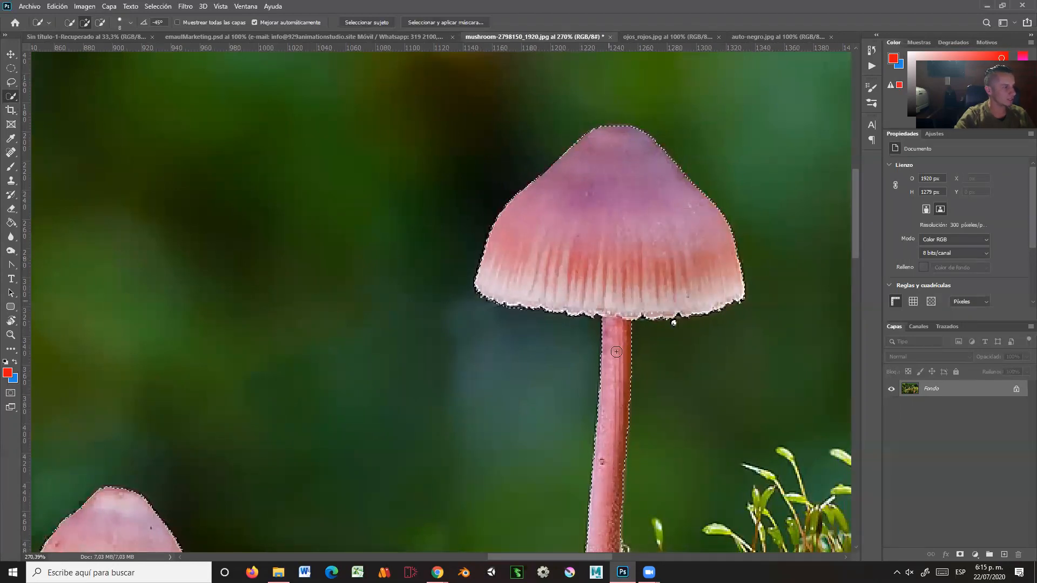
{"action": "left_click_drag", "start_coordinate": [621, 358], "coordinate": [599, 263]}
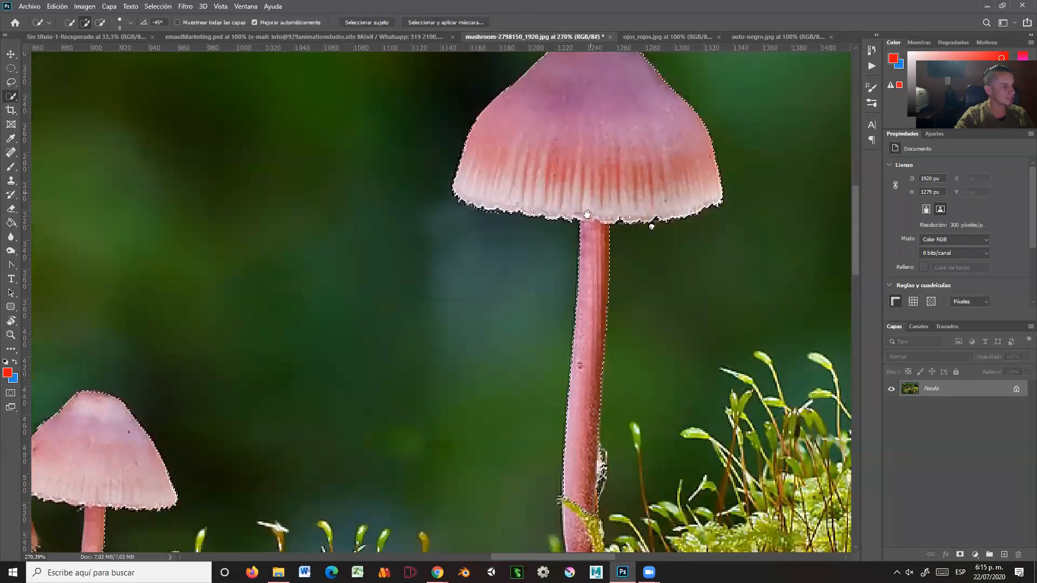
{"action": "left_click_drag", "start_coordinate": [587, 214], "coordinate": [574, 319]}
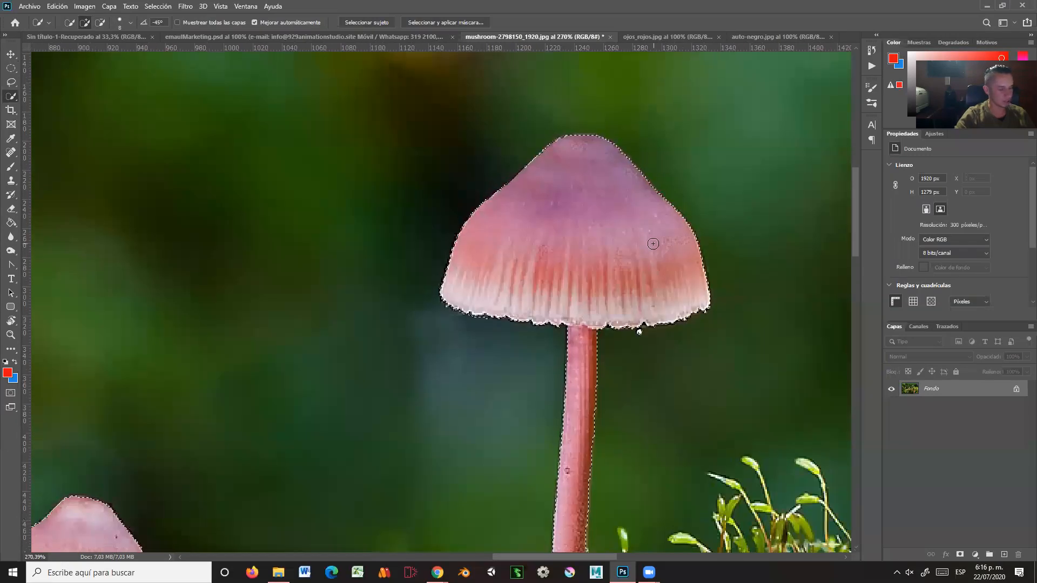
{"action": "key", "text": "ctrl+d"}
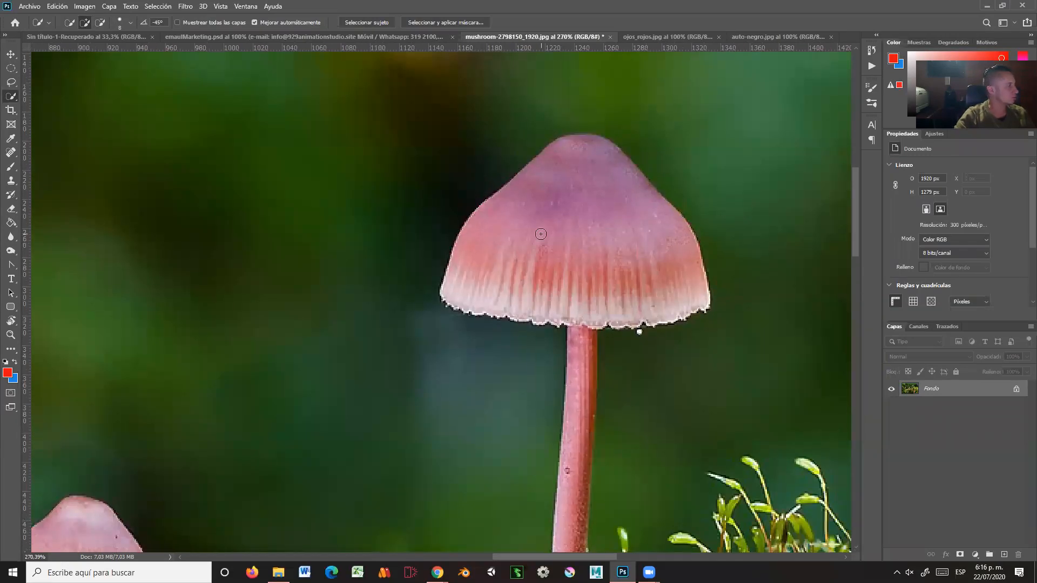
- Select the tallest mushroom's cap and upper stem by framing them with the Object Selection tool in Rectangle mode
{"action": "right_click", "coordinate": [16, 101]}
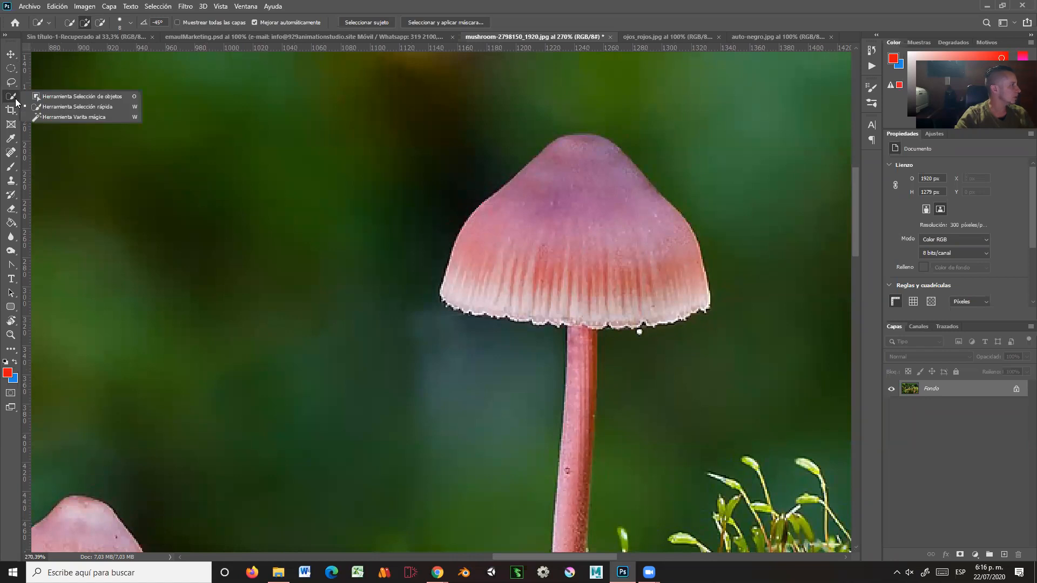
{"action": "left_click", "coordinate": [77, 97]}
{"action": "left_click_drag", "start_coordinate": [368, 243], "coordinate": [263, 267]}
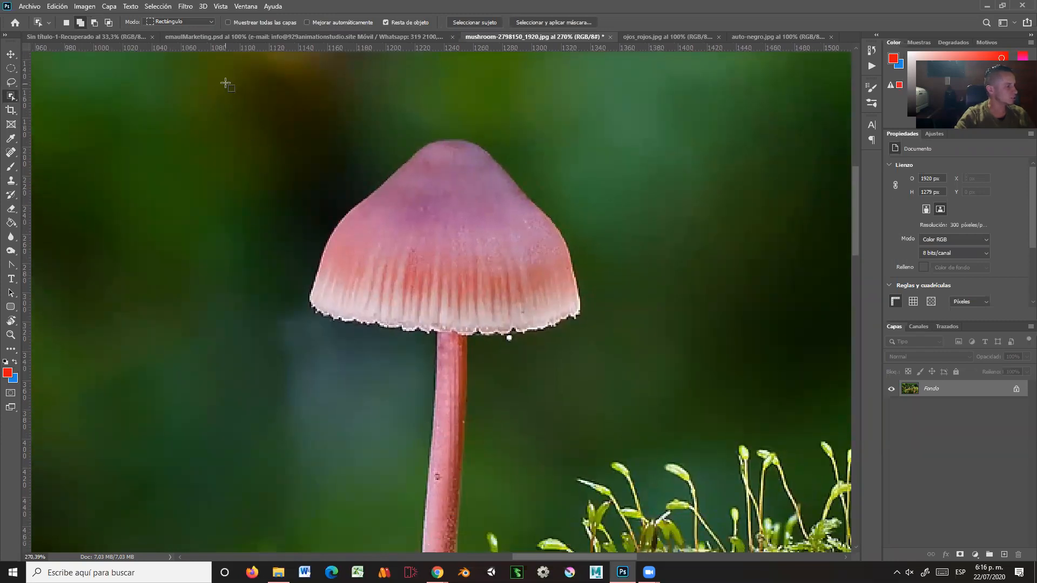
{"action": "left_click_drag", "start_coordinate": [213, 82], "coordinate": [688, 438]}
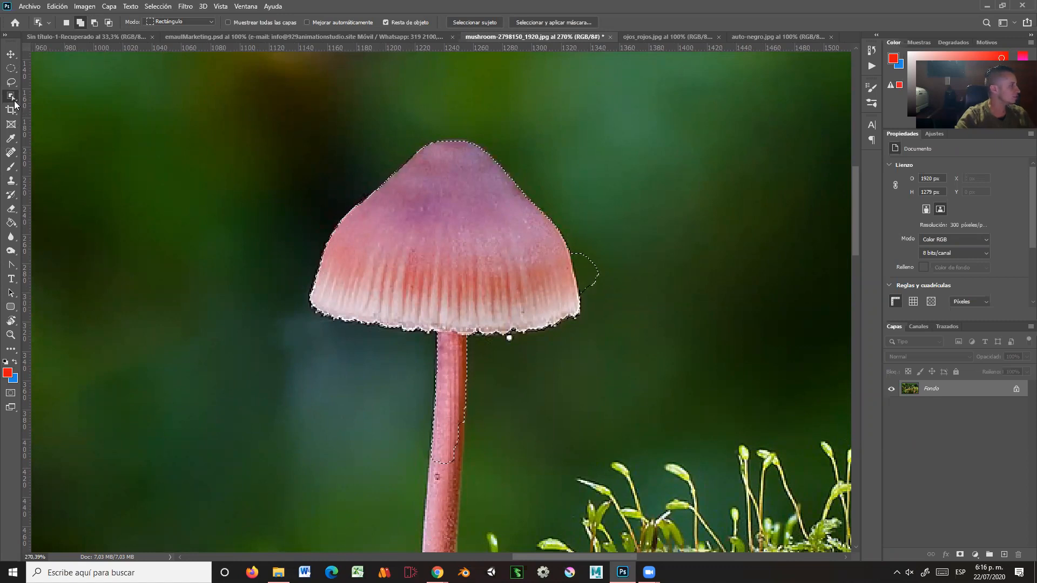
- Subtract the stray background patch beside the cap from the selection with the Quick Selection tool
{"action": "right_click", "coordinate": [12, 97]}
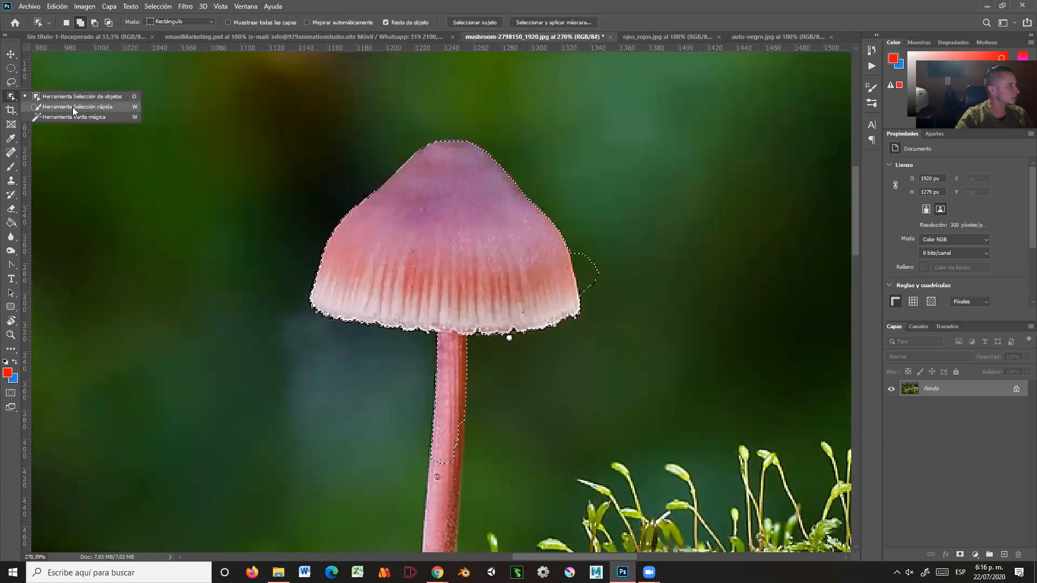
{"action": "left_click", "coordinate": [72, 107]}
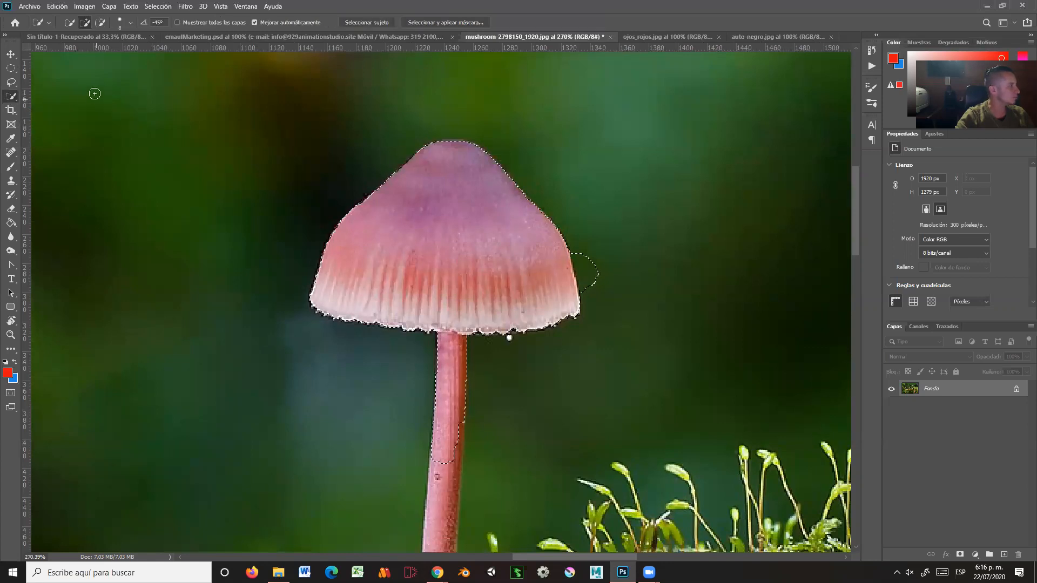
{"action": "left_click", "coordinate": [100, 23]}
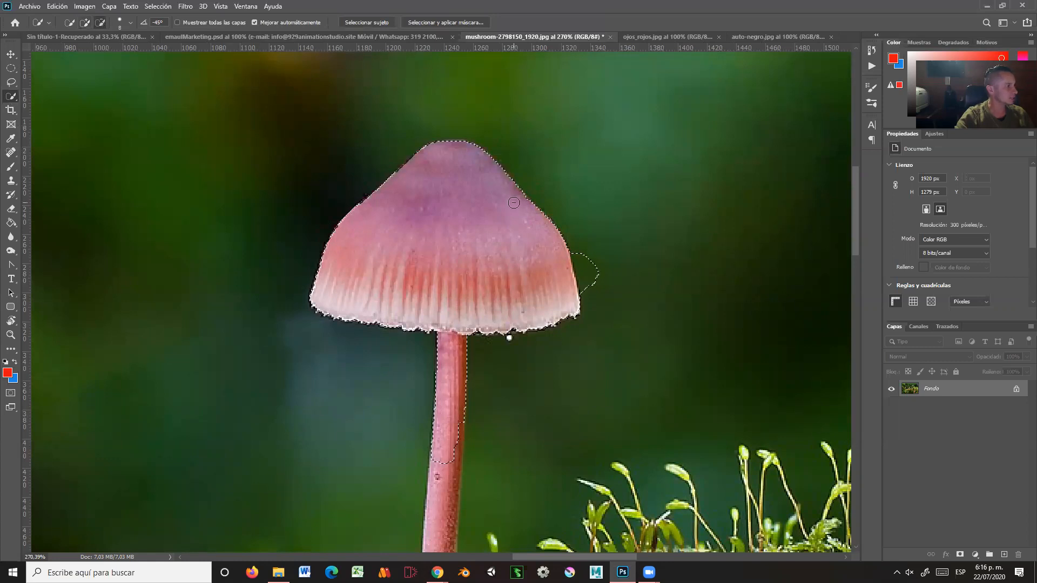
{"action": "mouse_move", "coordinate": [604, 264]}
{"action": "left_mouse_down"}
{"action": "mouse_move", "coordinate": [592, 262]}
{"action": "mouse_move", "coordinate": [590, 289]}
{"action": "mouse_move", "coordinate": [581, 253]}
{"action": "left_mouse_up"}
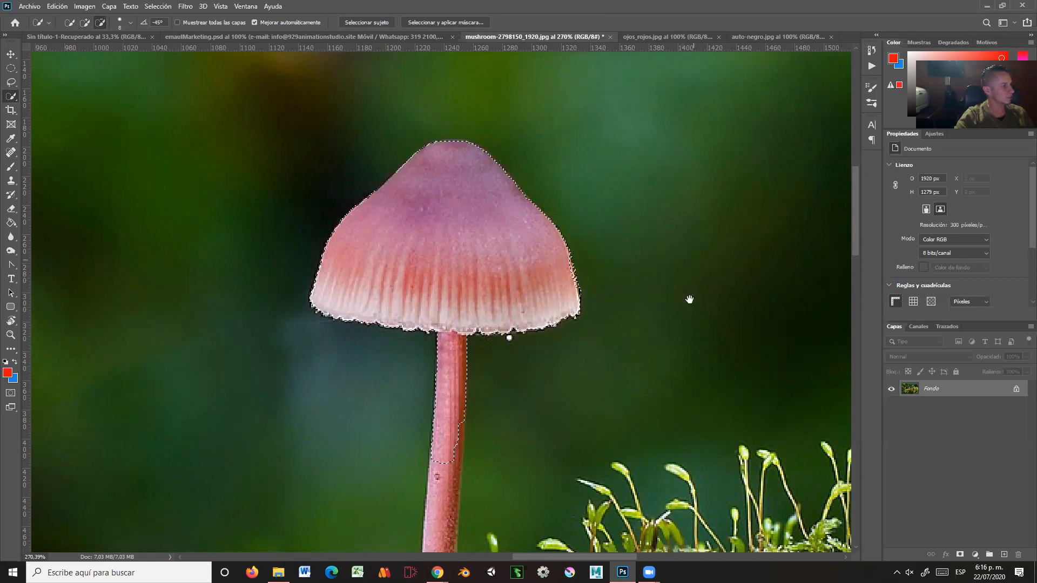
- Clear the mushroom selection and look over the mushrooms and mossy branch at 100% zoom
{"action": "left_click_drag", "start_coordinate": [690, 300], "coordinate": [678, 206]}
{"action": "left_click_drag", "start_coordinate": [581, 281], "coordinate": [595, 279]}
{"action": "key", "text": "z"}
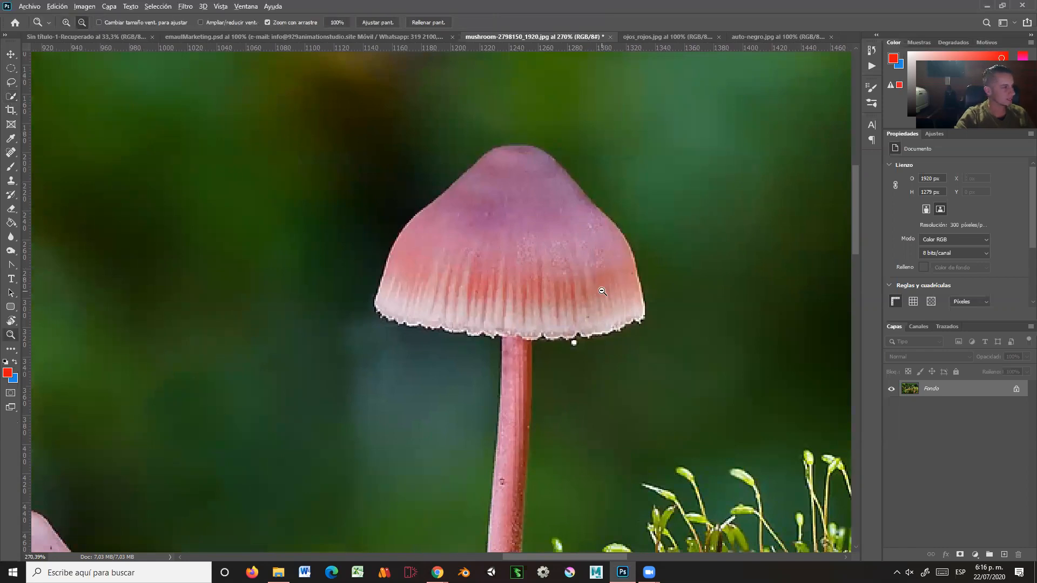
{"action": "left_click", "coordinate": [602, 292], "text": "alt"}
{"action": "left_click", "coordinate": [562, 293], "text": "alt"}
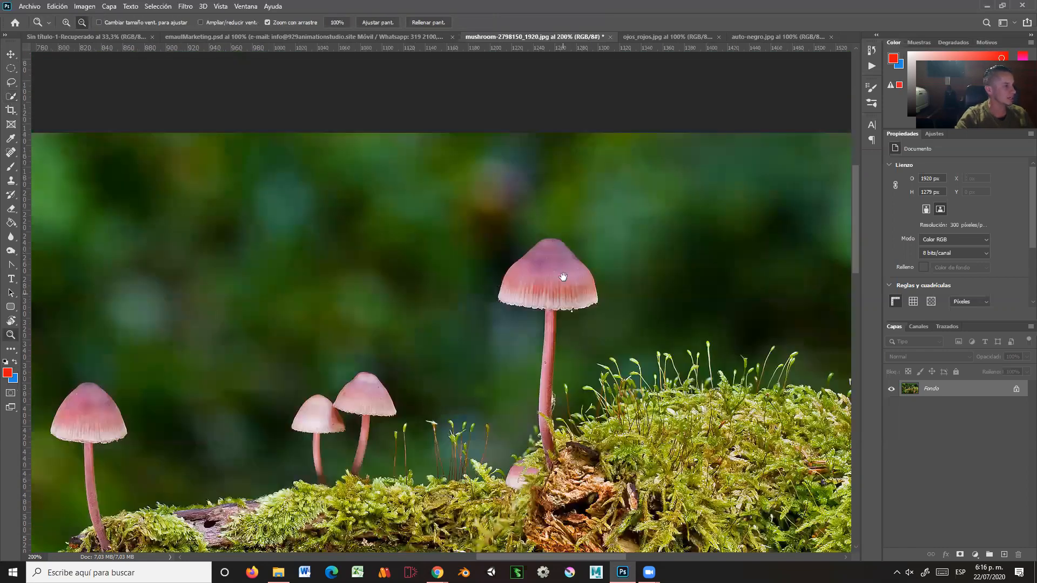
{"action": "left_click_drag", "start_coordinate": [562, 278], "coordinate": [532, 215]}
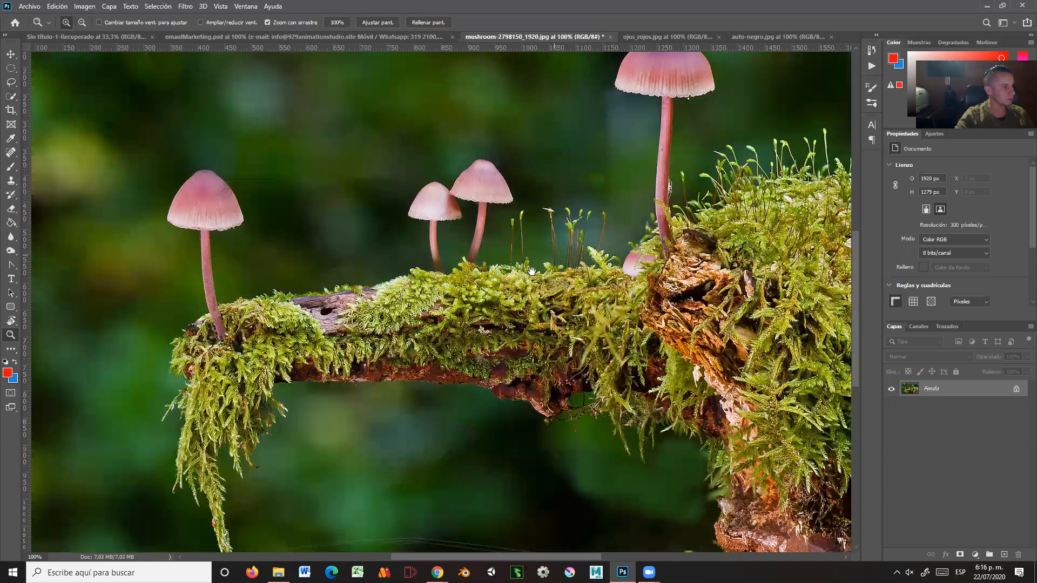
{"action": "left_click_drag", "start_coordinate": [625, 293], "coordinate": [544, 290]}
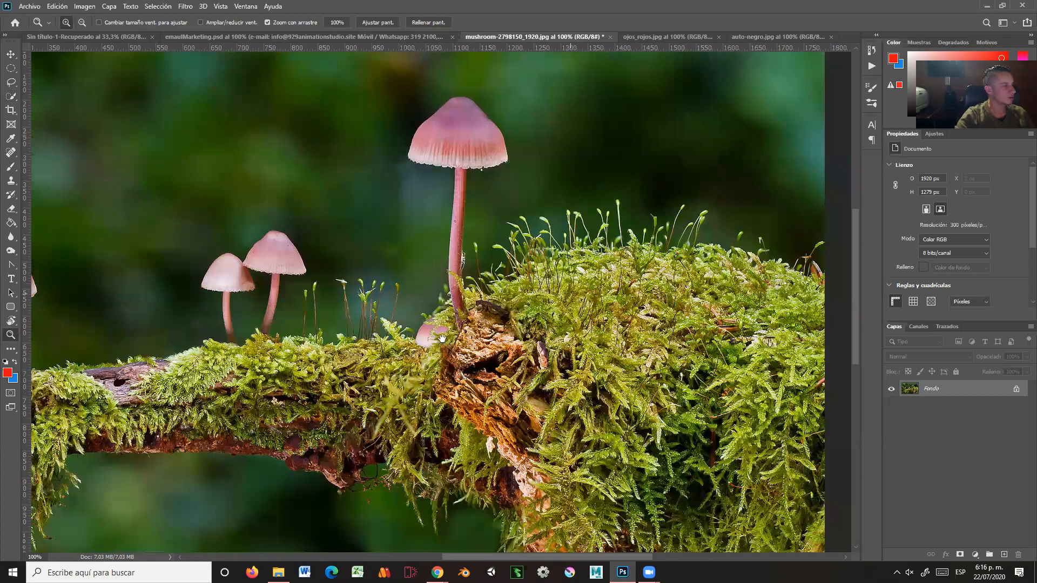
{"action": "left_click_drag", "start_coordinate": [545, 315], "coordinate": [836, 363]}
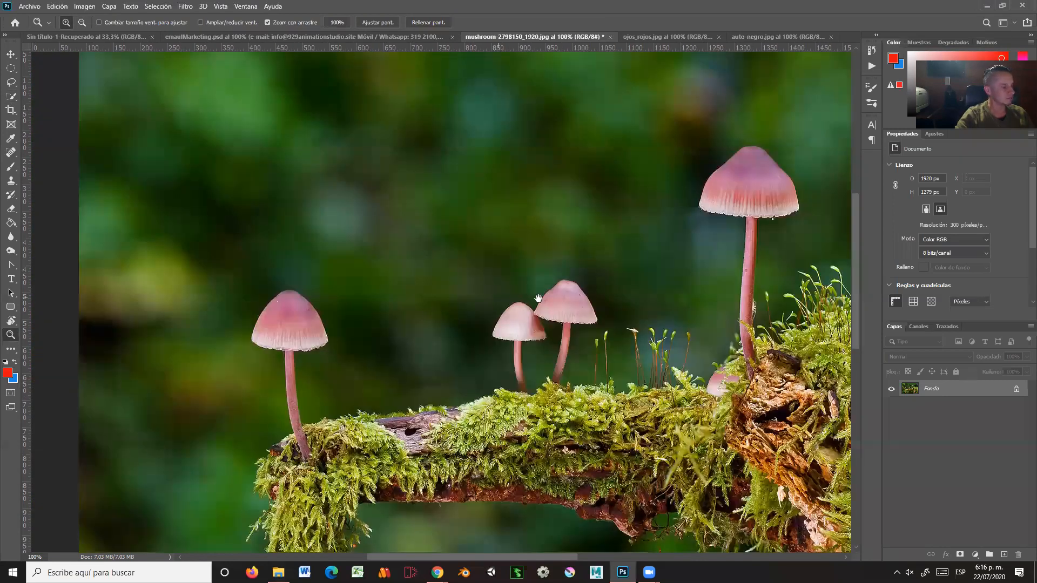
{"action": "left_click_drag", "start_coordinate": [586, 280], "coordinate": [475, 269]}
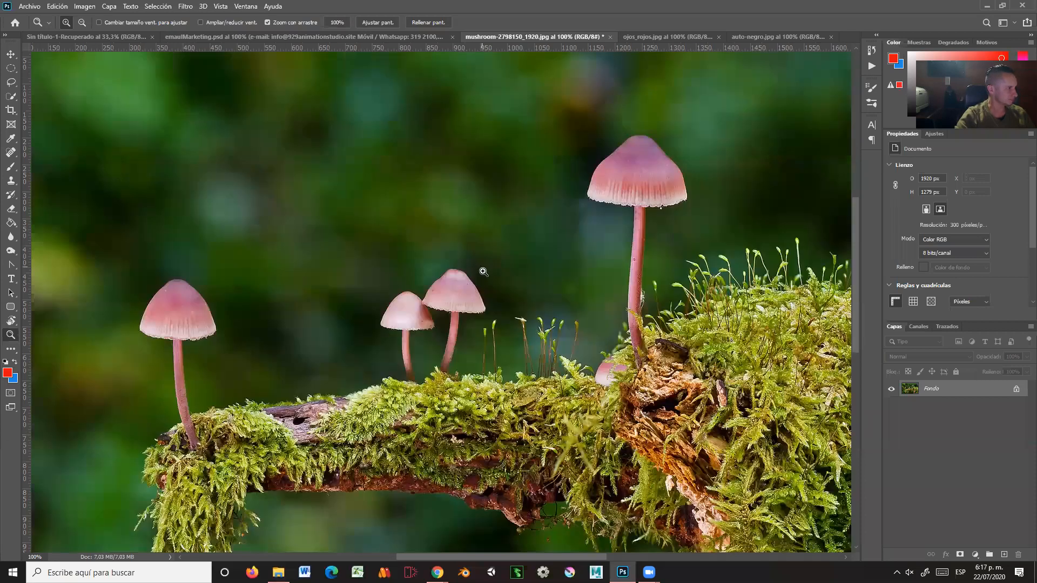
- Select the cap of the leftmost mushroom with the Object Selection tool in Rectangle mode, clearing any attempt that catches background
{"action": "left_click", "coordinate": [15, 98]}
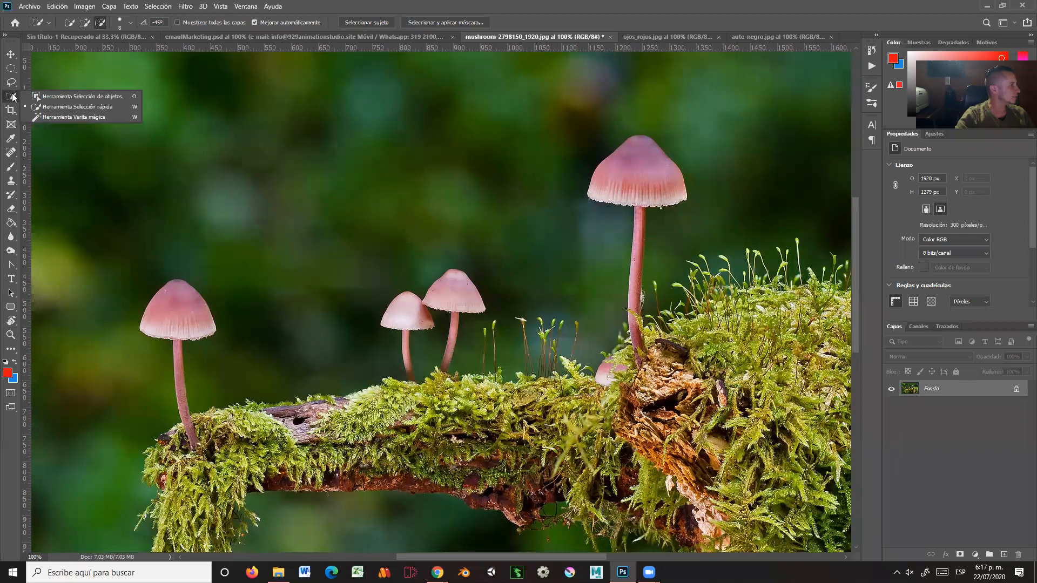
{"action": "left_click", "coordinate": [157, 6]}
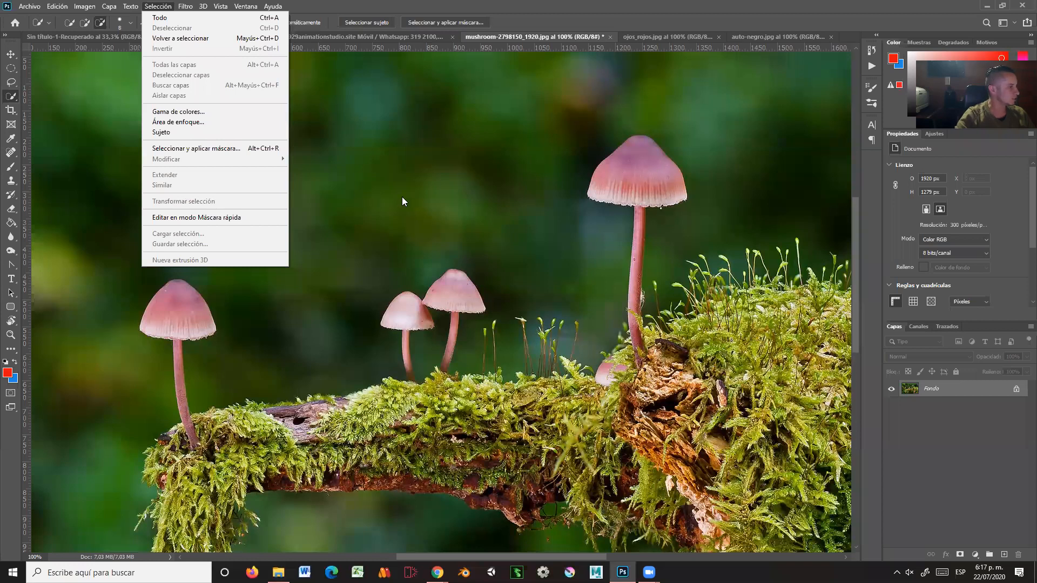
{"action": "right_click", "coordinate": [15, 98]}
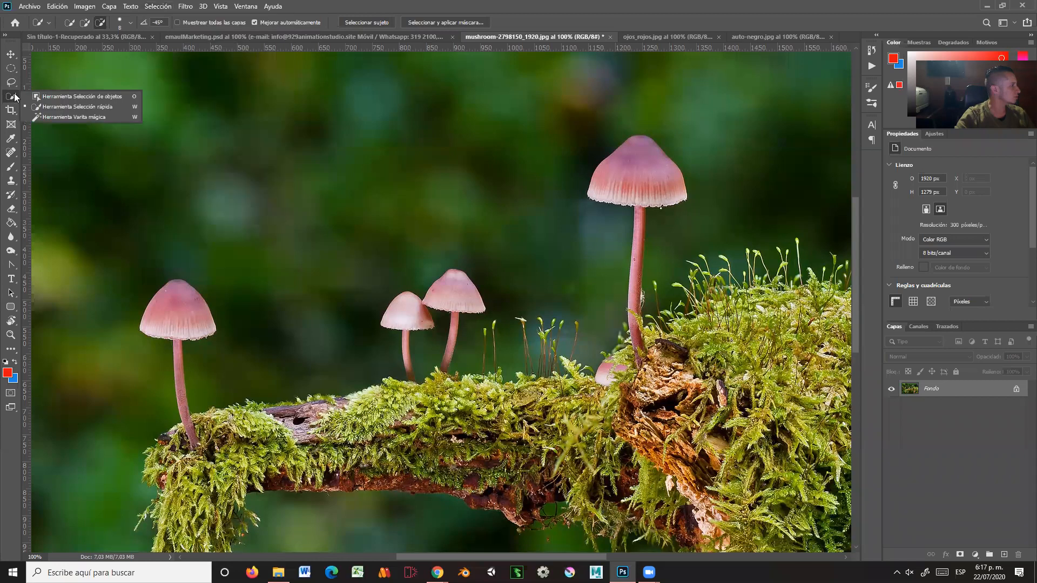
{"action": "left_click", "coordinate": [73, 97]}
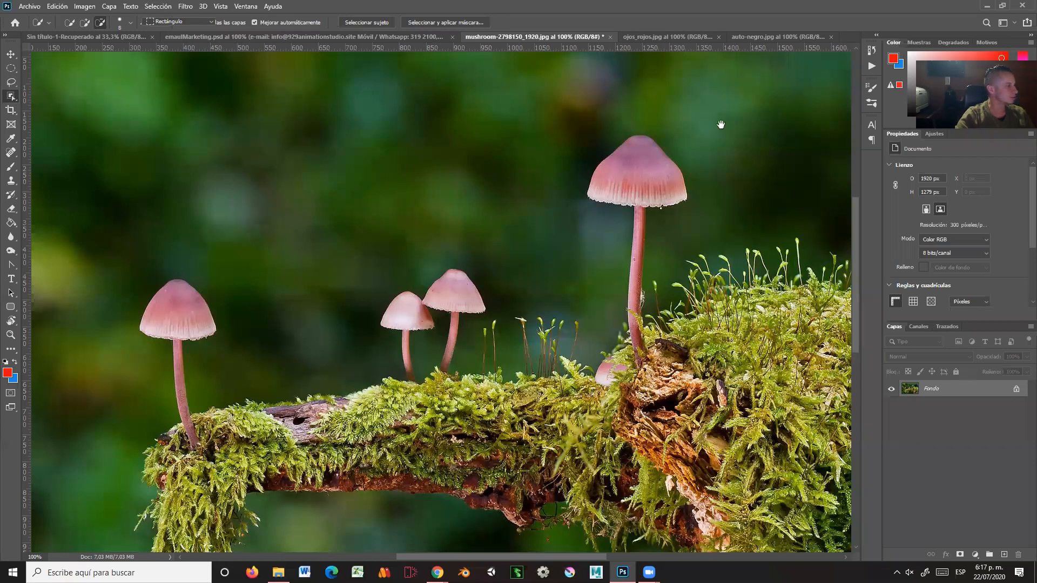
{"action": "left_click_drag", "start_coordinate": [299, 122], "coordinate": [448, 275]}
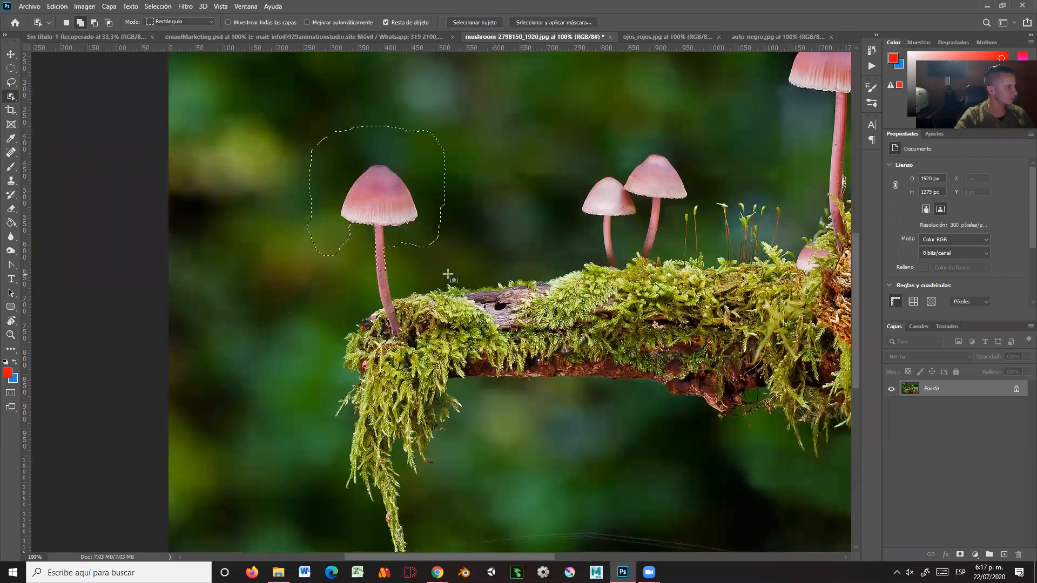
{"action": "key", "text": "ctrl+d"}
{"action": "left_click_drag", "start_coordinate": [423, 238], "coordinate": [424, 238]}
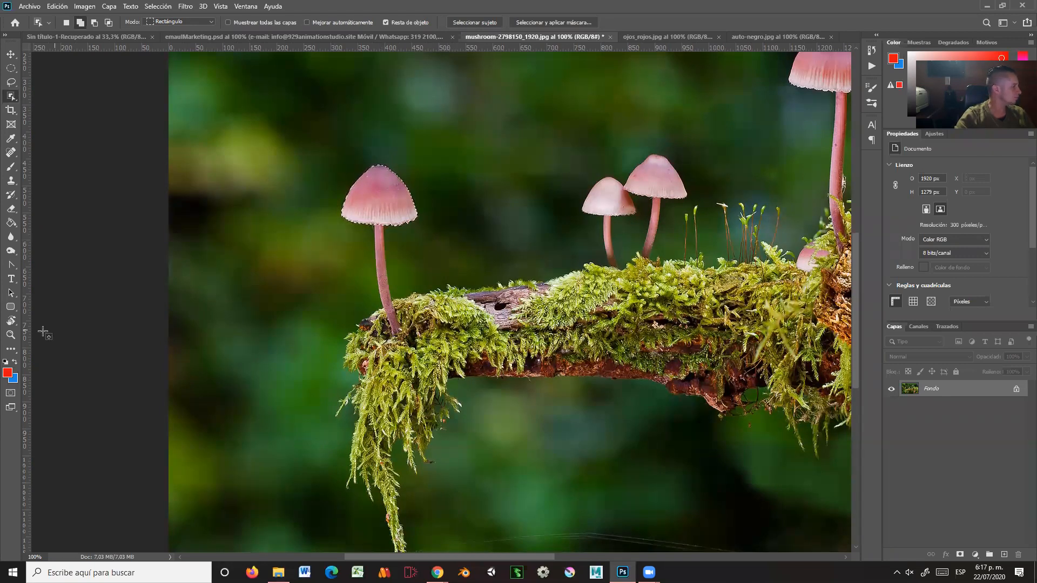
{"action": "left_click", "coordinate": [394, 209]}
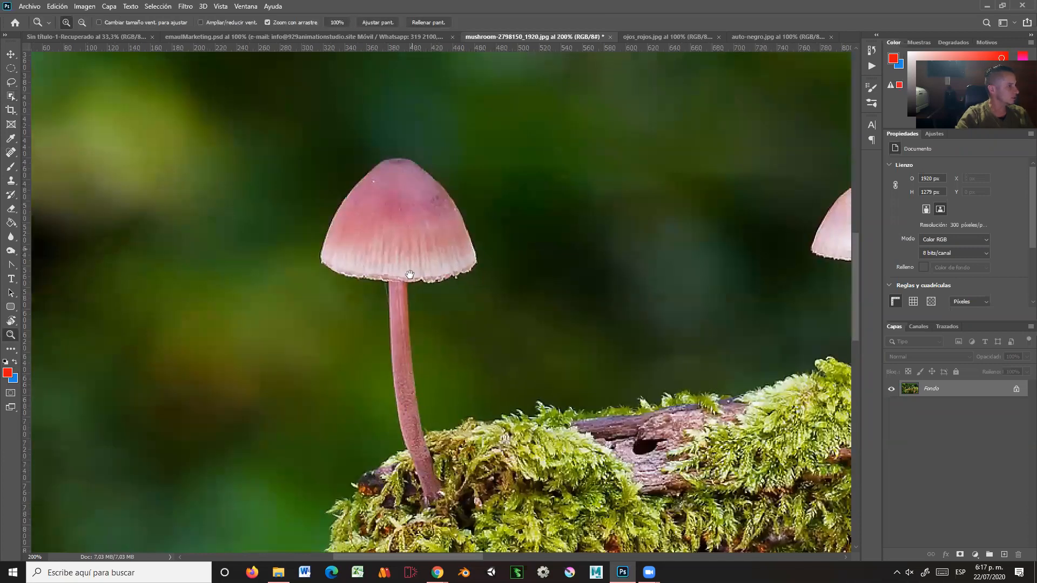
{"action": "left_click", "coordinate": [411, 274]}
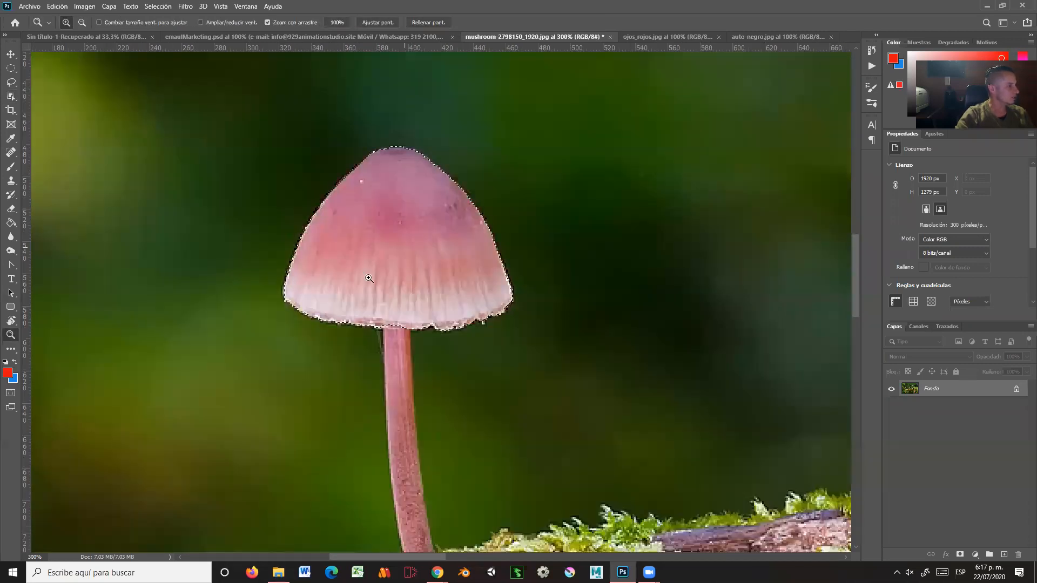
- Convert the locked background layer Fondo into a regular layer, keeping the default name Capa 0
{"action": "left_click", "coordinate": [158, 6]}
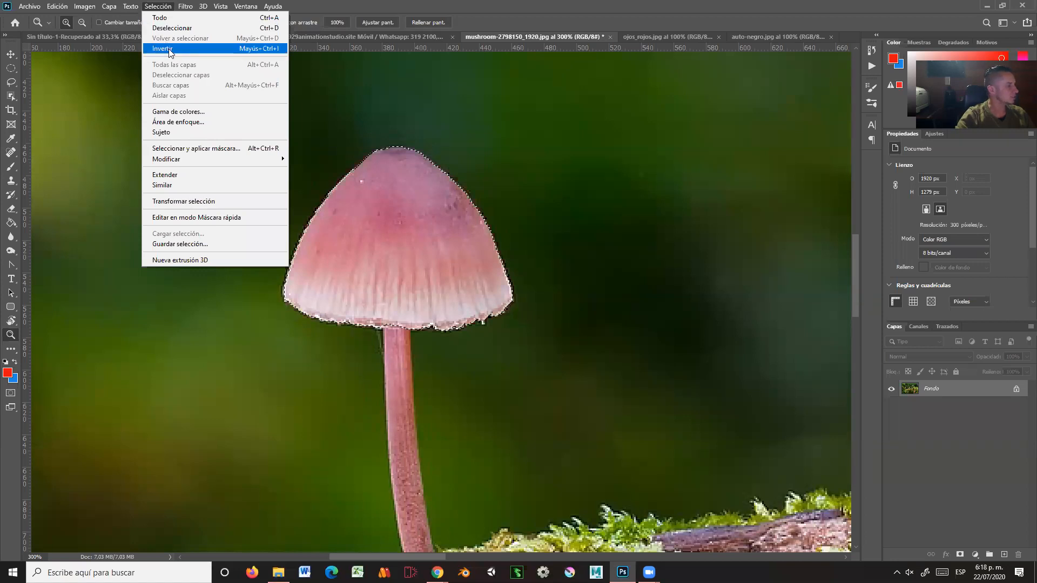
{"action": "left_click", "coordinate": [10, 55]}
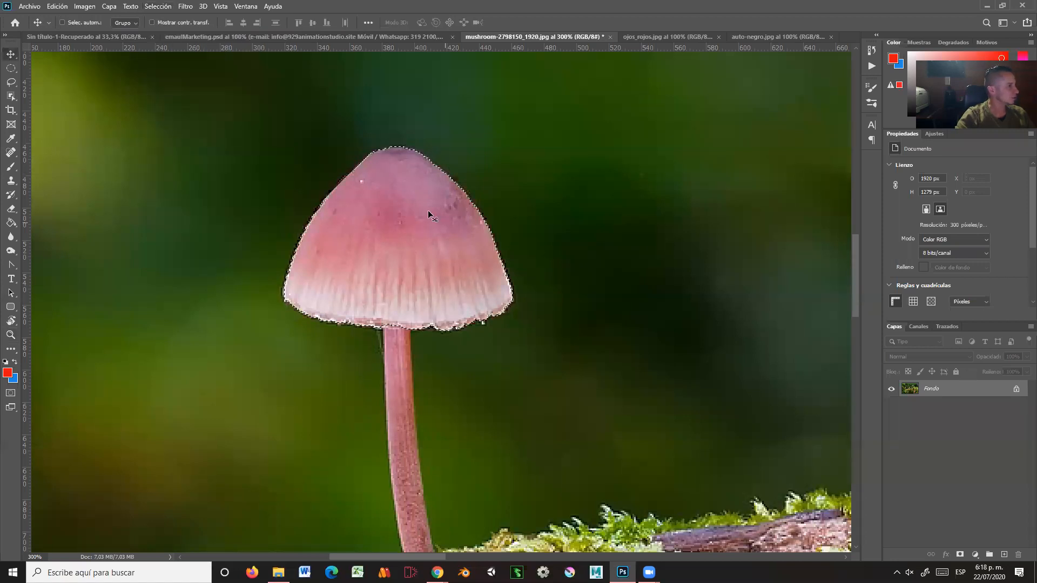
{"action": "double_click", "coordinate": [975, 388]}
{"action": "key", "text": "Return"}
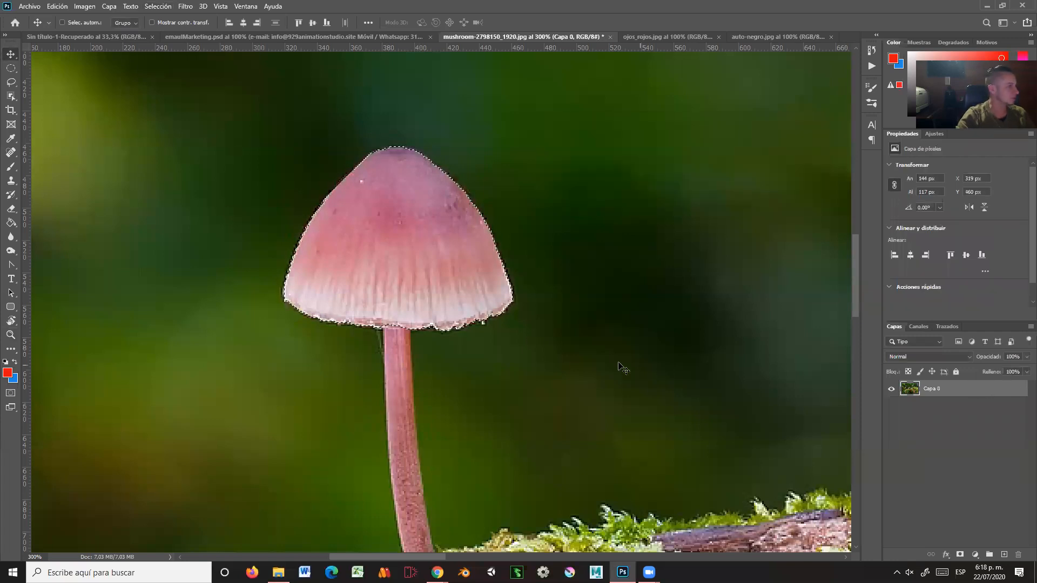
- Try moving the selected cap off its stem onto the green background, and undo the move
{"action": "left_click_drag", "start_coordinate": [426, 237], "coordinate": [653, 219]}
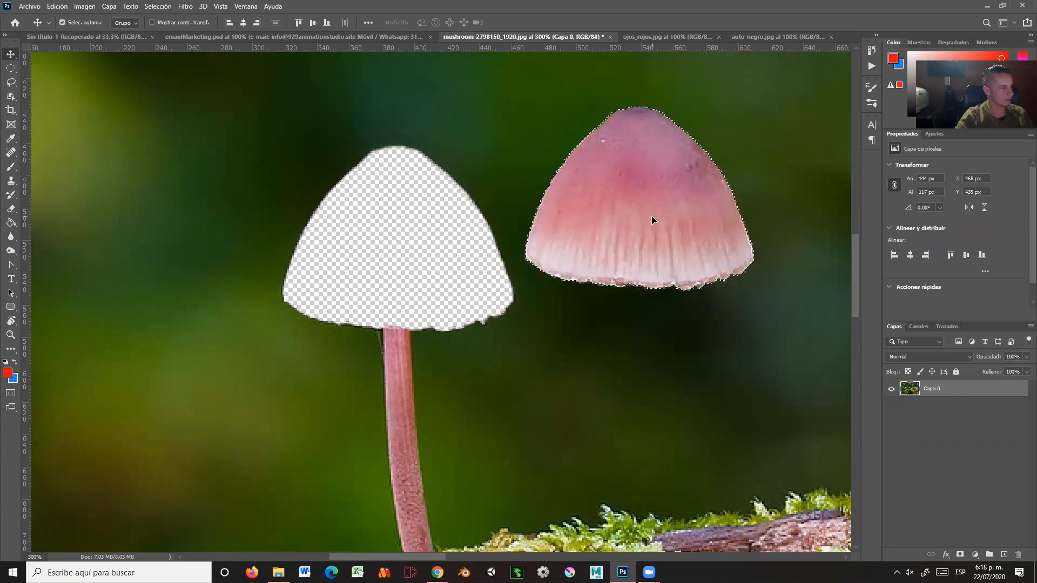
{"action": "key", "text": "ctrl+z"}
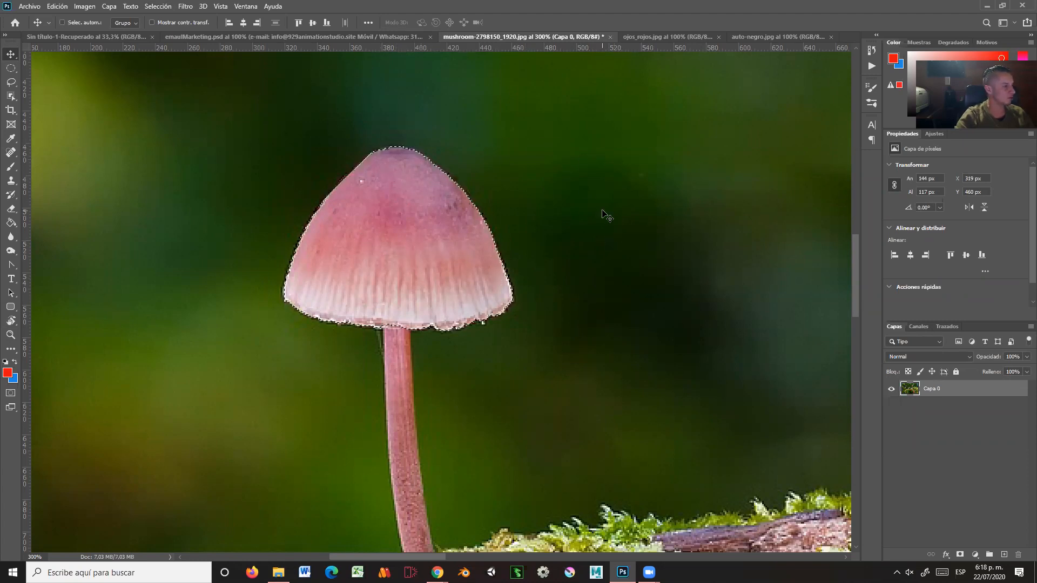
- Invert the cap selection so it covers everything else, and try shifting the surroundings before undoing the shift
{"action": "left_click", "coordinate": [171, 7]}
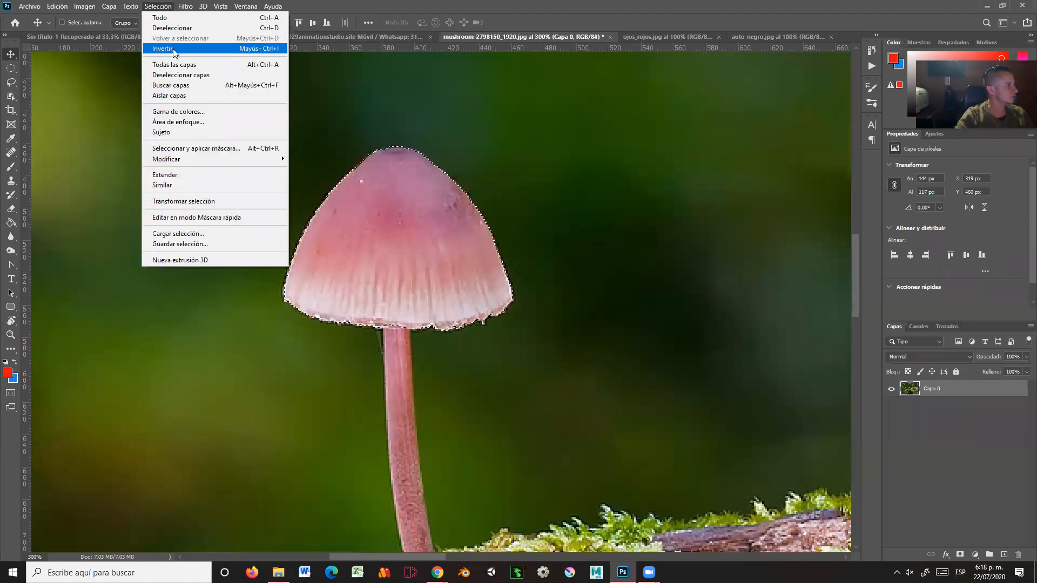
{"action": "left_click", "coordinate": [162, 48]}
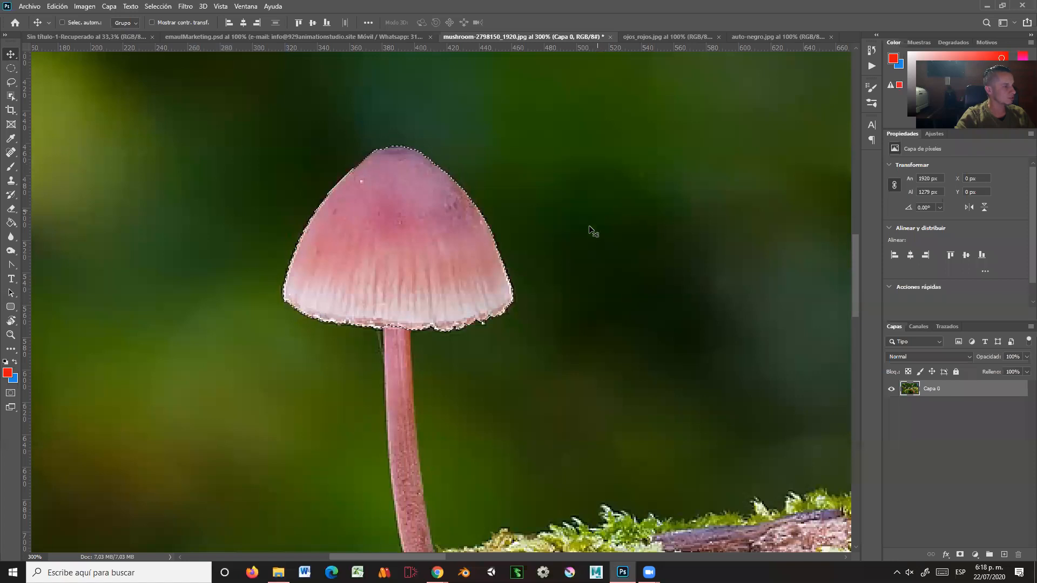
{"action": "scroll", "coordinate": [588, 226], "scroll_direction": "down", "scroll_amount": 2}
{"action": "scroll", "coordinate": [588, 225], "scroll_direction": "up", "scroll_amount": 4}
{"action": "left_click_drag", "start_coordinate": [593, 233], "coordinate": [609, 205]}
{"action": "key", "text": "ctrl+z"}
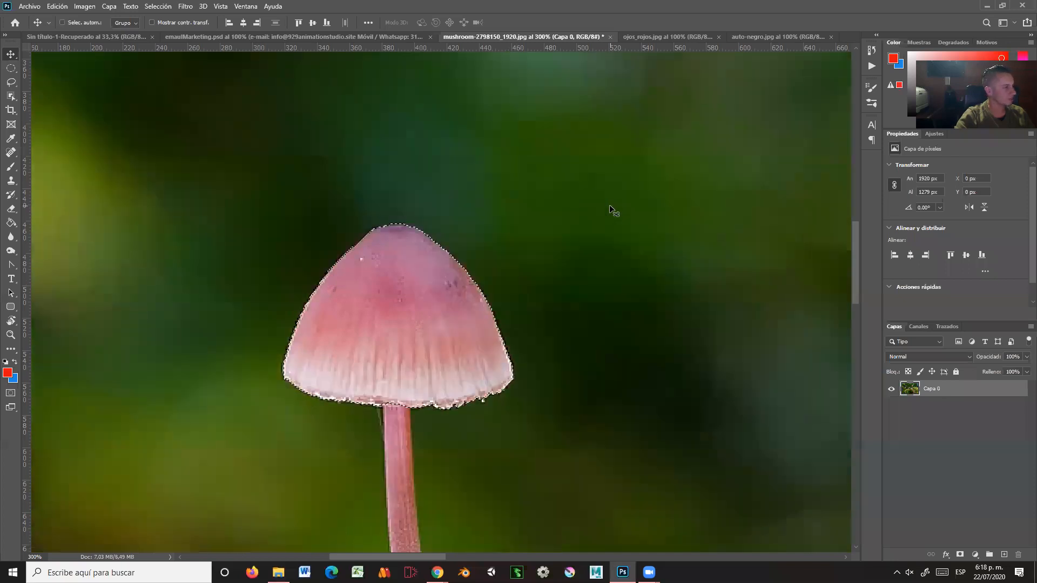
- Invert the selection back to the mushroom cap with the Object Selection tool active
{"action": "right_click", "coordinate": [440, 260]}
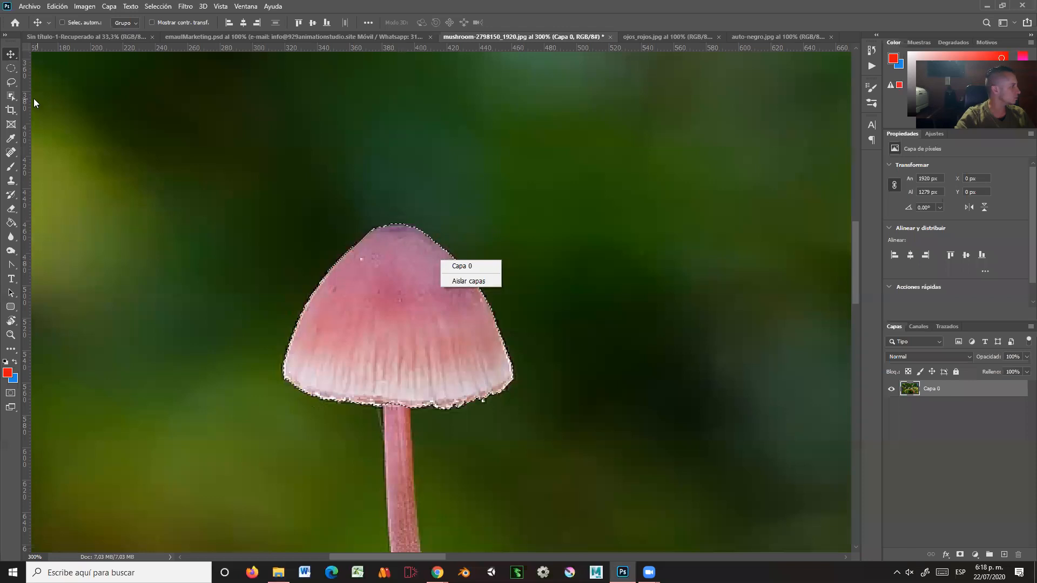
{"action": "left_click", "coordinate": [11, 72]}
{"action": "left_click", "coordinate": [12, 95]}
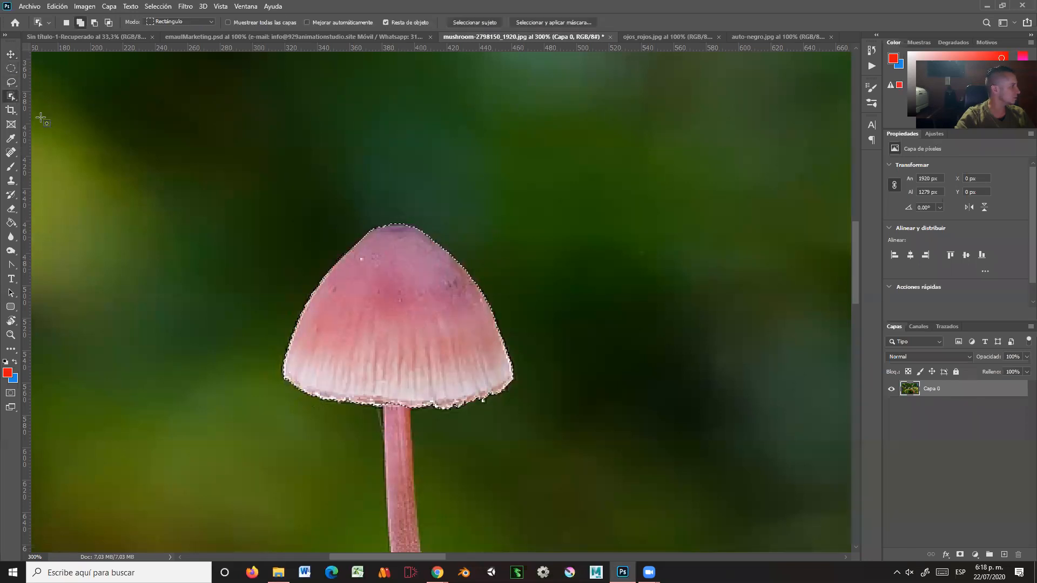
{"action": "right_click", "coordinate": [405, 258]}
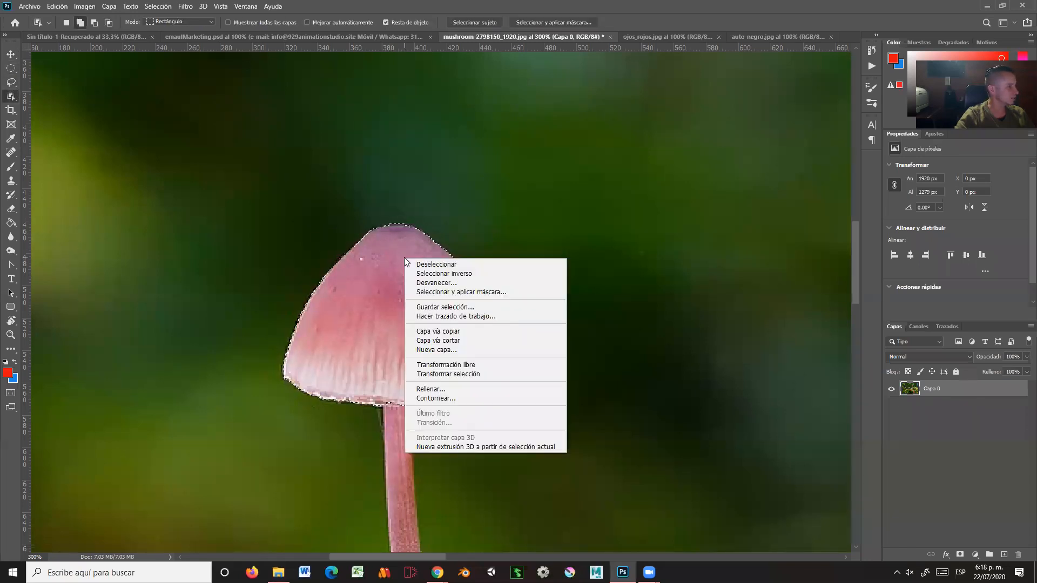
{"action": "left_click", "coordinate": [470, 273]}
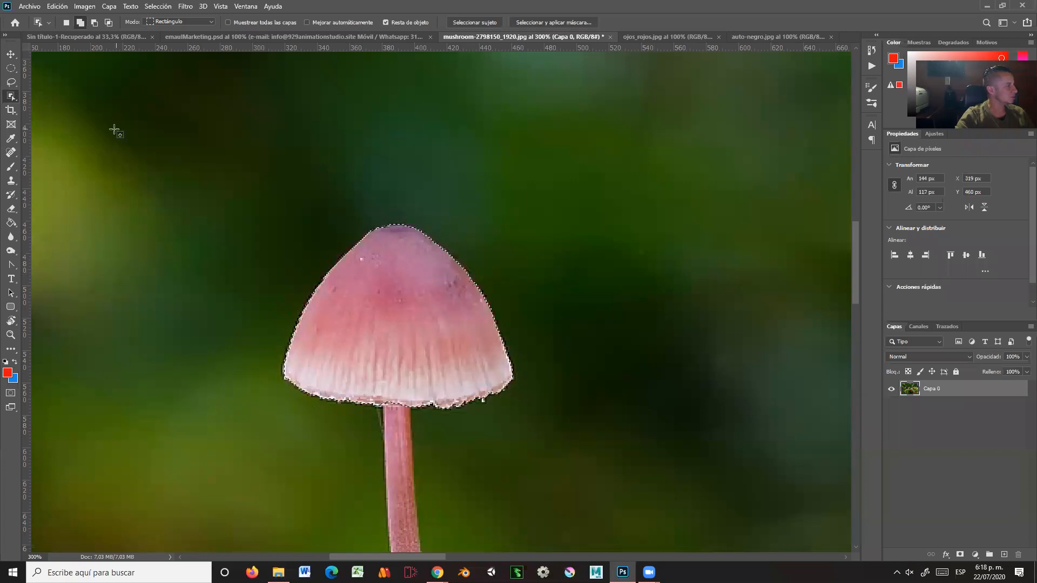
- Try moving the reselected cap up and away from its stem with the Move tool, and undo the move
{"action": "left_click", "coordinate": [11, 54]}
{"action": "left_click_drag", "start_coordinate": [397, 294], "coordinate": [603, 189]}
{"action": "key", "text": "ctrl+z"}
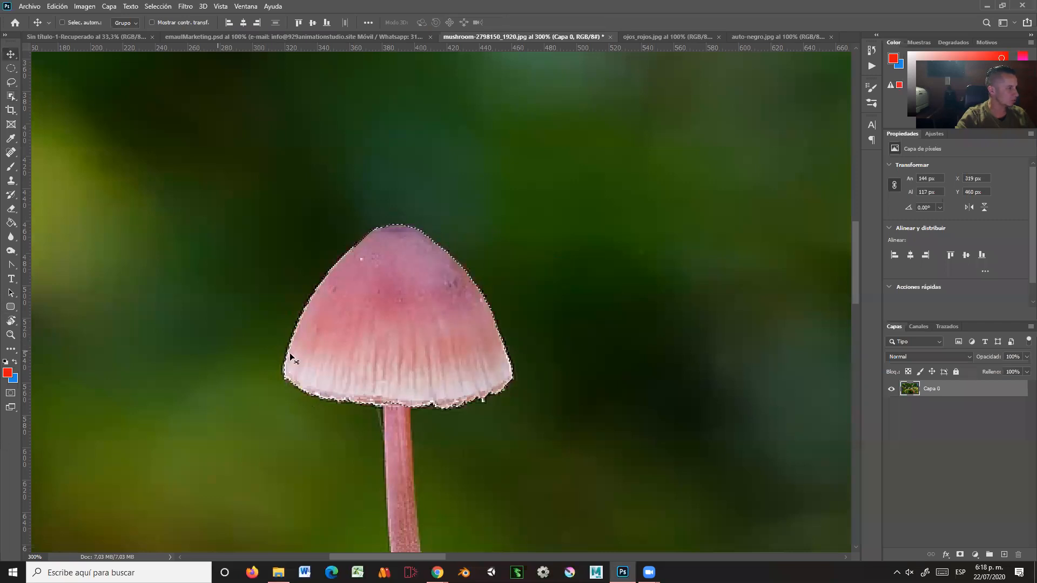
- Add a layer mask to Capa 0 from the cap selection and view the isolated cap at 66.67% zoom
{"action": "left_click_drag", "start_coordinate": [554, 366], "coordinate": [558, 318]}
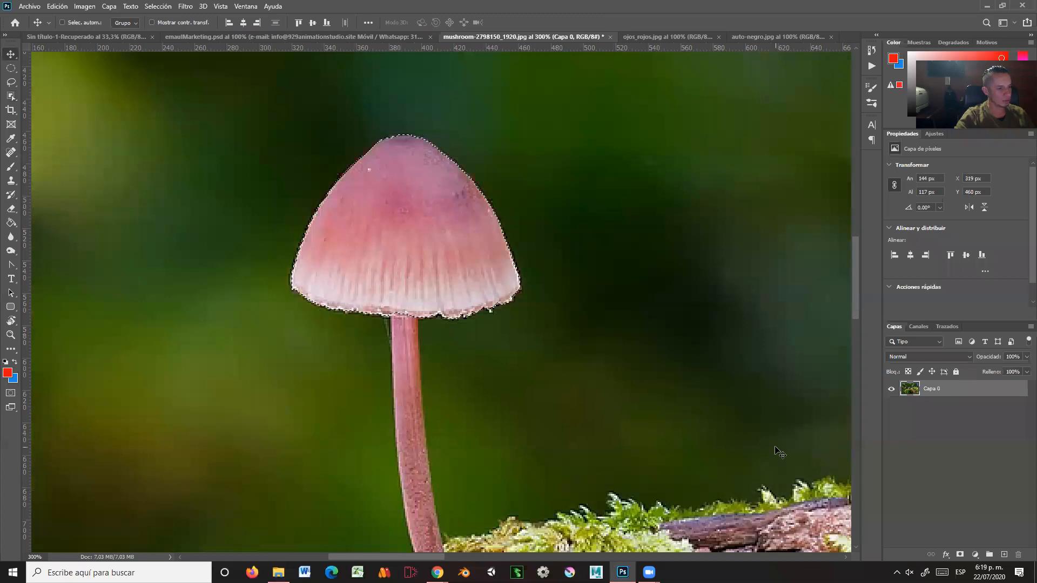
{"action": "left_click", "coordinate": [961, 555]}
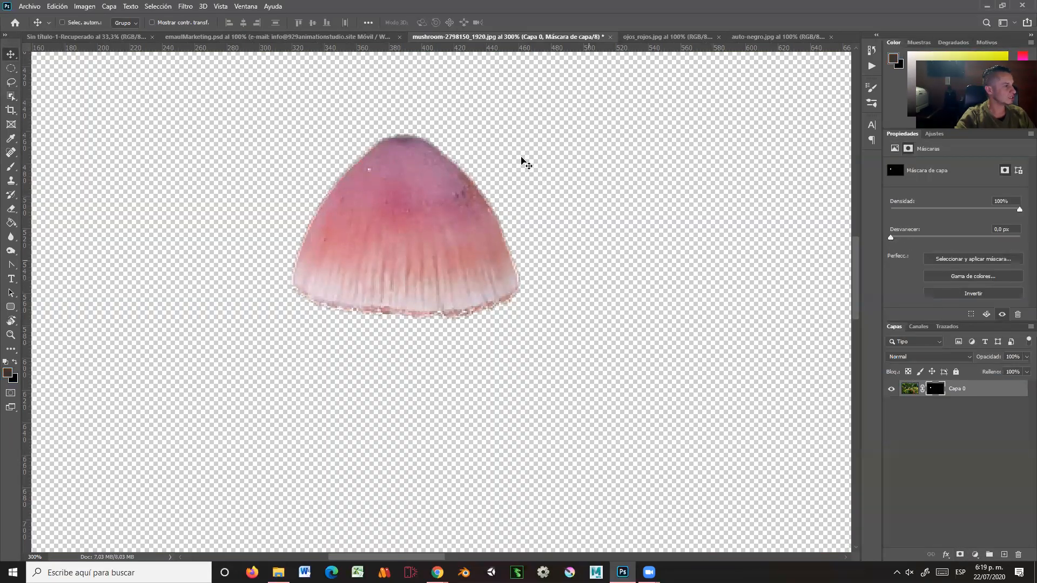
{"action": "left_click", "coordinate": [10, 335]}
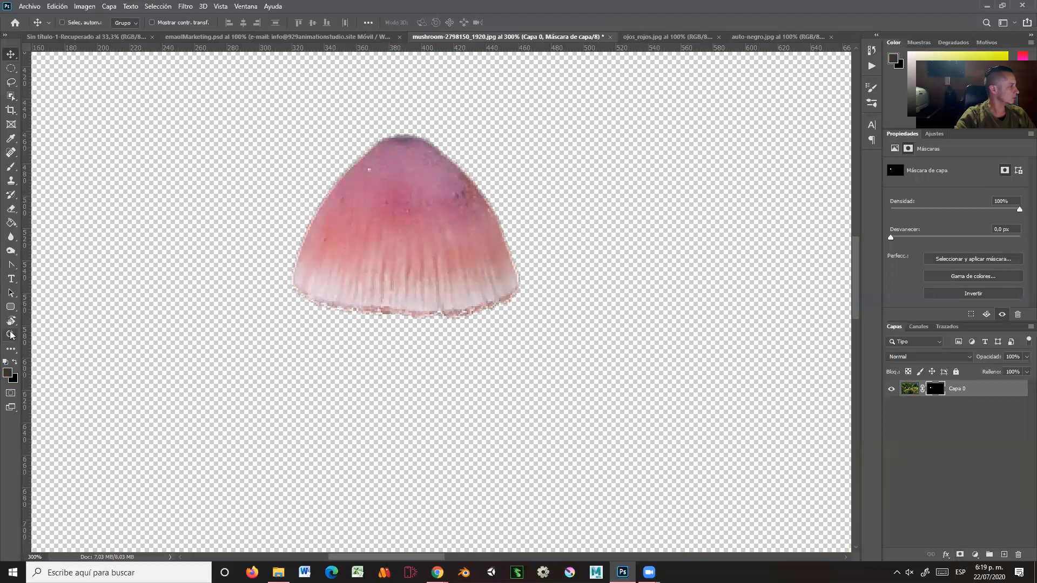
{"action": "left_click", "coordinate": [401, 270], "text": "alt"}
{"action": "left_click", "coordinate": [400, 270], "text": "alt"}
{"action": "left_click", "coordinate": [401, 270], "text": "alt"}
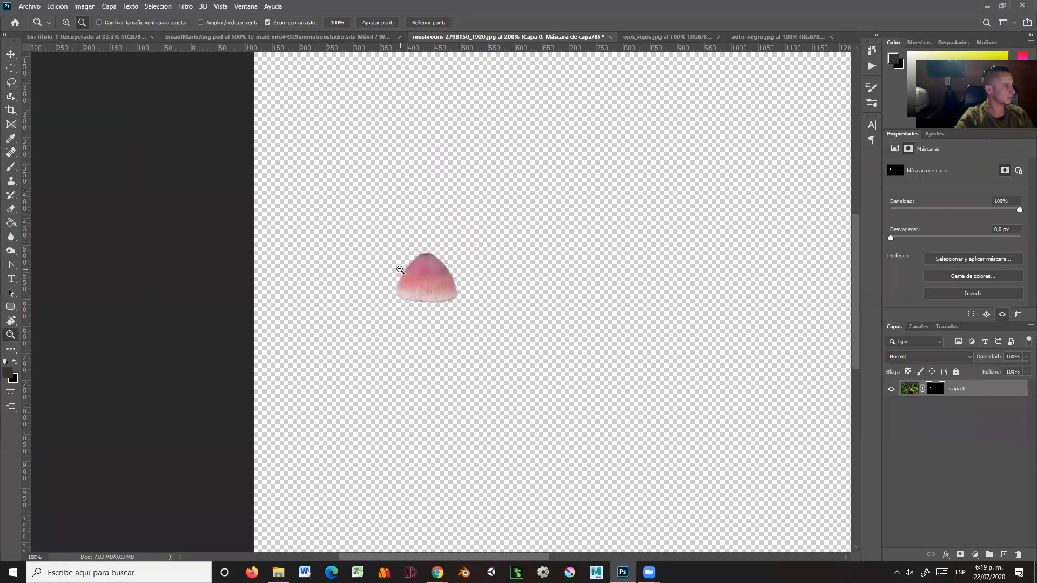
{"action": "left_click_drag", "start_coordinate": [562, 358], "coordinate": [405, 336]}
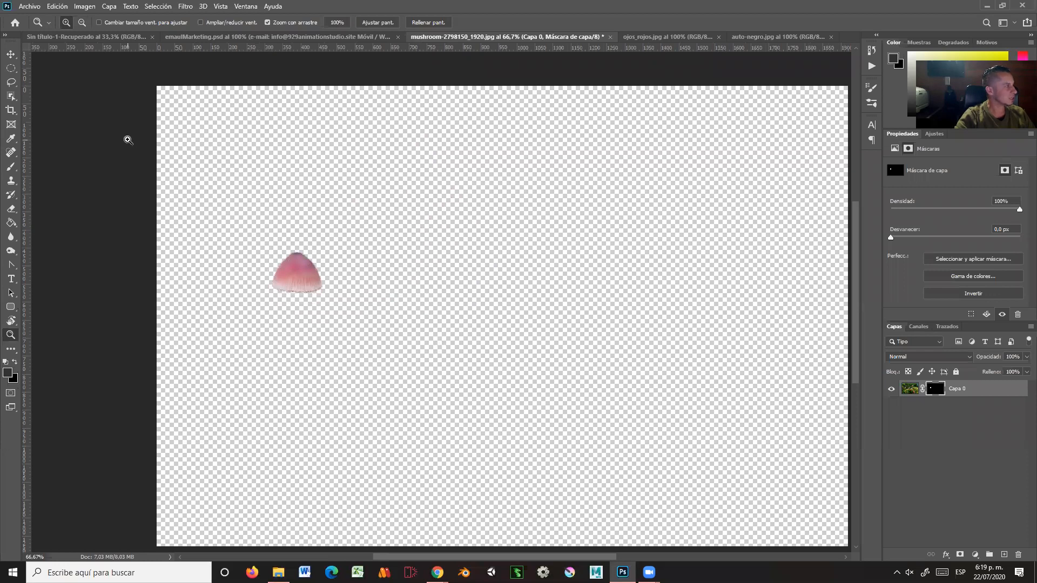
- Unlink the layer mask from Capa 0, apply the mask permanently to the layer, and undo the application
{"action": "left_click", "coordinate": [11, 56]}
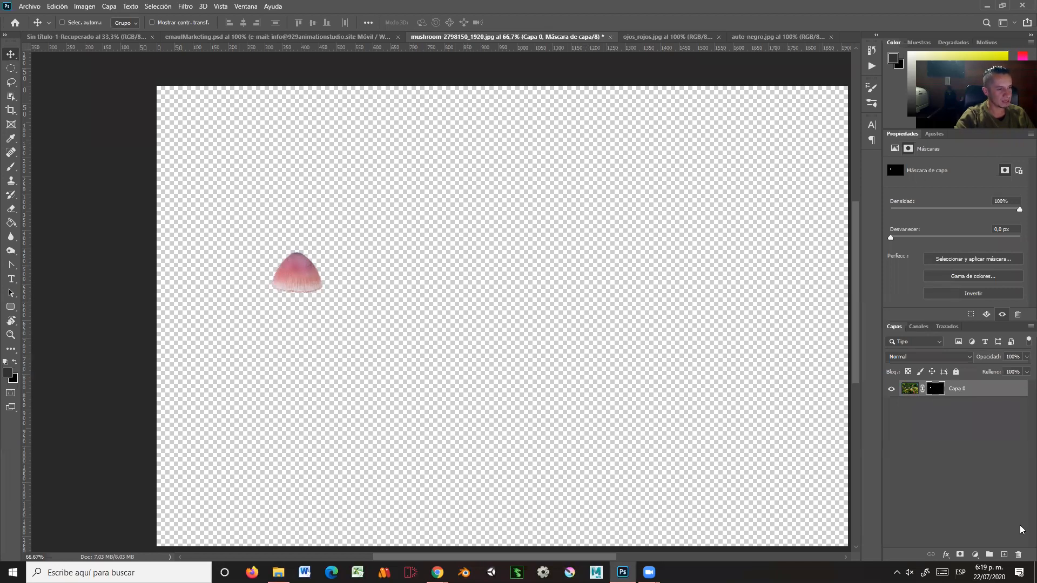
{"action": "left_click", "coordinate": [923, 389]}
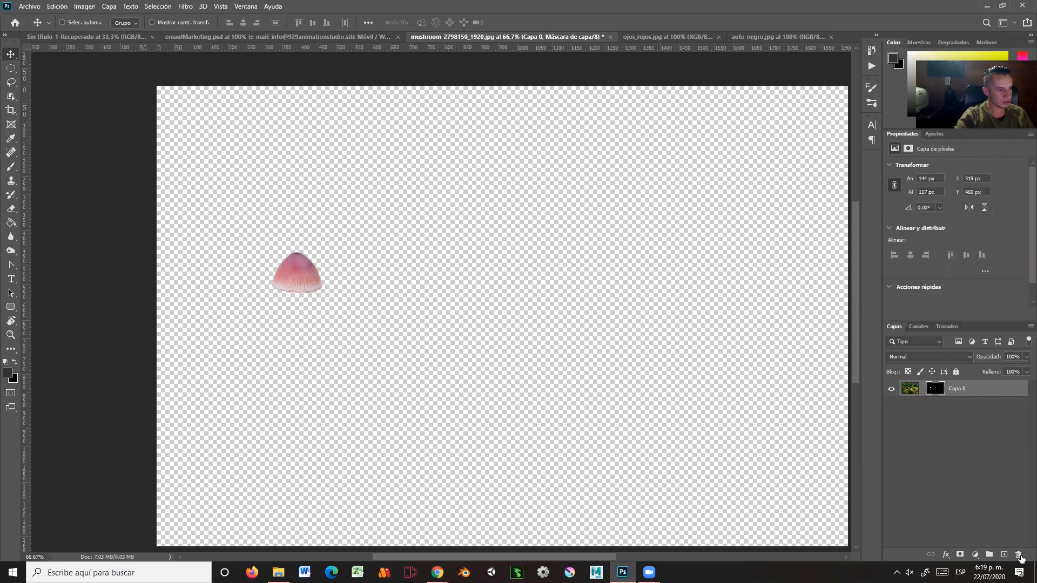
{"action": "left_click_drag", "start_coordinate": [1021, 558], "coordinate": [1021, 556]}
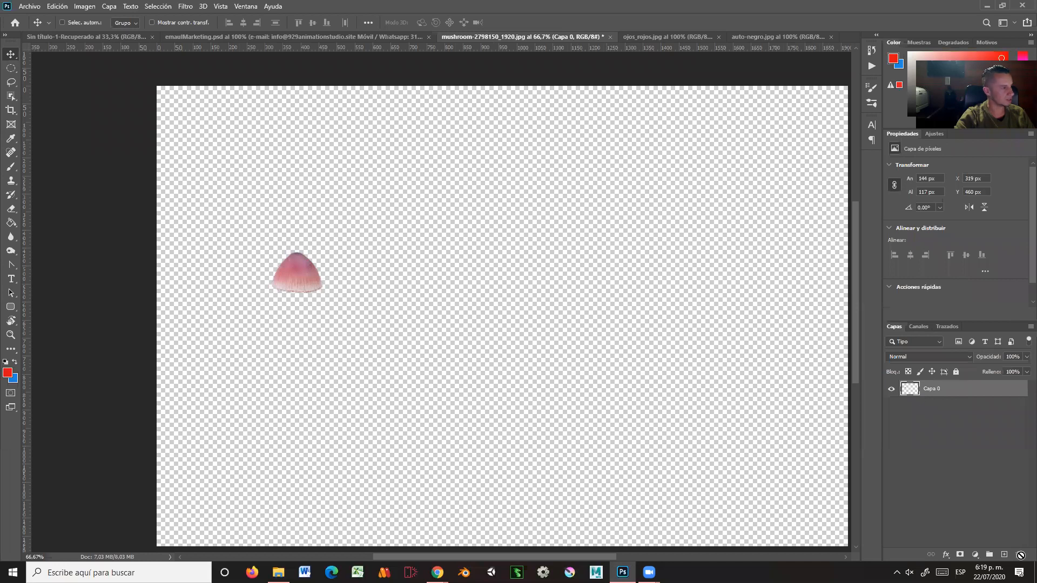
{"action": "key", "text": "ctrl+z"}
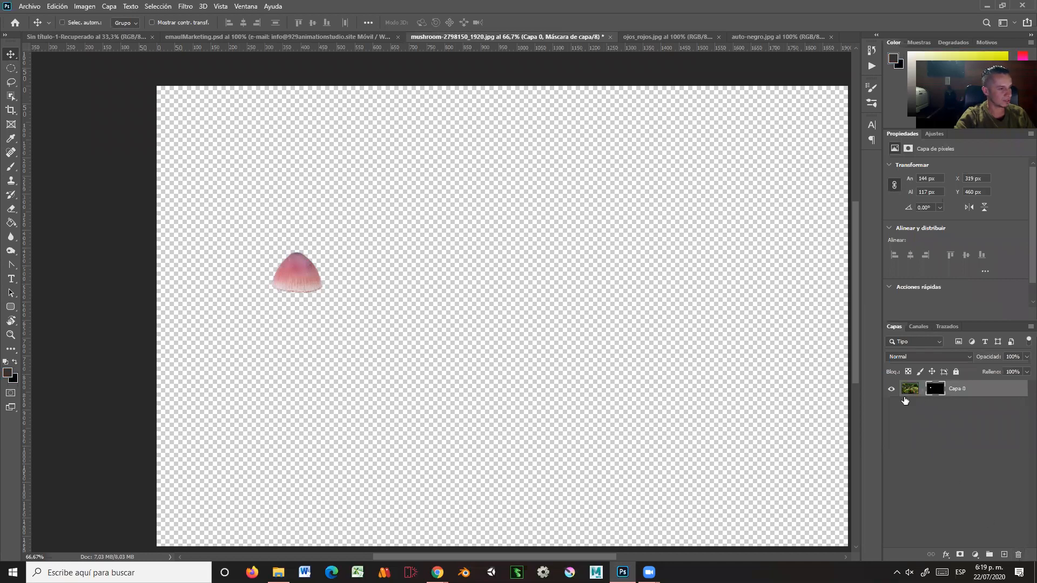
- Undo the layer mask changes on Capa 0 until the full photo and the cap selection are restored
{"action": "key", "text": "ctrl+z"}
{"action": "left_click", "coordinate": [1020, 554]}
{"action": "key", "text": "ctrl+z"}
{"action": "key", "text": "ctrl+z"}
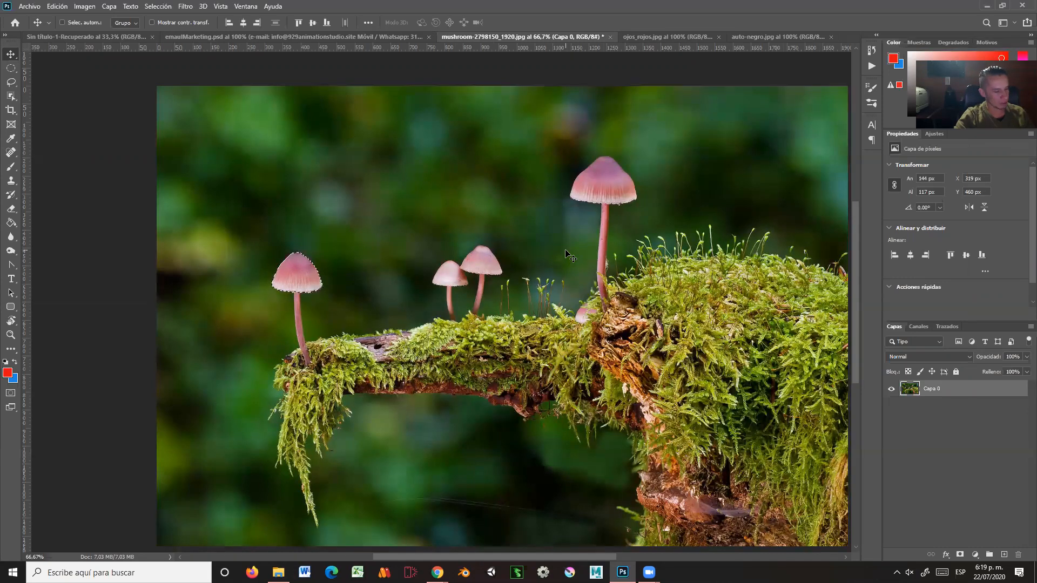
- Clear the cap selection and restore it with the Reselect command
{"action": "key", "text": "ctrl"}
{"action": "key", "text": "ctrl+d"}
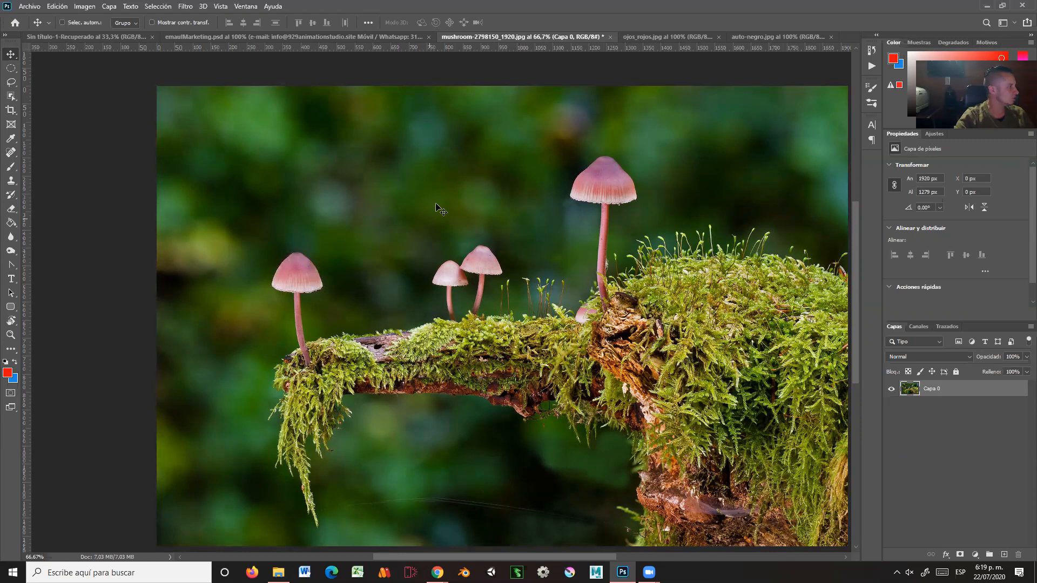
{"action": "key", "text": "ctrl+shift+d"}
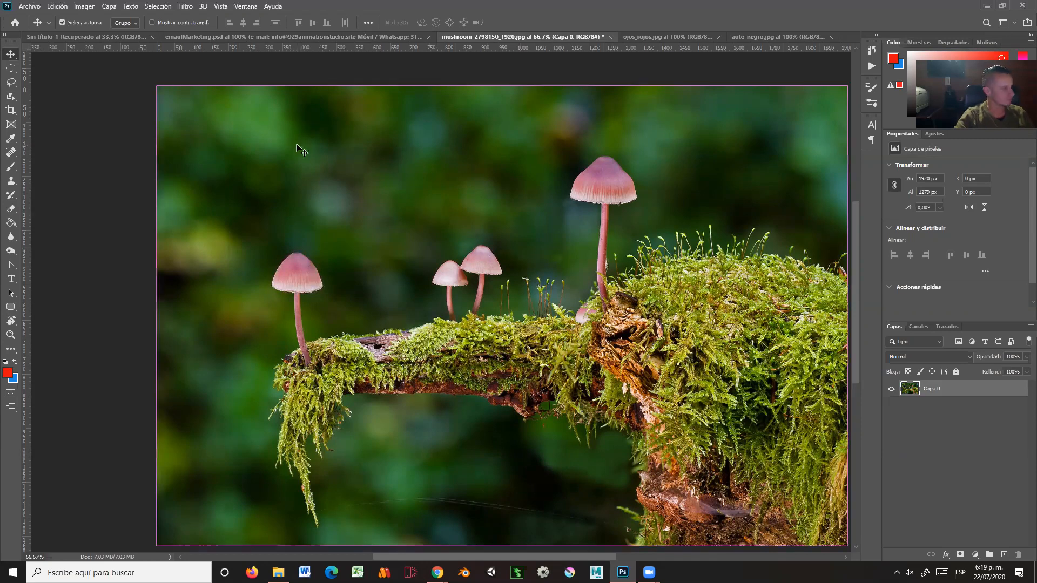
- Turn the selection around the mushroom cap into a 4-pixel border selection
{"action": "left_click", "coordinate": [157, 6]}
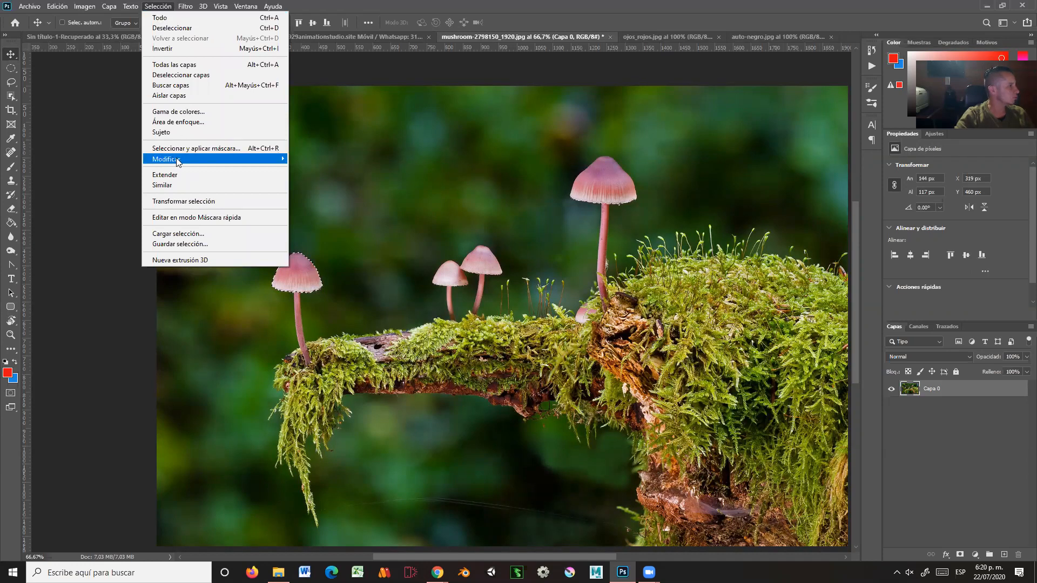
{"action": "mouse_move", "coordinate": [190, 162]}
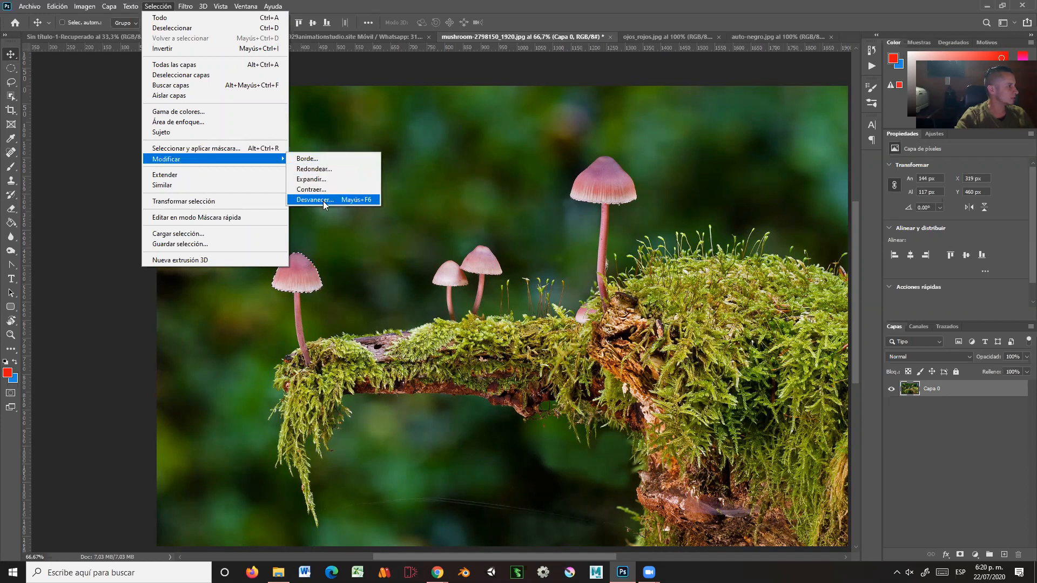
{"action": "left_click", "coordinate": [10, 335]}
{"action": "left_click_drag", "start_coordinate": [293, 294], "coordinate": [326, 324]}
{"action": "left_click_drag", "start_coordinate": [473, 387], "coordinate": [413, 201]}
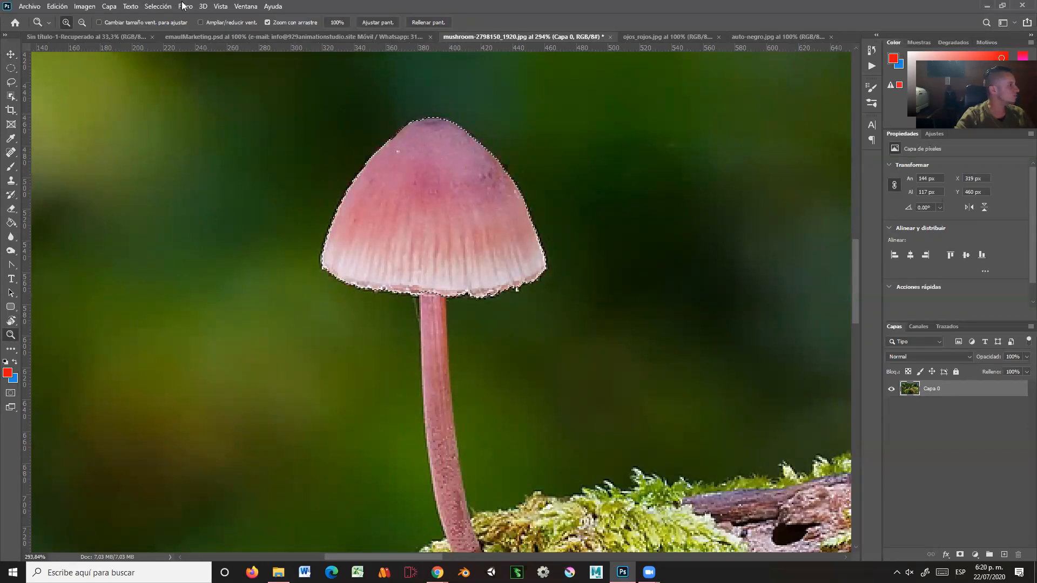
{"action": "left_click", "coordinate": [156, 7]}
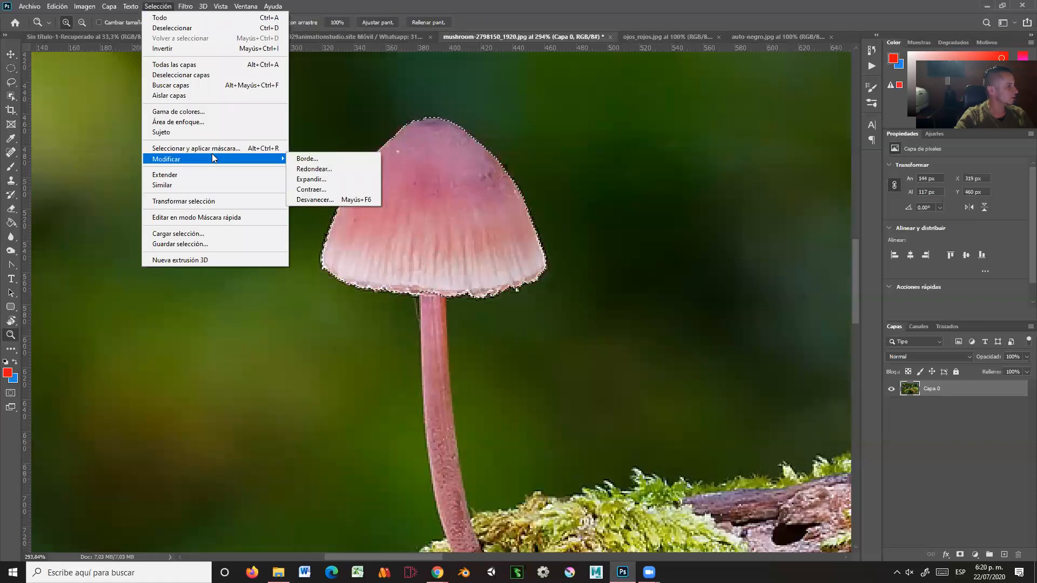
{"action": "left_click", "coordinate": [306, 158]}
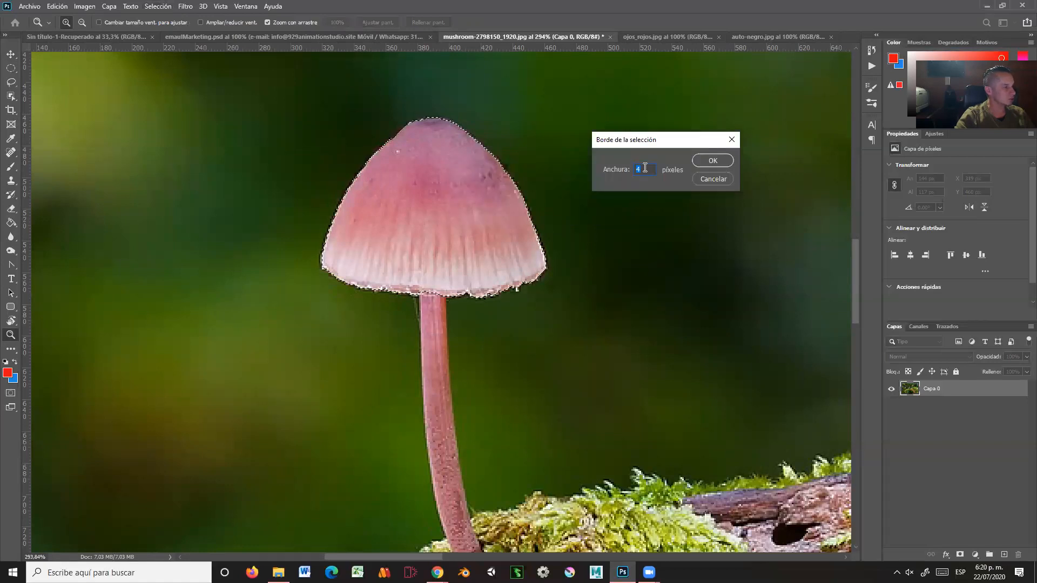
{"action": "left_click", "coordinate": [711, 162]}
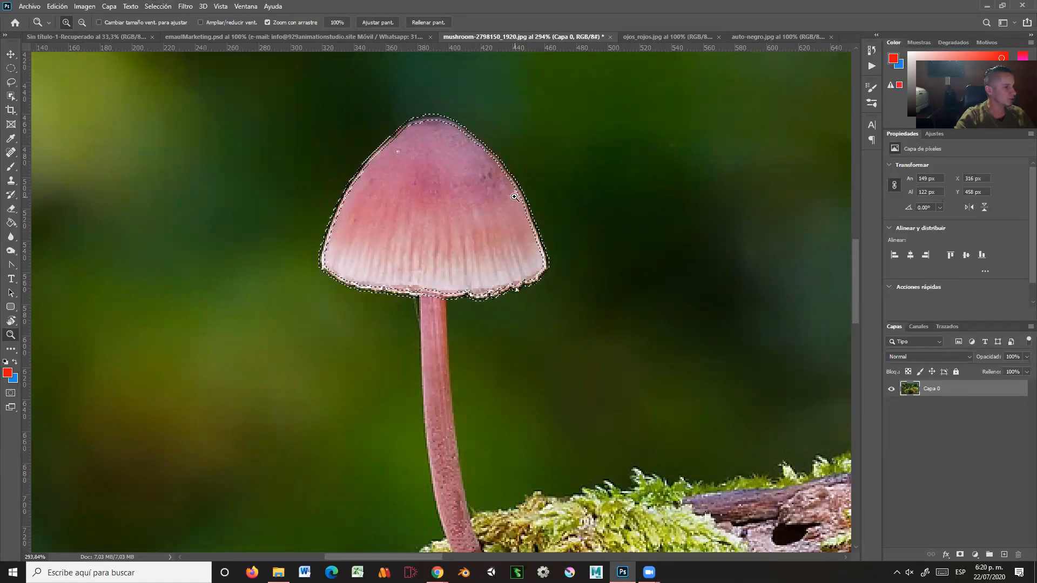
- Add a new layer and fill the border selection with the red foreground color using the Paint Bucket
{"action": "left_click", "coordinate": [1009, 554]}
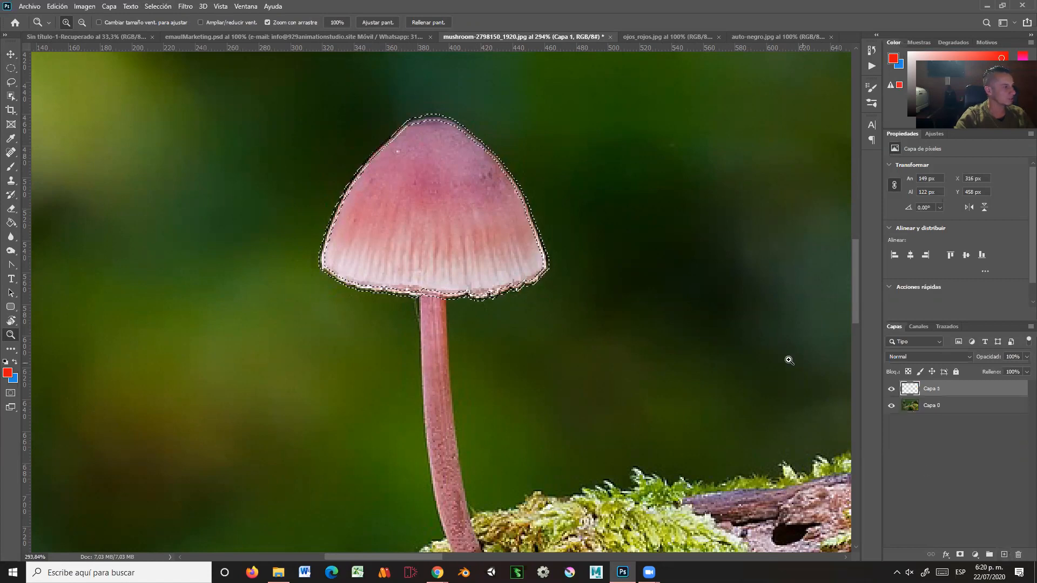
{"action": "key", "text": "g"}
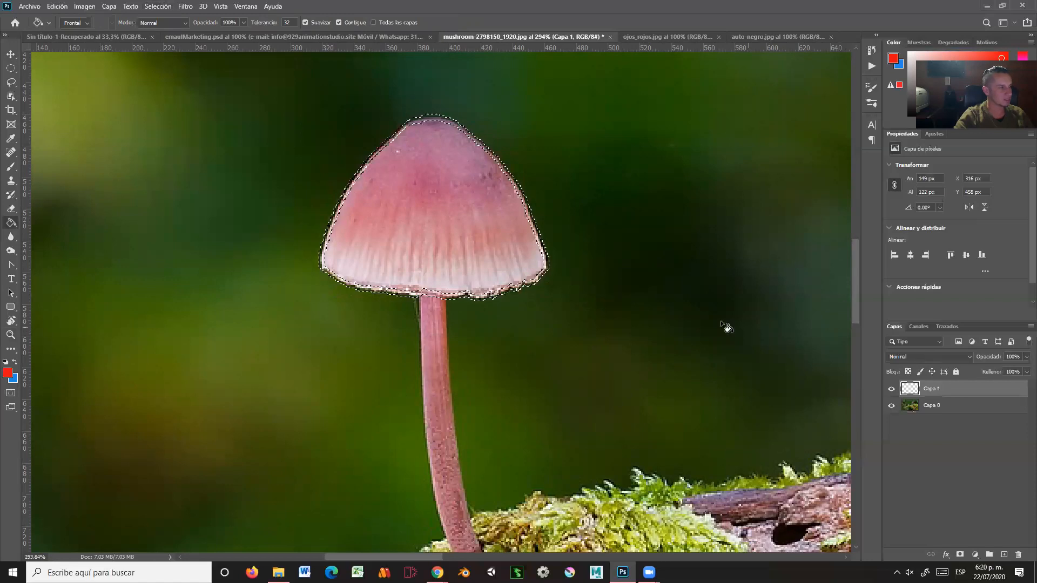
{"action": "left_click", "coordinate": [545, 264]}
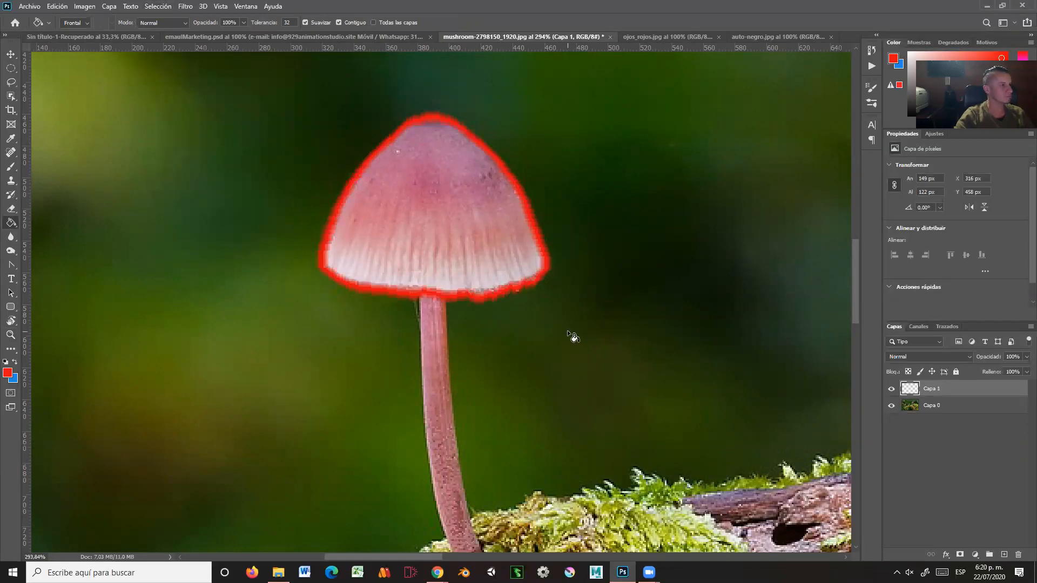
- Undo the red fill, the new layer and the border modification to restore the original cap selection
{"action": "key", "text": "ctrl+z"}
{"action": "key", "text": "ctrl+z"}
{"action": "key", "text": "ctrl+z"}
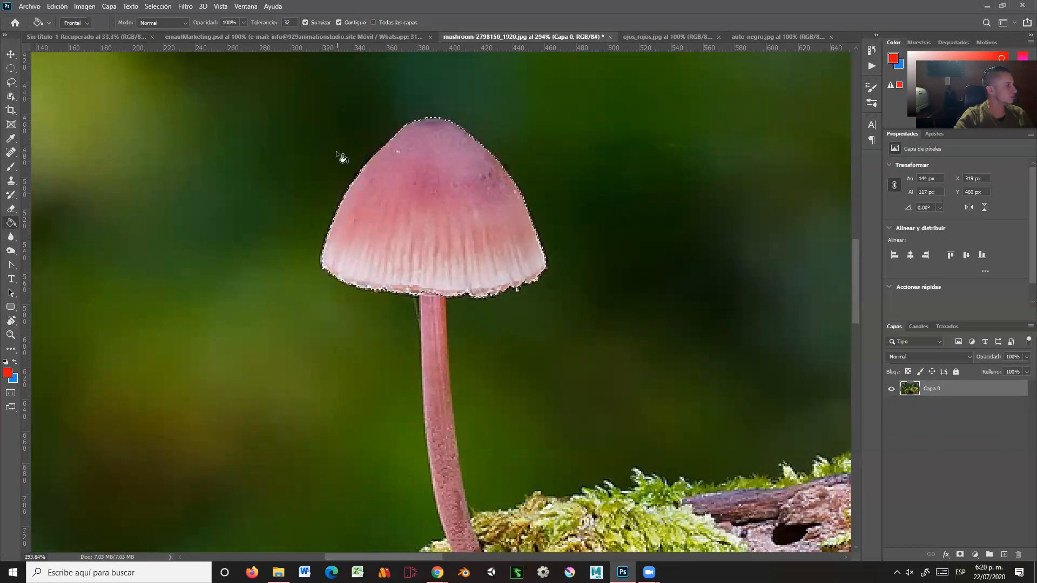
- Smooth the mushroom cap selection with a radius of 5 pixels
{"action": "left_click", "coordinate": [157, 6]}
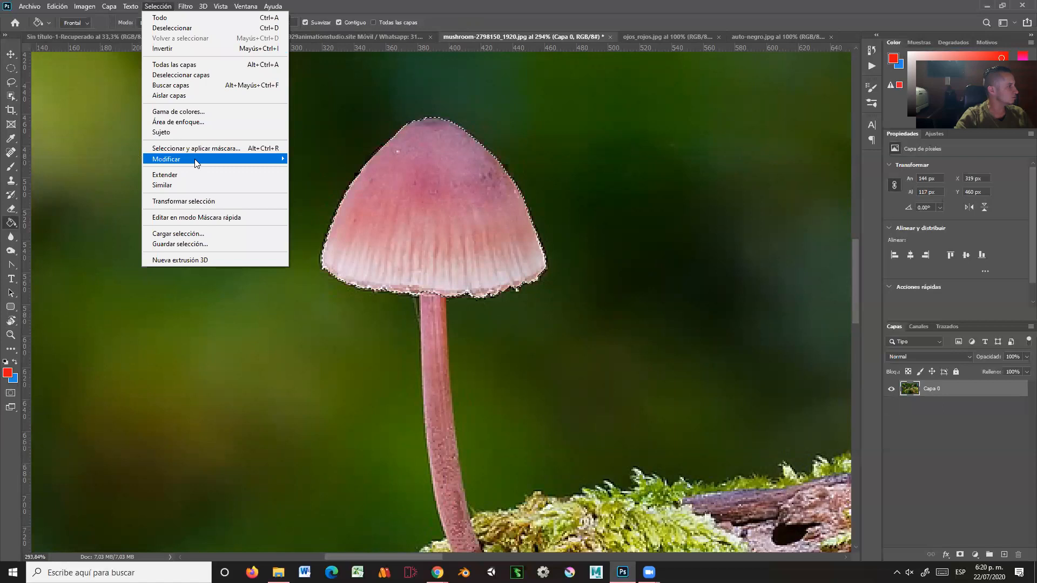
{"action": "mouse_move", "coordinate": [196, 163]}
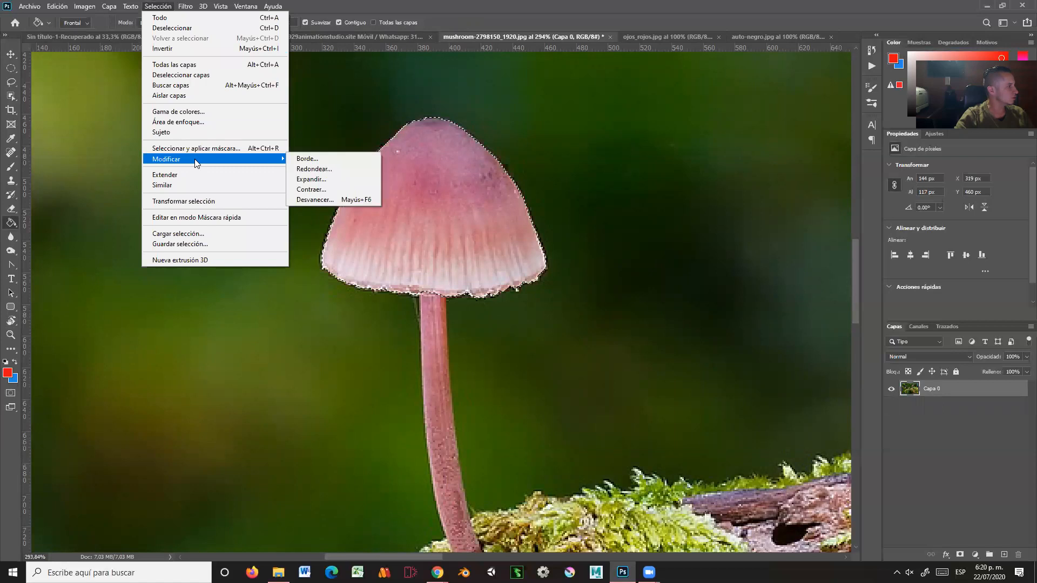
{"action": "left_click", "coordinate": [338, 169]}
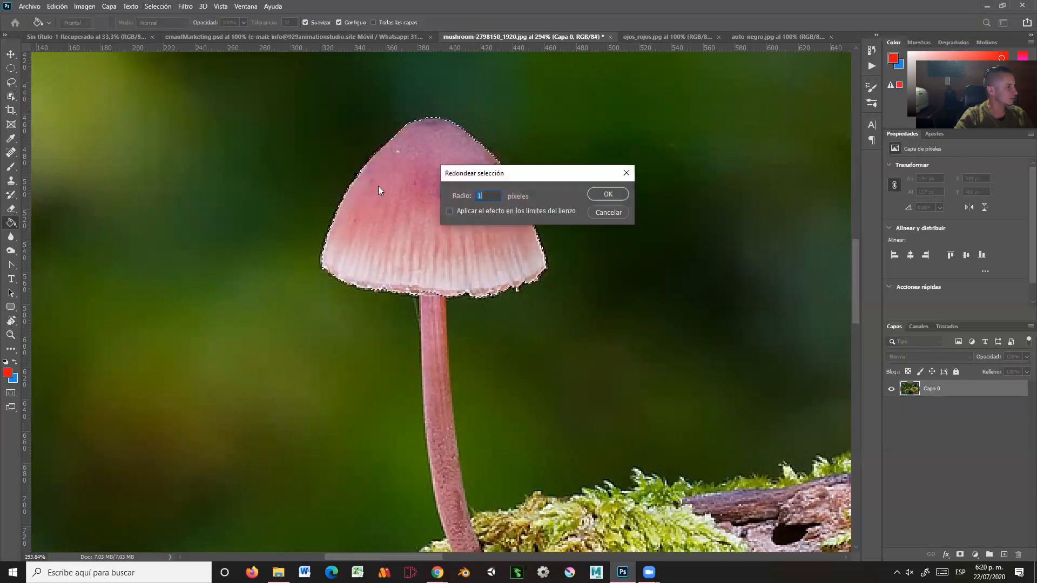
{"action": "left_click_drag", "start_coordinate": [549, 177], "coordinate": [680, 126]}
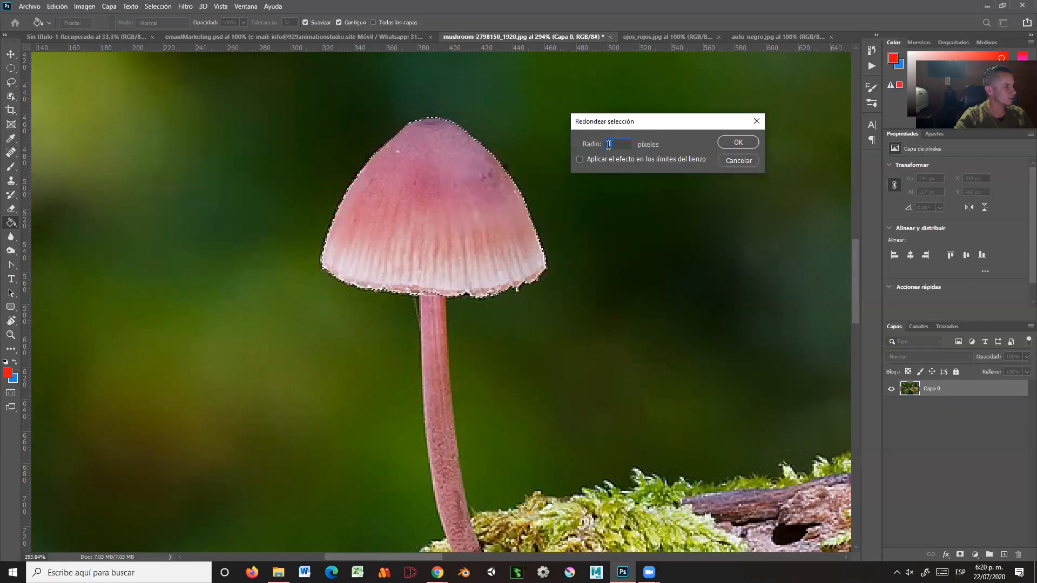
{"action": "type", "text": "5"}
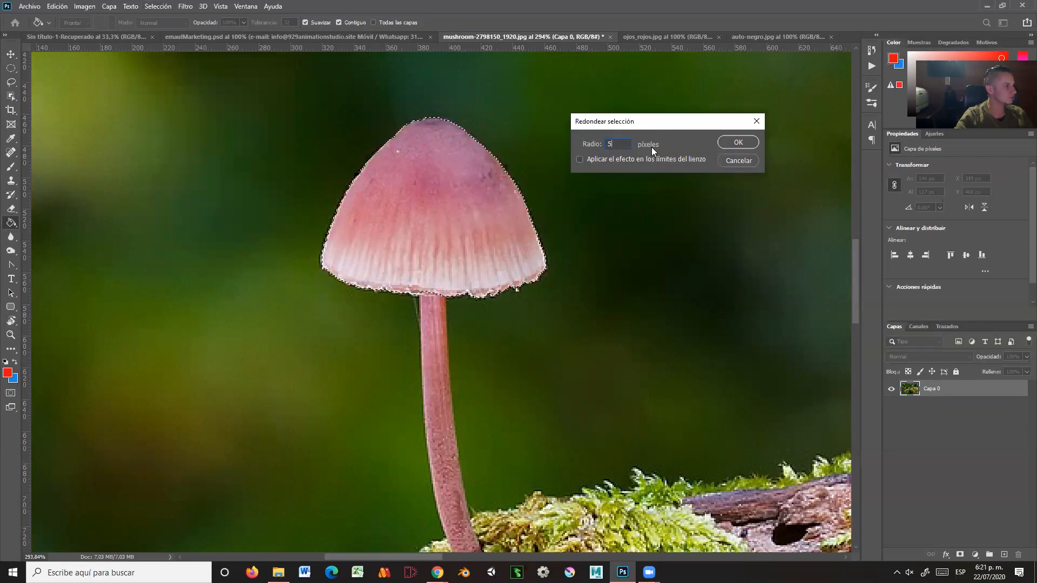
{"action": "left_click", "coordinate": [736, 144]}
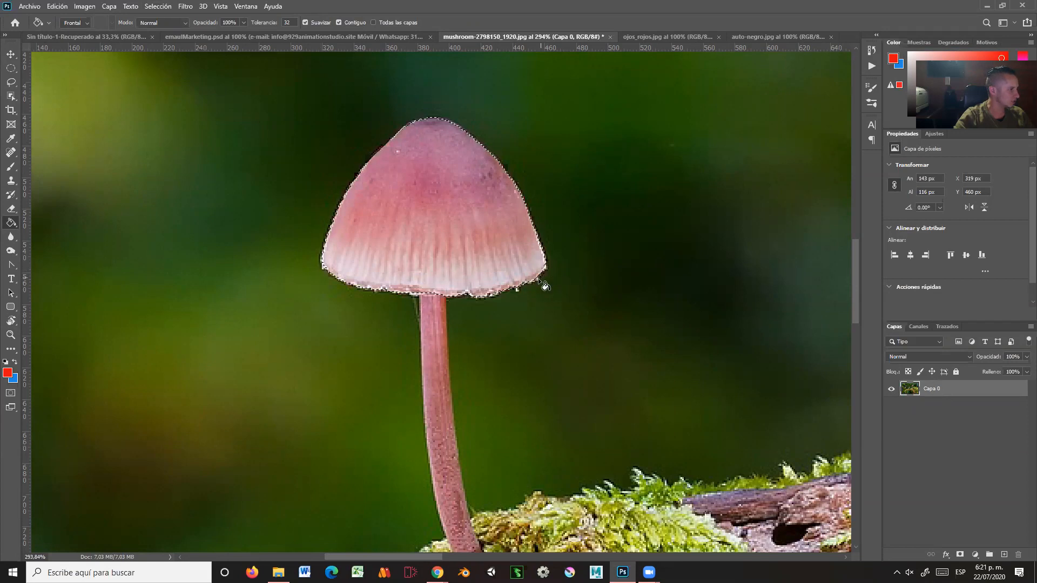
- Inspect the selection along the cap's lower edge up close, then undo back to the unselected photo on the locked Fondo layer
{"action": "left_click", "coordinate": [11, 334]}
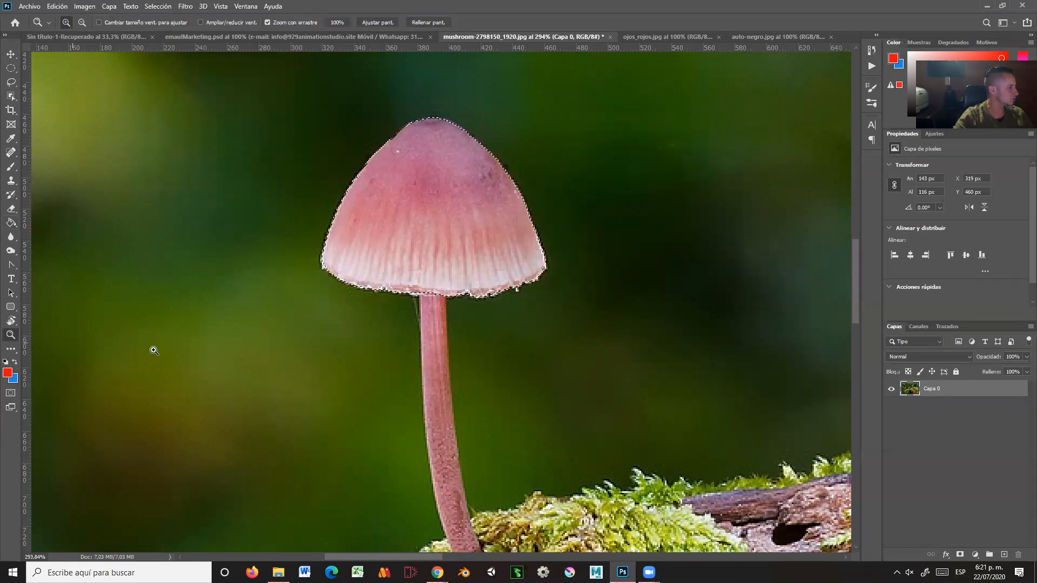
{"action": "left_click_drag", "start_coordinate": [512, 243], "coordinate": [563, 312]}
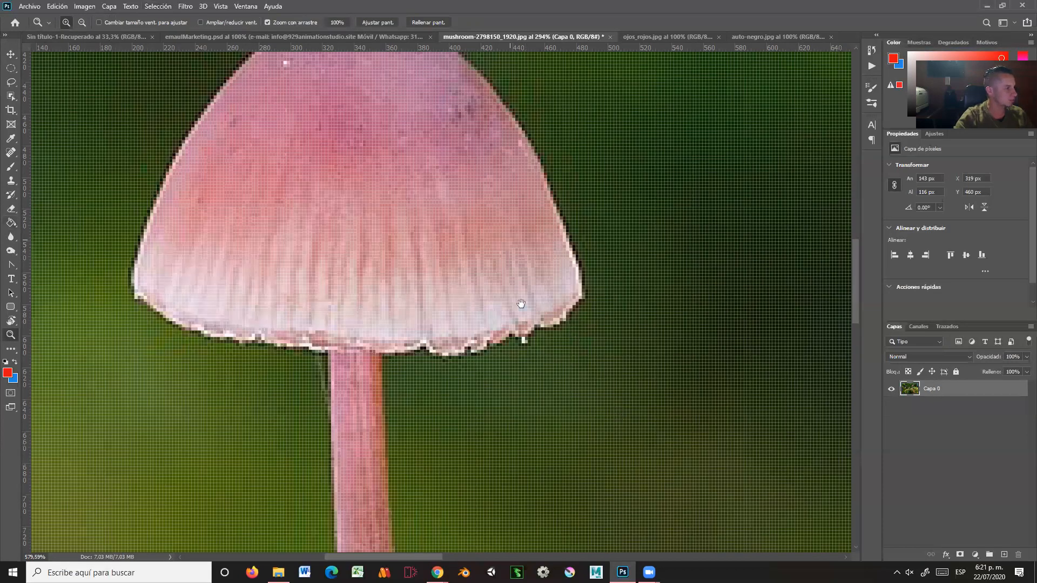
{"action": "left_click_drag", "start_coordinate": [555, 247], "coordinate": [521, 281]}
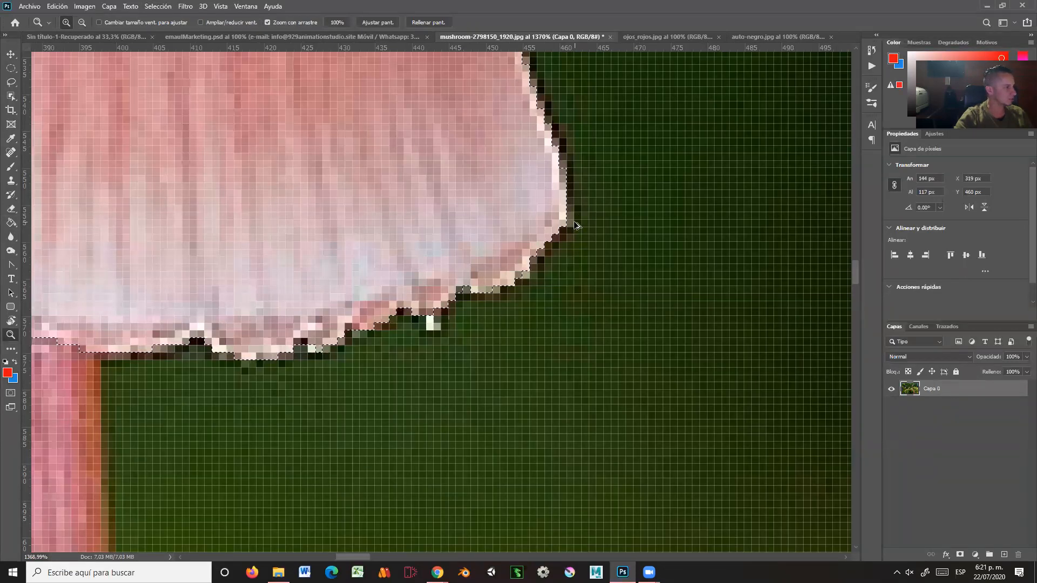
{"action": "key", "text": "ctrl+z"}
{"action": "key", "text": "ctrl+z"}
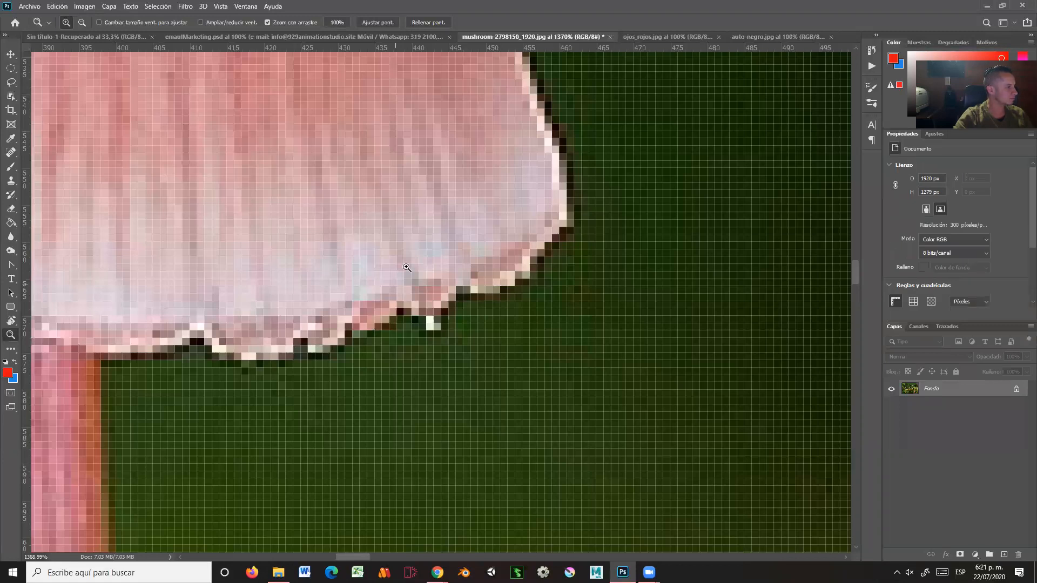
- Draw a freehand triangular Lasso selection in the middle of the mushroom cap
{"action": "left_click", "coordinate": [432, 244], "text": "alt"}
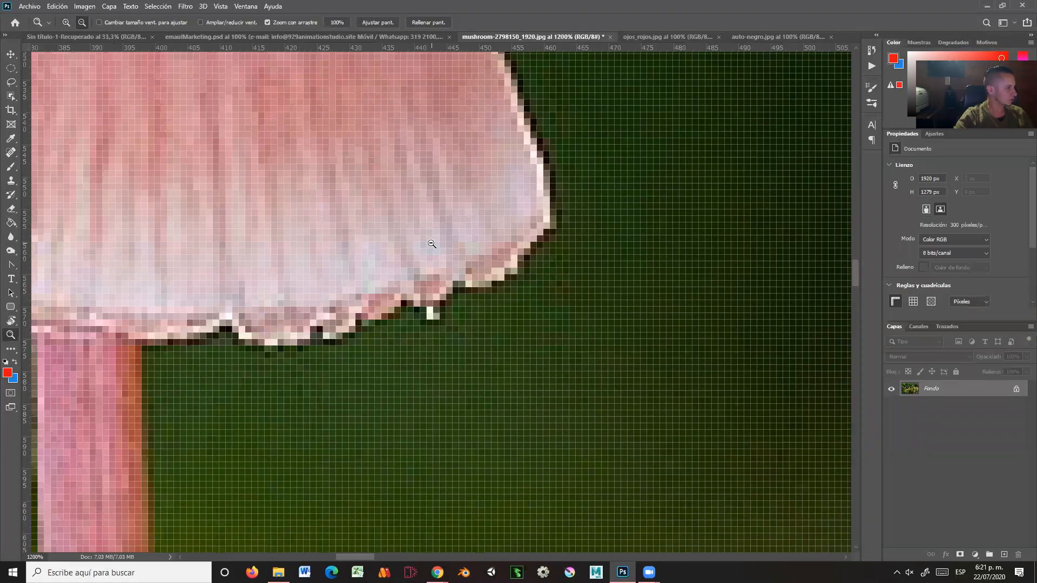
{"action": "left_click_drag", "start_coordinate": [431, 231], "coordinate": [488, 329]}
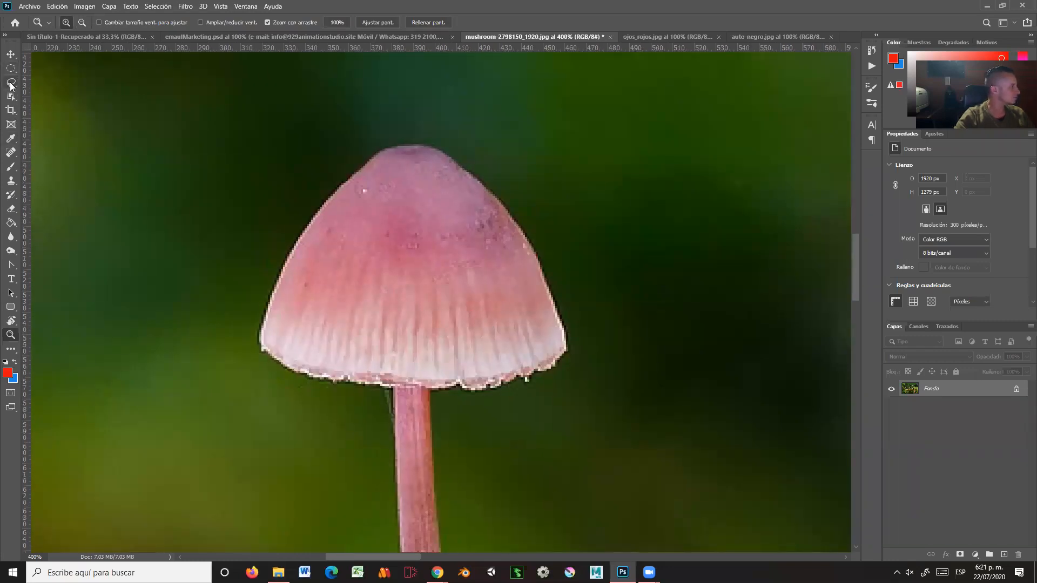
{"action": "left_click", "coordinate": [11, 82]}
{"action": "left_click_drag", "start_coordinate": [407, 190], "coordinate": [496, 337]}
{"action": "left_click_drag", "start_coordinate": [317, 337], "coordinate": [318, 336]}
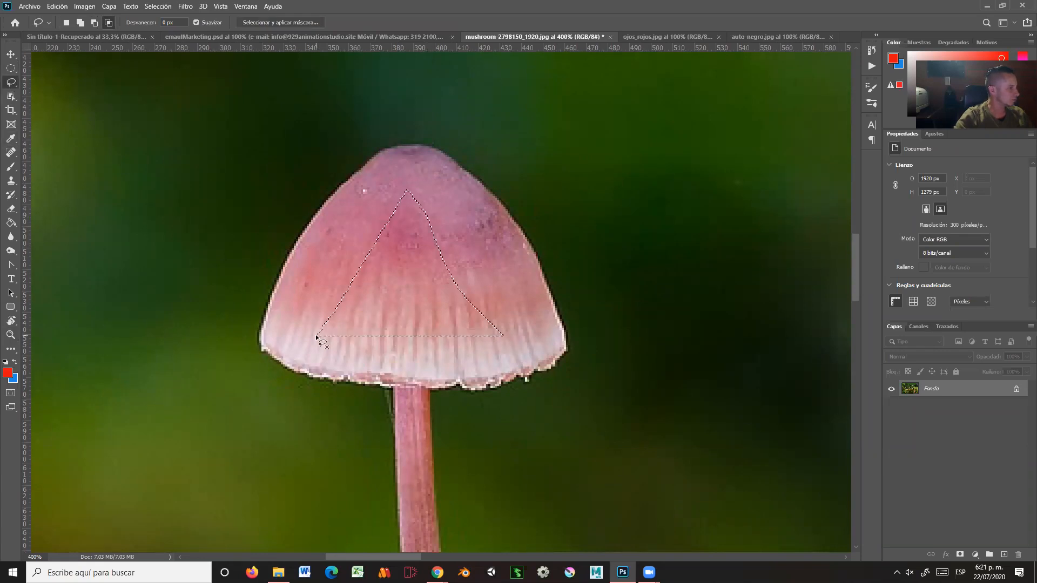
- Smooth the triangular selection's corners with a radius of 5 pixels
{"action": "left_click", "coordinate": [148, 8]}
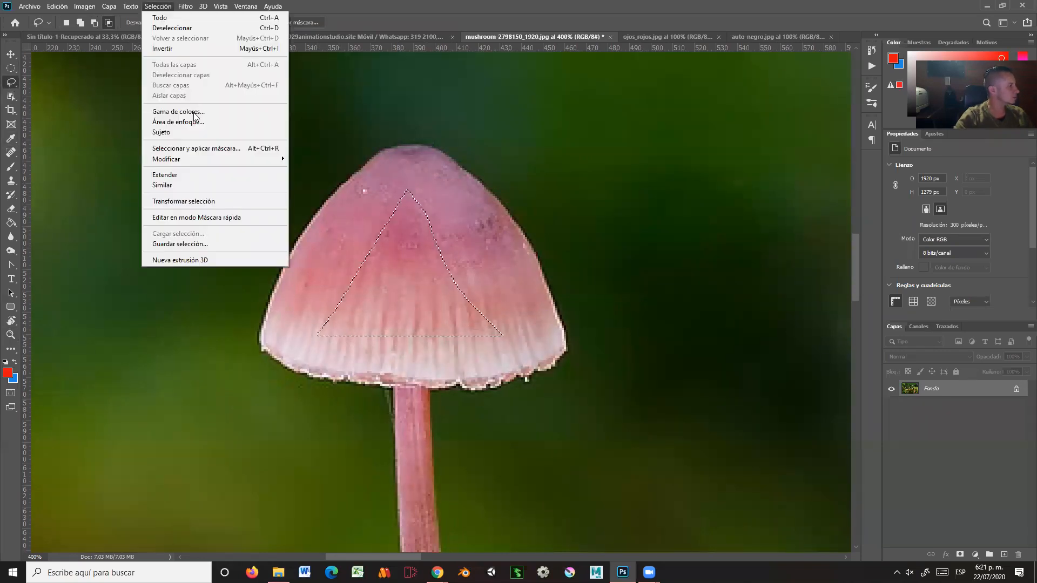
{"action": "mouse_move", "coordinate": [232, 163]}
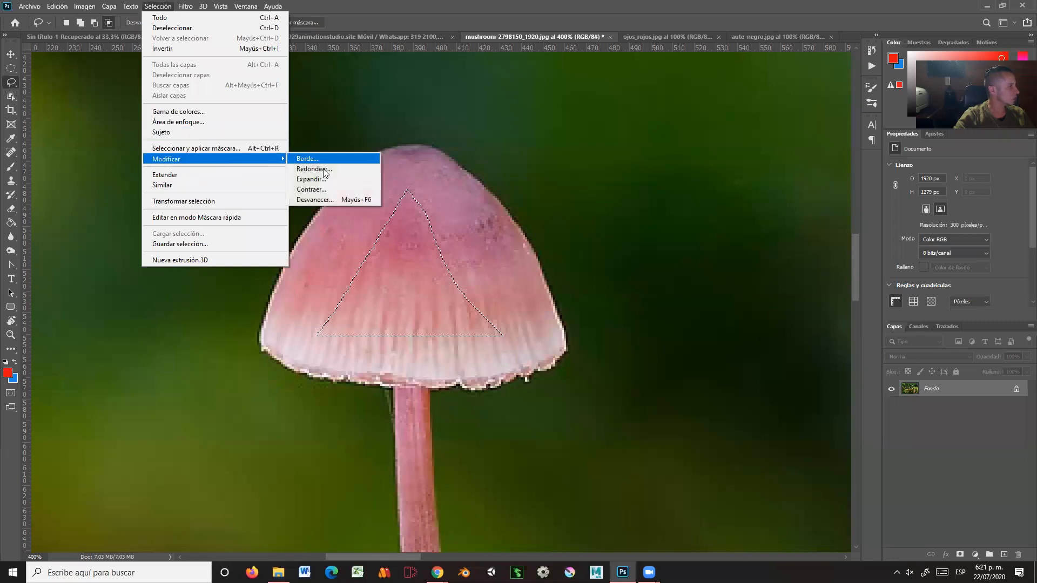
{"action": "left_click", "coordinate": [330, 169]}
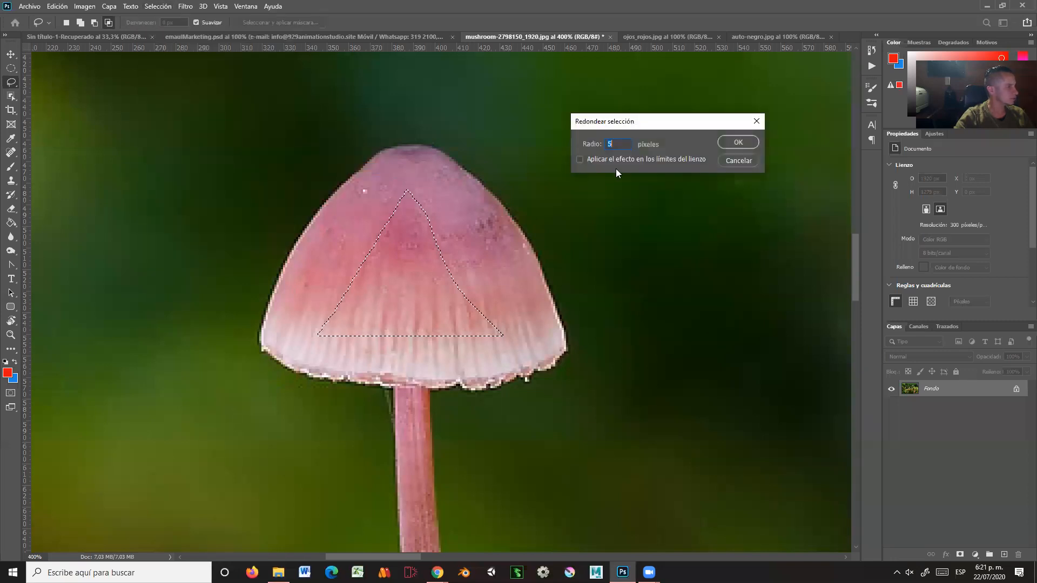
{"action": "left_click", "coordinate": [727, 142]}
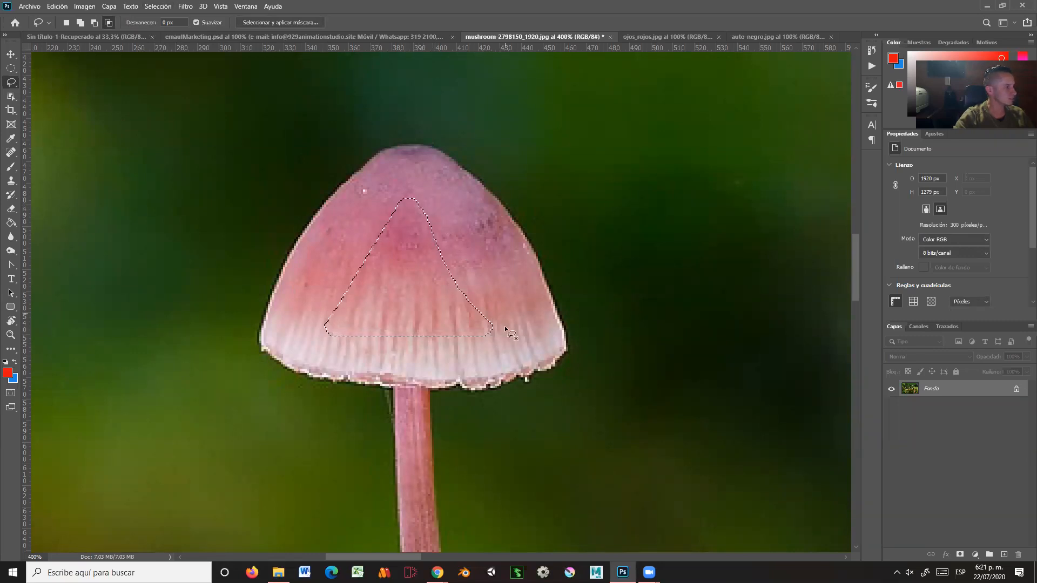
- Clear the triangular selection and trace a new Lasso selection around the outline of the whole mushroom cap
{"action": "left_click", "coordinate": [567, 288]}
{"action": "mouse_move", "coordinate": [367, 162]}
{"action": "left_mouse_down"}
{"action": "mouse_move", "coordinate": [432, 148]}
{"action": "mouse_move", "coordinate": [475, 175]}
{"action": "mouse_move", "coordinate": [541, 250]}
{"action": "mouse_move", "coordinate": [563, 335]}
{"action": "left_mouse_up"}
{"action": "left_click_drag", "start_coordinate": [265, 336], "coordinate": [265, 342]}
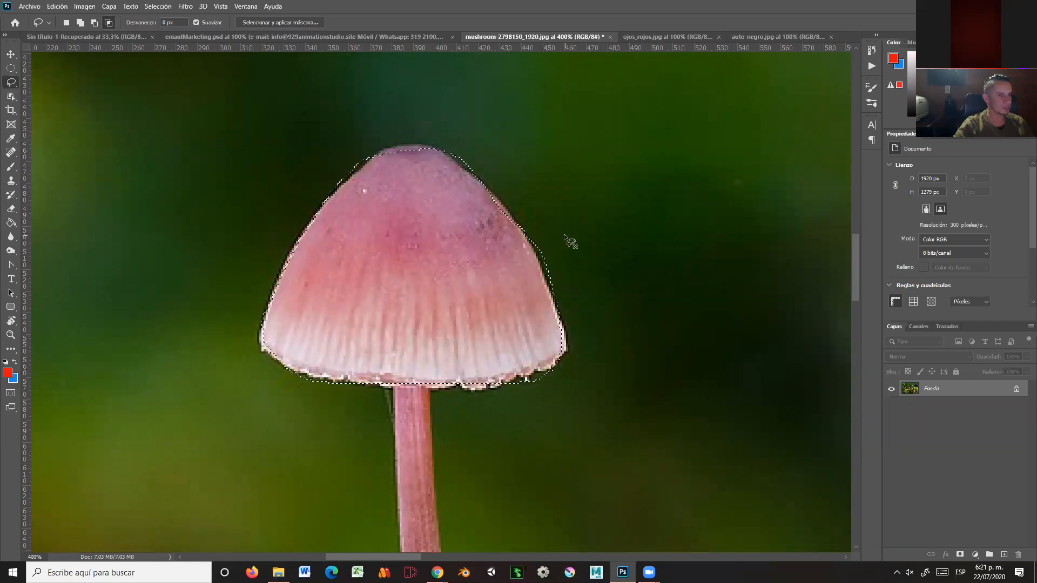
- Expand the traced mushroom cap selection by 10 pixels
{"action": "left_click", "coordinate": [158, 6]}
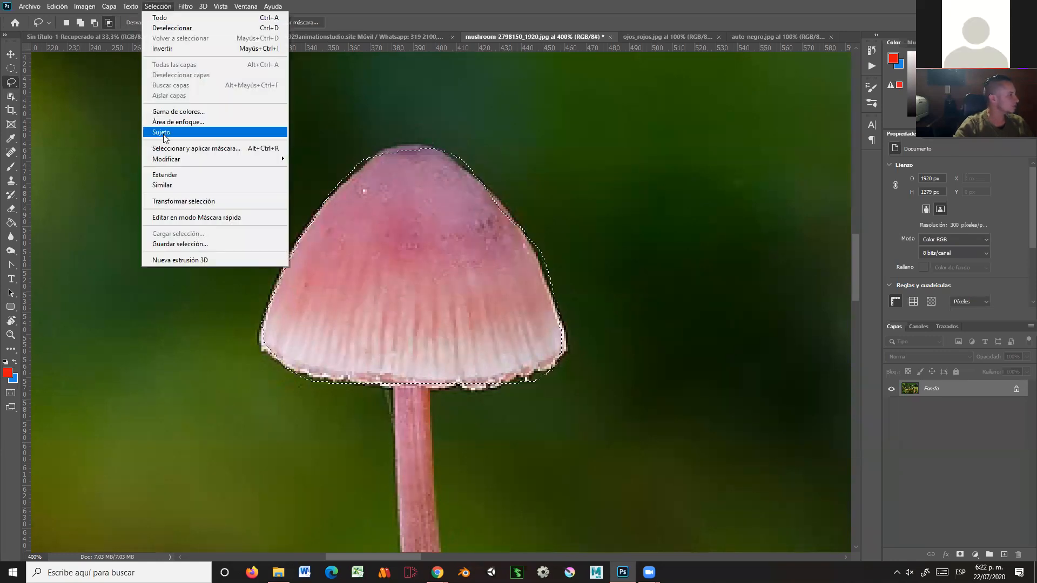
{"action": "mouse_move", "coordinate": [191, 161]}
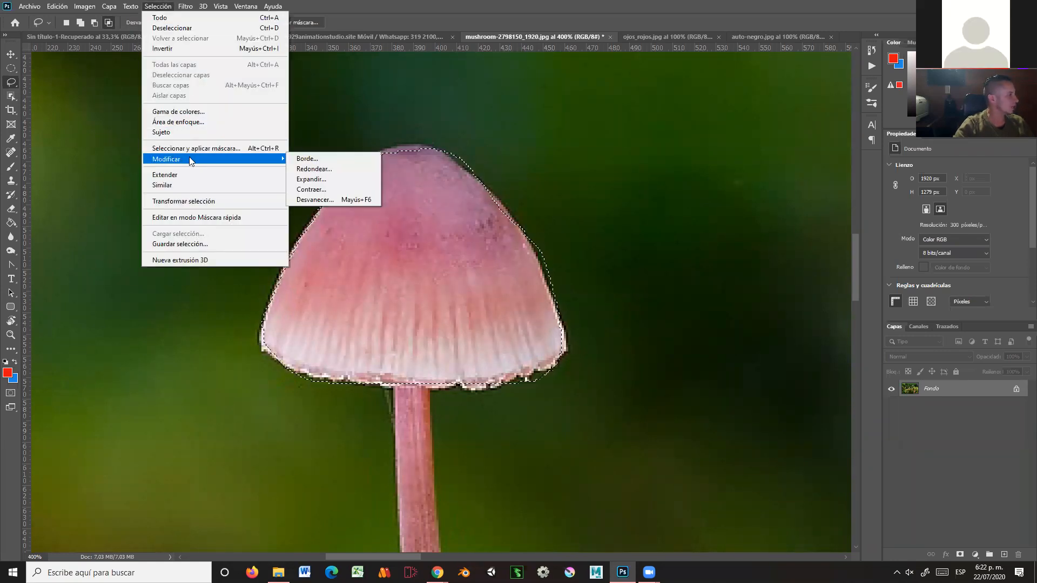
{"action": "left_click", "coordinate": [328, 178]}
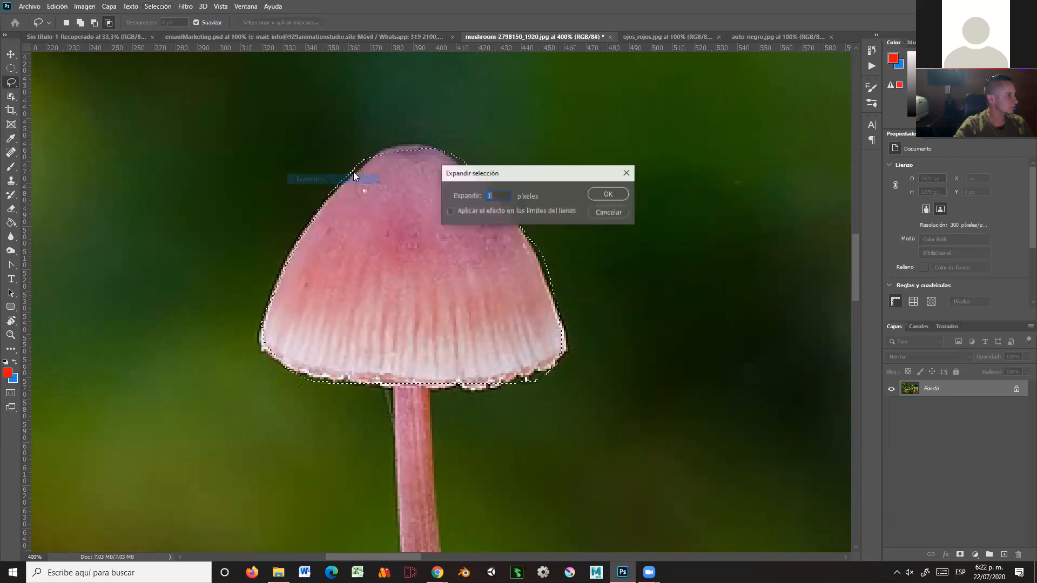
{"action": "left_click_drag", "start_coordinate": [532, 175], "coordinate": [627, 98]}
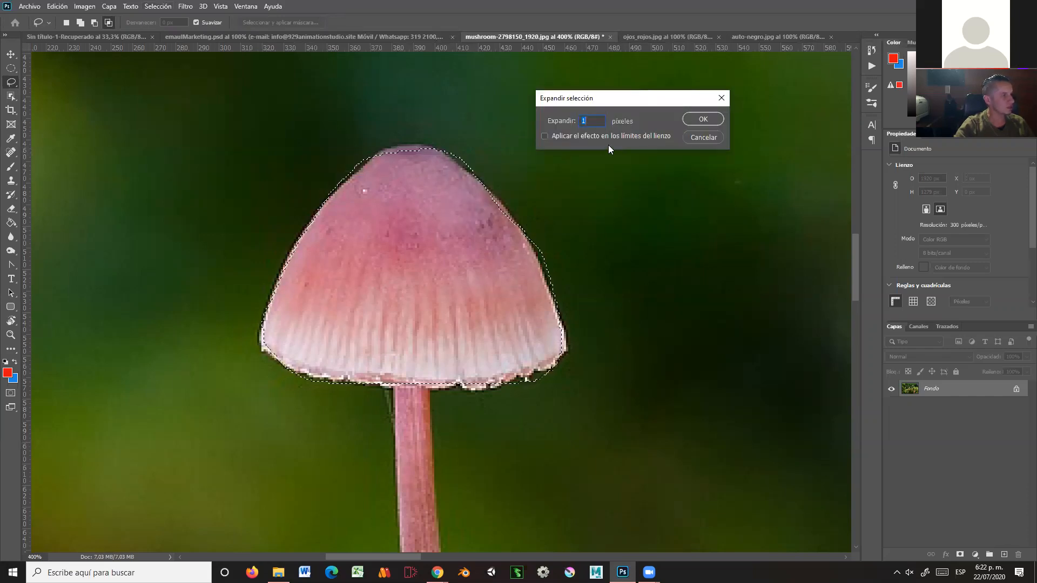
{"action": "type", "text": "5"}
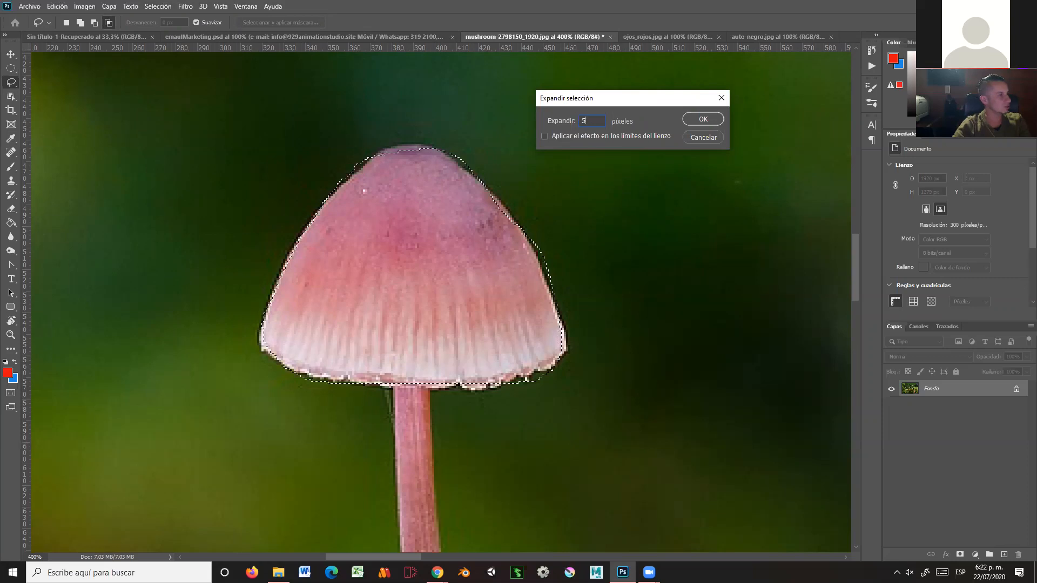
{"action": "left_click_drag", "start_coordinate": [597, 120], "coordinate": [579, 121]}
{"action": "type", "text": "10"}
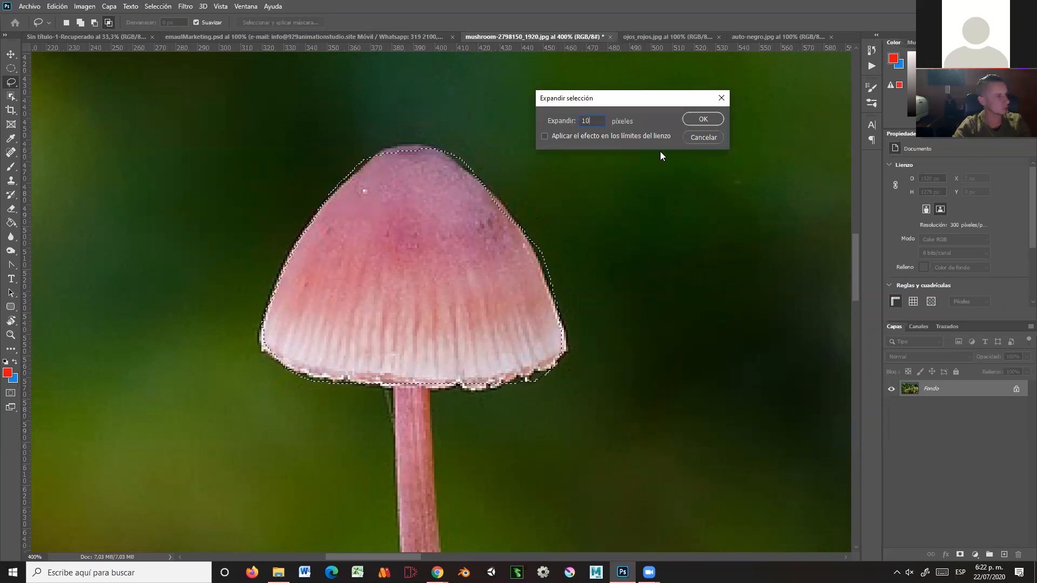
{"action": "left_click", "coordinate": [695, 119]}
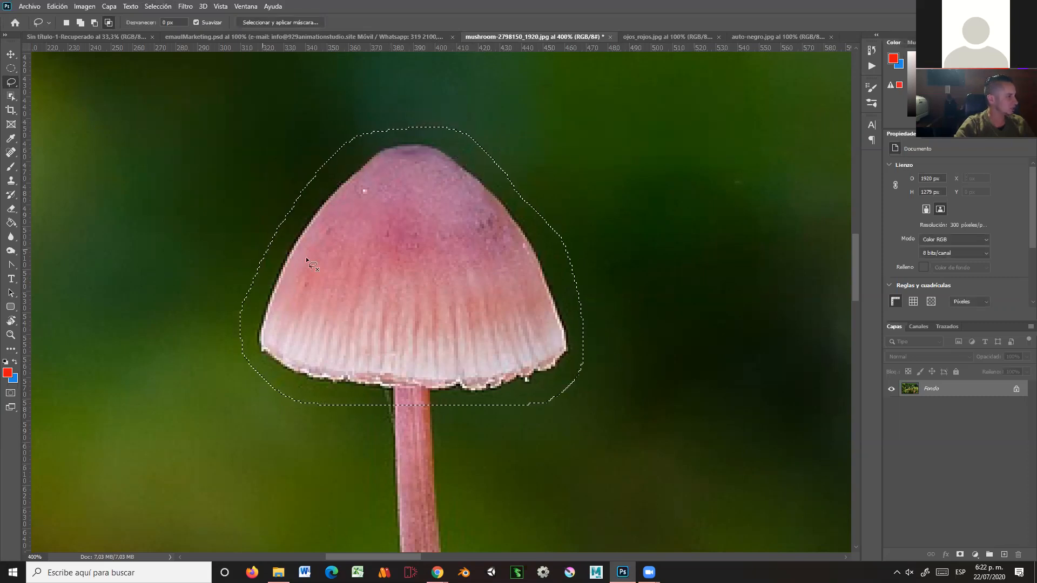
- Undo the expansion of the mushroom cap selection and contract the original selection by 10 pixels
{"action": "key", "text": "ctrl+z"}
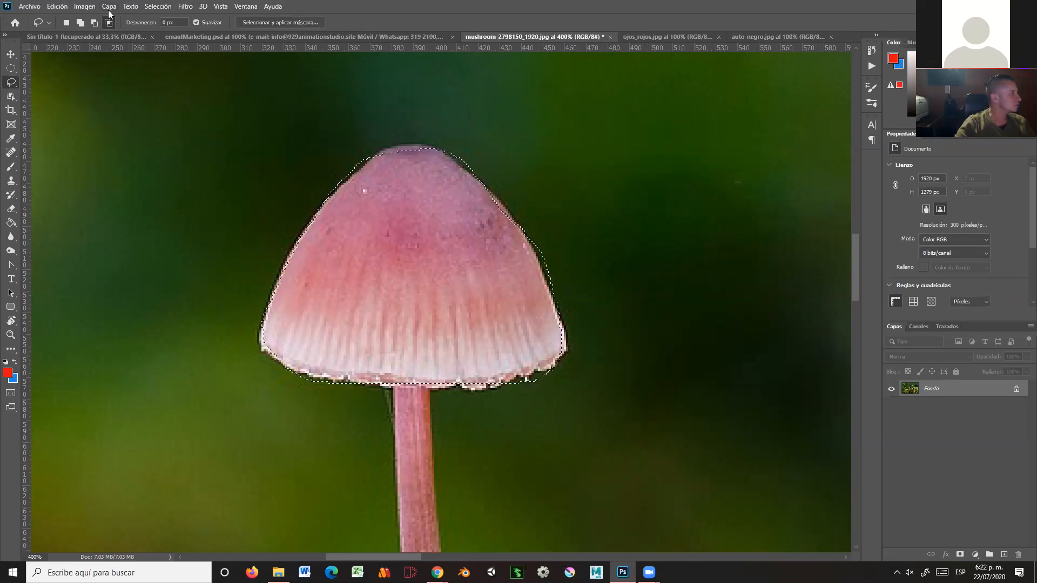
{"action": "left_click", "coordinate": [91, 7]}
{"action": "mouse_move", "coordinate": [158, 7]}
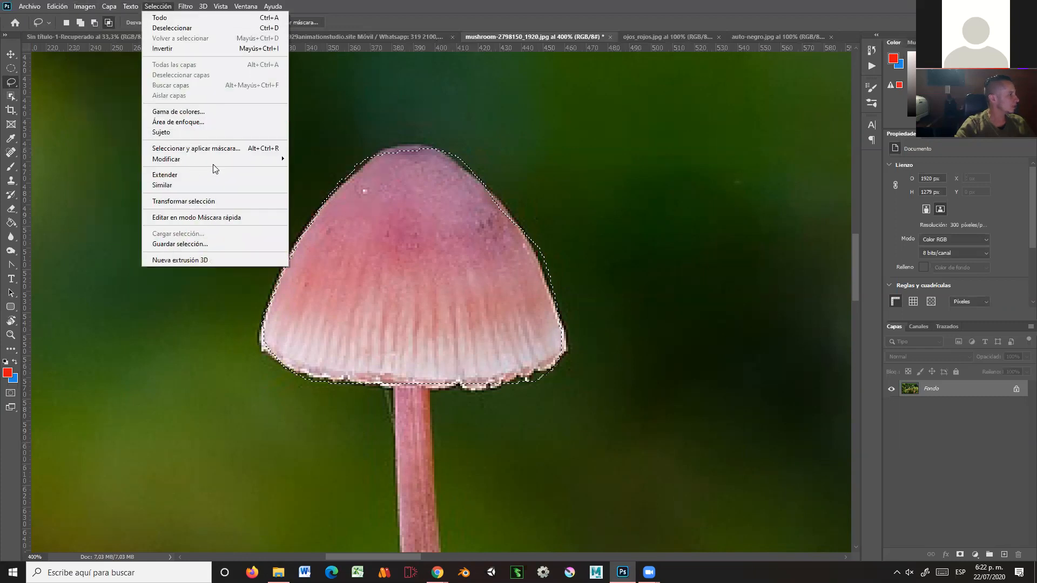
{"action": "mouse_move", "coordinate": [213, 161]}
{"action": "left_click", "coordinate": [331, 191]}
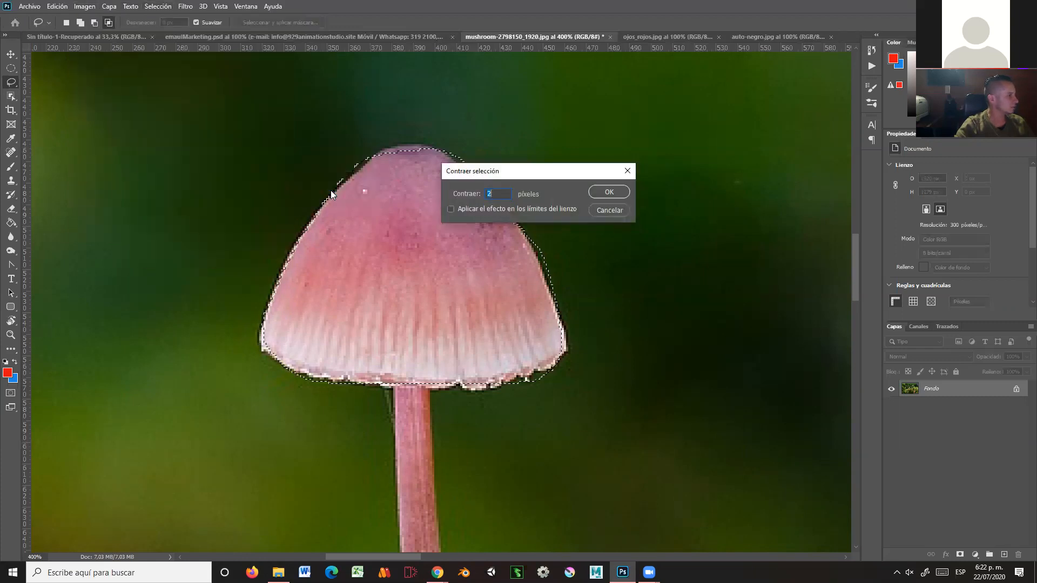
{"action": "type", "text": "10"}
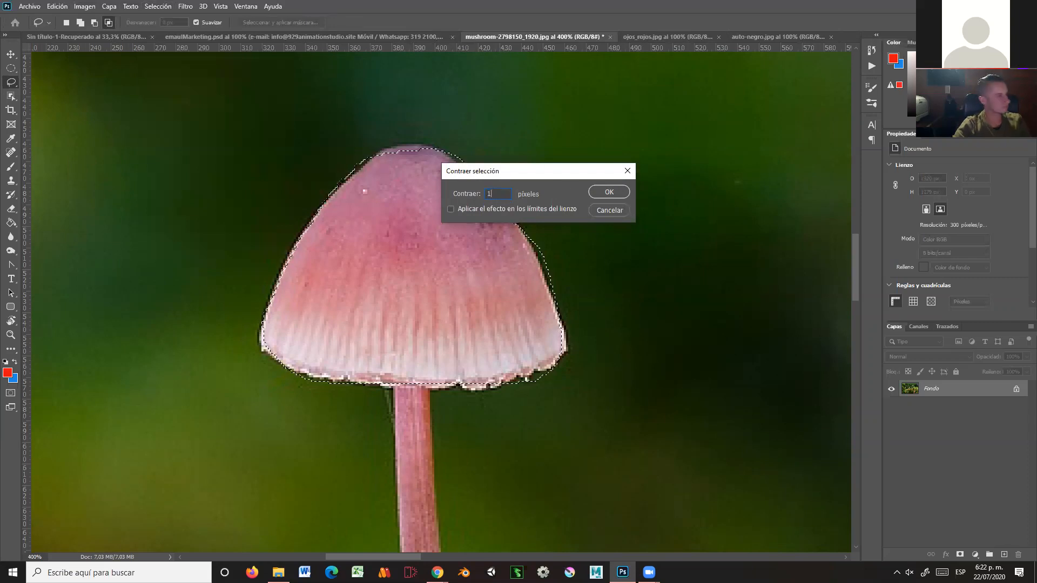
{"action": "left_click", "coordinate": [614, 192]}
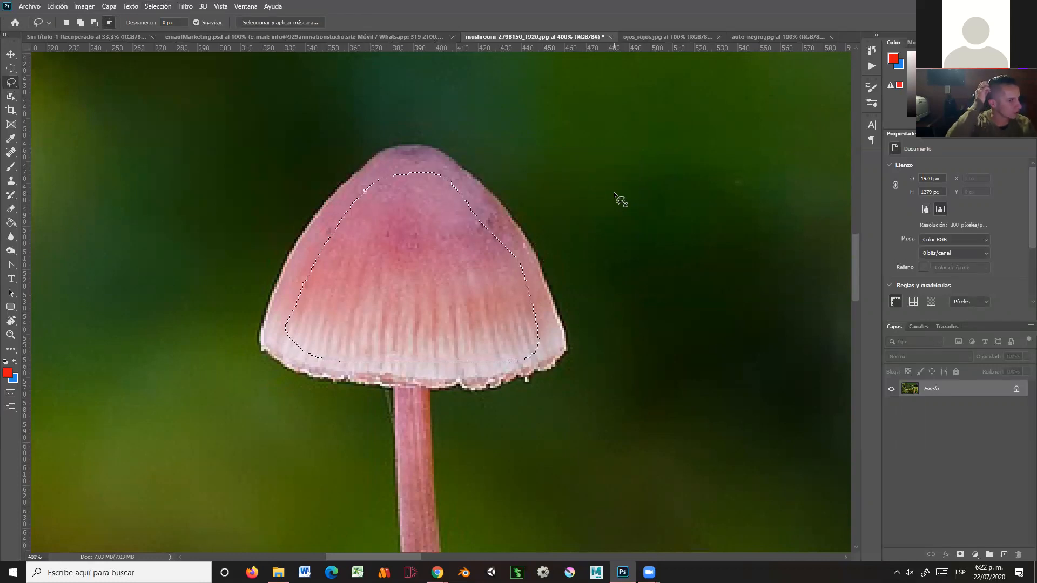
- Clear the selection and zoom out to 50% to show the whole mushroom photo
{"action": "key", "text": "ctrl+d"}
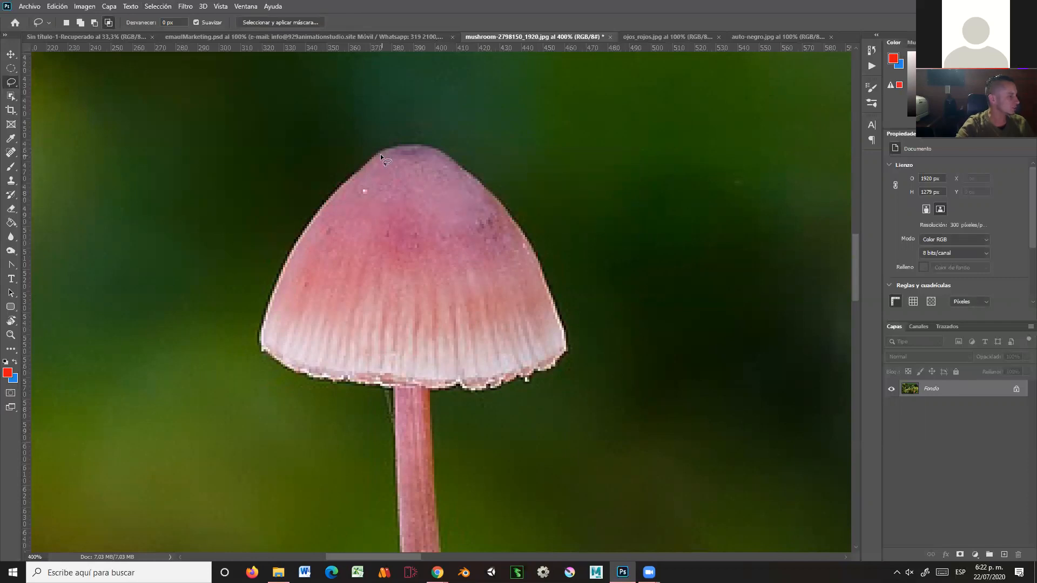
{"action": "left_click", "coordinate": [10, 335]}
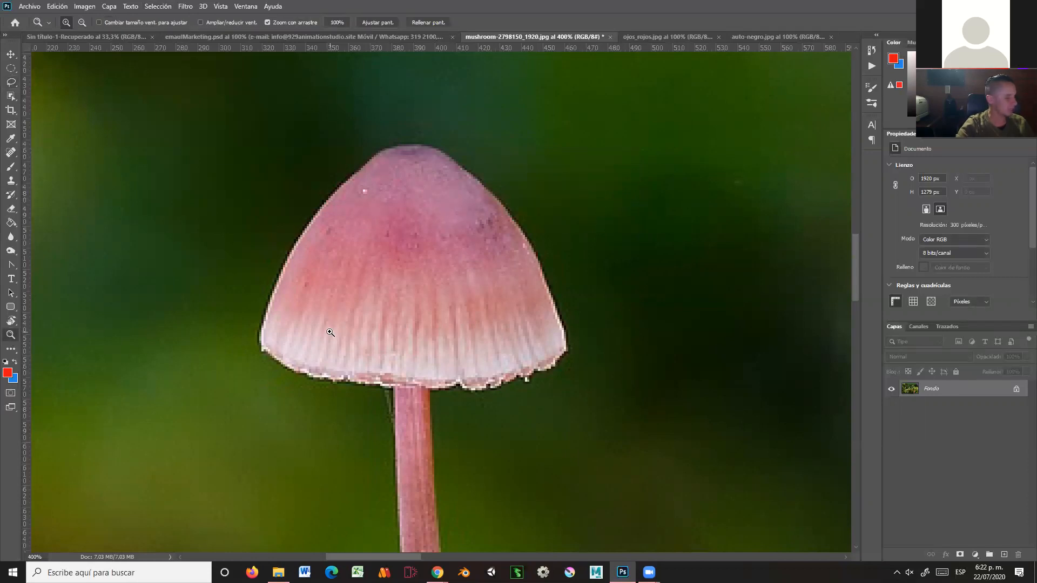
{"action": "left_click", "coordinate": [483, 316], "text": "alt"}
{"action": "left_click", "coordinate": [478, 317], "text": "alt"}
{"action": "left_click", "coordinate": [474, 319], "text": "alt"}
{"action": "left_click_drag", "start_coordinate": [479, 345], "coordinate": [387, 263]}
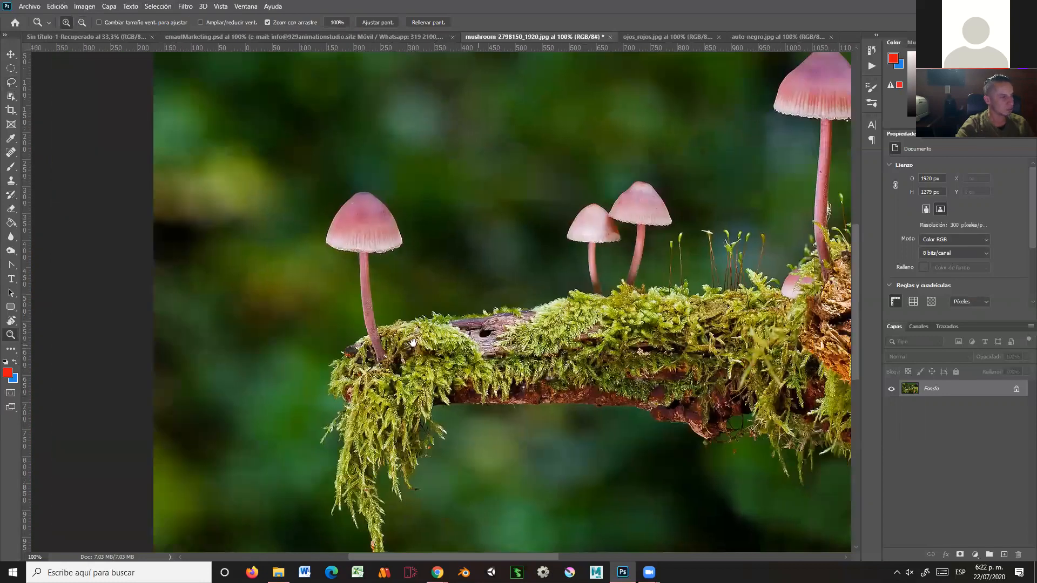
{"action": "left_click_drag", "start_coordinate": [412, 343], "coordinate": [402, 361]}
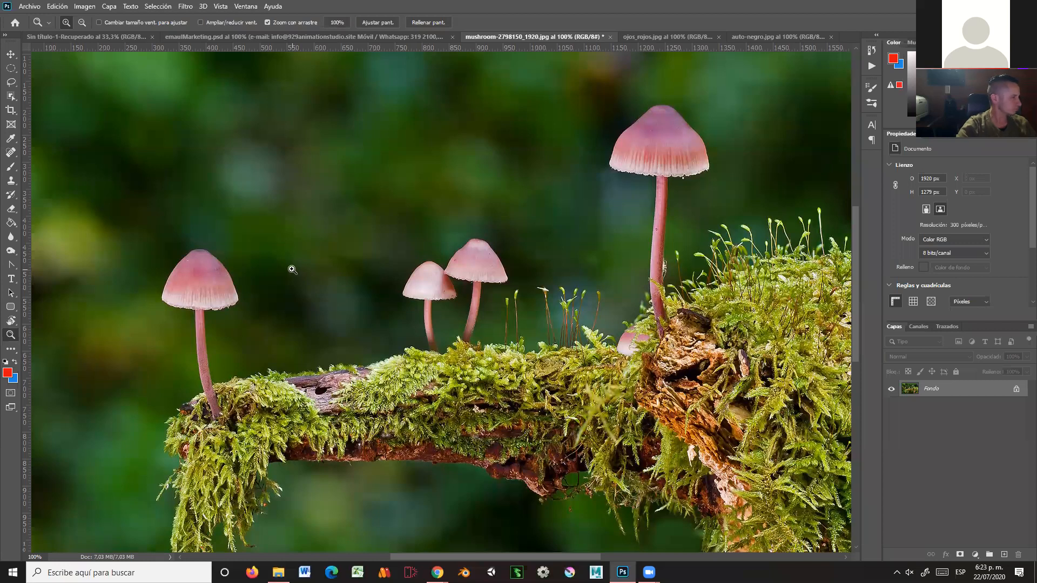
{"action": "left_click_drag", "start_coordinate": [342, 292], "coordinate": [230, 286]}
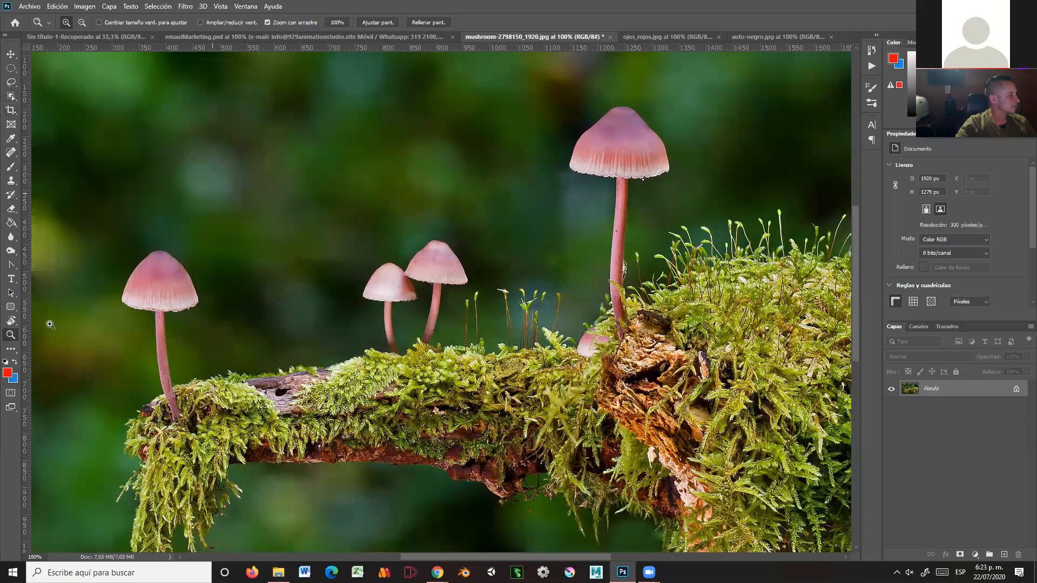
{"action": "left_click", "coordinate": [500, 256], "text": "alt"}
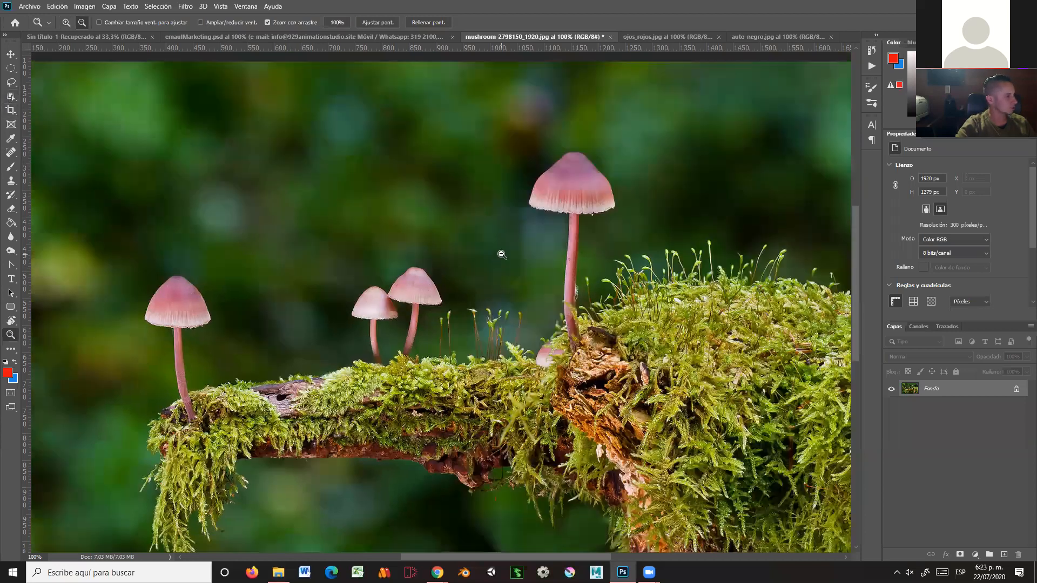
{"action": "left_click", "coordinate": [470, 291], "text": "alt"}
{"action": "left_click", "coordinate": [491, 266], "text": "alt"}
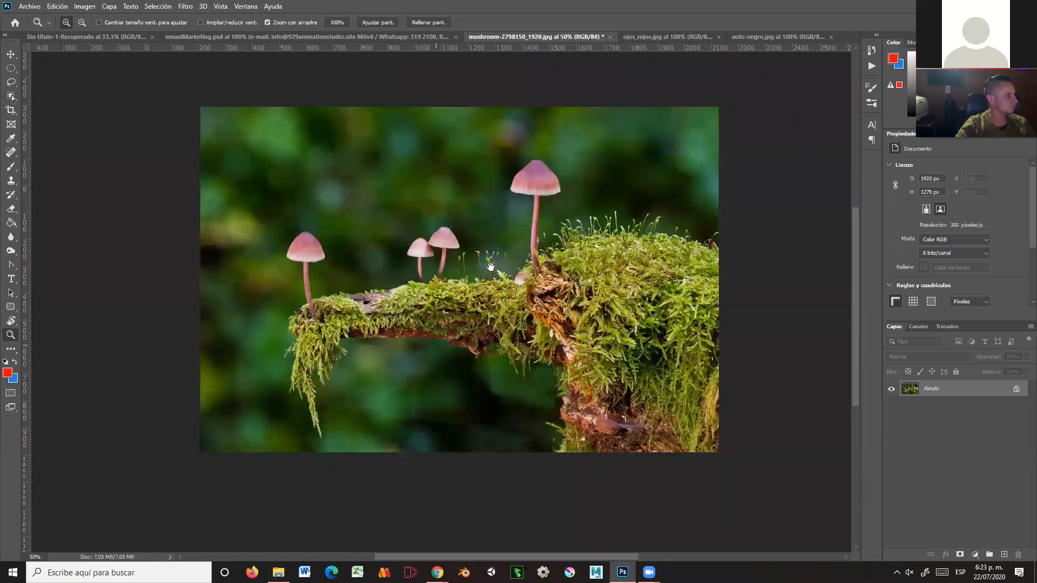
- Try cropping all four sides of the photo to about 1176 × 847 px around the mushrooms, and undo the crop
{"action": "left_click", "coordinate": [11, 111]}
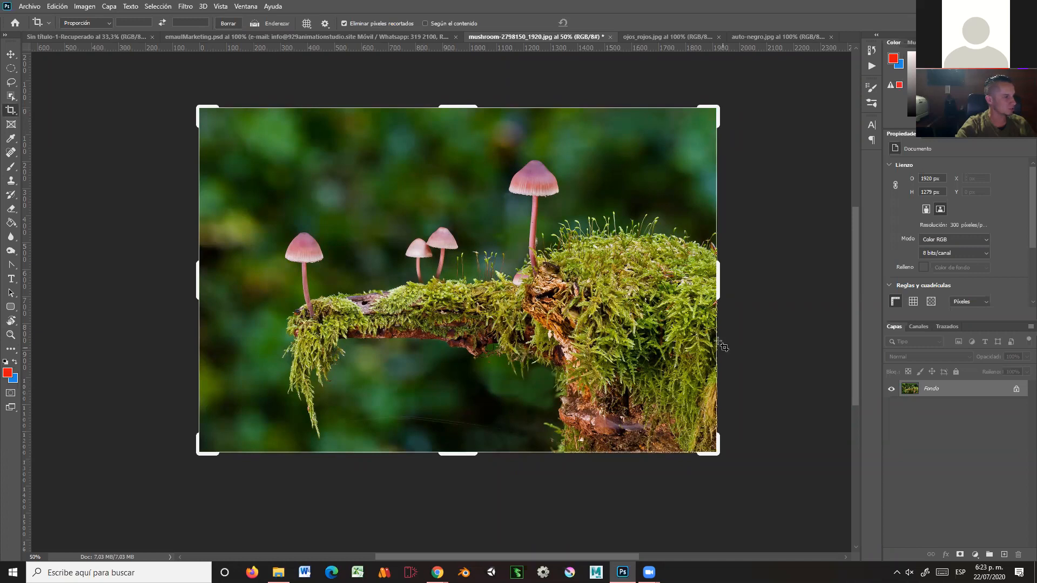
{"action": "left_click", "coordinate": [687, 287]}
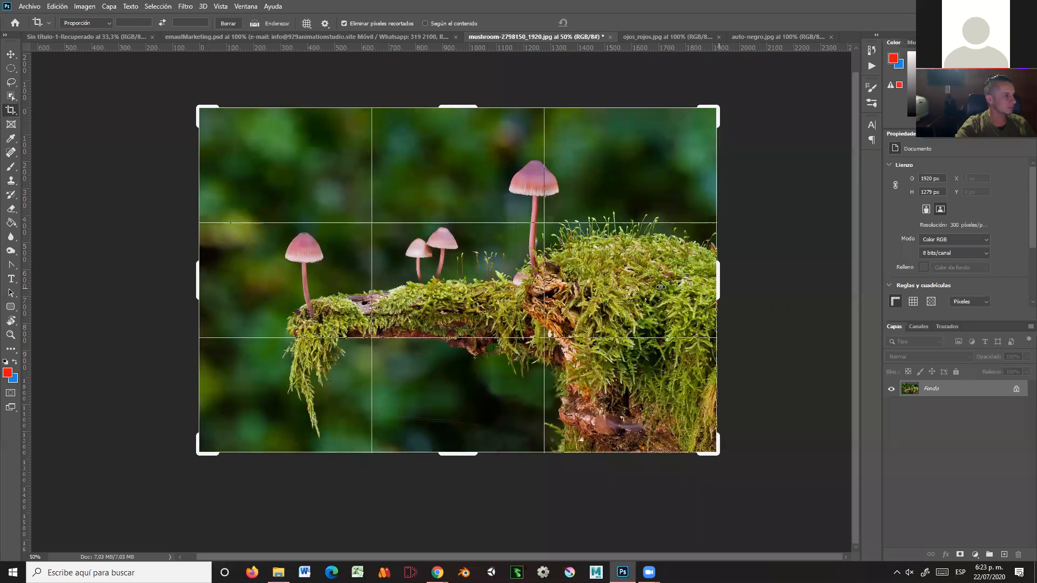
{"action": "left_click_drag", "start_coordinate": [660, 287], "coordinate": [589, 287]}
{"action": "left_click_drag", "start_coordinate": [243, 304], "coordinate": [281, 303]}
{"action": "left_click_drag", "start_coordinate": [442, 481], "coordinate": [443, 437]}
{"action": "left_click_drag", "start_coordinate": [451, 170], "coordinate": [449, 205]}
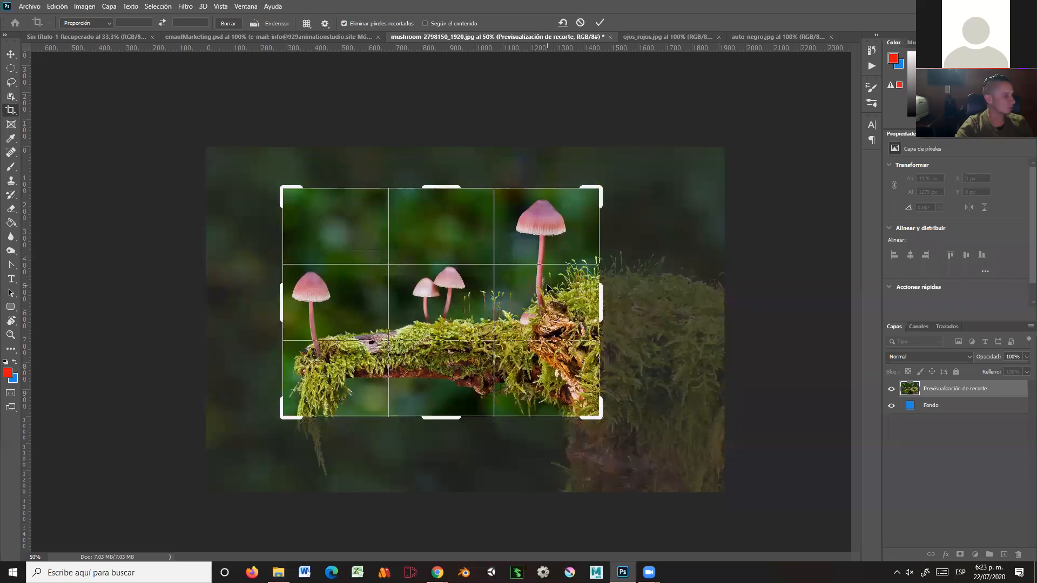
{"action": "key", "text": "Return"}
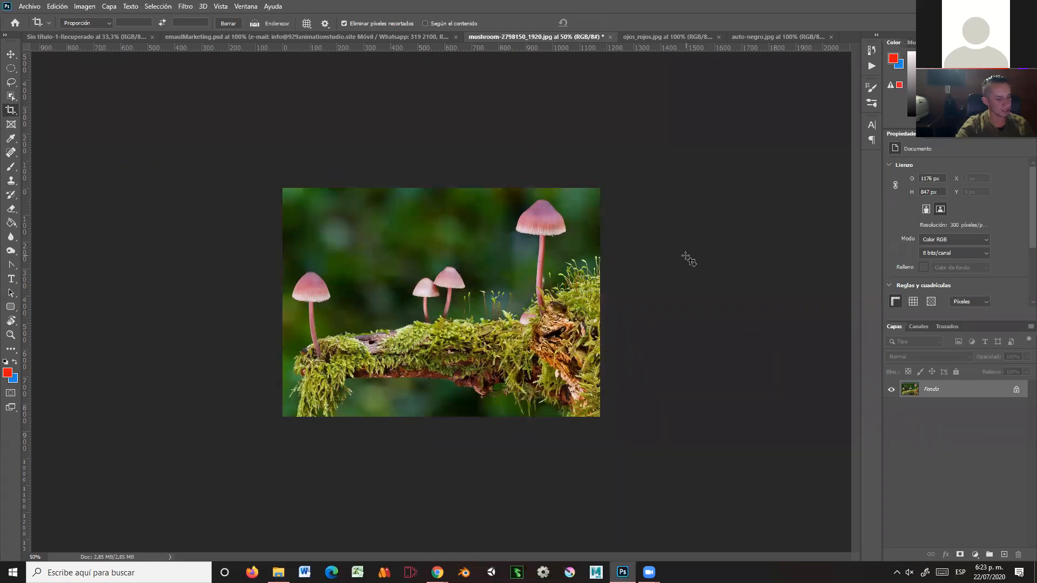
{"action": "key", "text": "ctrl+z"}
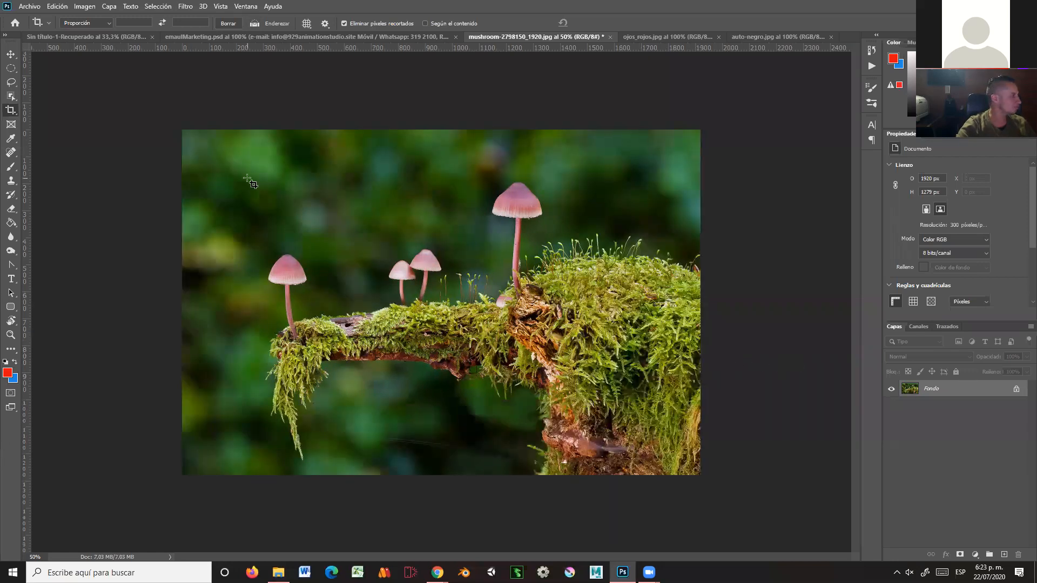
- Try to move the locked background layer with the Move tool
{"action": "left_click", "coordinate": [11, 54]}
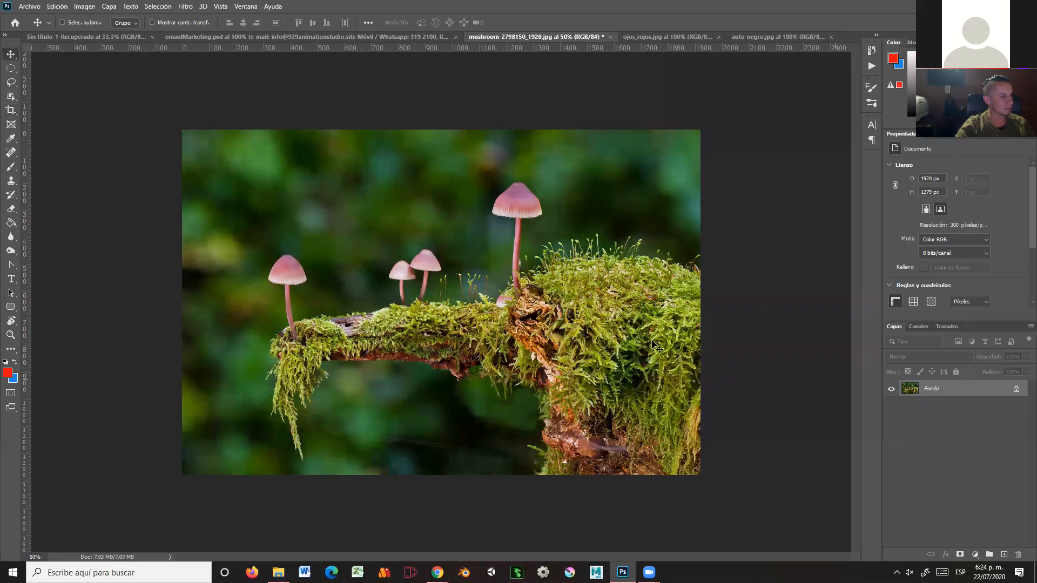
{"action": "left_click_drag", "start_coordinate": [567, 333], "coordinate": [534, 305]}
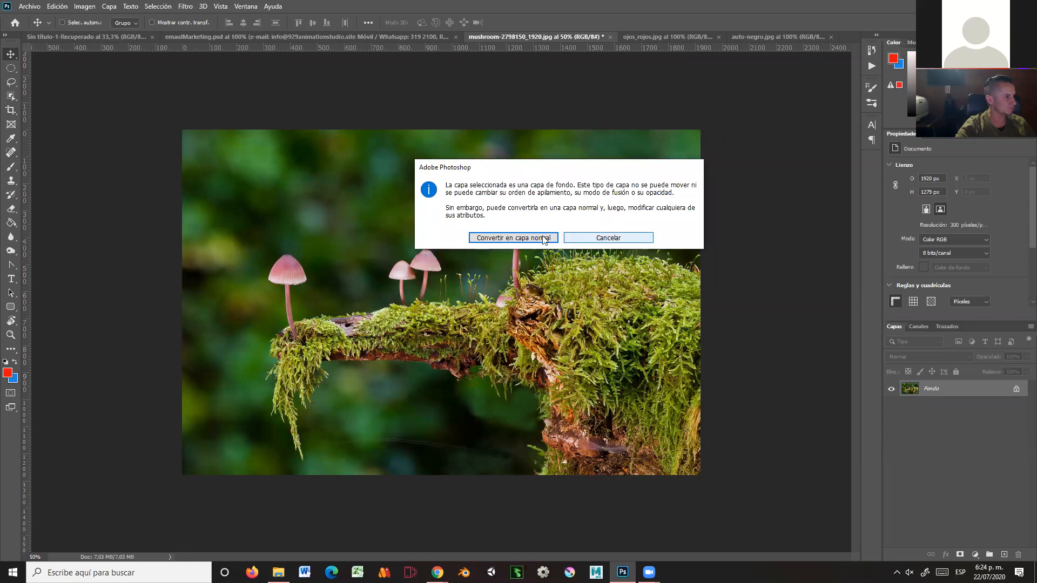
{"action": "left_click", "coordinate": [617, 240]}
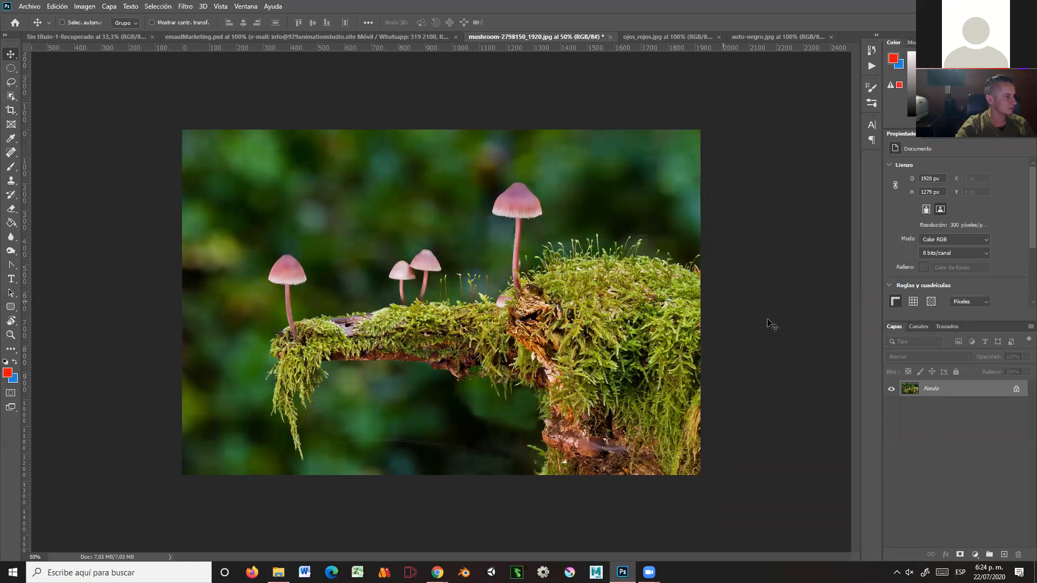
- Convert the locked background into a normal layer named Capa 0
{"action": "double_click", "coordinate": [933, 389]}
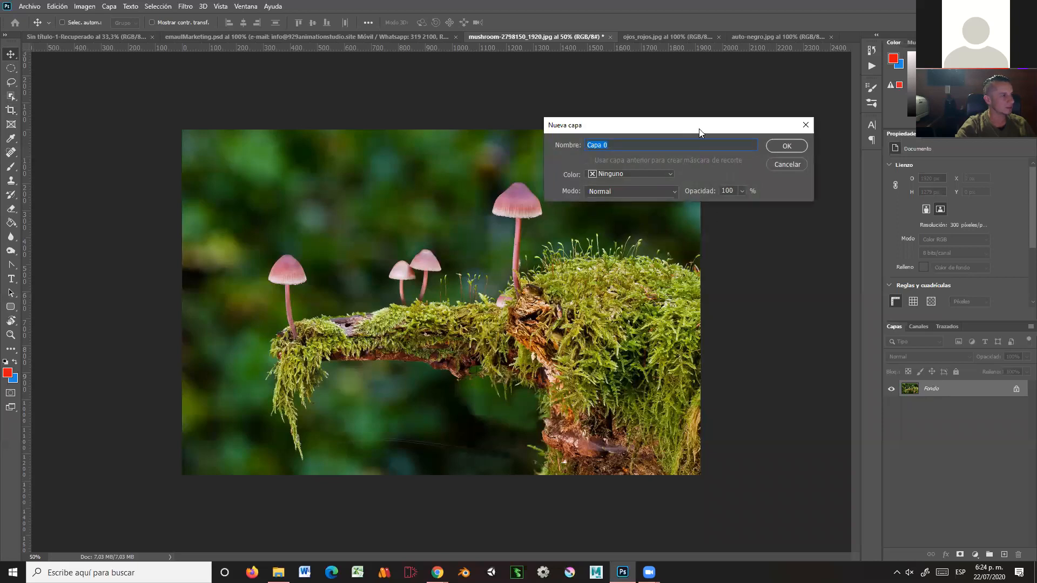
{"action": "left_click_drag", "start_coordinate": [699, 128], "coordinate": [636, 102]}
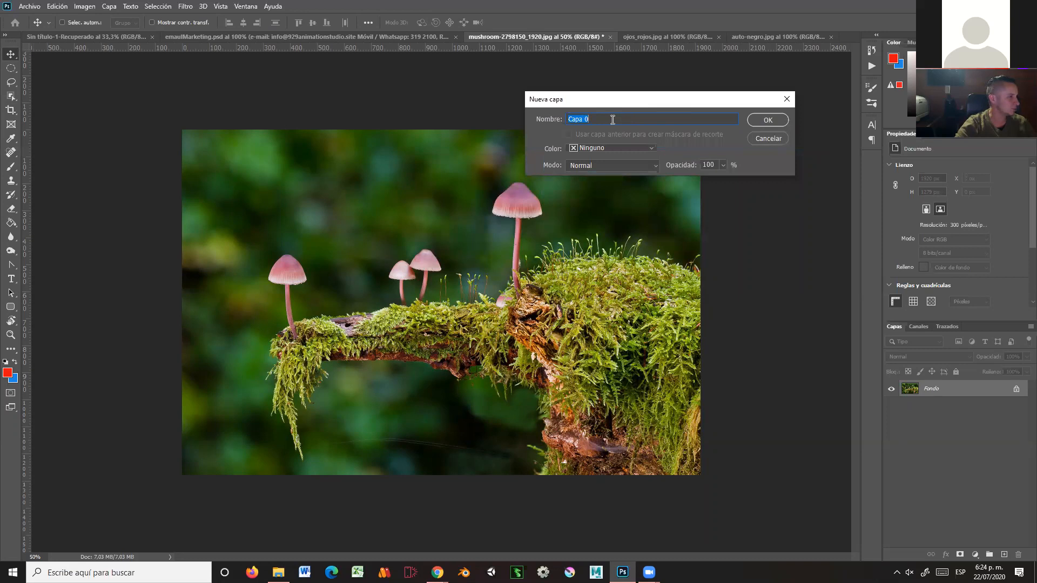
{"action": "left_click", "coordinate": [763, 119]}
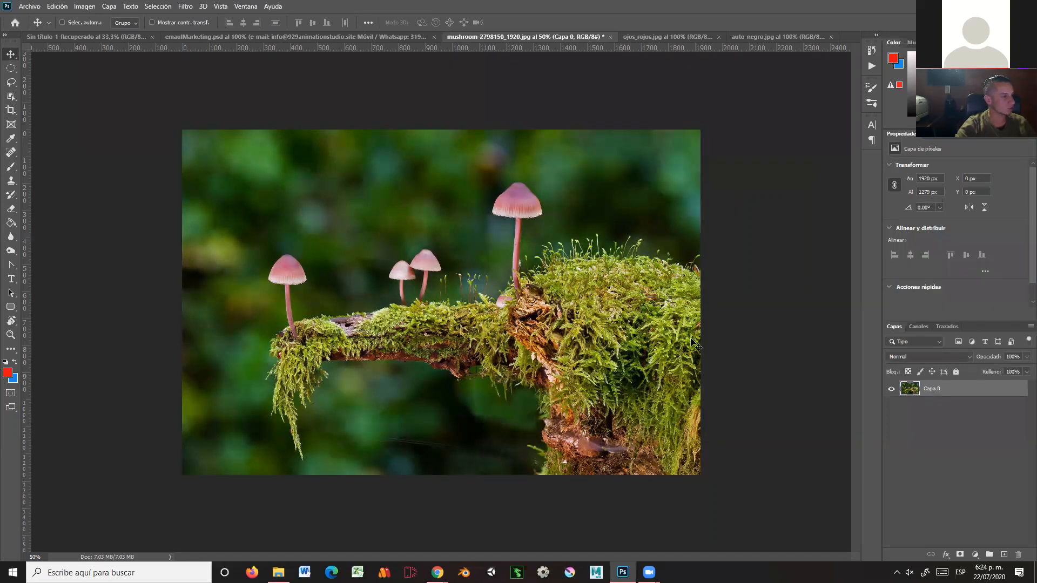
- Try a free transform on the photo layer, rotating it -10° and scaling it to about 133%, and undo it
{"action": "left_click_drag", "start_coordinate": [759, 300], "coordinate": [586, 354]}
{"action": "key", "text": "ctrl+t"}
{"action": "left_click_drag", "start_coordinate": [667, 202], "coordinate": [714, 65]}
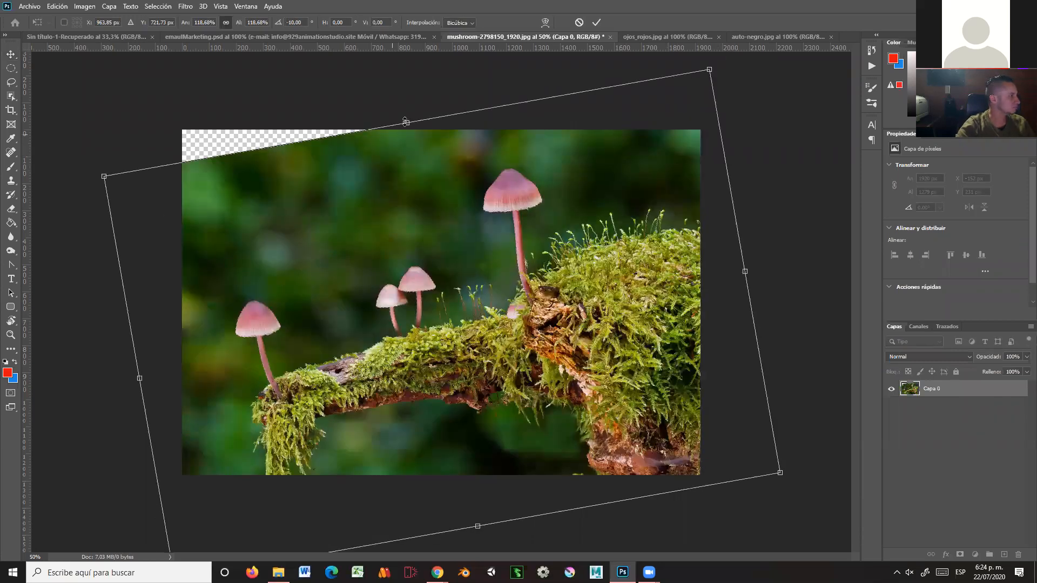
{"action": "left_click_drag", "start_coordinate": [404, 112], "coordinate": [378, 77]}
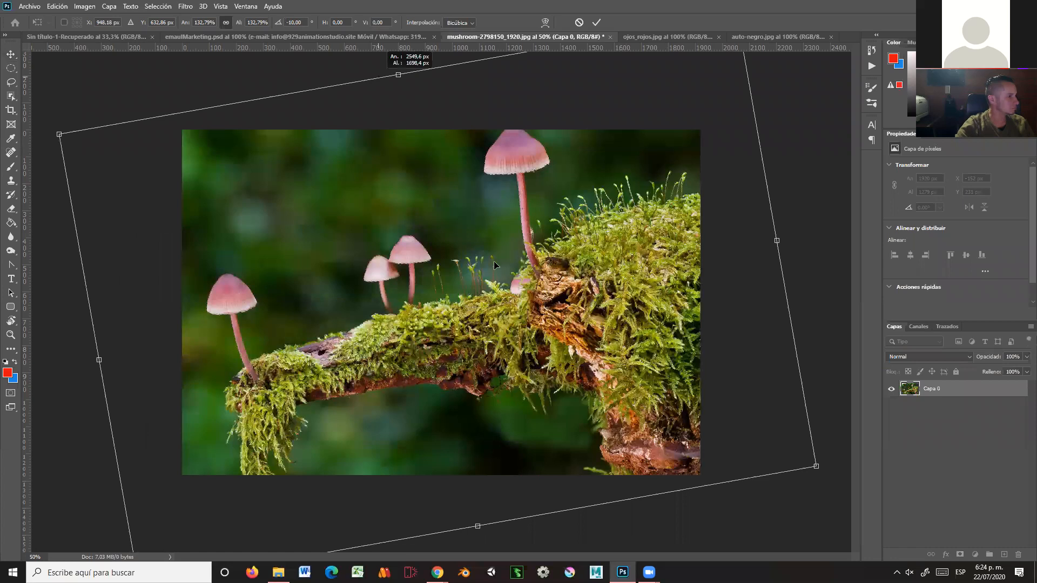
{"action": "left_click_drag", "start_coordinate": [494, 265], "coordinate": [468, 259]}
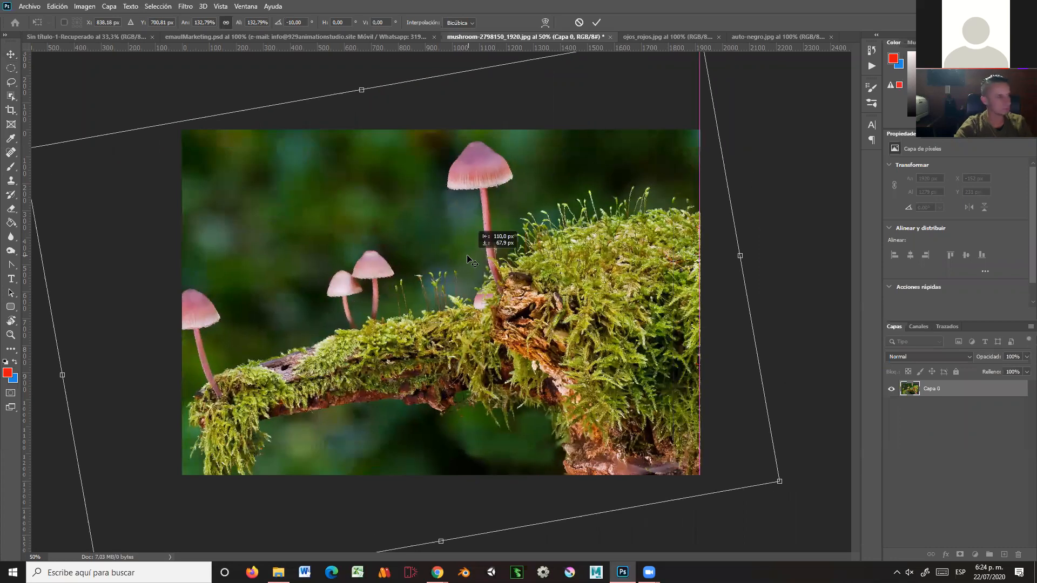
{"action": "key", "text": "Return"}
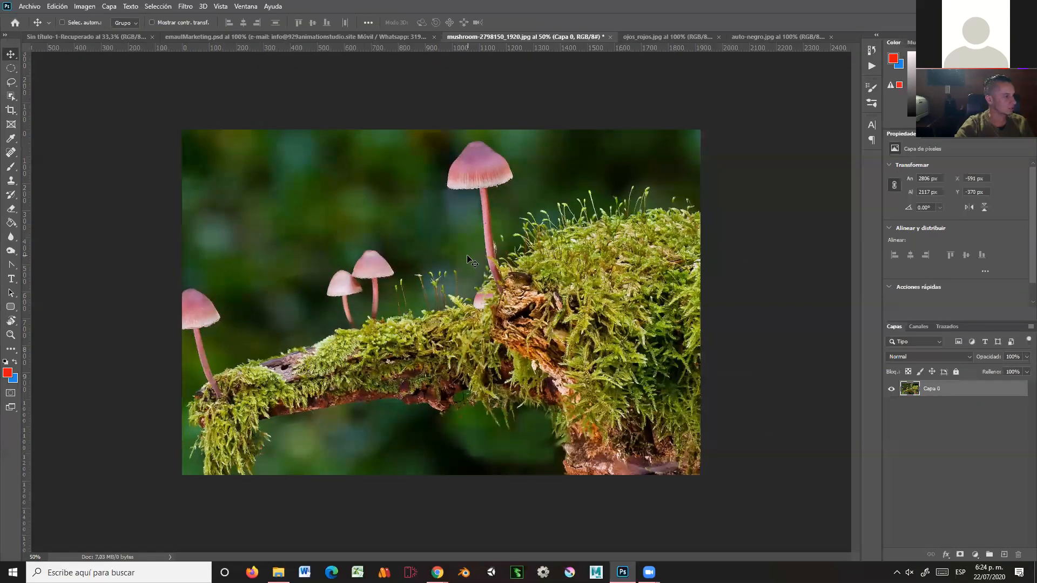
{"action": "key", "text": "ctrl+z"}
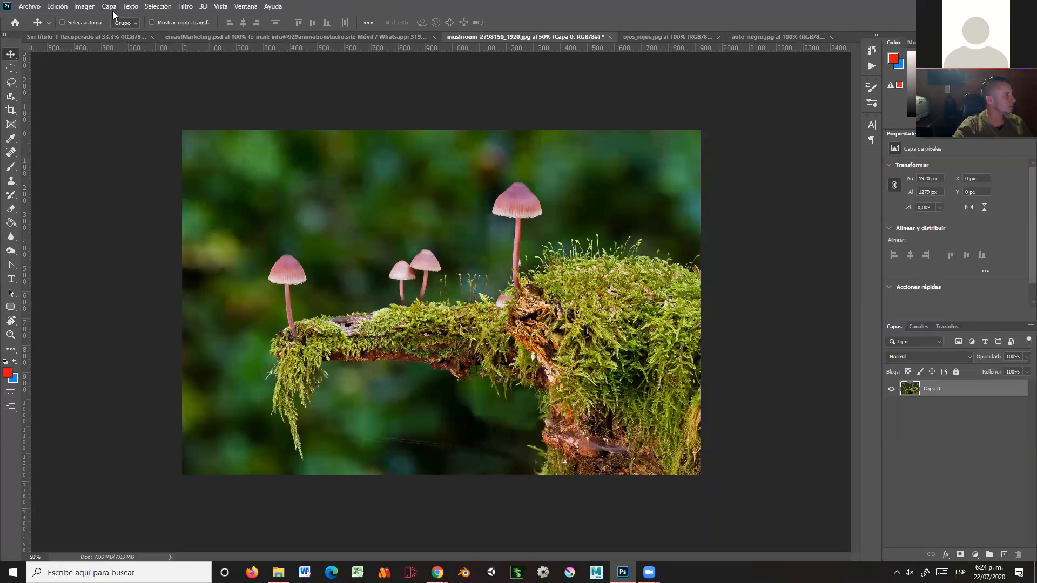
- Review the photo's dimensions and resolution in the Image Size settings
{"action": "left_click", "coordinate": [84, 6]}
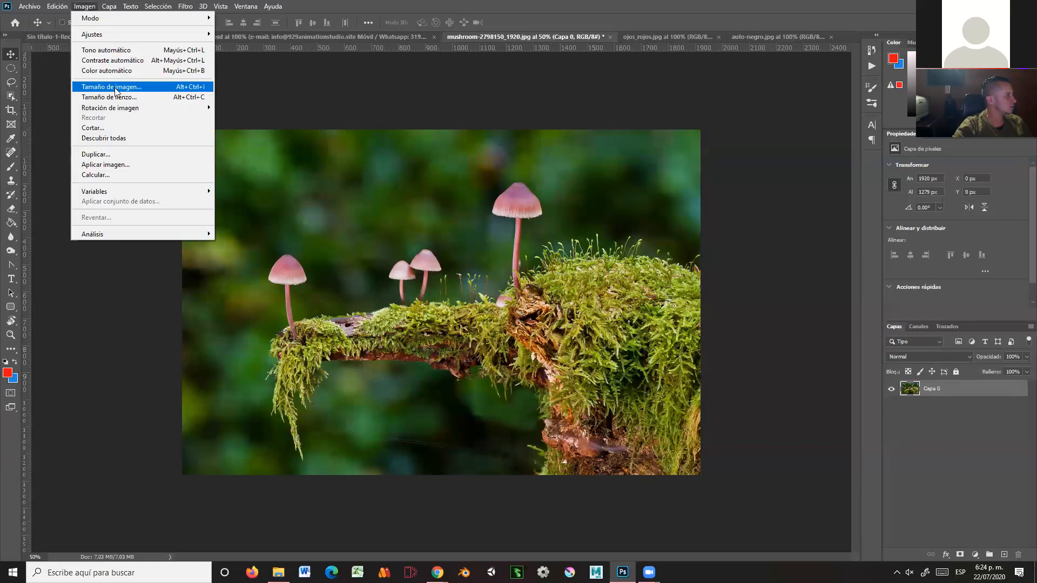
{"action": "left_click", "coordinate": [116, 86]}
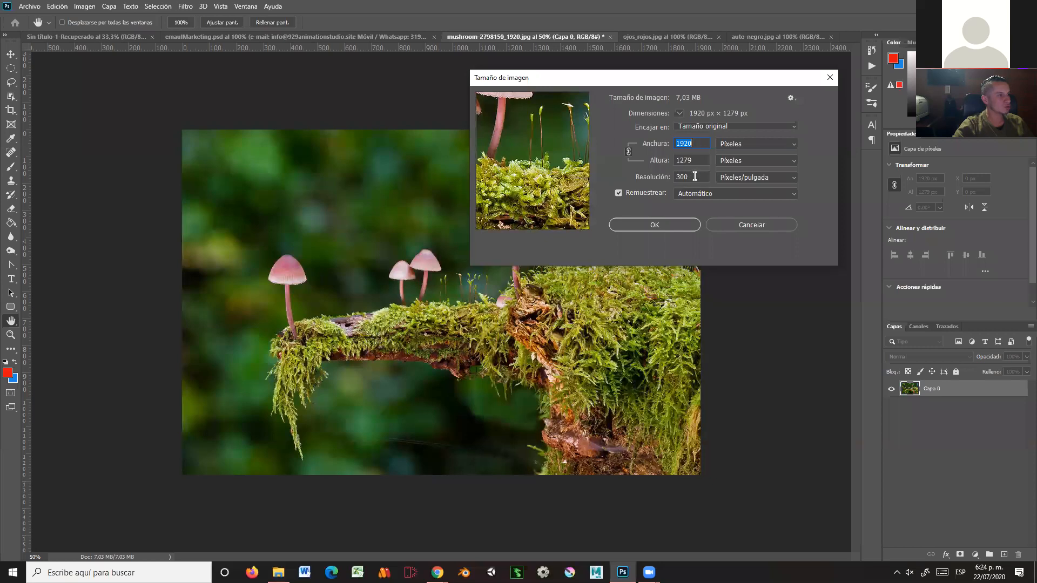
{"action": "left_click", "coordinate": [653, 225]}
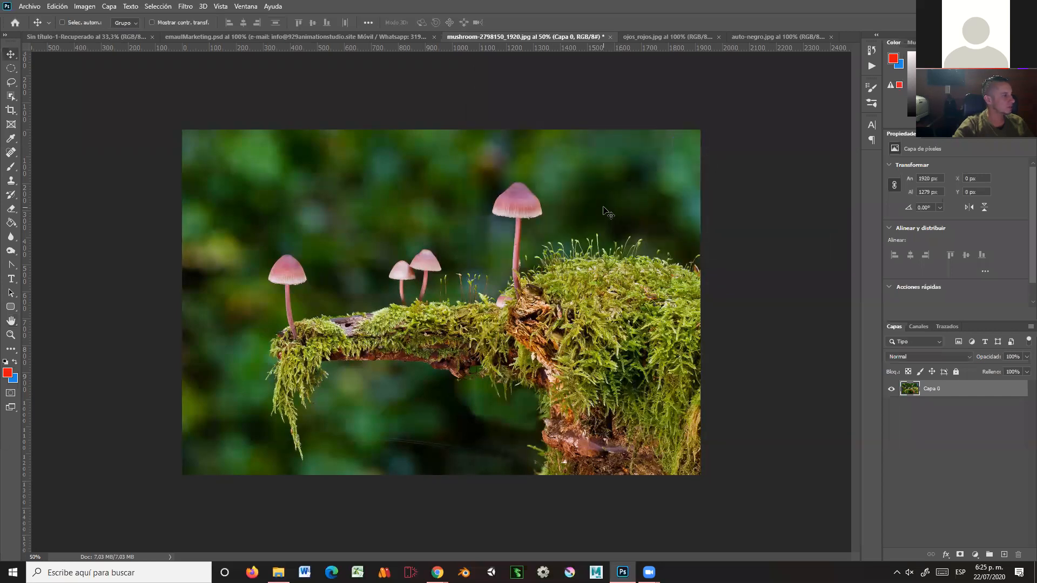
- Enlarge the canvas to 2500 pixels wide and 2500 pixels high, keeping the photo centred
{"action": "left_click", "coordinate": [86, 7]}
{"action": "left_click", "coordinate": [135, 99]}
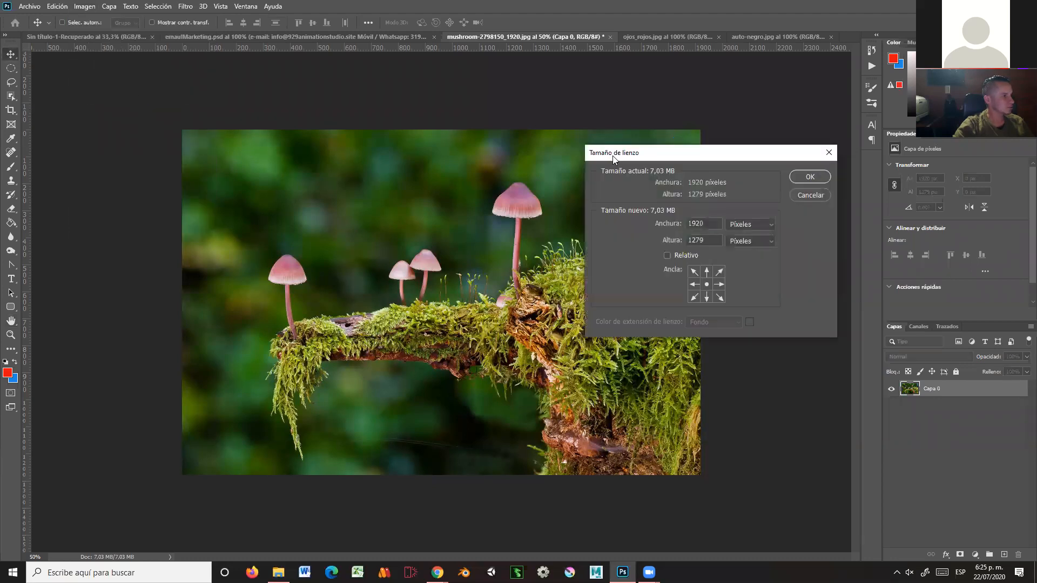
{"action": "left_click_drag", "start_coordinate": [745, 154], "coordinate": [742, 72]}
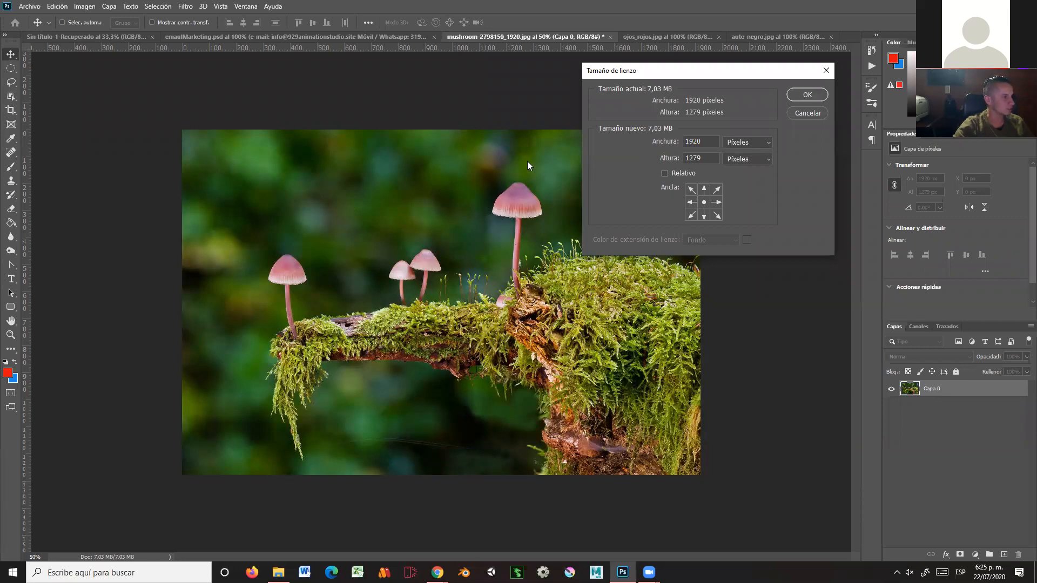
{"action": "double_click", "coordinate": [709, 138]}
{"action": "type", "text": "2500"}
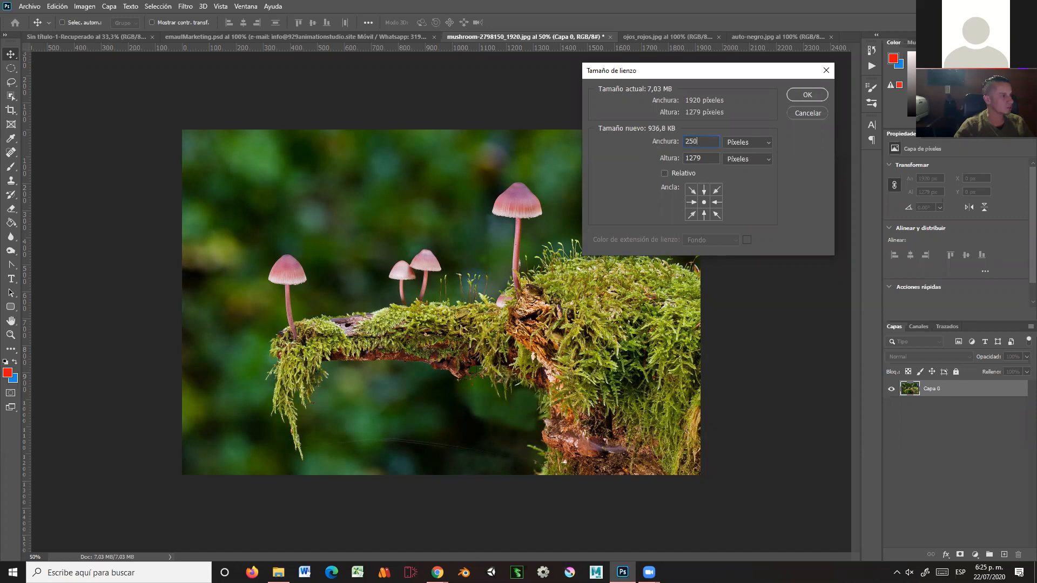
{"action": "double_click", "coordinate": [688, 159]}
{"action": "type", "text": "2500"}
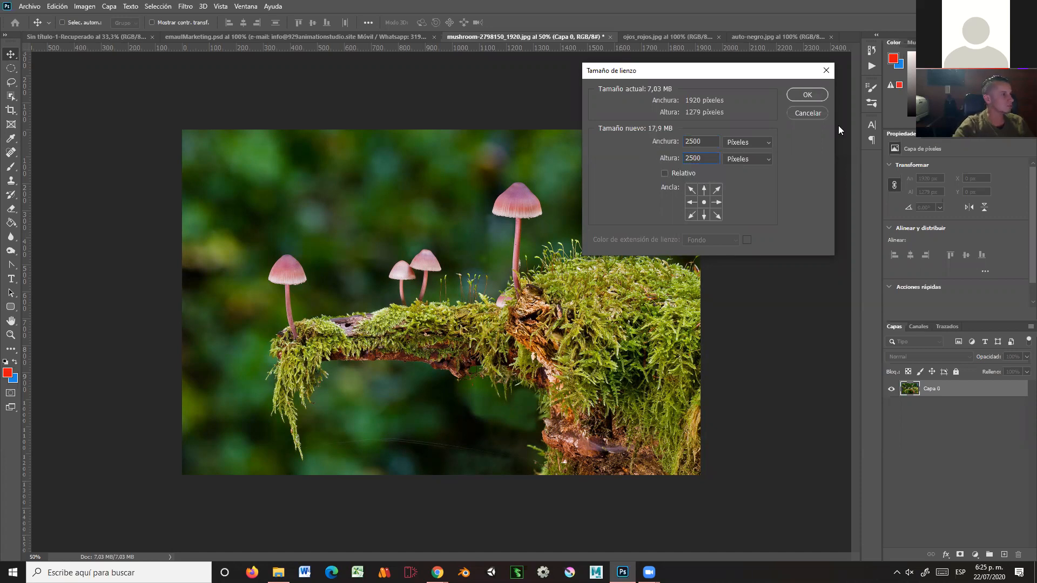
{"action": "left_click", "coordinate": [807, 95]}
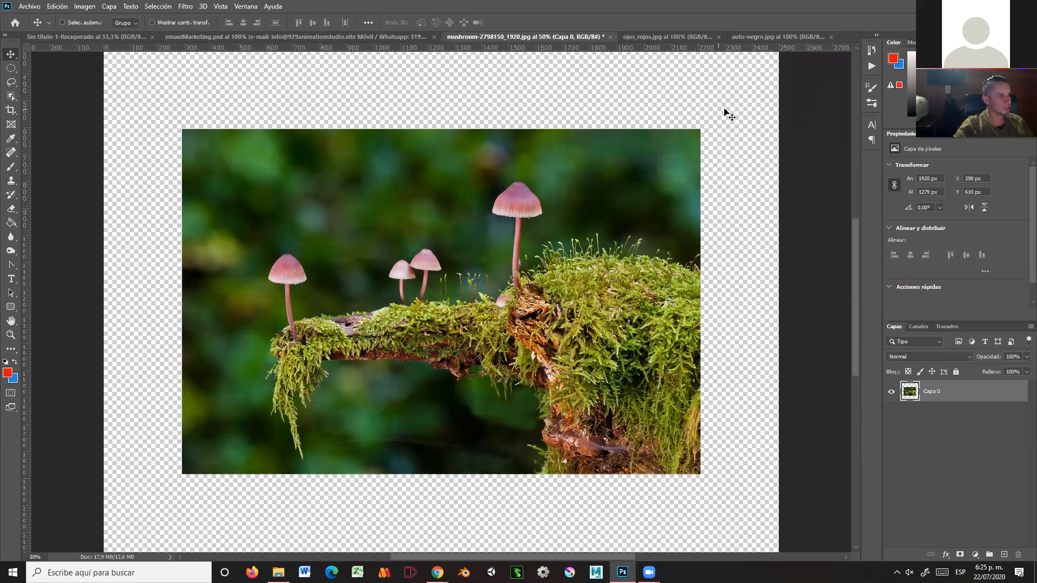
- Look over the transparent area around the photo and undo the canvas enlargement
{"action": "scroll", "coordinate": [729, 233], "scroll_direction": "up", "scroll_amount": 4}
{"action": "scroll", "coordinate": [728, 238], "scroll_direction": "down", "scroll_amount": 6}
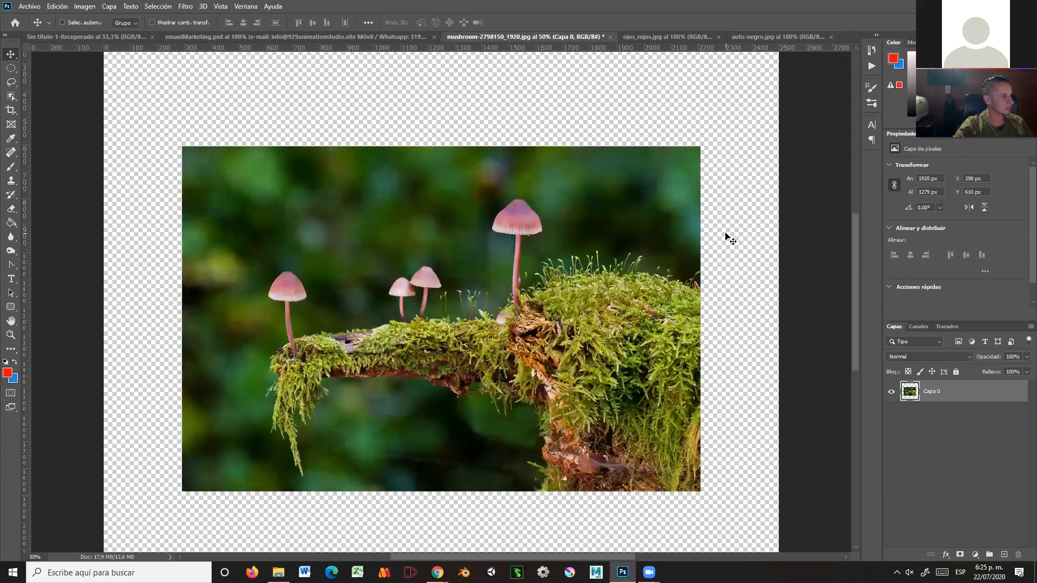
{"action": "scroll", "coordinate": [729, 244], "scroll_direction": "down", "scroll_amount": 1}
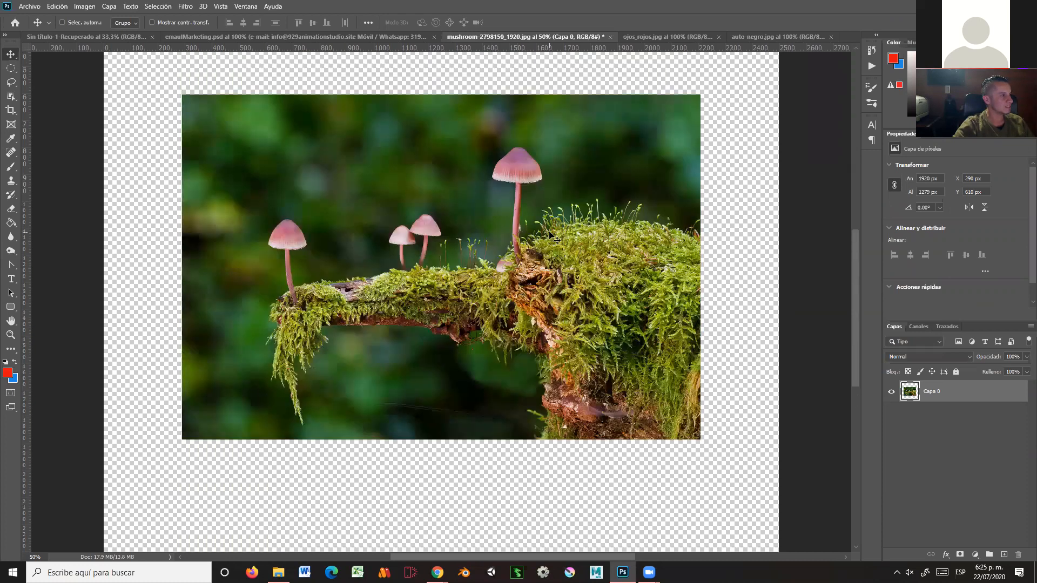
{"action": "scroll", "coordinate": [390, 229], "scroll_direction": "up", "scroll_amount": 6}
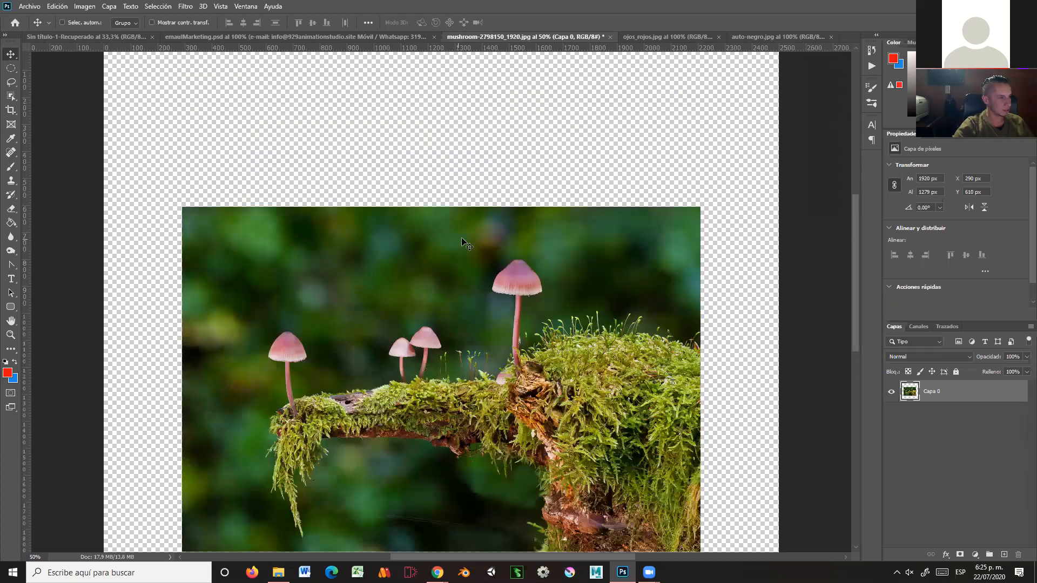
{"action": "scroll", "coordinate": [462, 243], "scroll_direction": "down", "scroll_amount": 2}
{"action": "scroll", "coordinate": [462, 242], "scroll_direction": "up", "scroll_amount": 5}
{"action": "scroll", "coordinate": [466, 242], "scroll_direction": "down", "scroll_amount": 1}
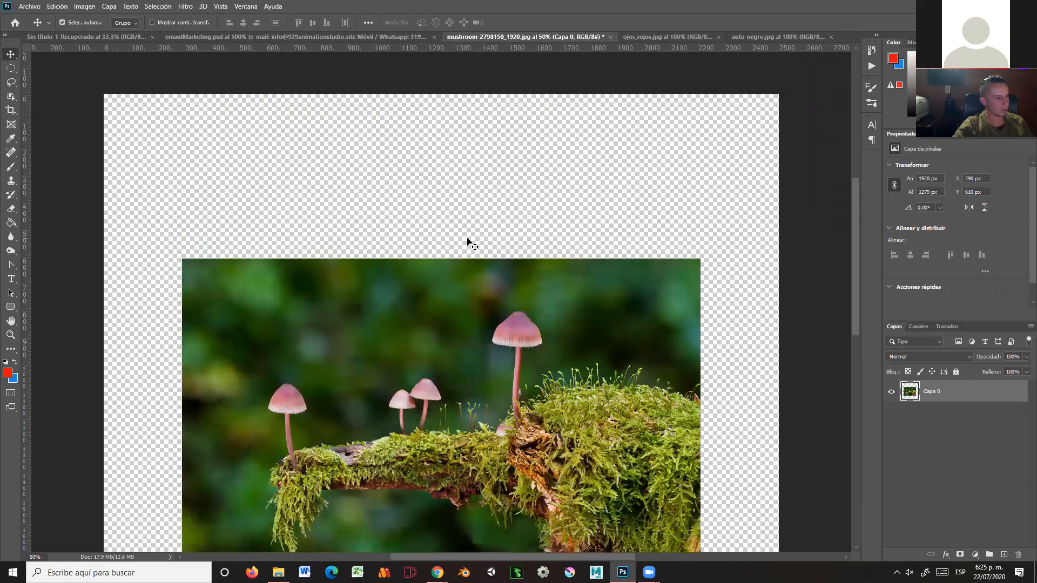
{"action": "key", "text": "ctrl+z"}
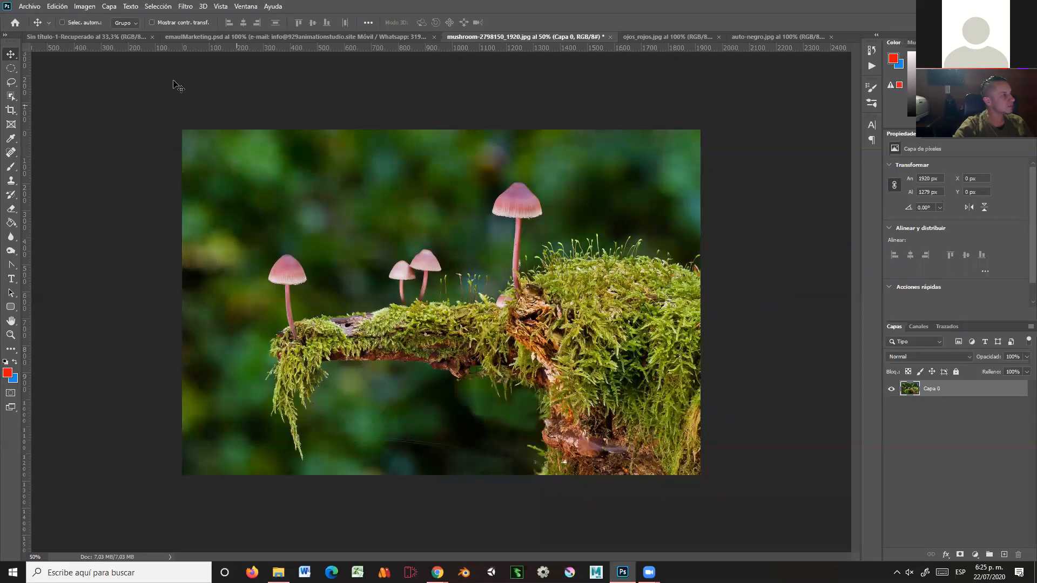
{"action": "left_click", "coordinate": [85, 7]}
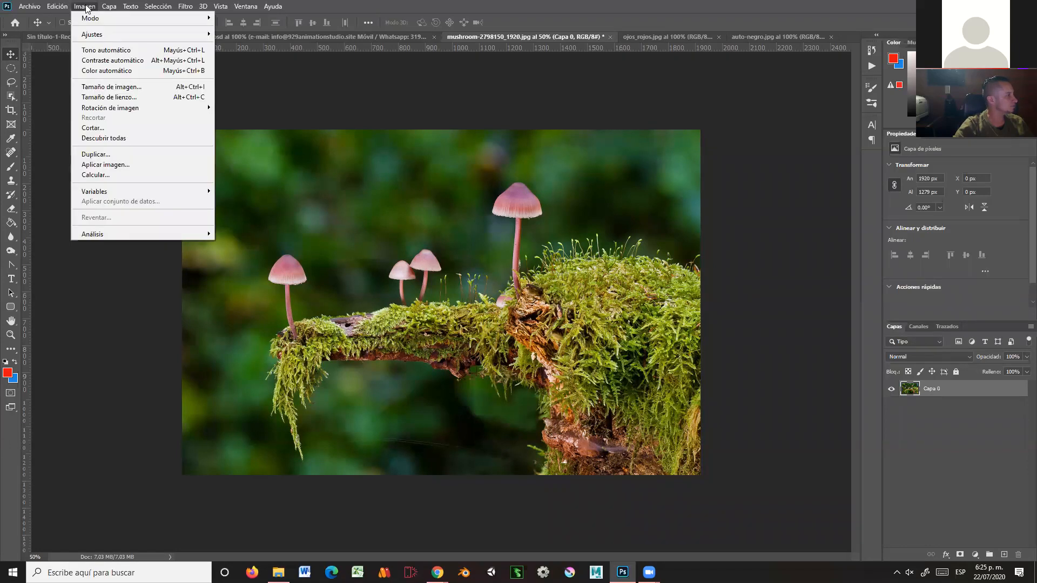
{"action": "left_click", "coordinate": [92, 89]}
{"action": "left_click", "coordinate": [828, 80]}
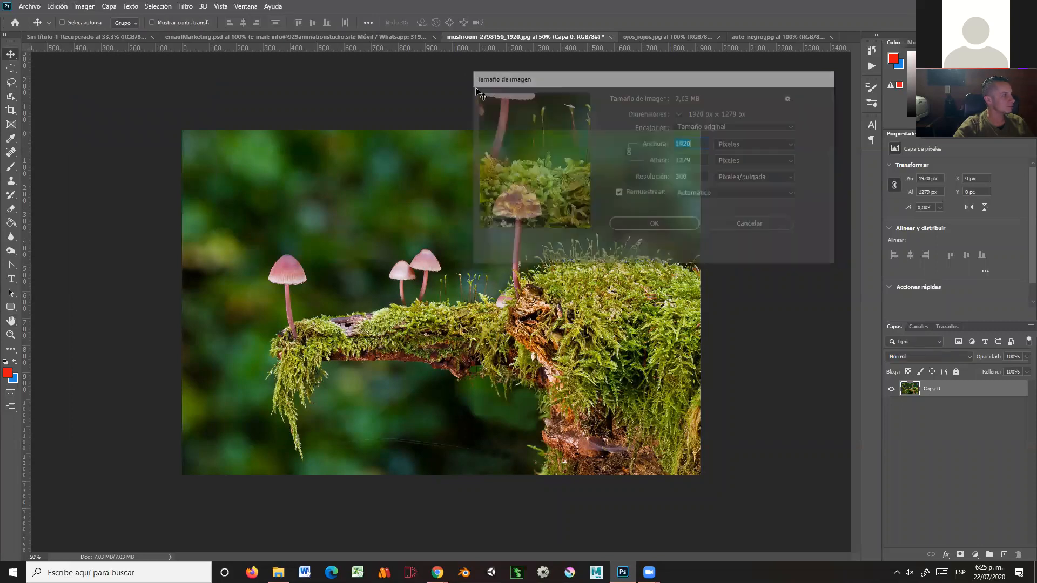
- Reduce the canvas to 1024 × 1024 pixels with the centre anchor, accepting the clipping of the photo
{"action": "left_click", "coordinate": [78, 9]}
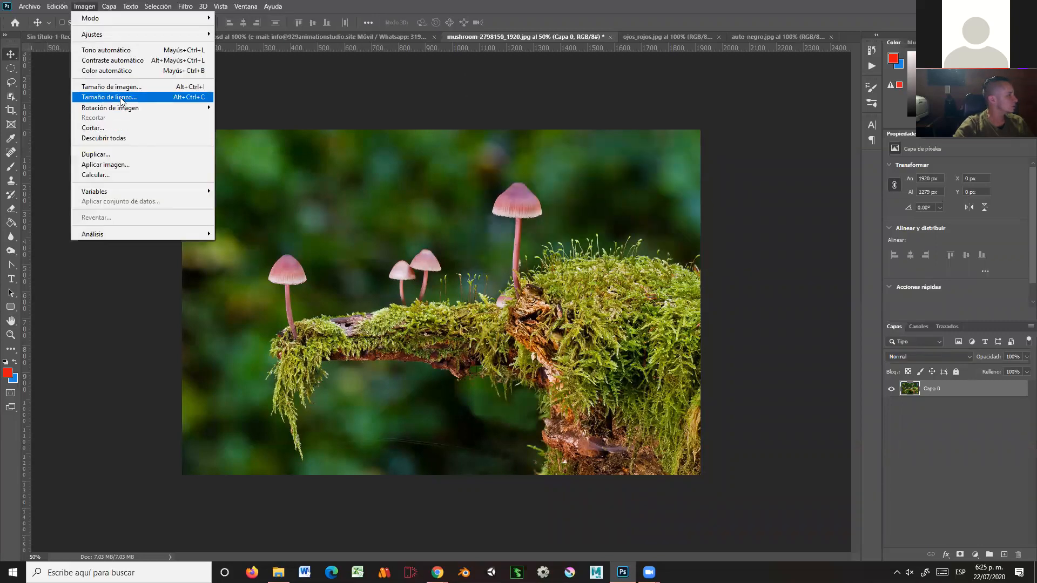
{"action": "left_click", "coordinate": [121, 98]}
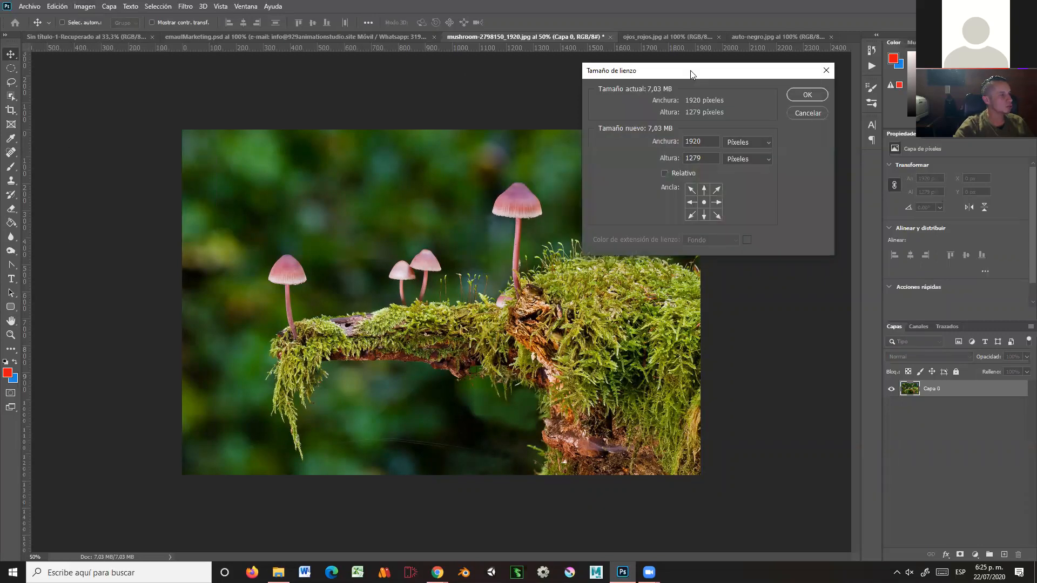
{"action": "left_click_drag", "start_coordinate": [670, 76], "coordinate": [660, 89]}
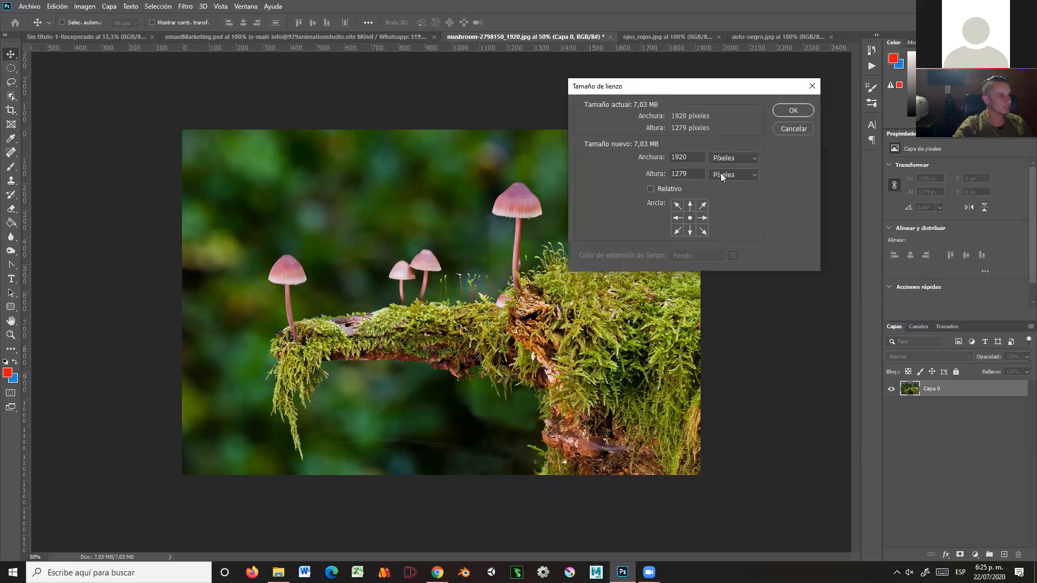
{"action": "left_click_drag", "start_coordinate": [692, 160], "coordinate": [666, 161]}
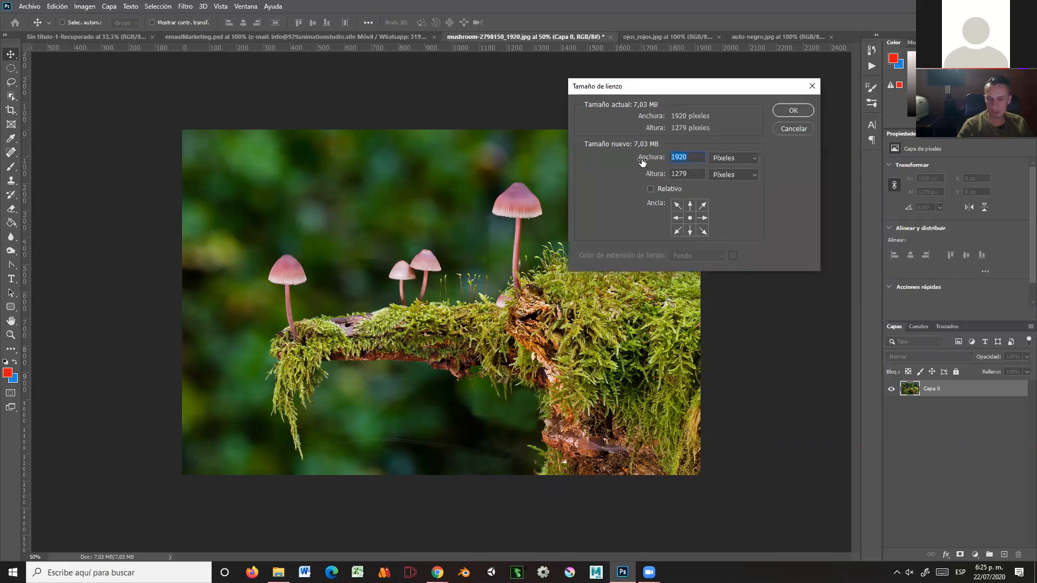
{"action": "type", "text": "1024"}
{"action": "key", "text": "Tab"}
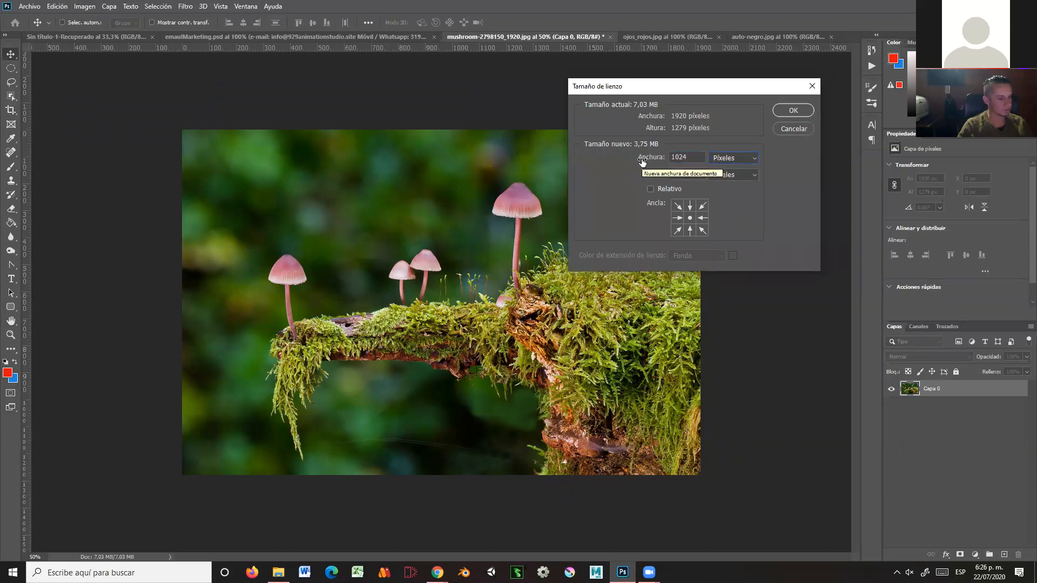
{"action": "key", "text": "Tab"}
{"action": "type", "text": "1024"}
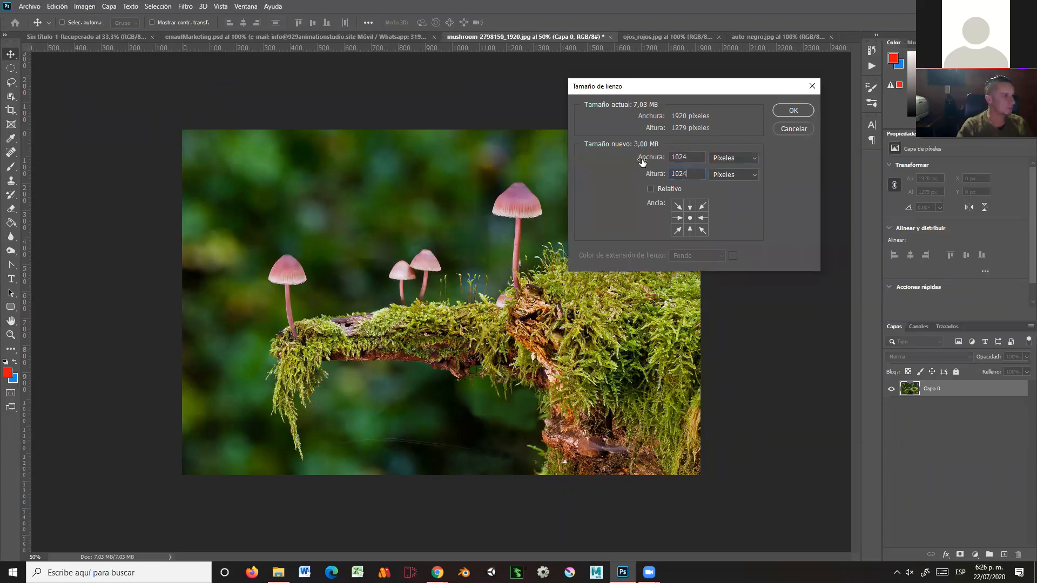
{"action": "left_click", "coordinate": [784, 113]}
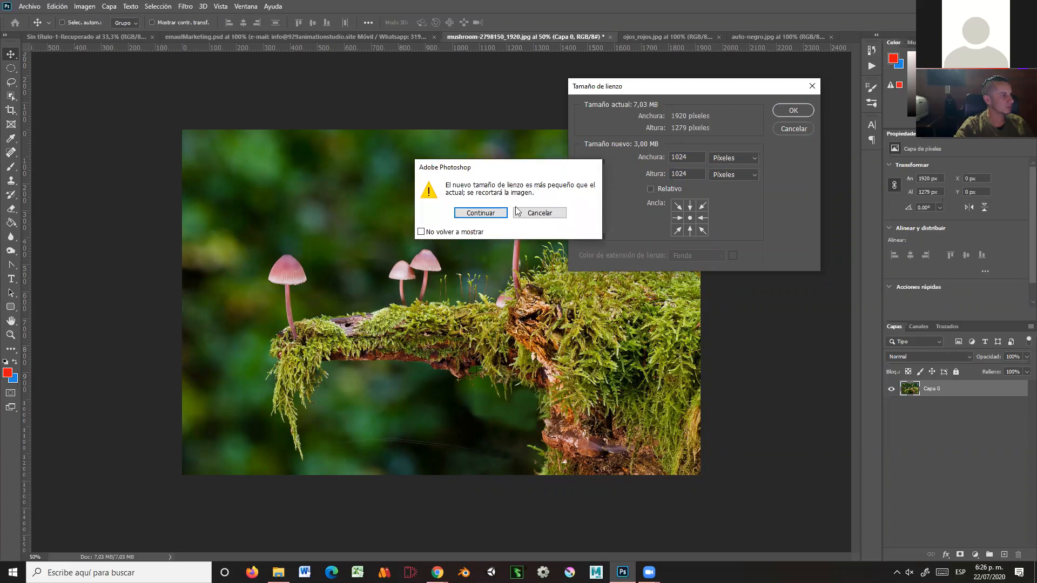
{"action": "left_click", "coordinate": [482, 214]}
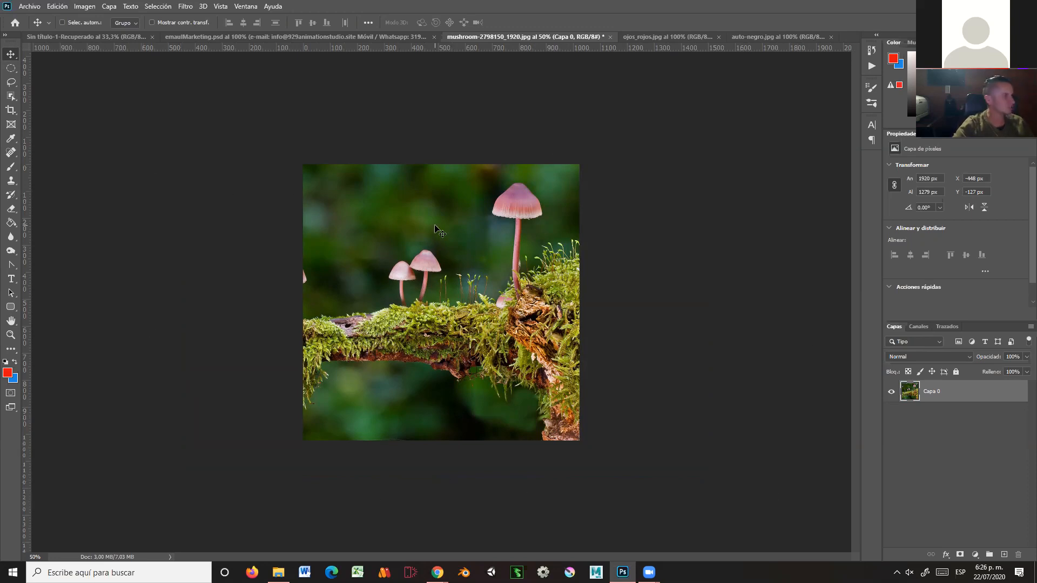
- Free-transform Capa 0 to reposition the photo horizontally at about X -70 px, framing the three mushrooms in the square canvas
{"action": "key", "text": "ctrl"}
{"action": "key", "text": "ctrl+t"}
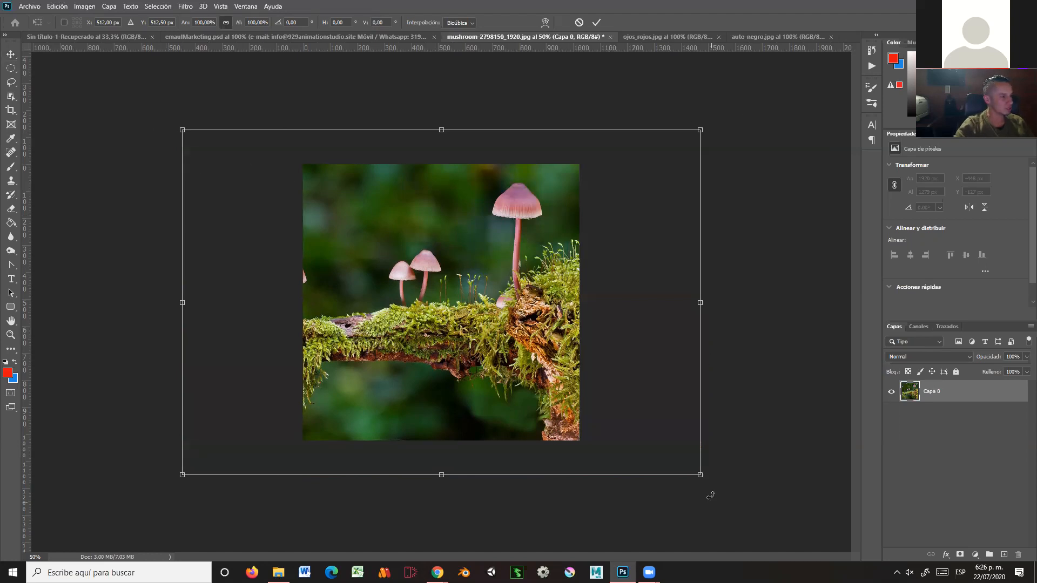
{"action": "left_click_drag", "start_coordinate": [517, 323], "coordinate": [438, 323]}
{"action": "left_click_drag", "start_coordinate": [422, 297], "coordinate": [577, 290]}
{"action": "left_click_drag", "start_coordinate": [584, 326], "coordinate": [620, 359]}
{"action": "left_click_drag", "start_coordinate": [625, 307], "coordinate": [499, 304]}
{"action": "left_click_drag", "start_coordinate": [592, 306], "coordinate": [625, 304]}
{"action": "key", "text": "Return"}
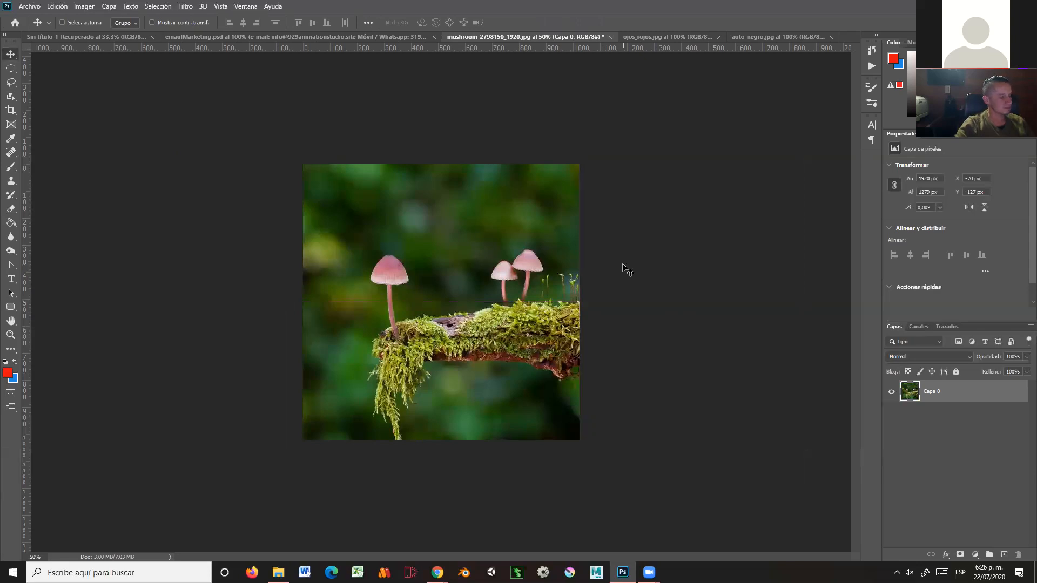
- In the Image Size settings, compare resolutions of 72 and 300 pixels per inch, ending on 72
{"action": "left_click", "coordinate": [85, 6]}
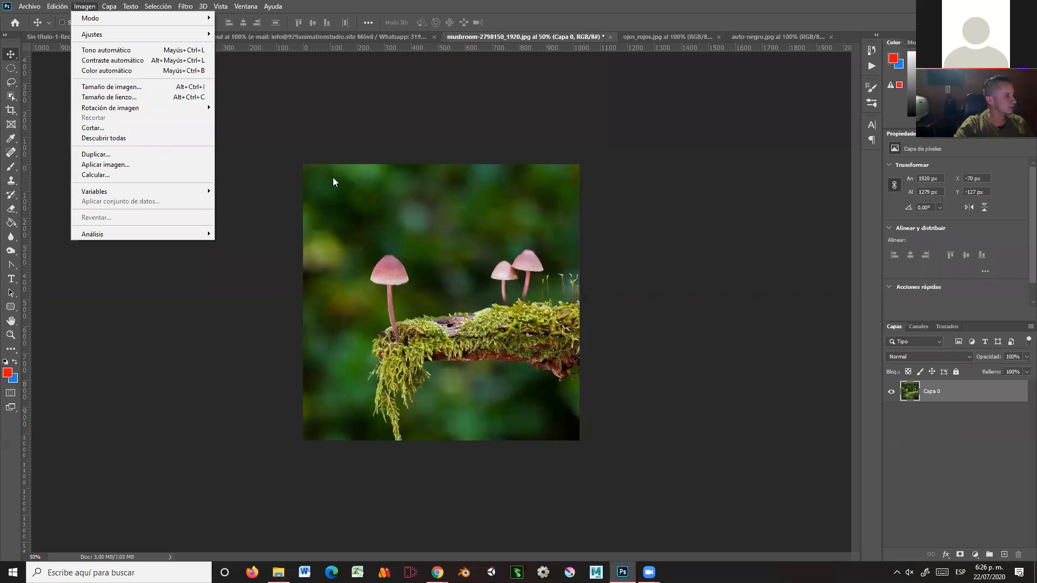
{"action": "left_click", "coordinate": [130, 91]}
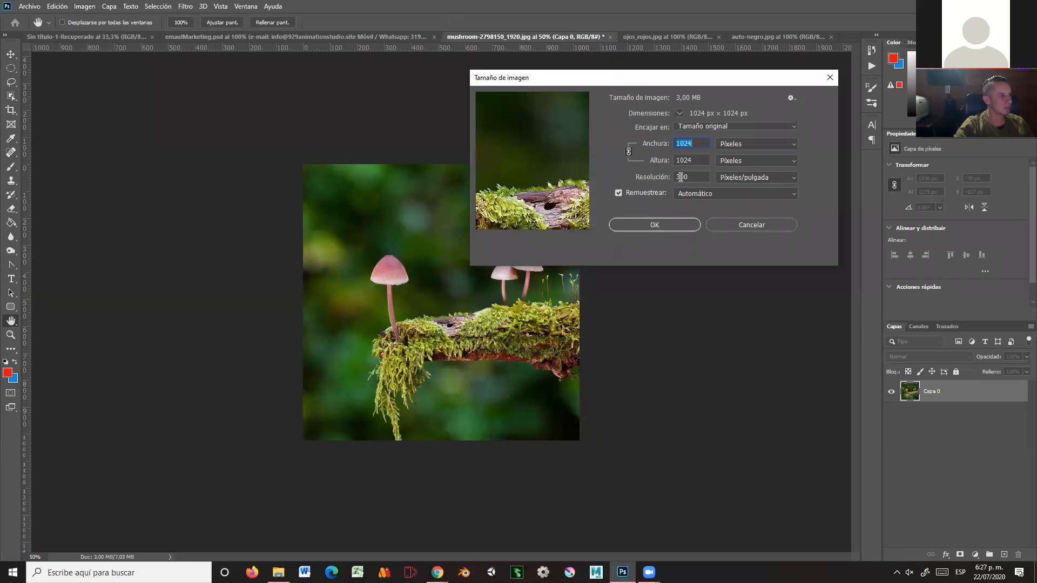
{"action": "left_click_drag", "start_coordinate": [556, 204], "coordinate": [530, 174]}
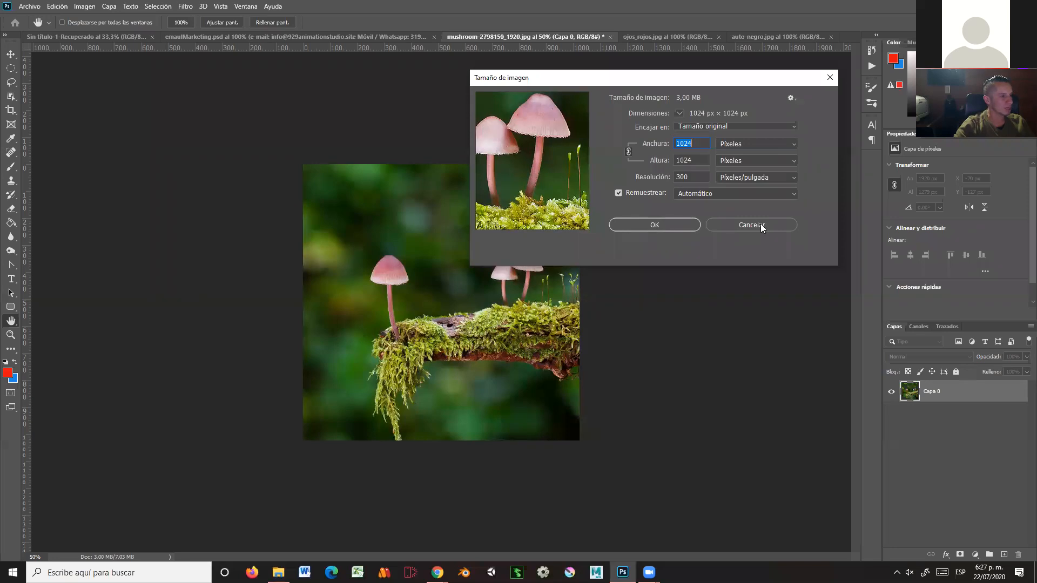
{"action": "double_click", "coordinate": [691, 177]}
{"action": "type", "text": "72"}
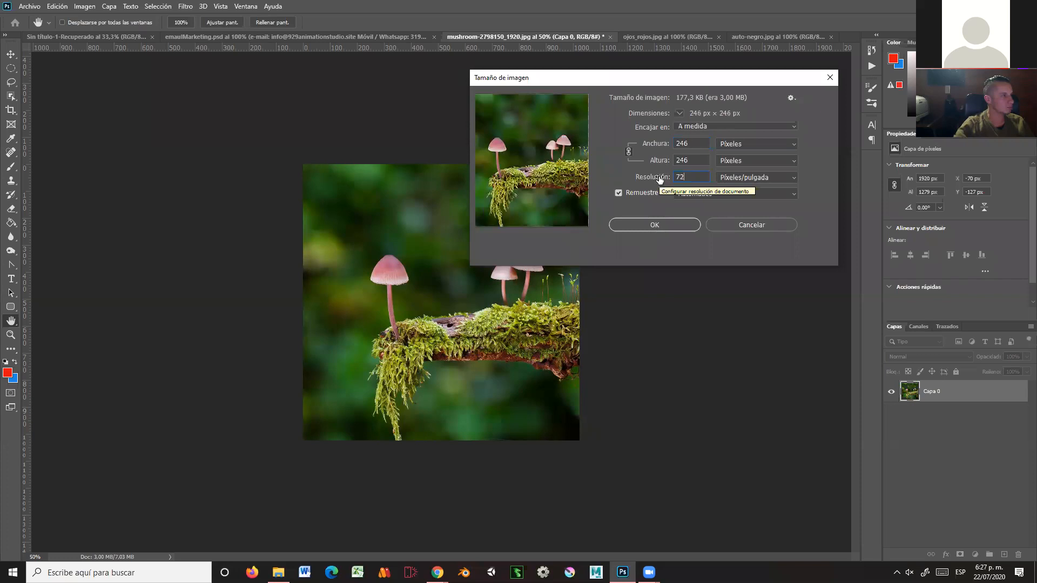
{"action": "left_click", "coordinate": [646, 143]}
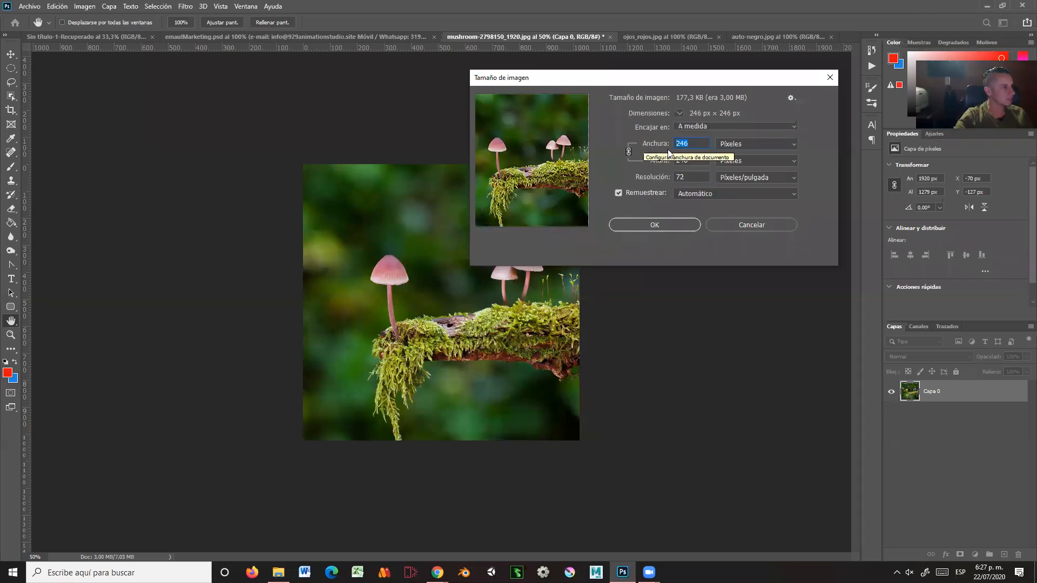
{"action": "double_click", "coordinate": [690, 178]}
{"action": "type", "text": "300"}
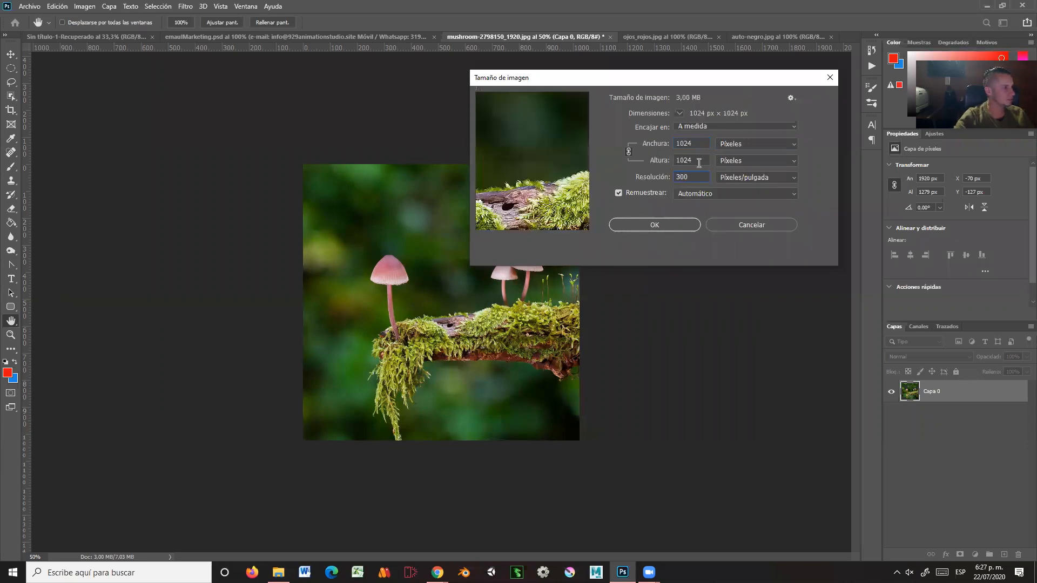
{"action": "double_click", "coordinate": [690, 177]}
{"action": "type", "text": "72"}
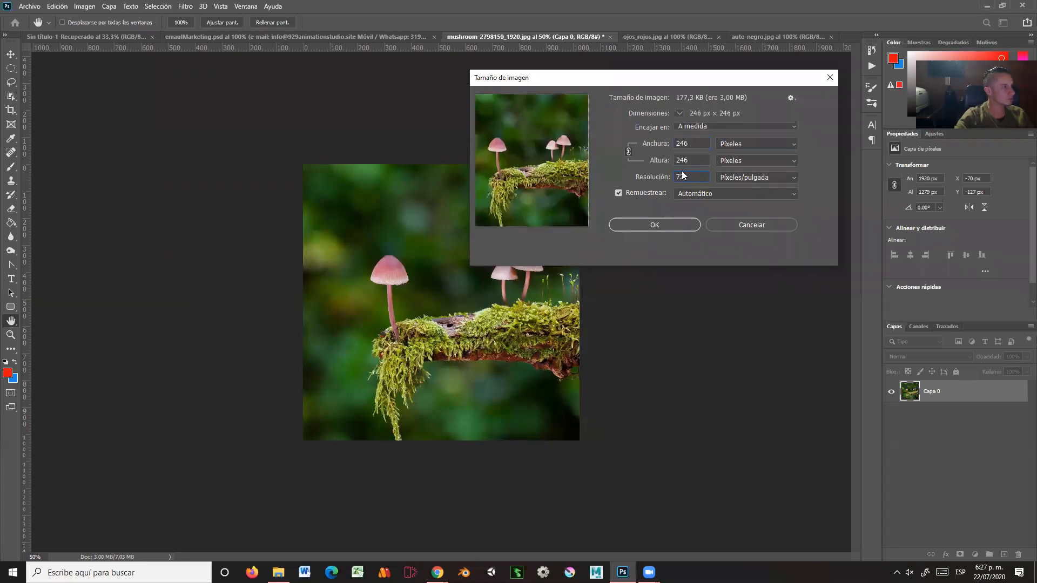
- Set the image width to 1024 pixels with linked proportions and apply the new image size
{"action": "double_click", "coordinate": [690, 143]}
{"action": "type", "text": "1027"}
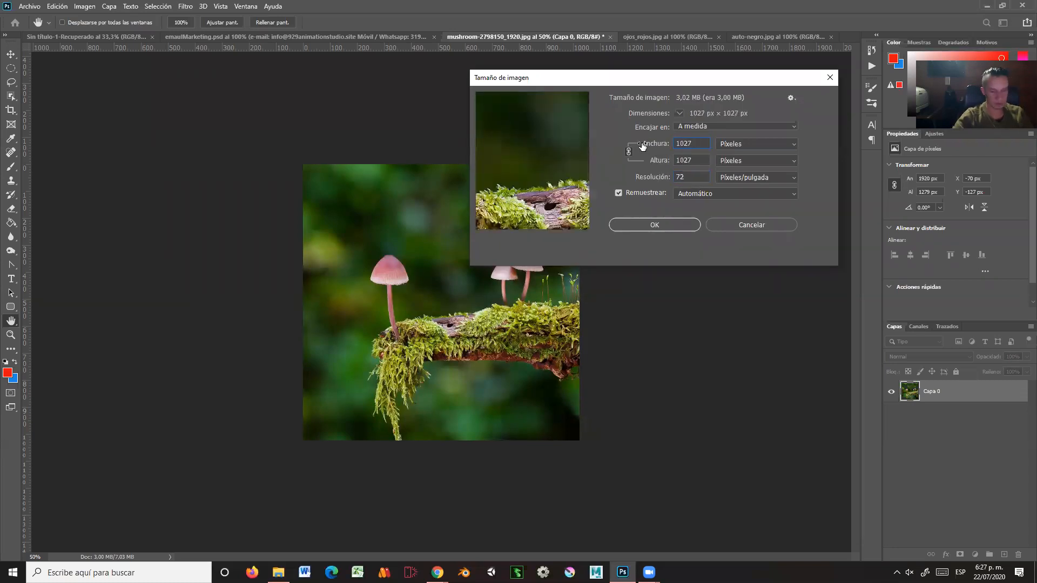
{"action": "key", "text": "BackSpace"}
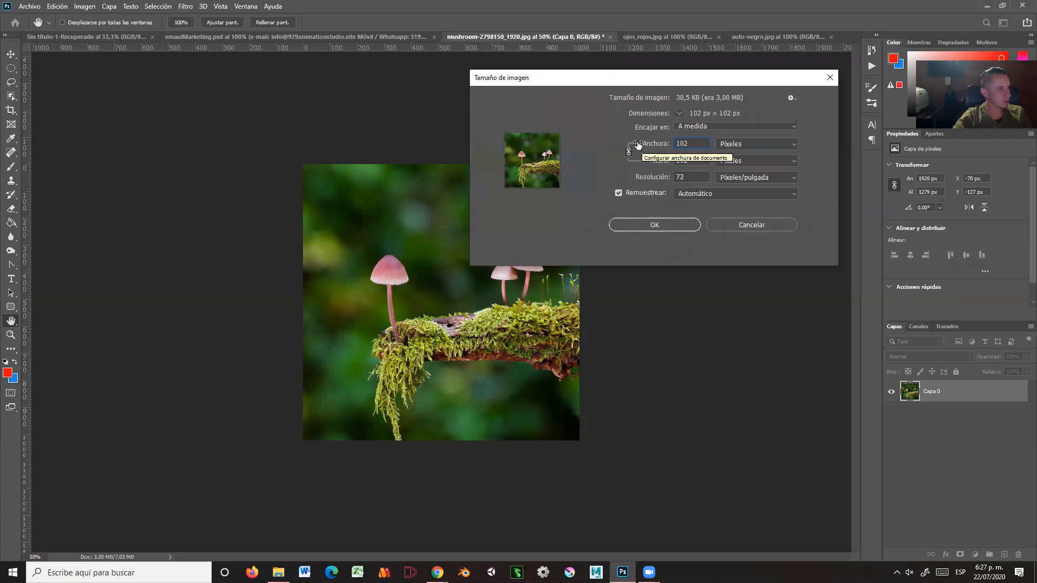
{"action": "type", "text": "4"}
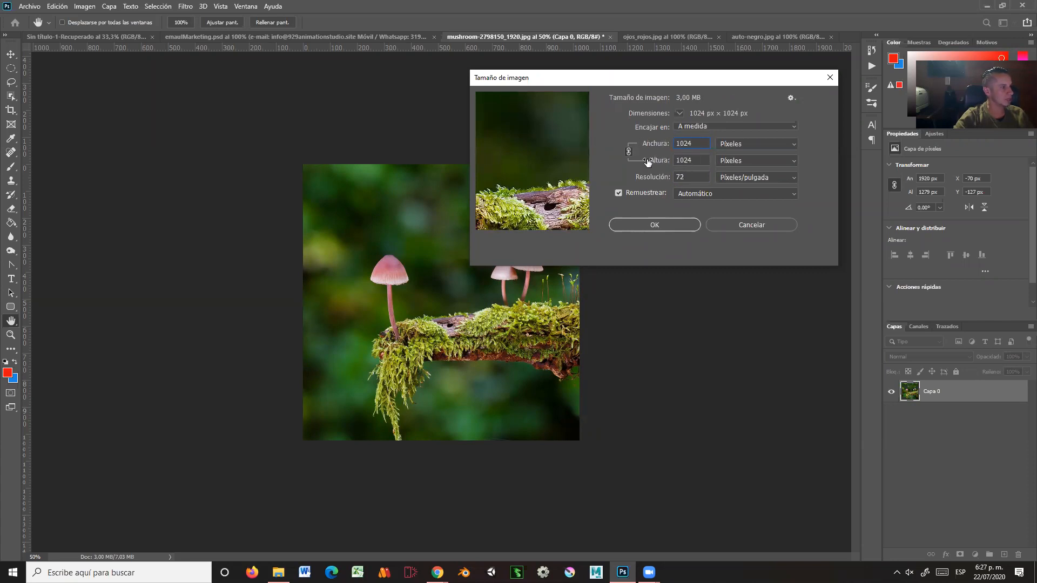
{"action": "left_click", "coordinate": [657, 223]}
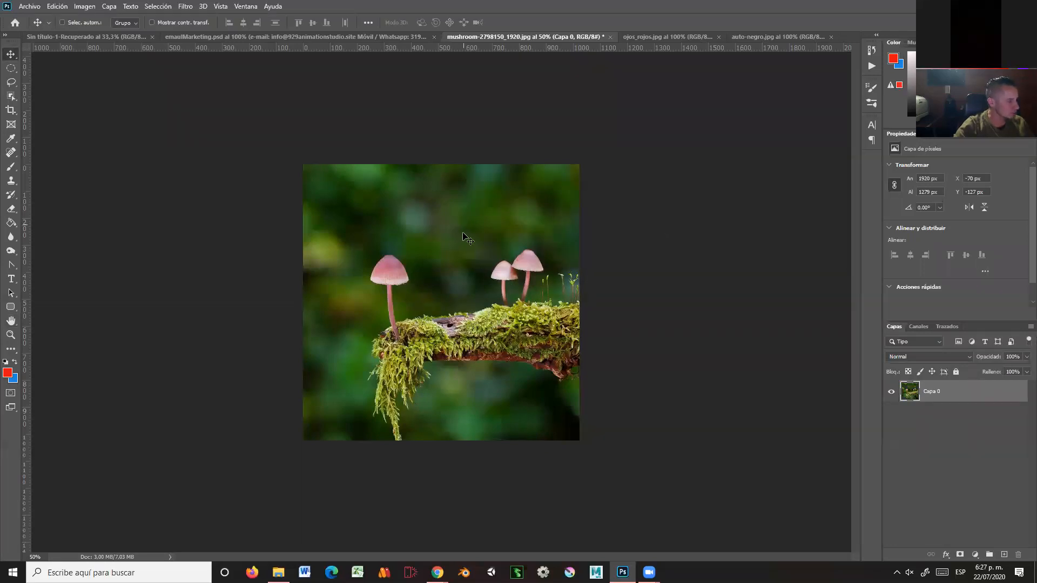
- Zoom in on the mushrooms and mossy branch to about 98.6% with the Zoom tool
{"action": "left_click", "coordinate": [10, 335]}
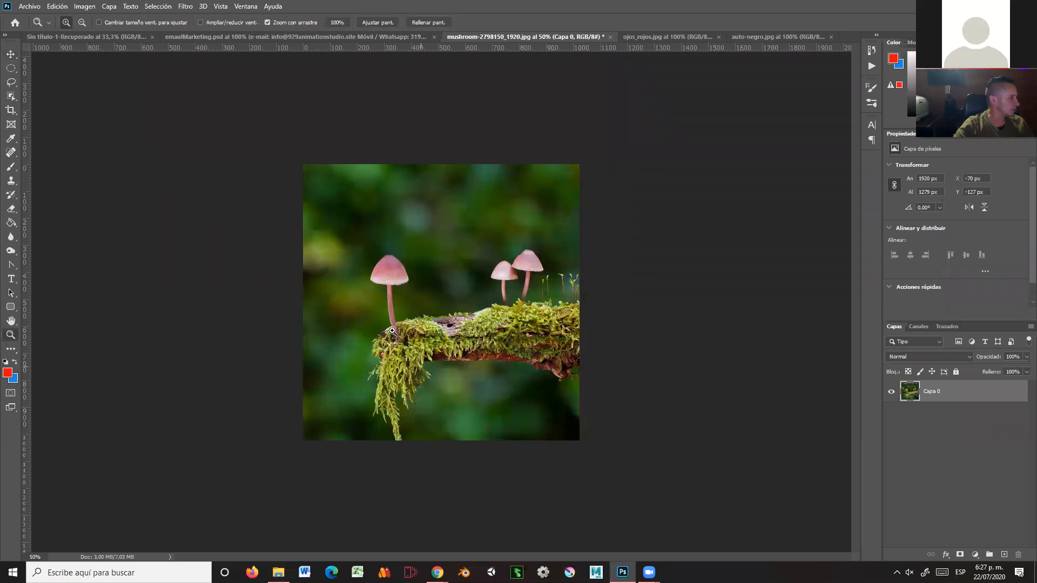
{"action": "left_click_drag", "start_coordinate": [393, 331], "coordinate": [418, 353]}
{"action": "left_click_drag", "start_coordinate": [453, 386], "coordinate": [380, 350]}
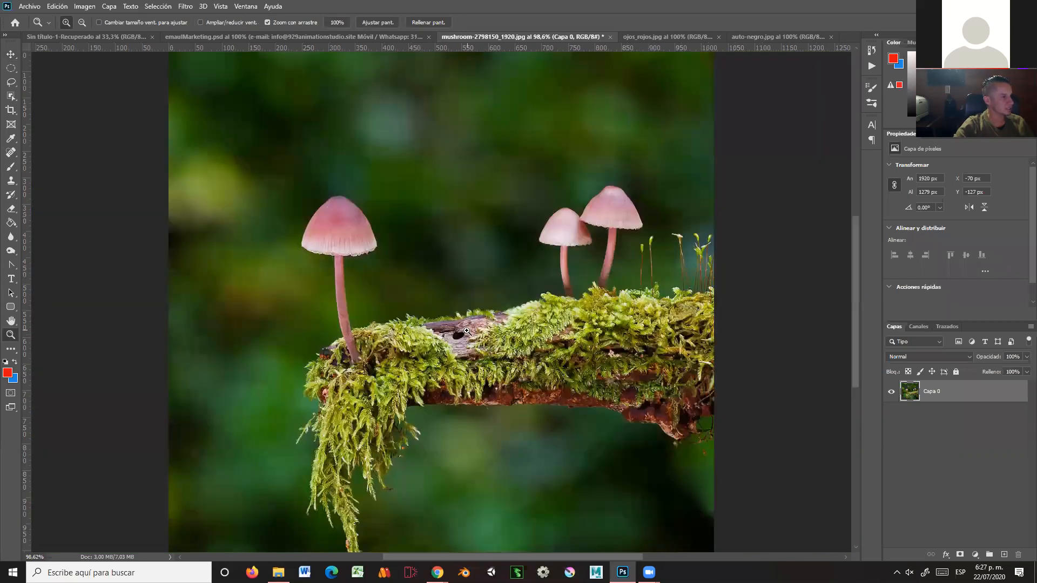
- Zoom out to 66.67% and undo the last canvas and position changes to the mushroom photo
{"action": "left_click", "coordinate": [513, 303], "text": "alt"}
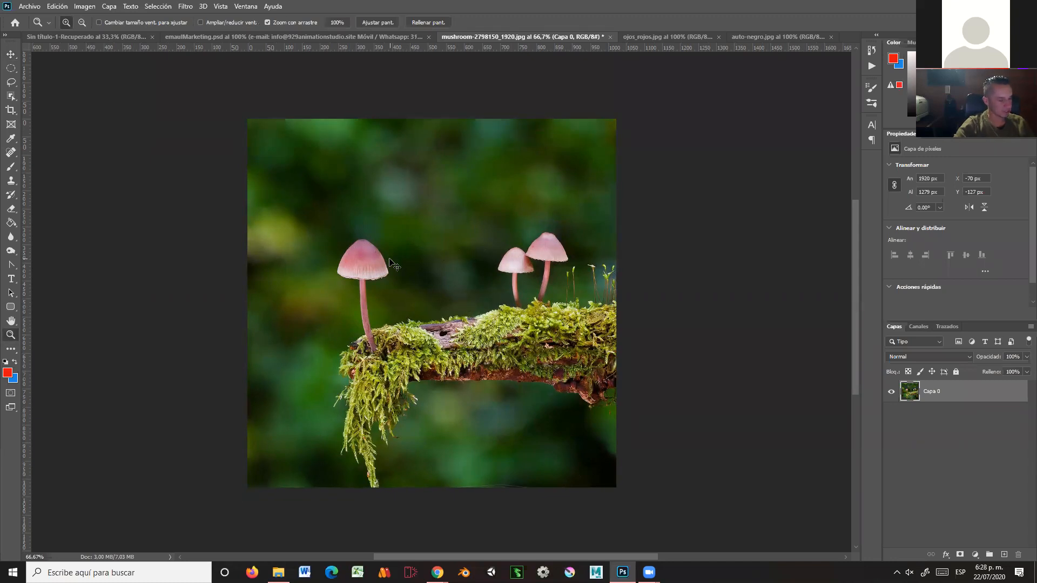
{"action": "key", "text": "ctrl+z"}
{"action": "key", "text": "ctrl+z"}
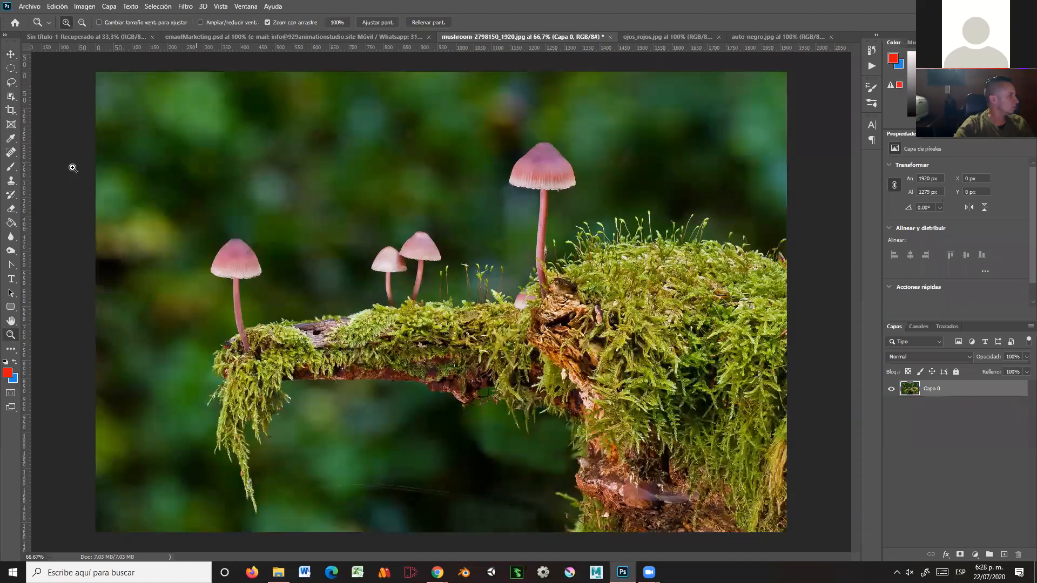
- Crop the photo to about 1146 × 931 px around the four mushrooms, trimming all four sides
{"action": "left_click", "coordinate": [7, 111]}
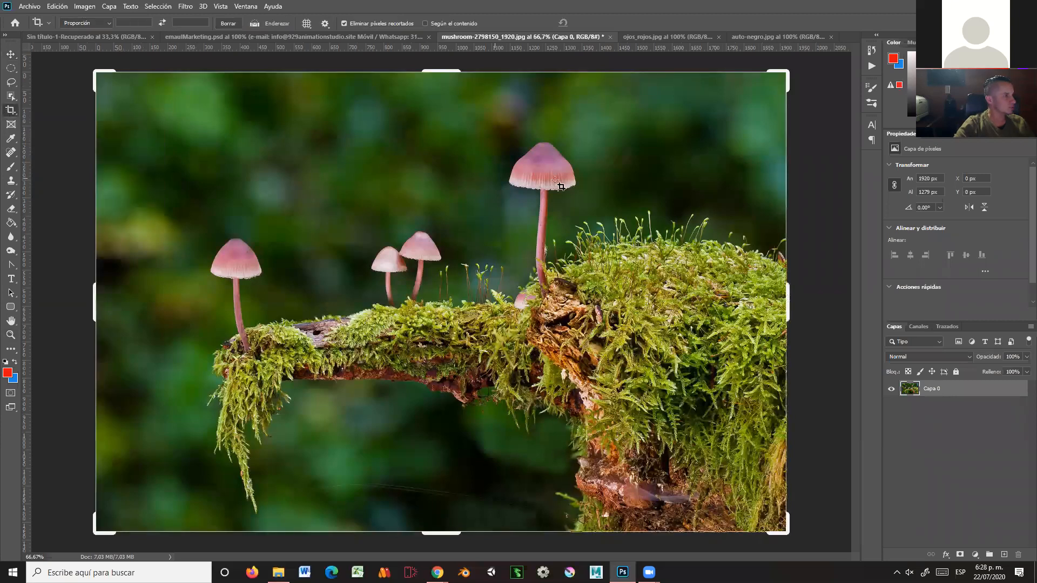
{"action": "left_click_drag", "start_coordinate": [787, 300], "coordinate": [698, 300]}
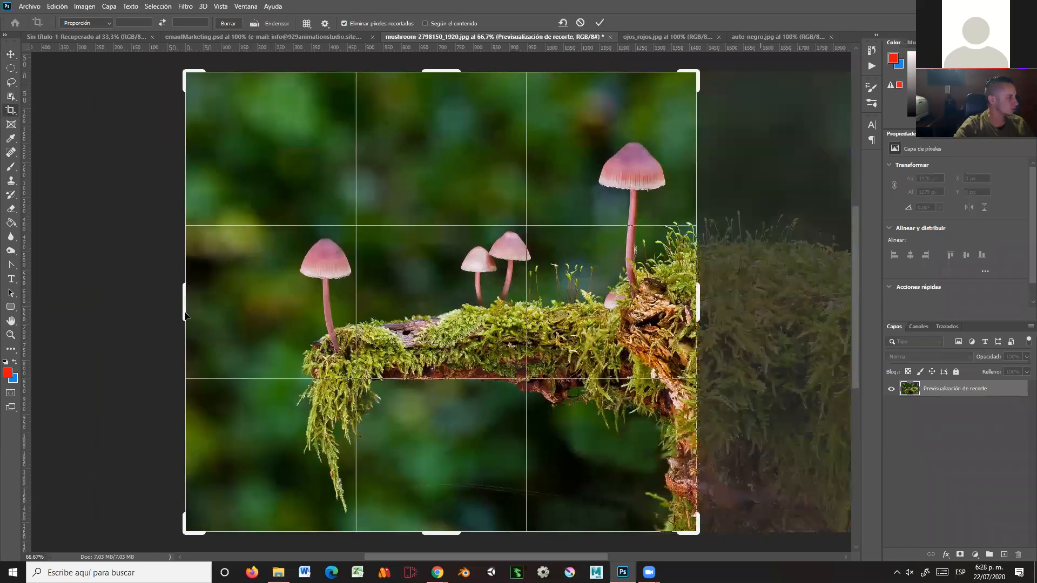
{"action": "left_click_drag", "start_coordinate": [216, 308], "coordinate": [231, 309]}
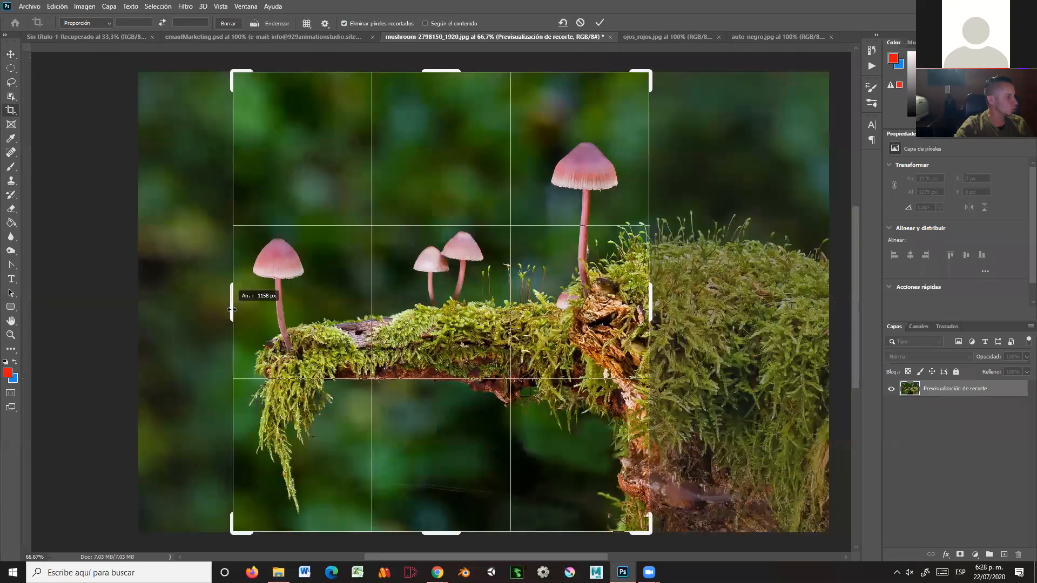
{"action": "left_click_drag", "start_coordinate": [455, 521], "coordinate": [452, 493]}
{"action": "left_click_drag", "start_coordinate": [449, 113], "coordinate": [451, 134]}
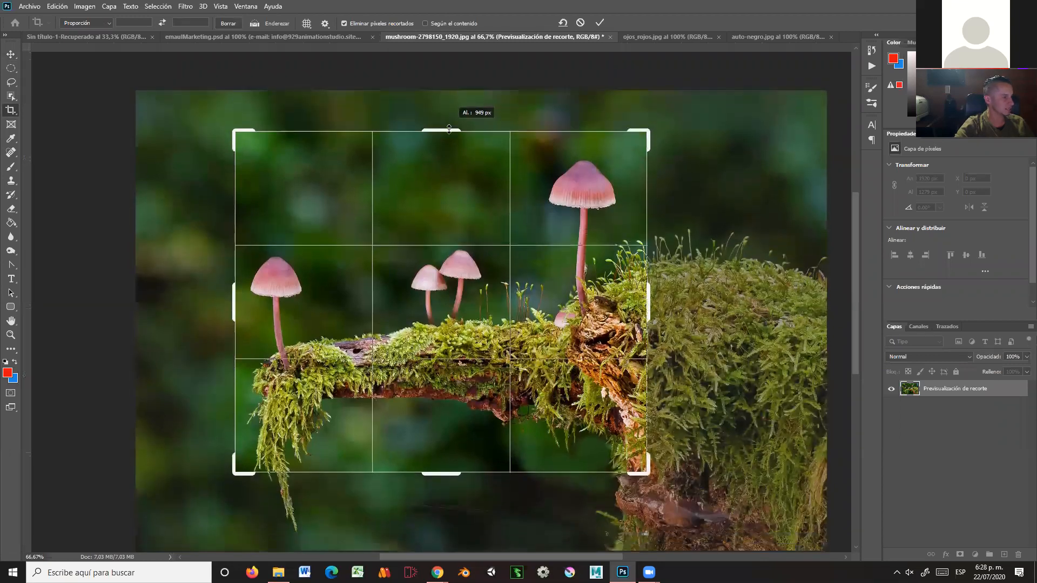
{"action": "key", "text": "Return"}
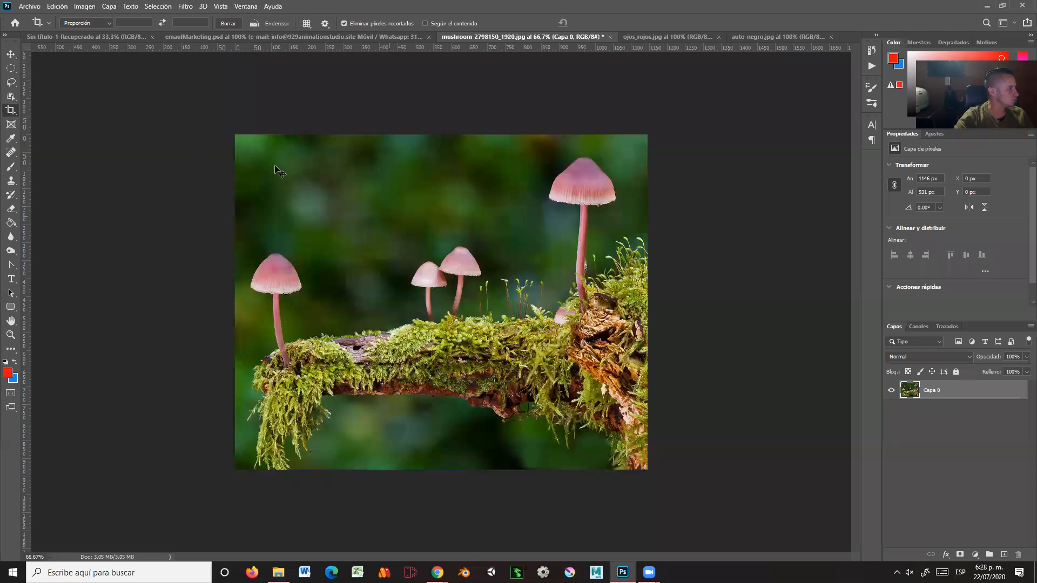
- Move the cropped layer to about X 33 px, Y 137 px, and undo both the move and the crop
{"action": "key", "text": "v"}
{"action": "left_click_drag", "start_coordinate": [345, 162], "coordinate": [345, 195]}
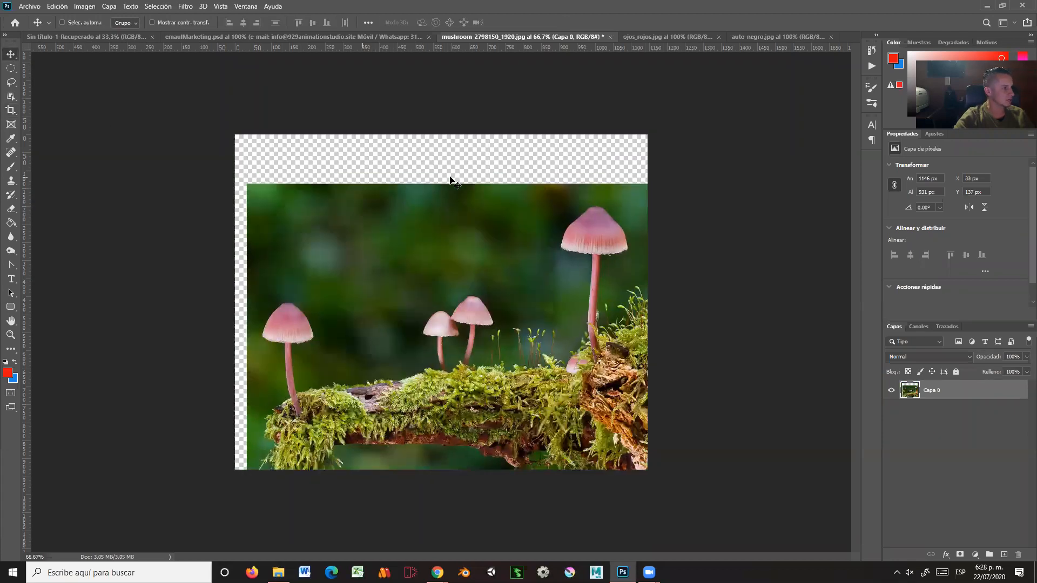
{"action": "key", "text": "ctrl"}
{"action": "key", "text": "ctrl+z"}
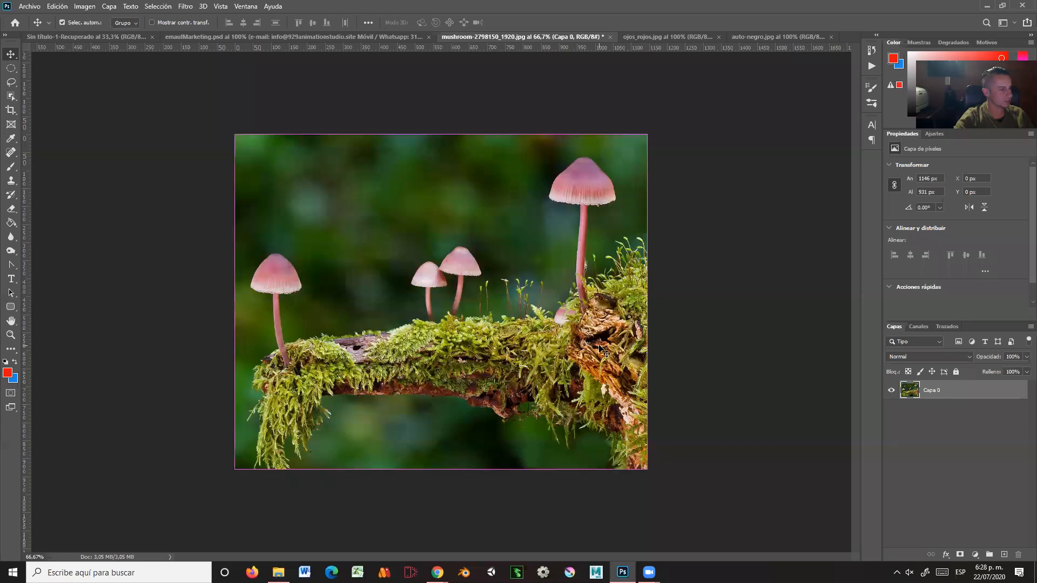
{"action": "key", "text": "ctrl+z"}
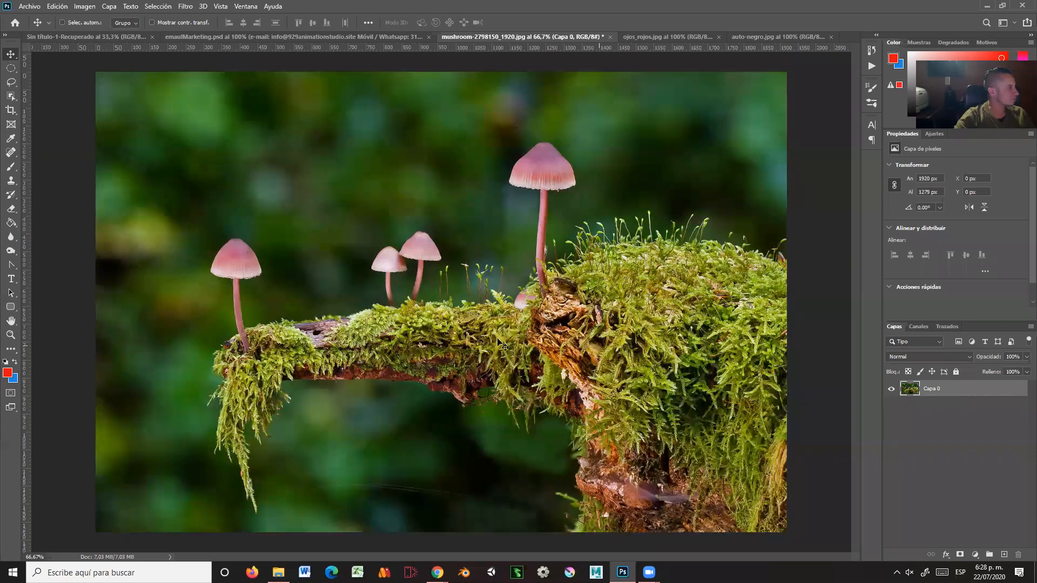
- Perspective-crop the photo with a trapezoid grid, narrower at the top, around the mushrooms and branch, and undo the crop
{"action": "left_click", "coordinate": [9, 111]}
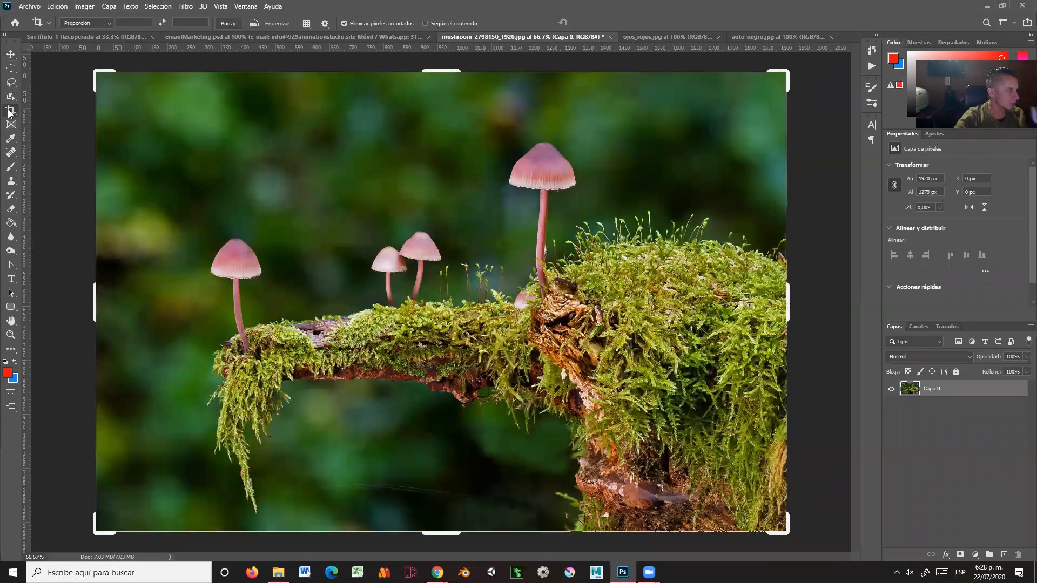
{"action": "right_click", "coordinate": [9, 111]}
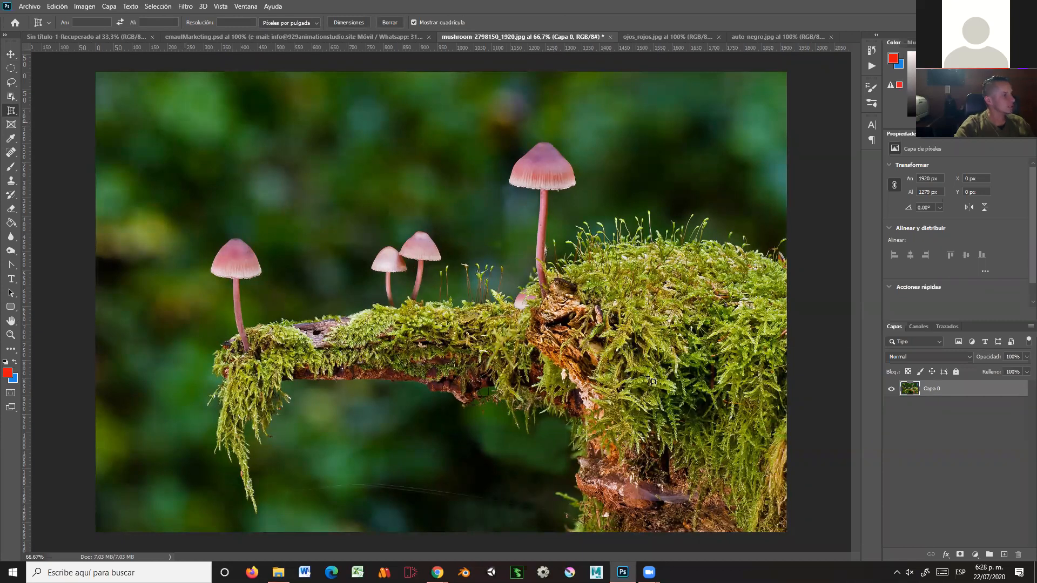
{"action": "left_click_drag", "start_coordinate": [628, 379], "coordinate": [629, 394]}
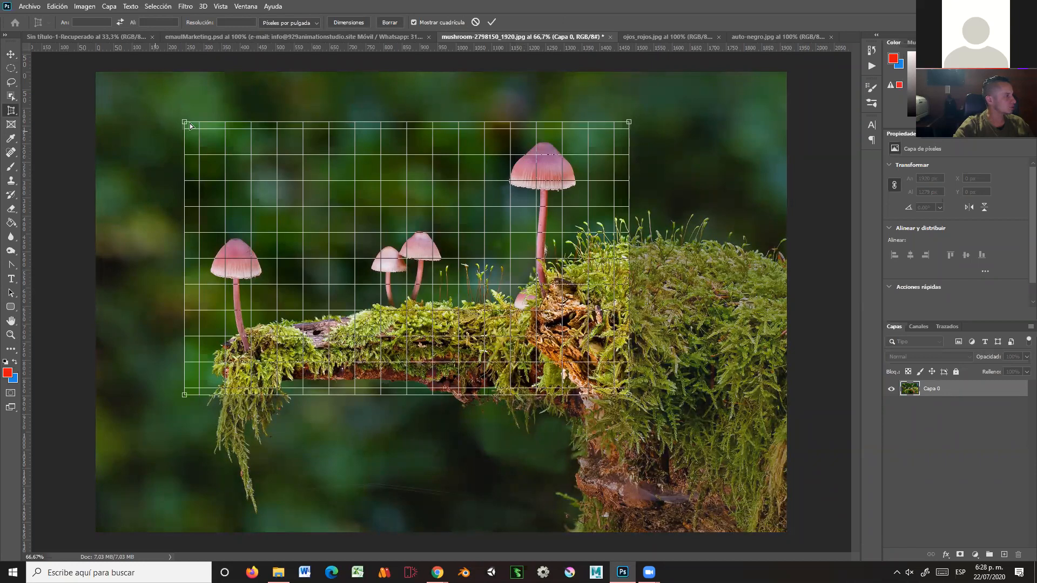
{"action": "left_click_drag", "start_coordinate": [185, 124], "coordinate": [245, 122]}
{"action": "left_click_drag", "start_coordinate": [630, 125], "coordinate": [572, 125]}
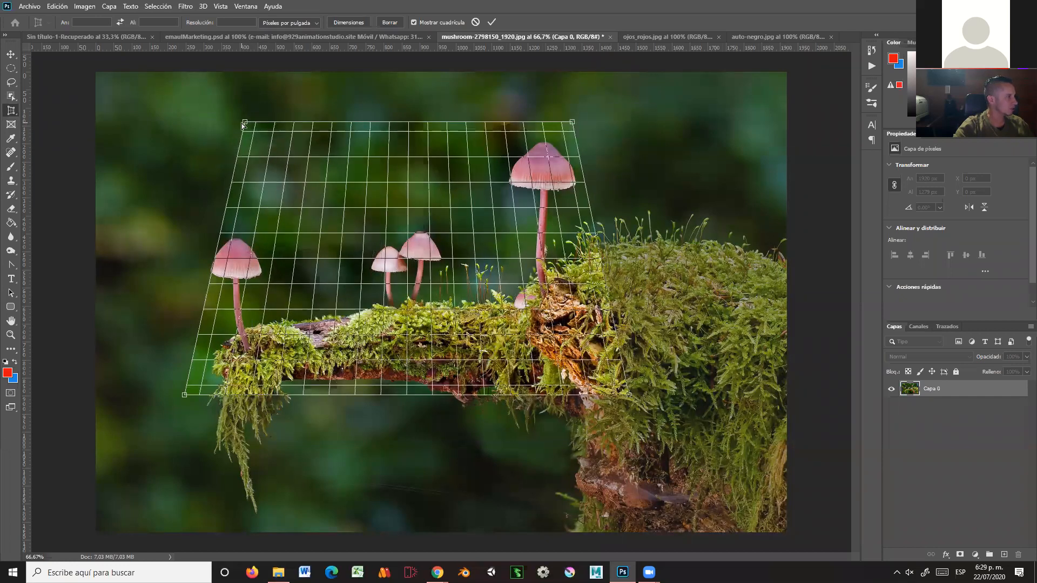
{"action": "left_click_drag", "start_coordinate": [255, 126], "coordinate": [262, 125]}
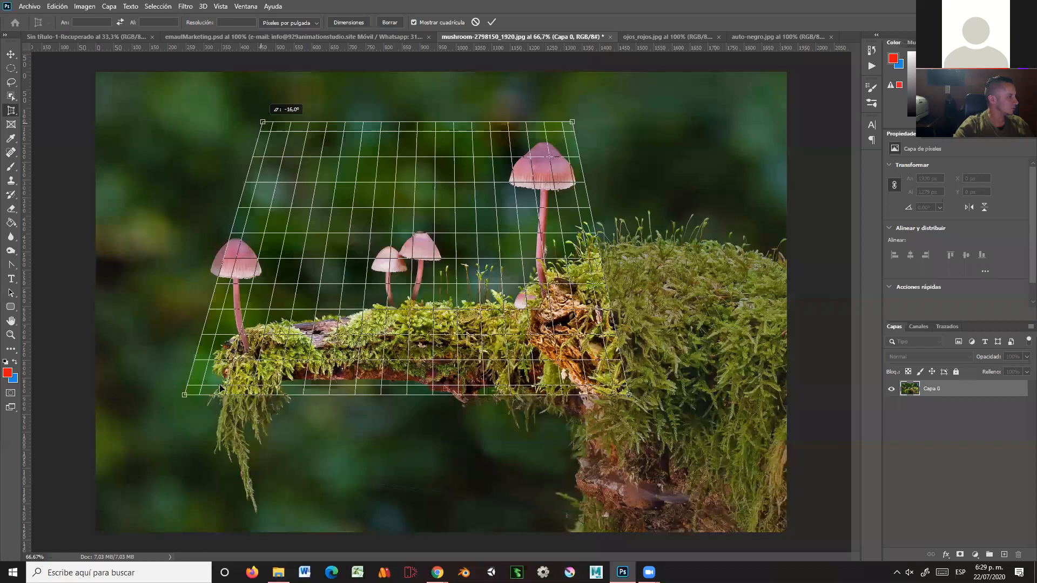
{"action": "left_click_drag", "start_coordinate": [145, 396], "coordinate": [139, 395]}
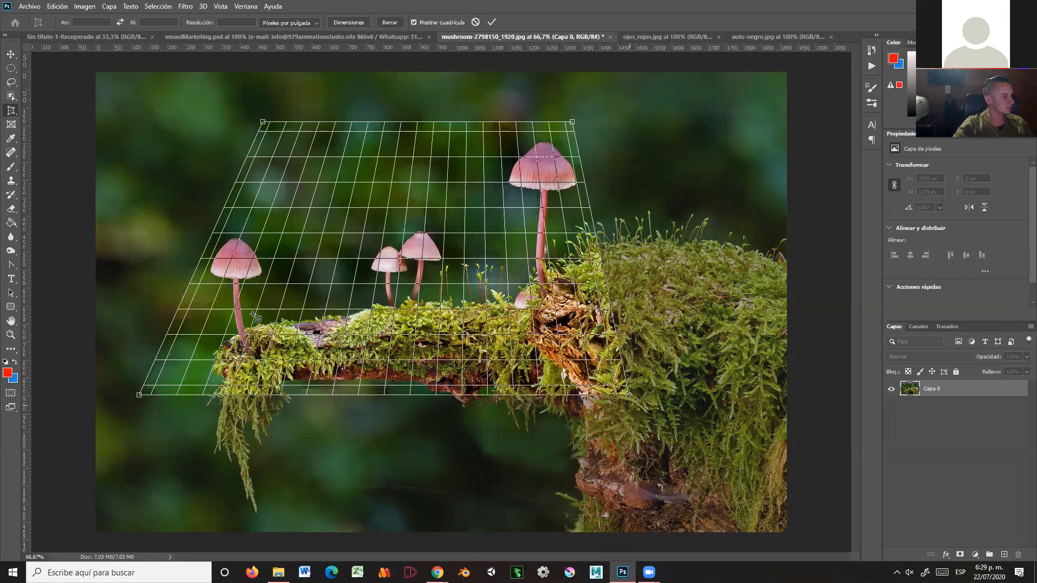
{"action": "key", "text": "Return"}
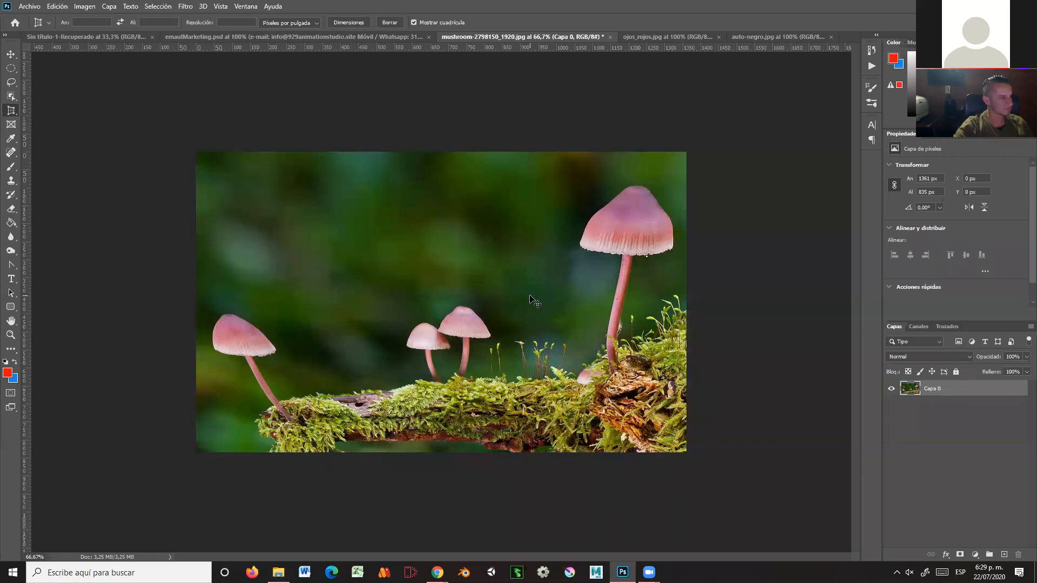
{"action": "key", "text": "ctrl+z"}
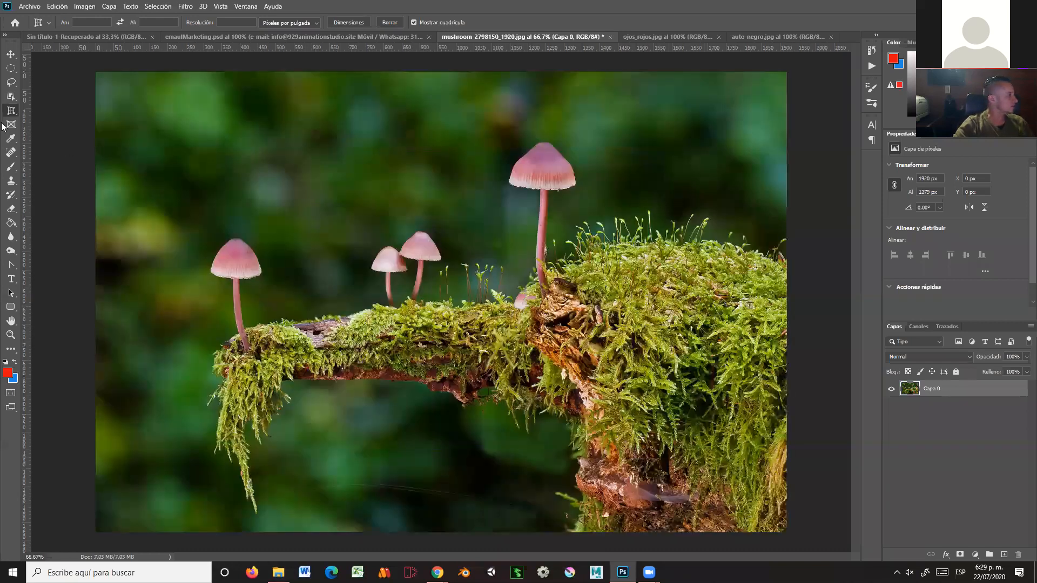
- Choose the Slice tool (Herramienta Sector) and look through the newsletter design in the open emaulMarketing.psd document
{"action": "right_click", "coordinate": [14, 112]}
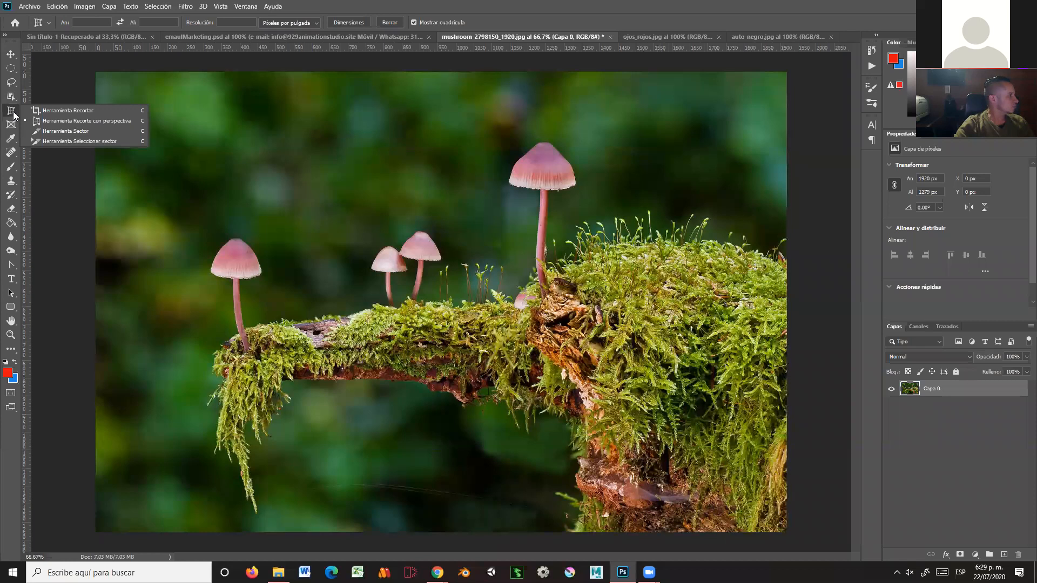
{"action": "left_click", "coordinate": [58, 131]}
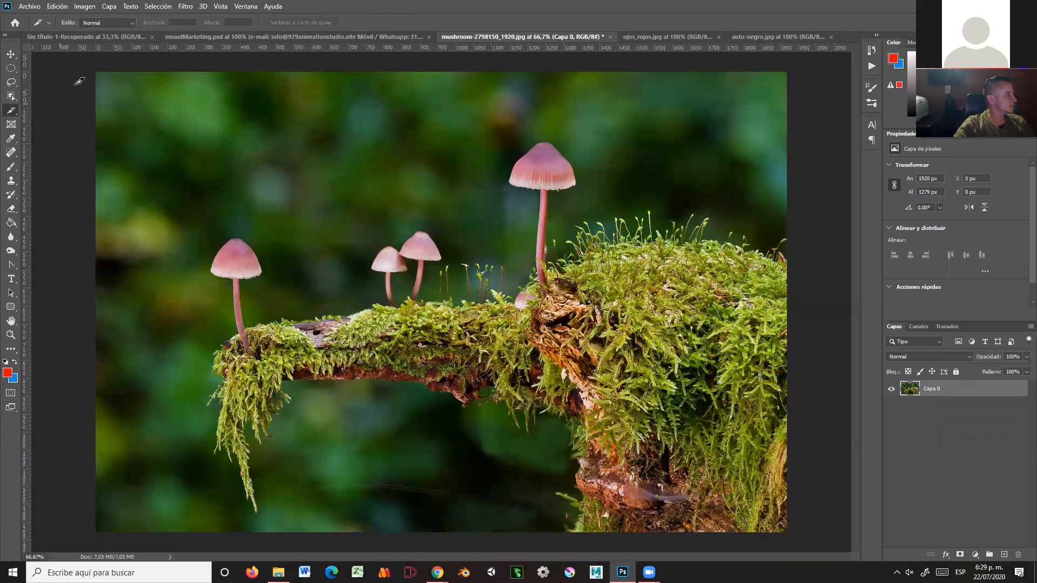
{"action": "left_click", "coordinate": [190, 37]}
{"action": "scroll", "coordinate": [415, 198], "scroll_direction": "down", "scroll_amount": 3}
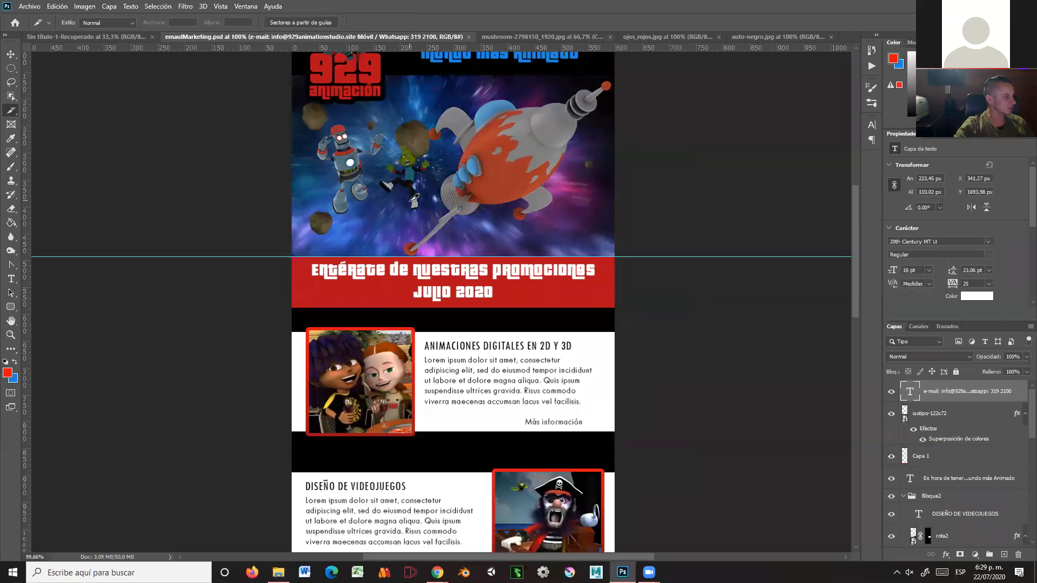
{"action": "scroll", "coordinate": [415, 198], "scroll_direction": "down", "scroll_amount": 5}
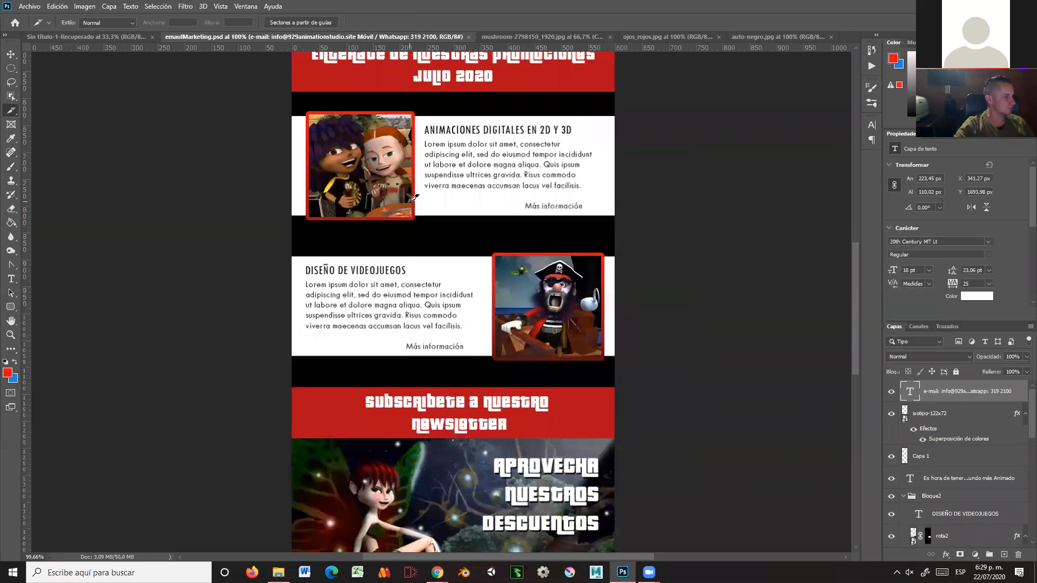
{"action": "scroll", "coordinate": [414, 198], "scroll_direction": "down", "scroll_amount": 8}
{"action": "left_click_drag", "start_coordinate": [858, 384], "coordinate": [852, 281]}
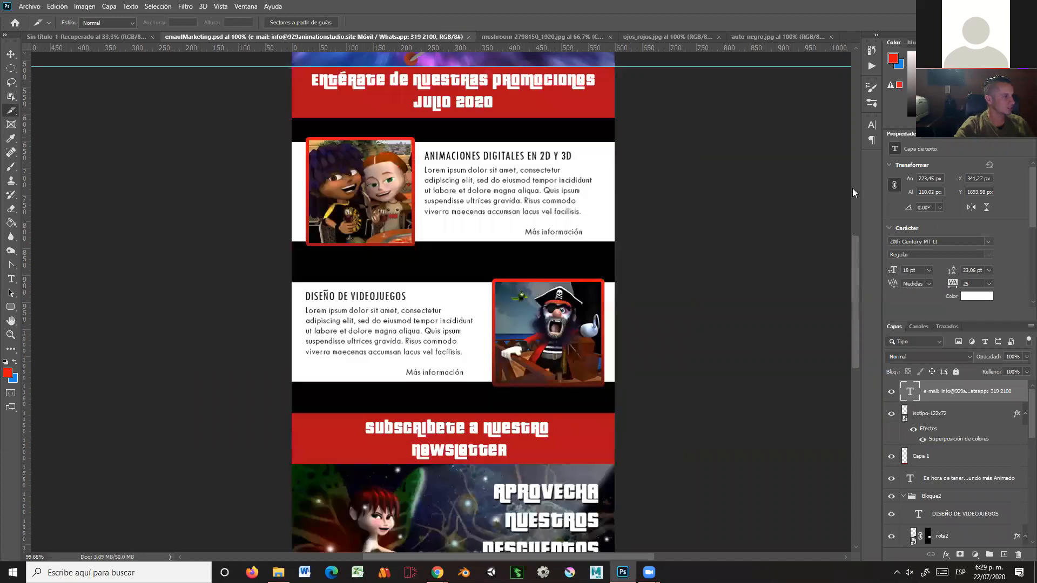
{"action": "scroll", "coordinate": [852, 193], "scroll_direction": "up", "scroll_amount": 6}
- Remove the two horizontal guides, one below the spaceship image and one above the red footer
{"action": "left_click", "coordinate": [11, 54]}
{"action": "left_click_drag", "start_coordinate": [227, 335], "coordinate": [238, 38]}
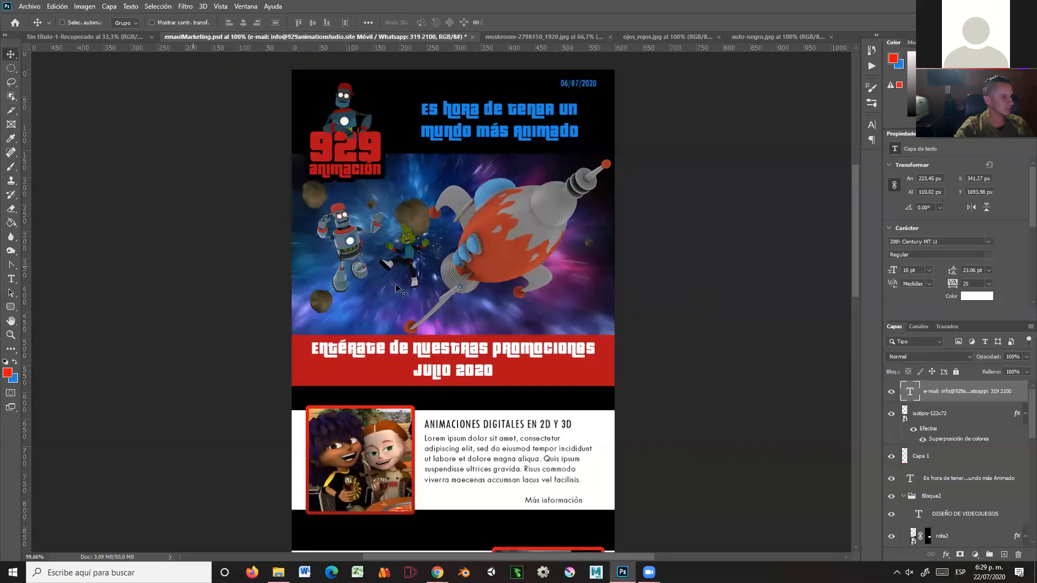
{"action": "scroll", "coordinate": [854, 193], "scroll_direction": "up", "scroll_amount": 1}
{"action": "scroll", "coordinate": [854, 189], "scroll_direction": "down", "scroll_amount": 3}
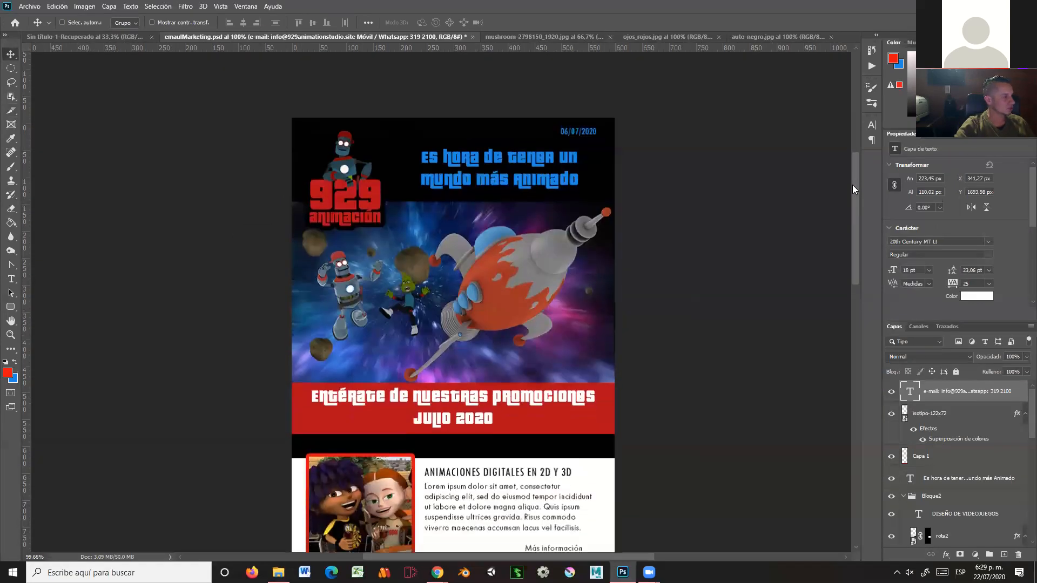
{"action": "left_click_drag", "start_coordinate": [851, 204], "coordinate": [857, 395]}
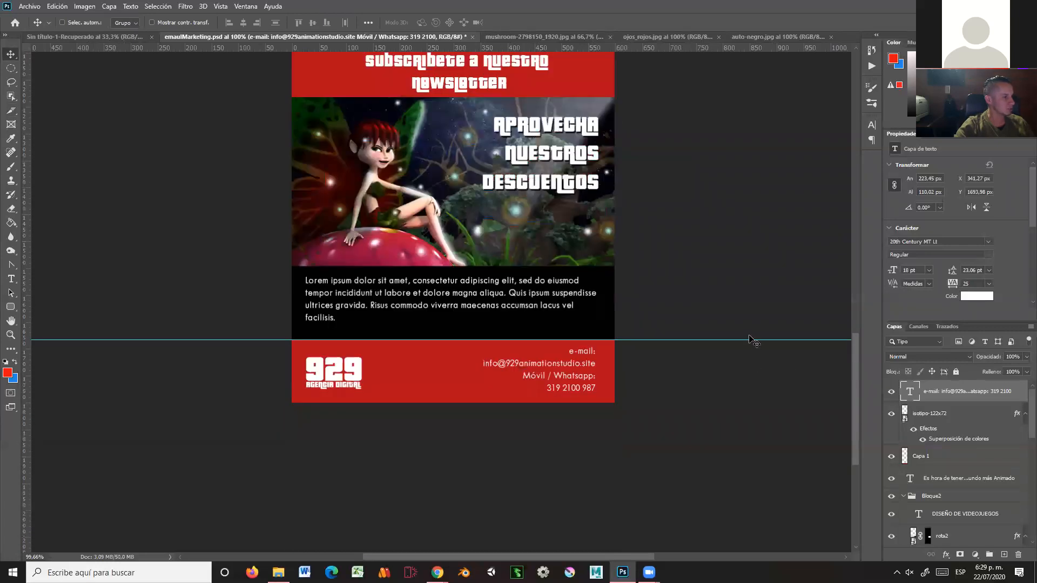
{"action": "left_click_drag", "start_coordinate": [752, 340], "coordinate": [743, 44]}
- Draw full-width slices over the newsletter's upper area with the Slice tool, starting with the logo and headline band
{"action": "scroll", "coordinate": [845, 283], "scroll_direction": "up", "scroll_amount": 10}
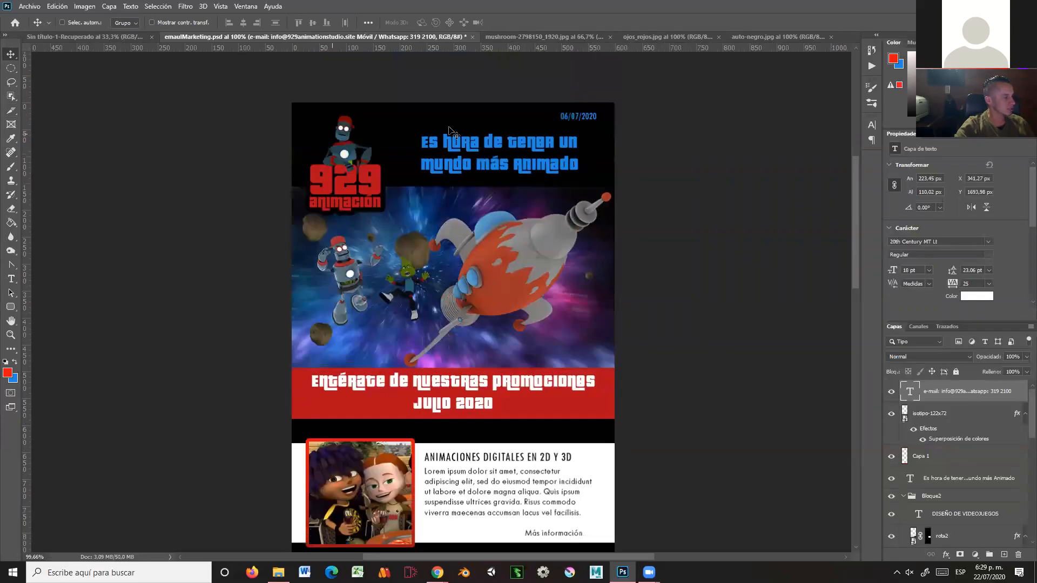
{"action": "scroll", "coordinate": [856, 199], "scroll_direction": "down", "scroll_amount": 3}
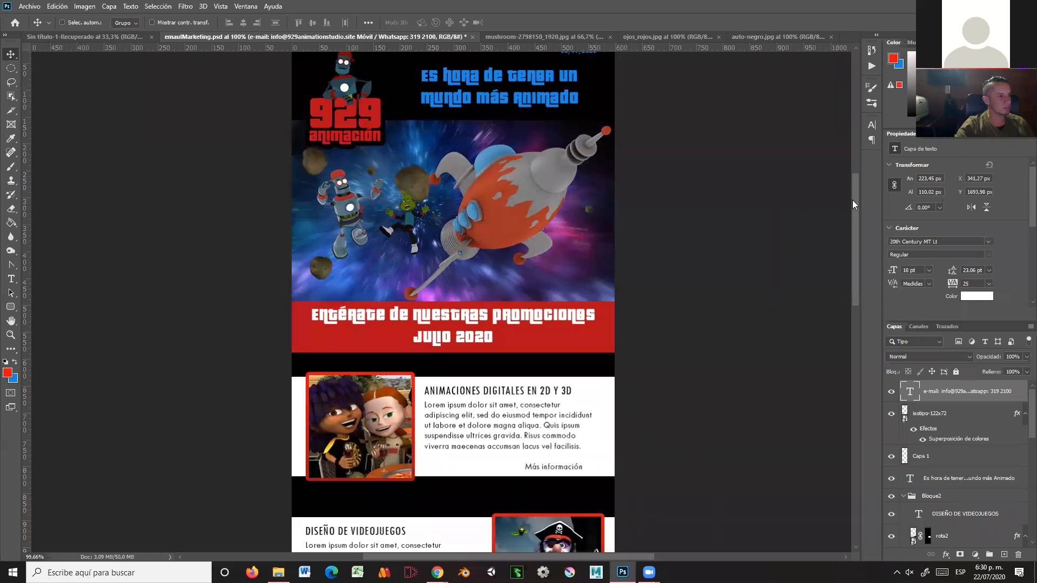
{"action": "left_click_drag", "start_coordinate": [854, 200], "coordinate": [851, 176]}
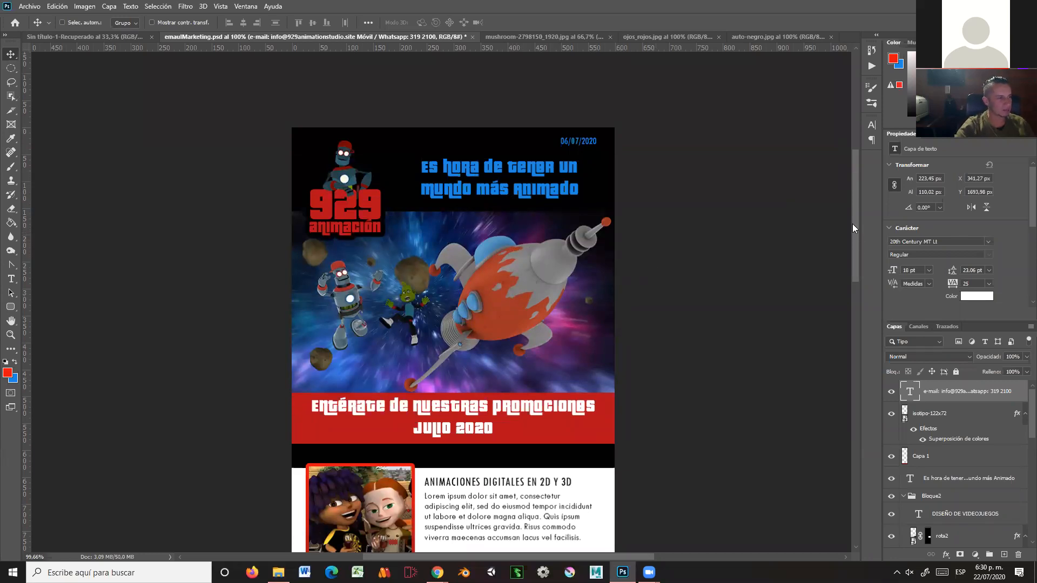
{"action": "left_click_drag", "start_coordinate": [853, 225], "coordinate": [853, 333]}
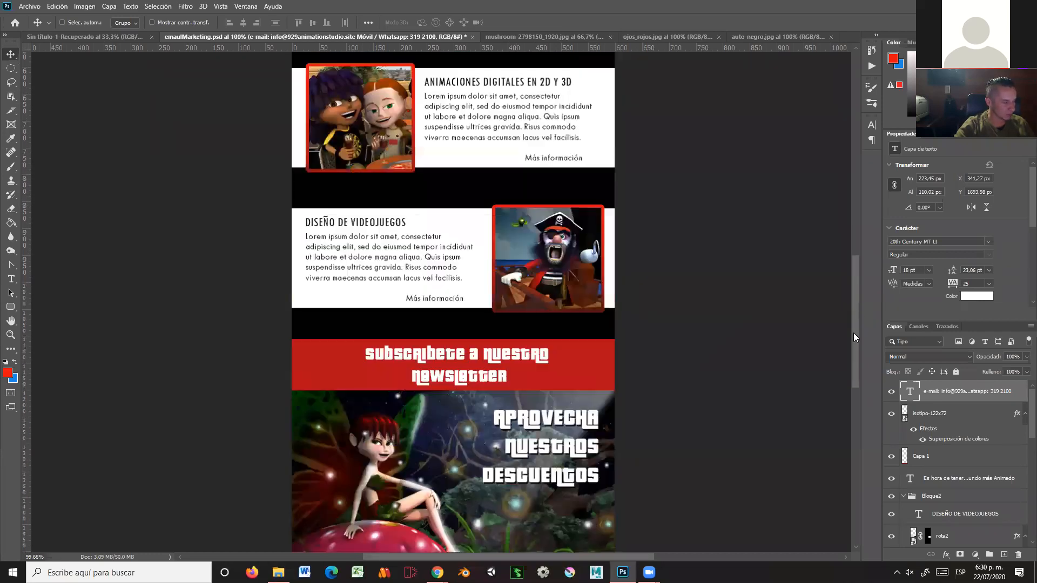
{"action": "left_click_drag", "start_coordinate": [852, 385], "coordinate": [856, 214]}
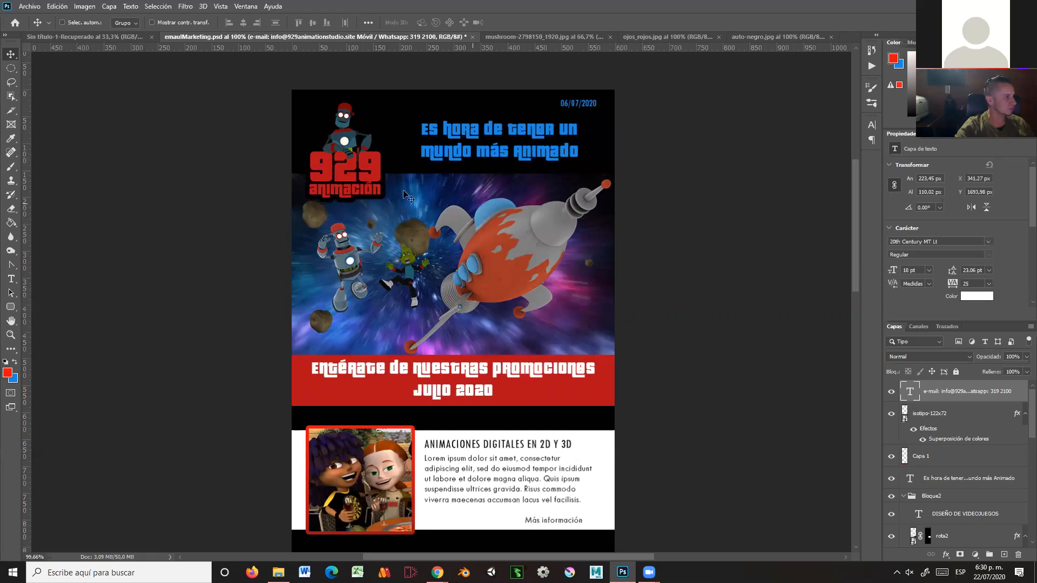
{"action": "left_click", "coordinate": [11, 113]}
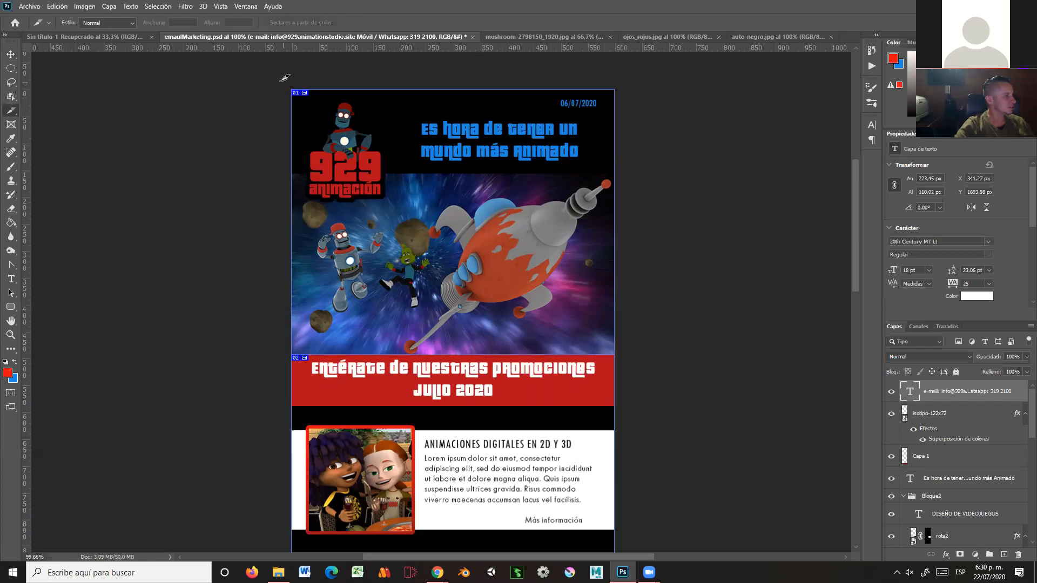
{"action": "left_click_drag", "start_coordinate": [278, 68], "coordinate": [626, 212]}
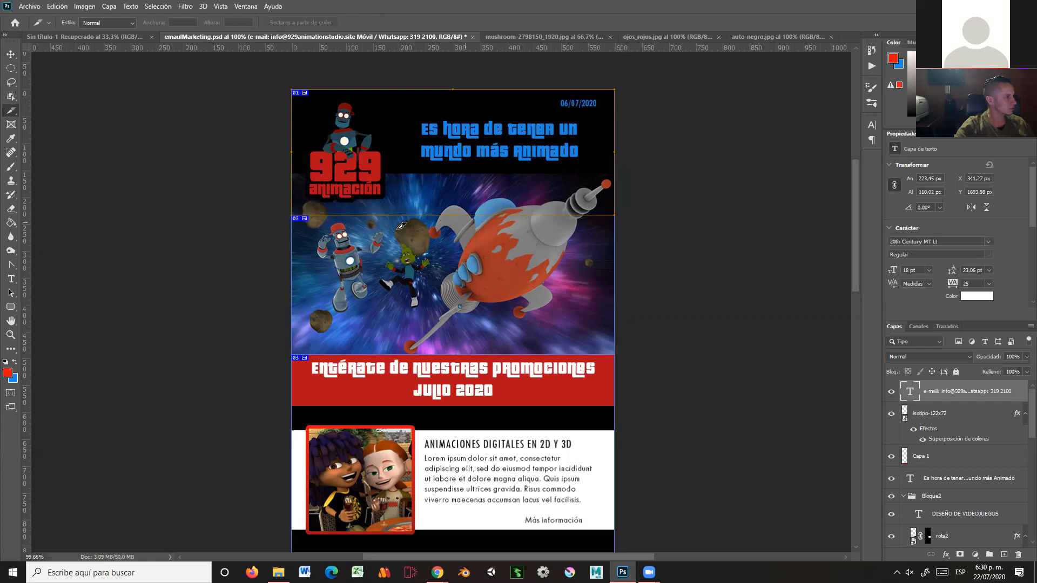
{"action": "left_click_drag", "start_coordinate": [296, 211], "coordinate": [653, 164]}
- Draw a full-width slice around the black Lorem ipsum text block between the fairy image and the red footer
{"action": "key", "text": "space"}
{"action": "left_click_drag", "start_coordinate": [650, 300], "coordinate": [647, 84]}
{"action": "left_click_drag", "start_coordinate": [650, 255], "coordinate": [651, 139]}
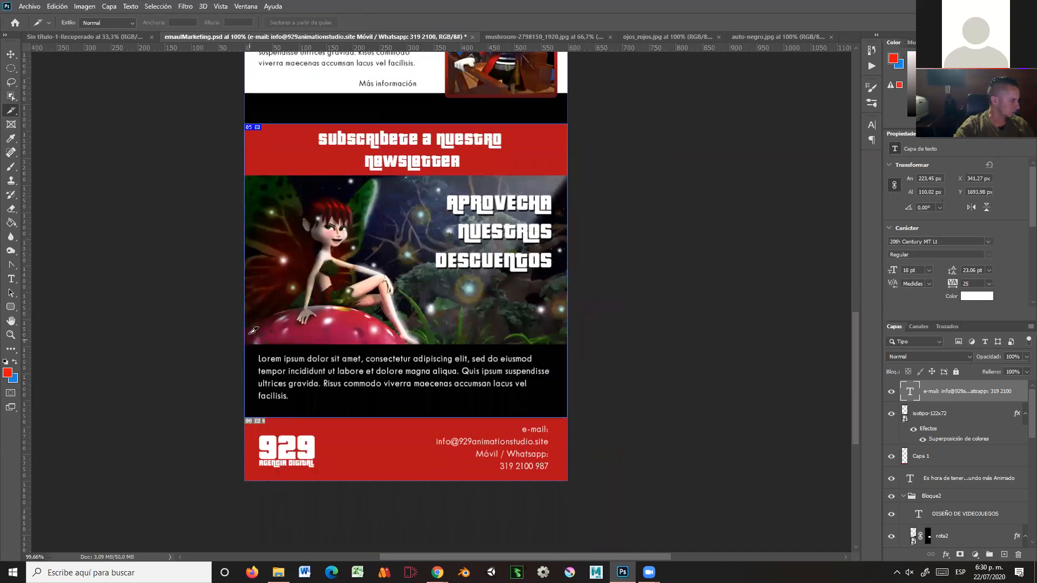
{"action": "left_click_drag", "start_coordinate": [489, 376], "coordinate": [572, 412]}
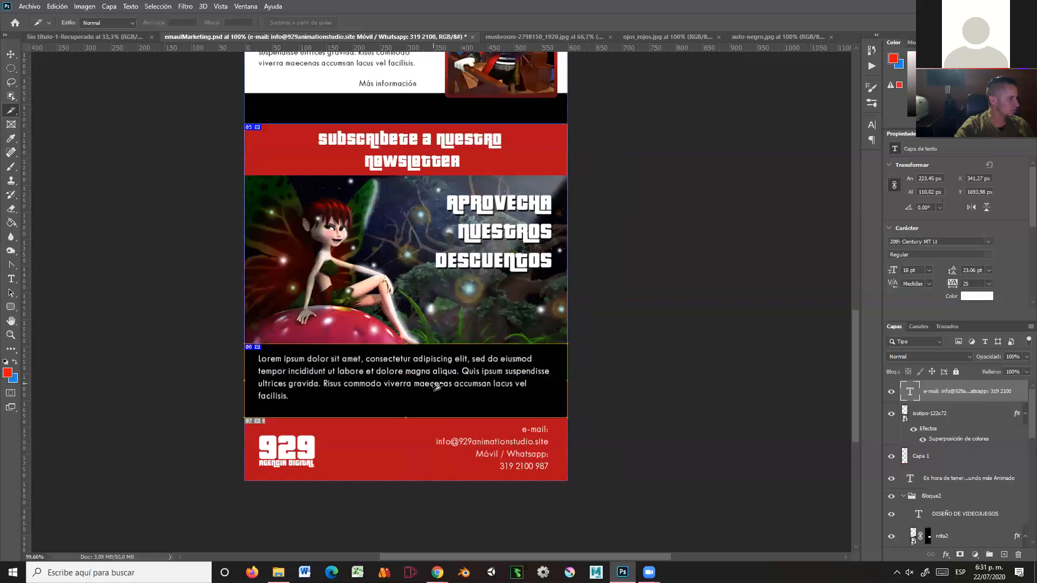
- Open the sliced newsletter design for export with Guardar para Web (heredado)
{"action": "scroll", "coordinate": [435, 387], "scroll_direction": "up", "scroll_amount": 4}
{"action": "scroll", "coordinate": [434, 343], "scroll_direction": "up", "scroll_amount": 7}
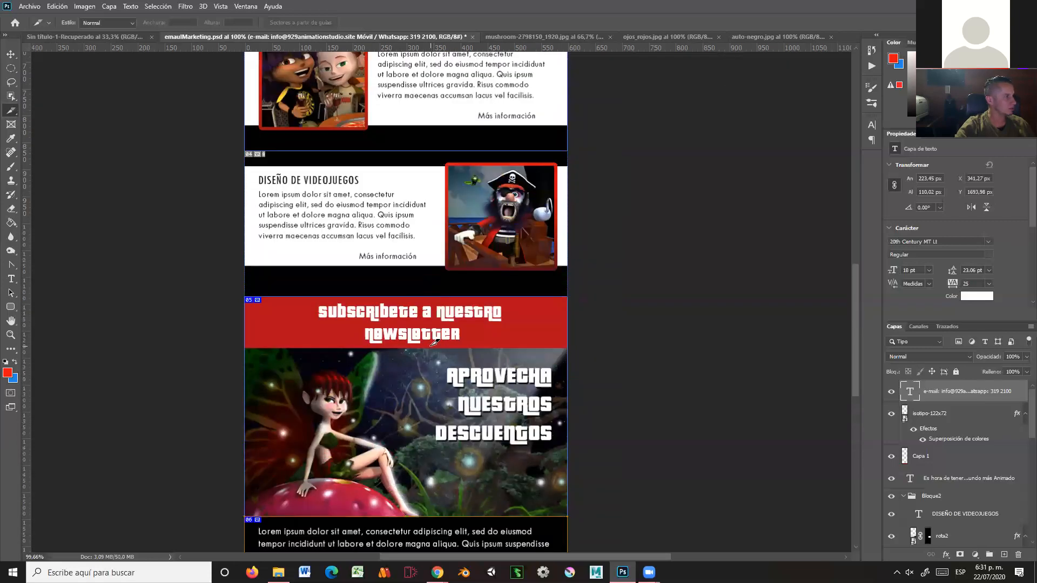
{"action": "scroll", "coordinate": [435, 316], "scroll_direction": "up", "scroll_amount": 6}
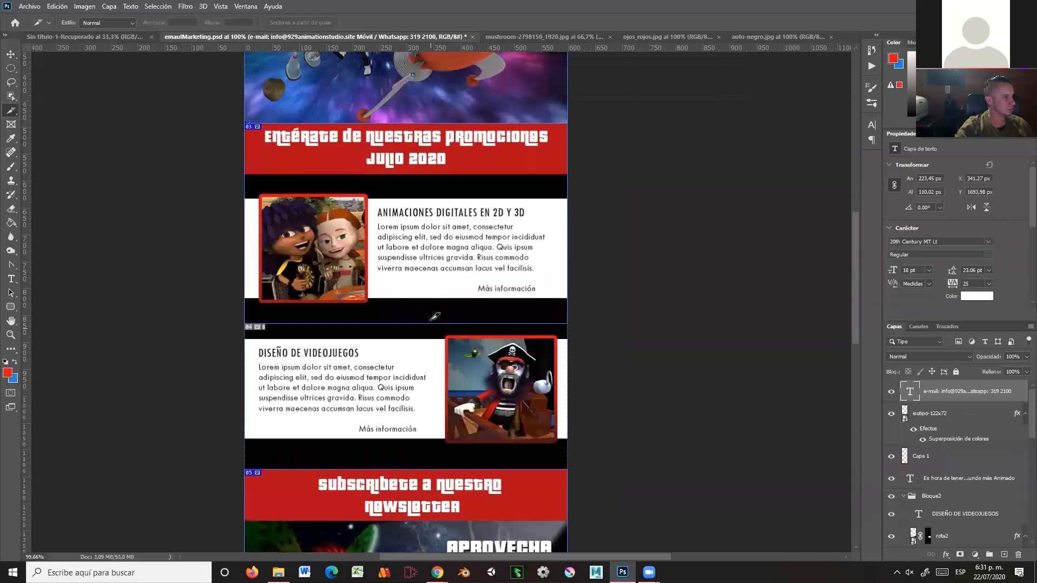
{"action": "scroll", "coordinate": [435, 316], "scroll_direction": "up", "scroll_amount": 3}
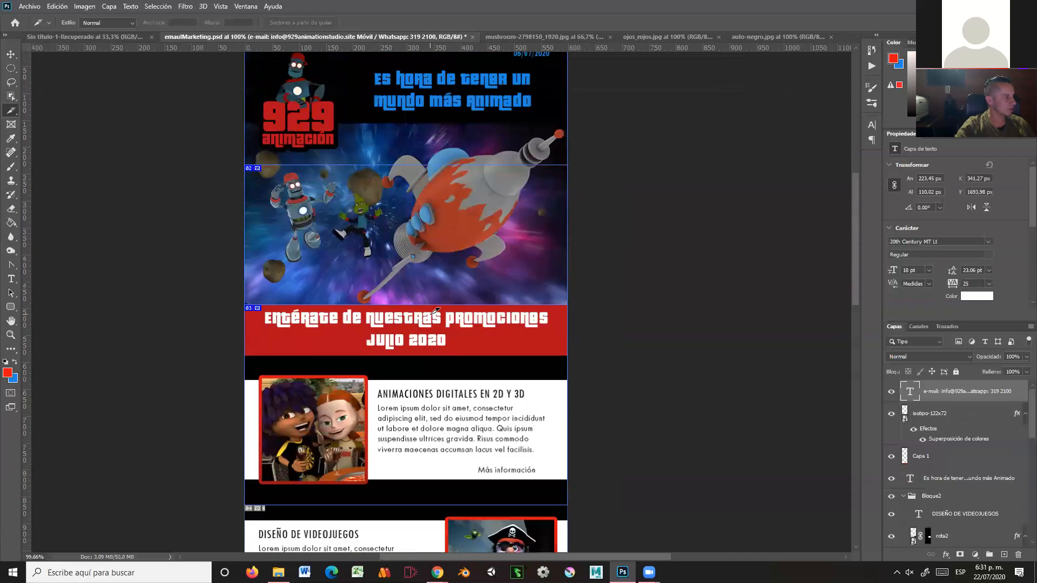
{"action": "scroll", "coordinate": [435, 311], "scroll_direction": "up", "scroll_amount": 1}
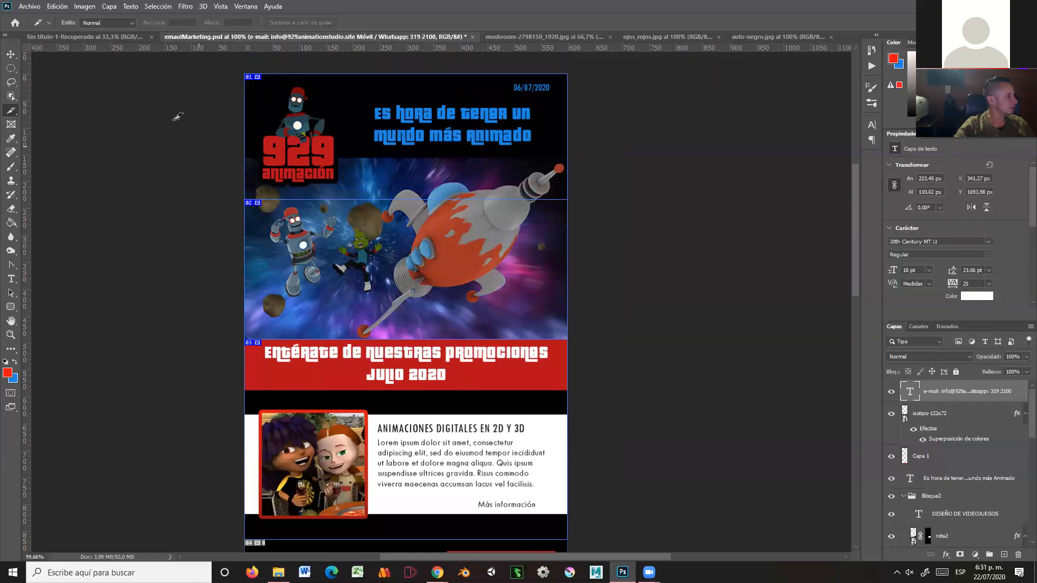
{"action": "left_click", "coordinate": [31, 7]}
{"action": "mouse_move", "coordinate": [39, 165]}
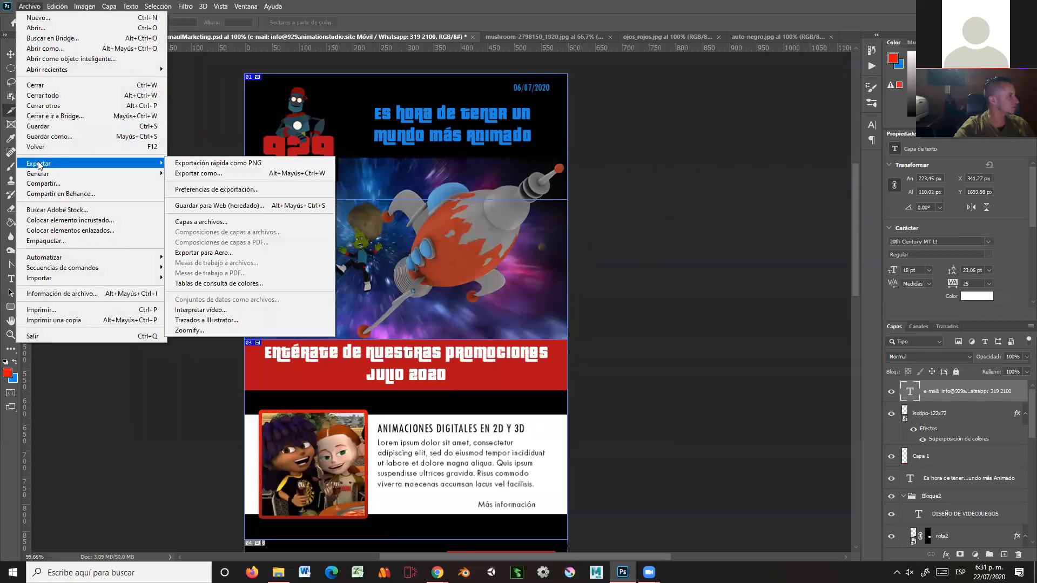
{"action": "left_click", "coordinate": [199, 205]}
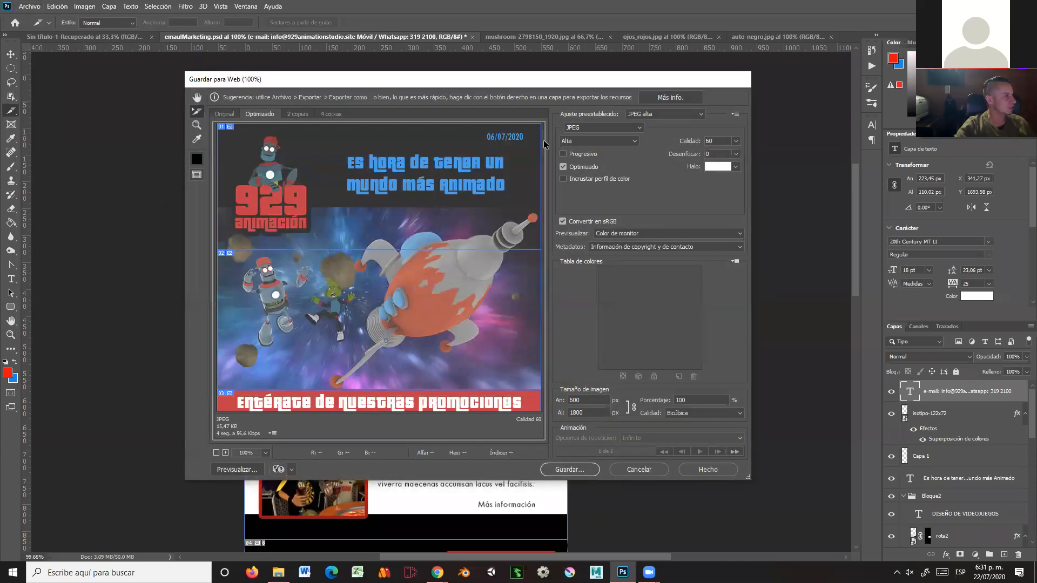
- Select the logo and headline slice in the export preview and keep the JPEG alta preset with JPEG format
{"action": "left_click", "coordinate": [482, 147]}
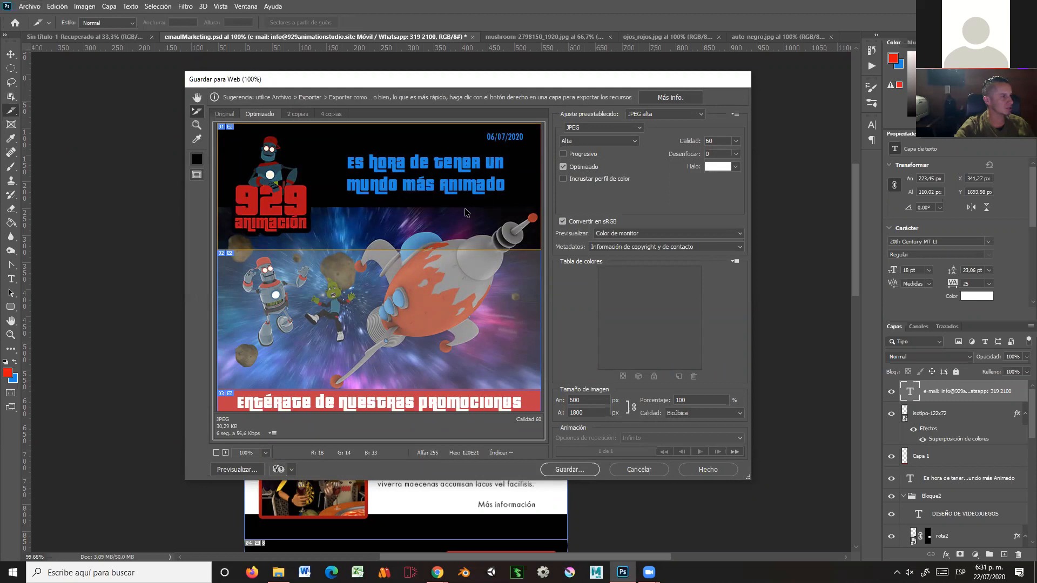
{"action": "left_click", "coordinate": [702, 115]}
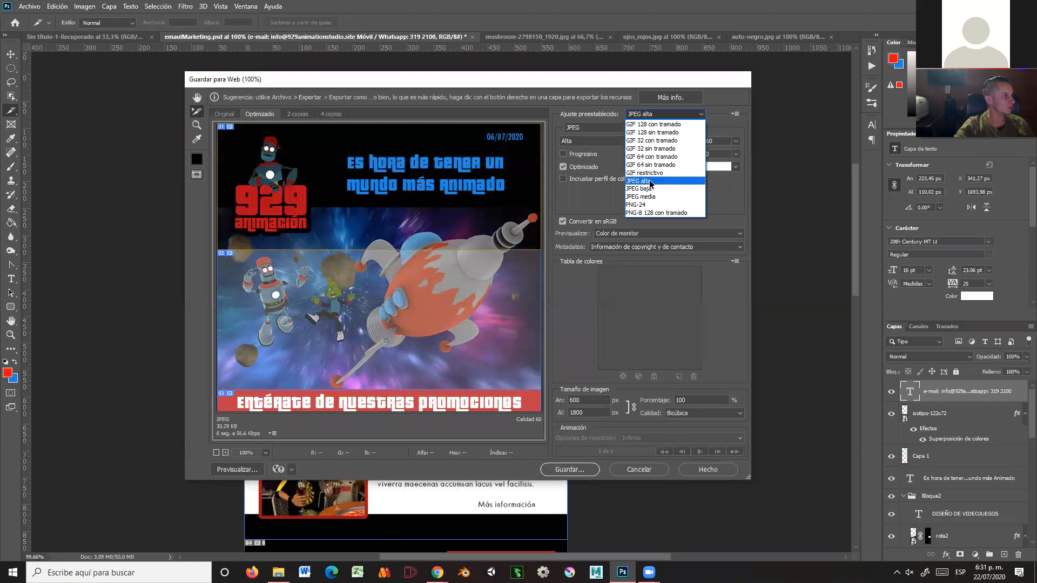
{"action": "left_click", "coordinate": [590, 207]}
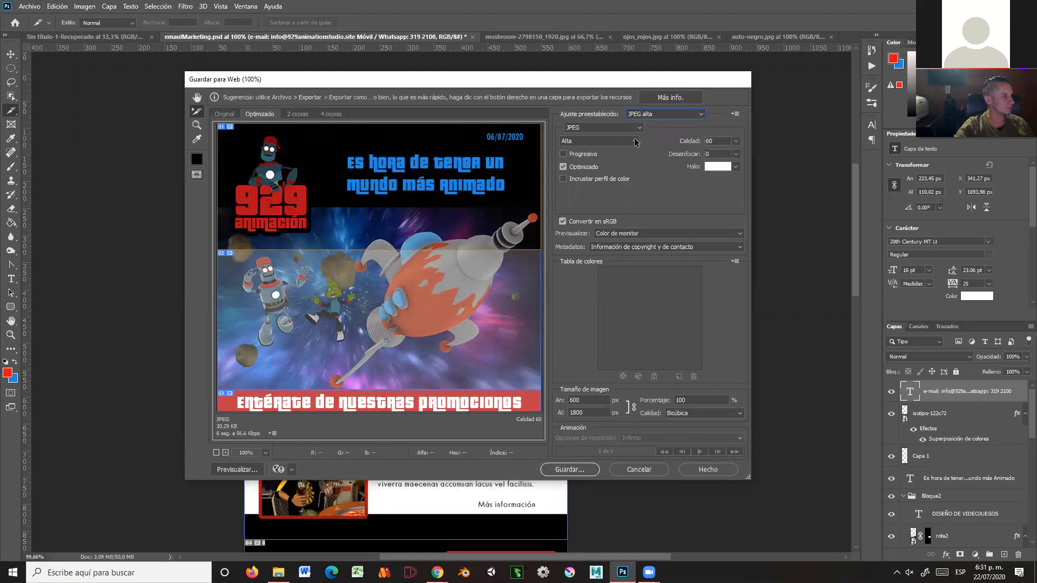
{"action": "left_click", "coordinate": [636, 127]}
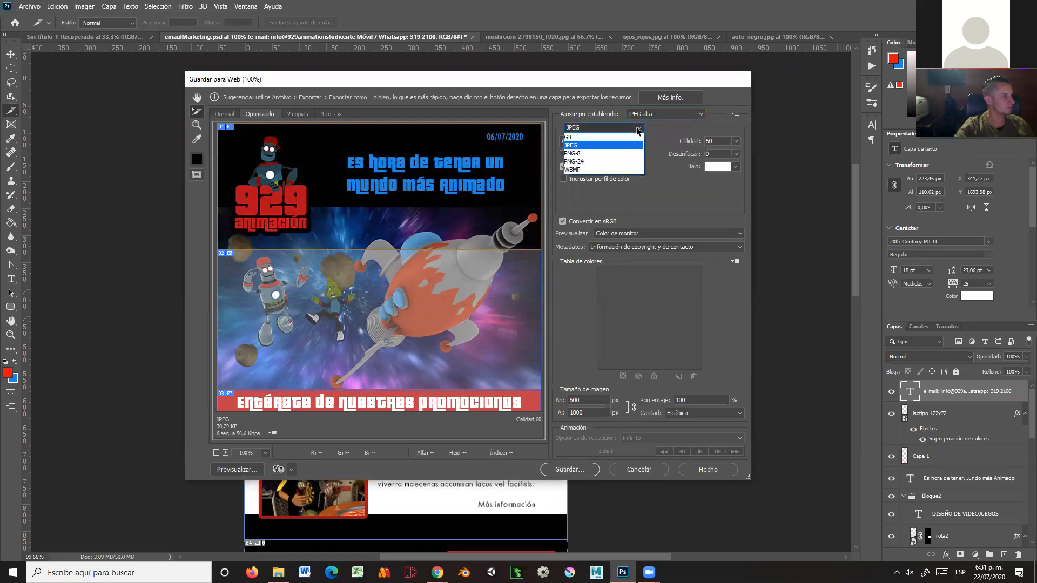
{"action": "left_click", "coordinate": [580, 145]}
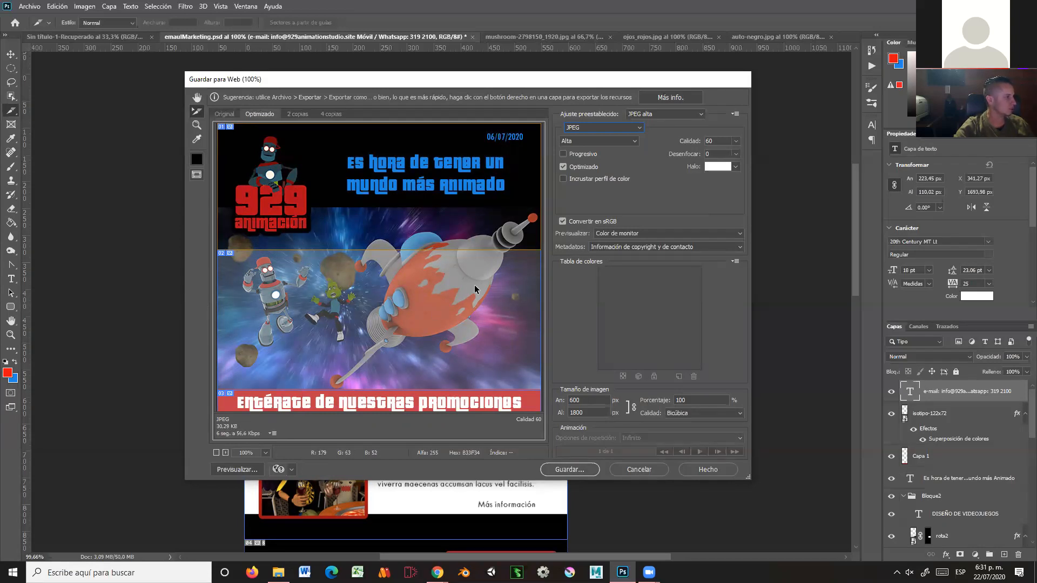
- Select the following slices one by one to check their JPEG settings, from the spaceship image down to the newsletter subscription block
{"action": "left_click", "coordinate": [473, 312]}
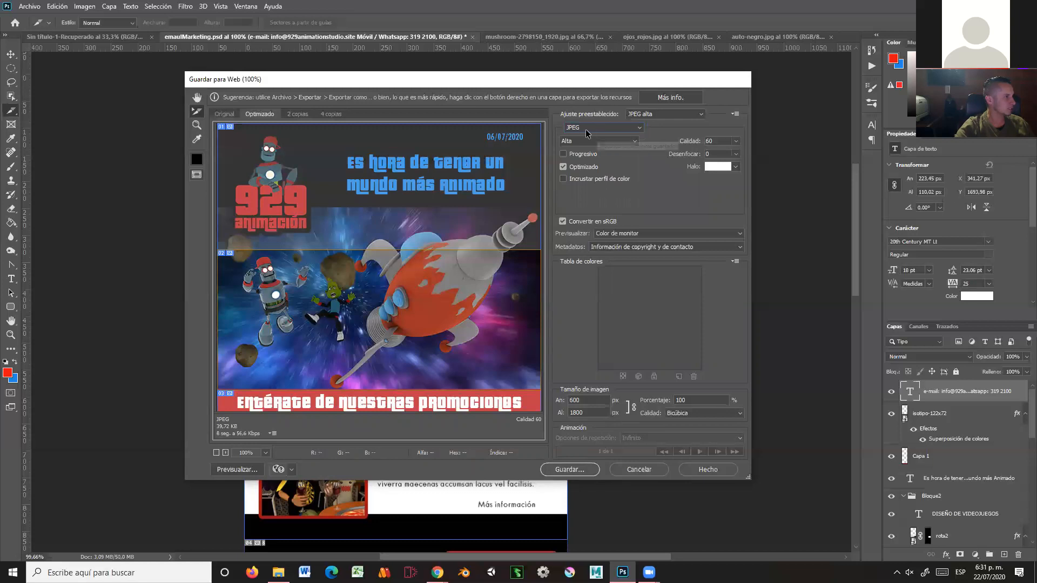
{"action": "scroll", "coordinate": [457, 291], "scroll_direction": "down", "scroll_amount": 4}
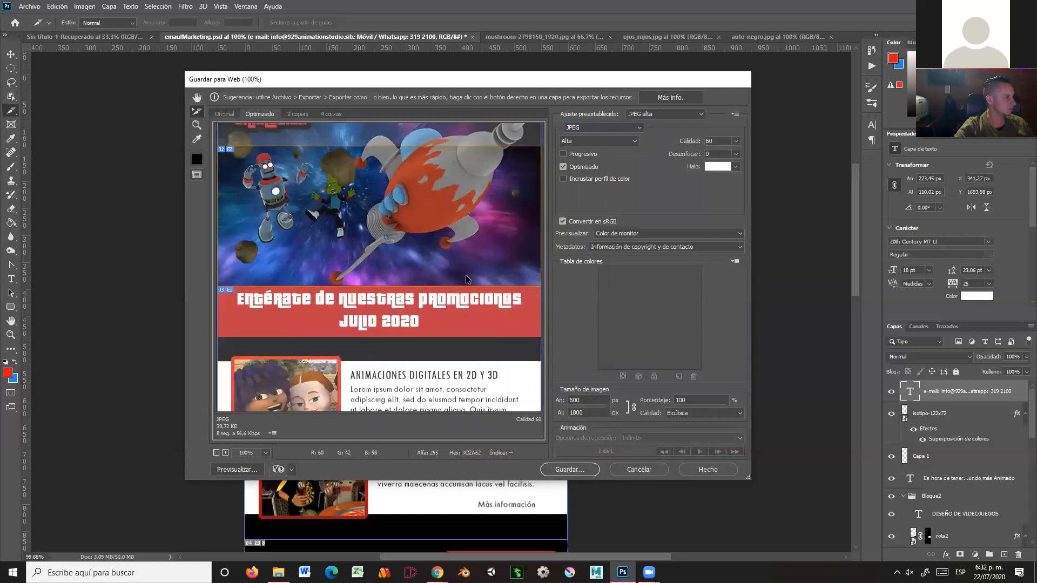
{"action": "left_click", "coordinate": [465, 309]}
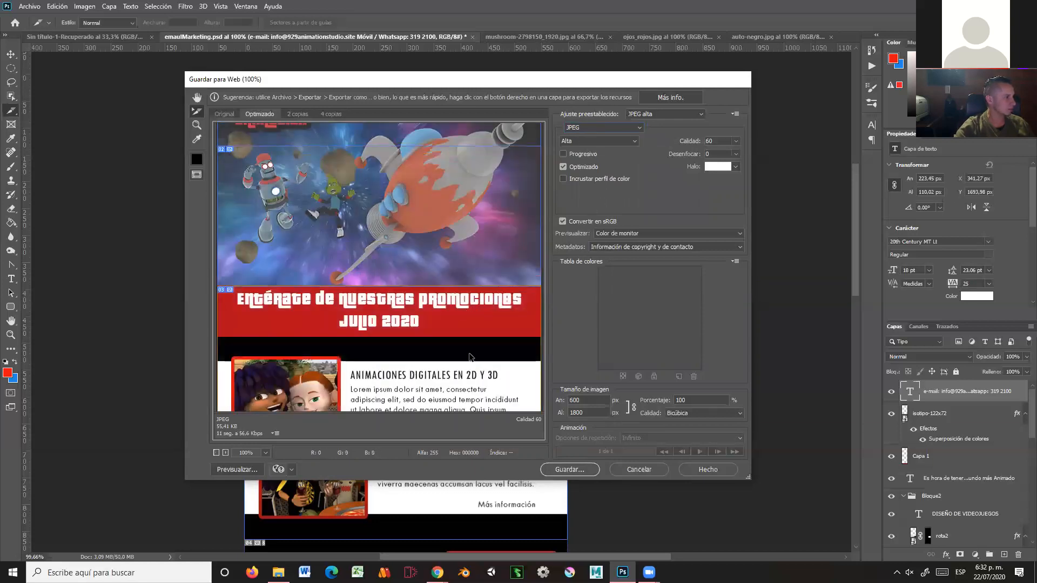
{"action": "scroll", "coordinate": [470, 357], "scroll_direction": "down", "scroll_amount": 4}
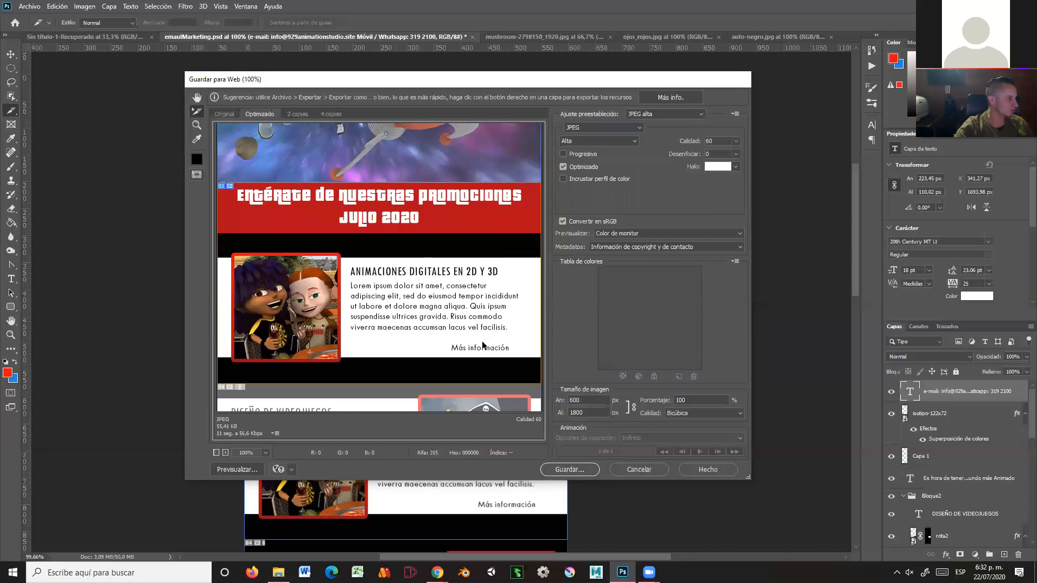
{"action": "scroll", "coordinate": [479, 343], "scroll_direction": "down", "scroll_amount": 3}
{"action": "left_click", "coordinate": [408, 391]}
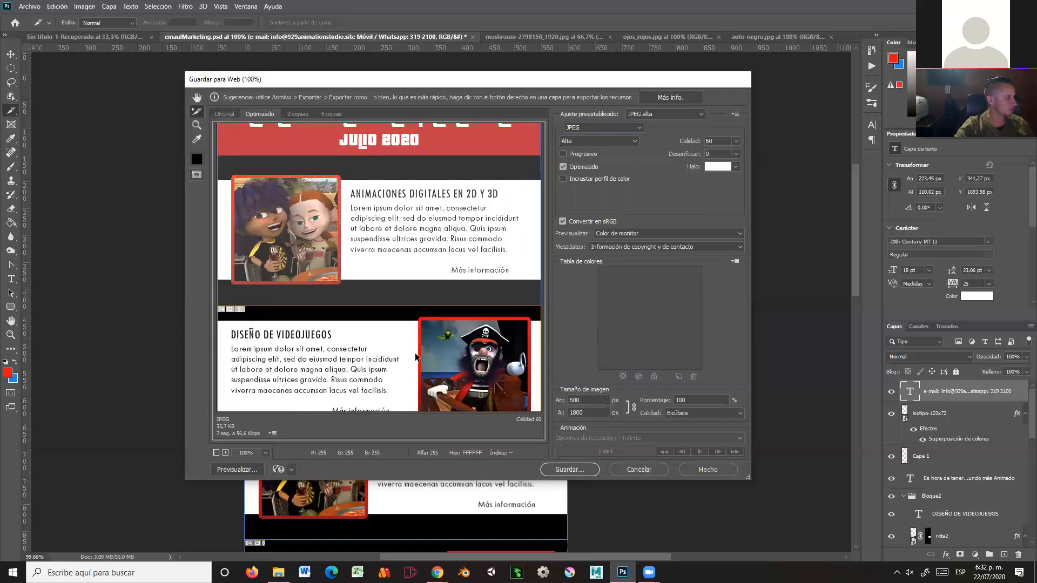
{"action": "scroll", "coordinate": [416, 357], "scroll_direction": "down", "scroll_amount": 5}
{"action": "left_click", "coordinate": [460, 375]}
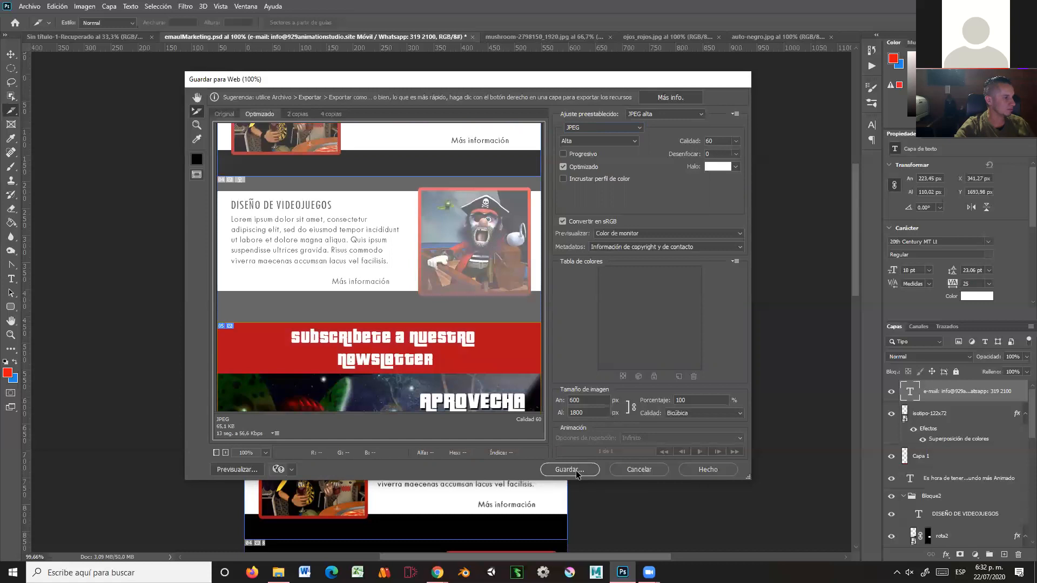
- Start saving the optimized slices, keeping HTML e imágenes as the output format
{"action": "left_click", "coordinate": [576, 470]}
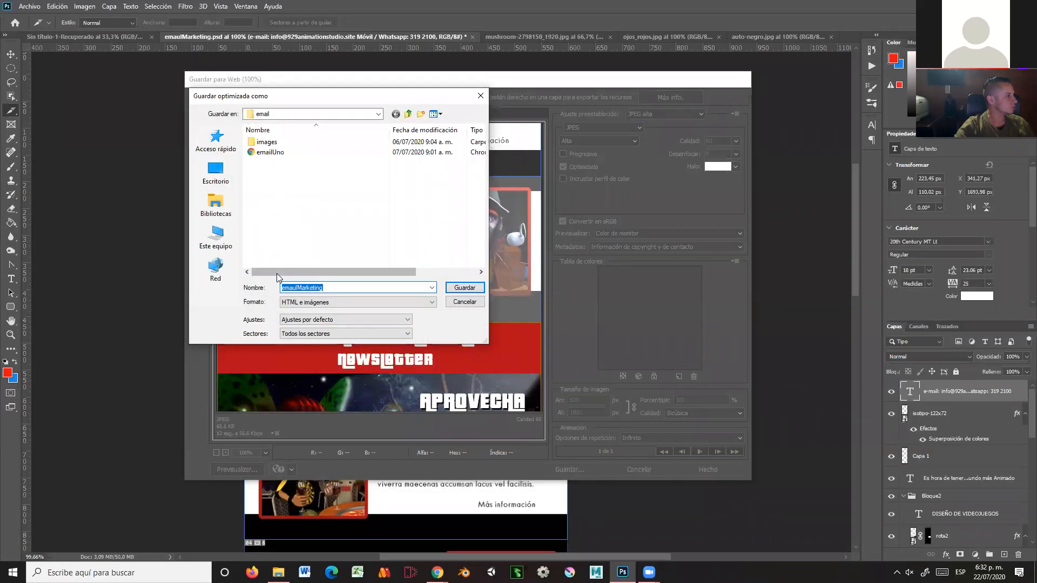
{"action": "left_click", "coordinate": [433, 305]}
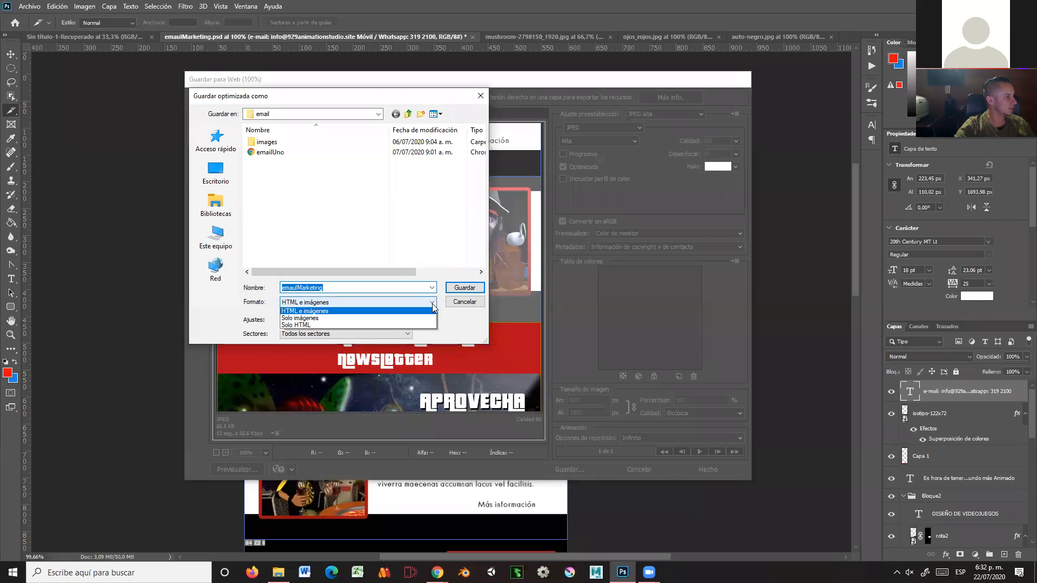
{"action": "left_click", "coordinate": [307, 313]}
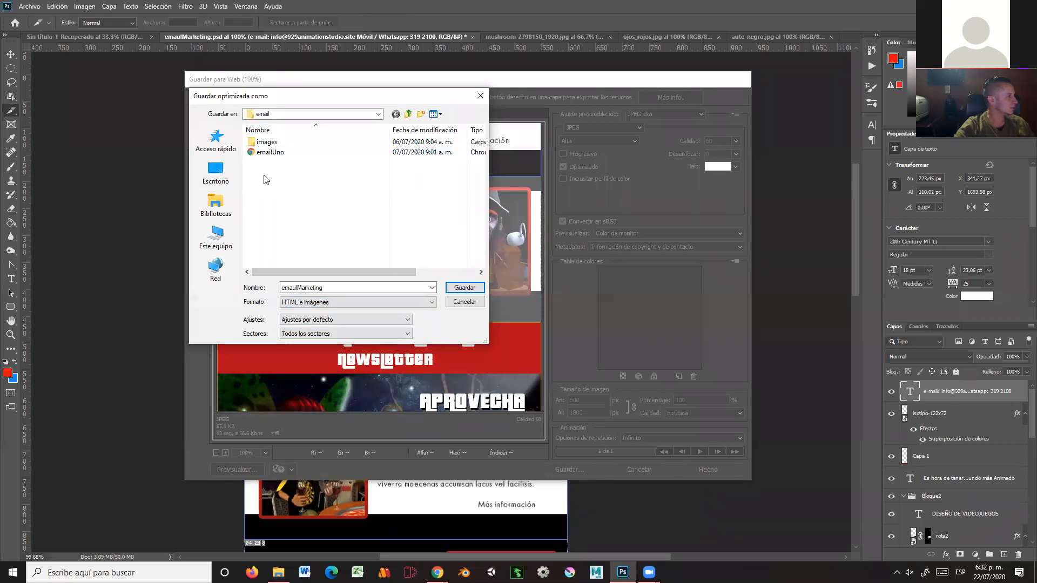
- Create a new folder on the desktop and save the export inside it as emaulMarketing.html
{"action": "left_click", "coordinate": [235, 176]}
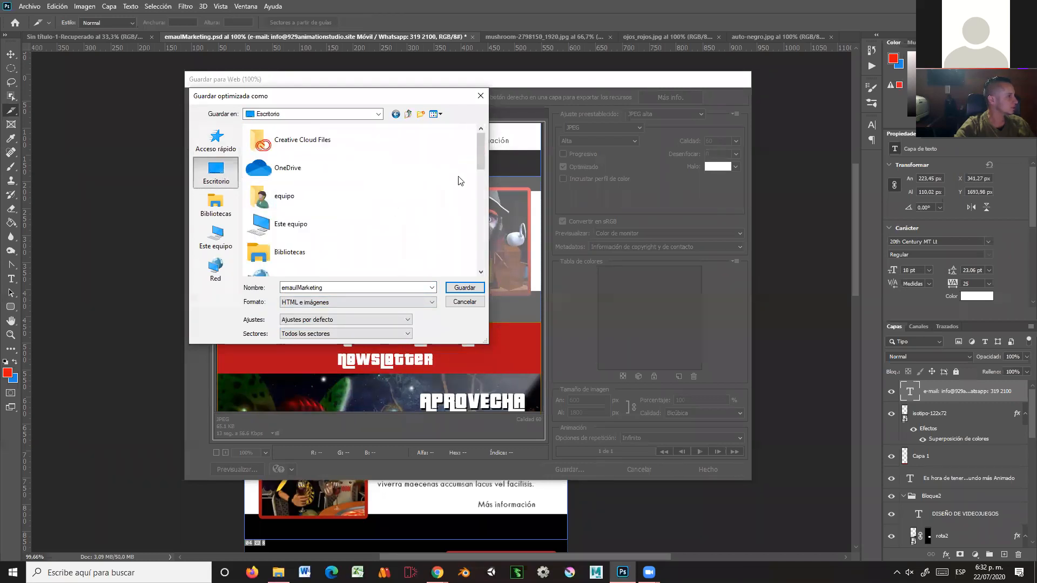
{"action": "right_click", "coordinate": [412, 201]}
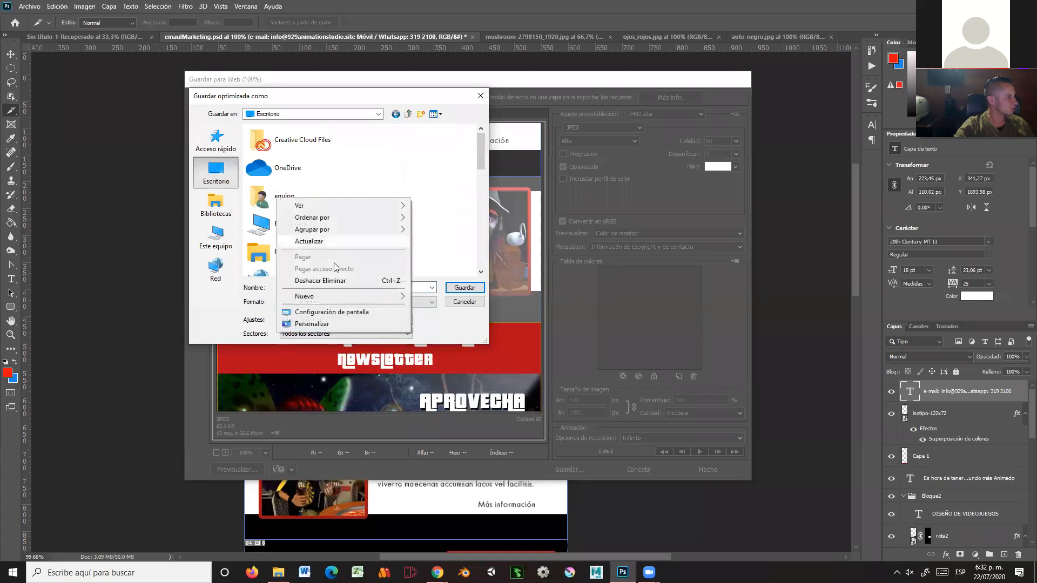
{"action": "mouse_move", "coordinate": [370, 301]}
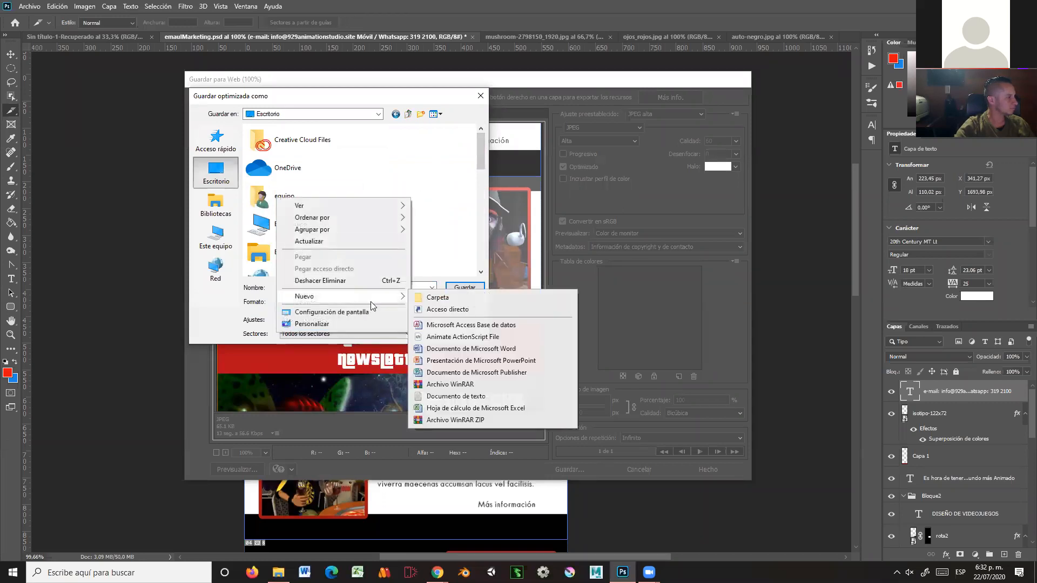
{"action": "left_click", "coordinate": [432, 297]}
{"action": "left_click", "coordinate": [290, 263]}
{"action": "double_click", "coordinate": [291, 263]}
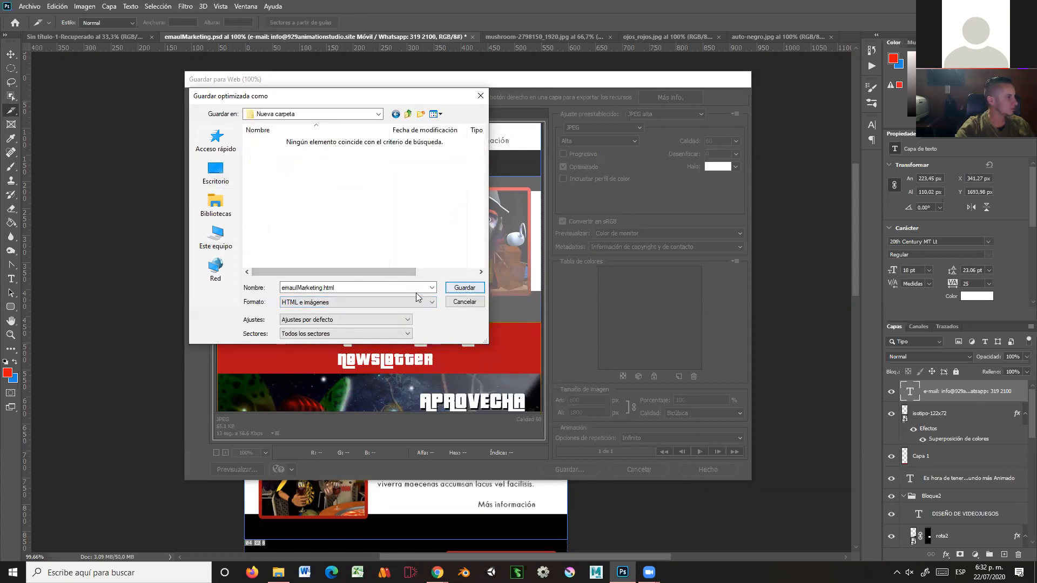
{"action": "left_click", "coordinate": [457, 289]}
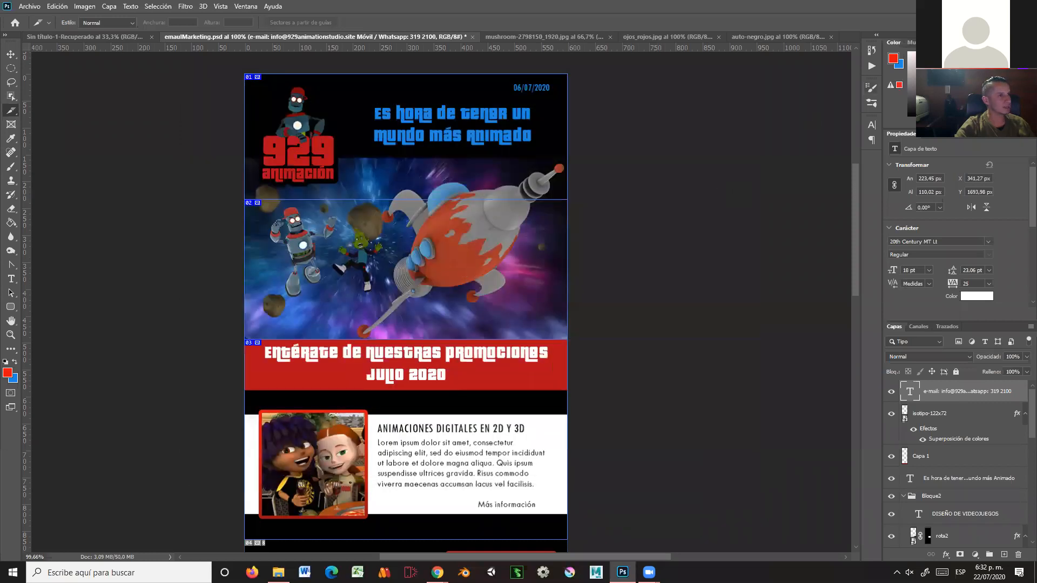
- Switch to the desktop, minimize the image folder window and open Nueva carpeta to examine the exported files
{"action": "left_click", "coordinate": [982, 6]}
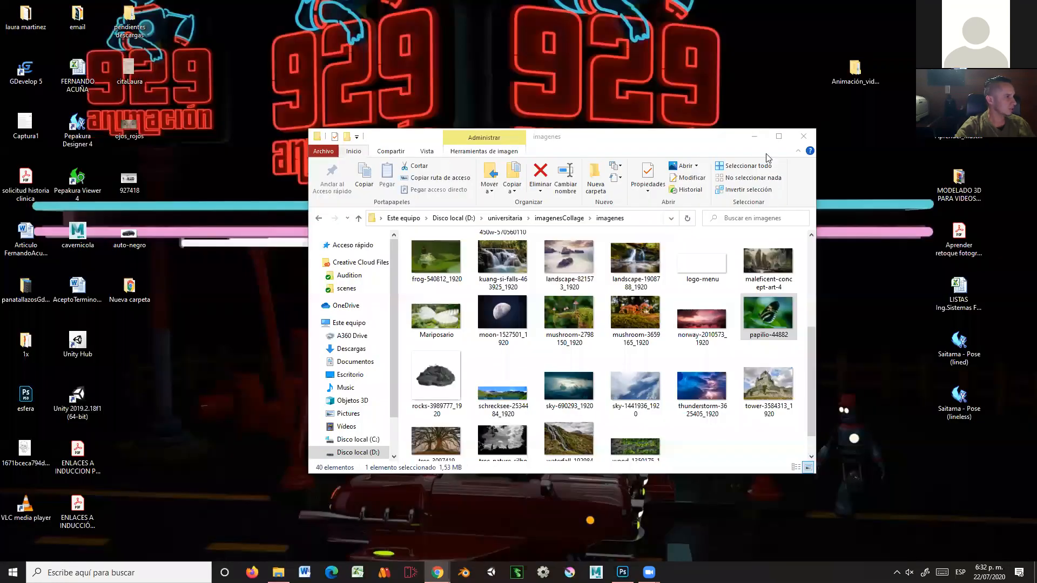
{"action": "left_click", "coordinate": [754, 137]}
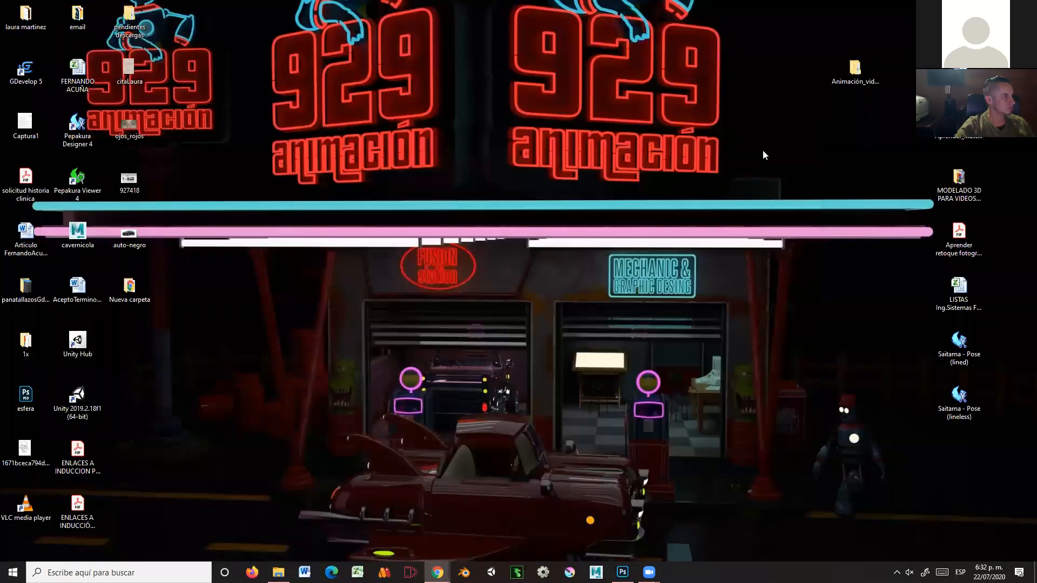
{"action": "double_click", "coordinate": [129, 292]}
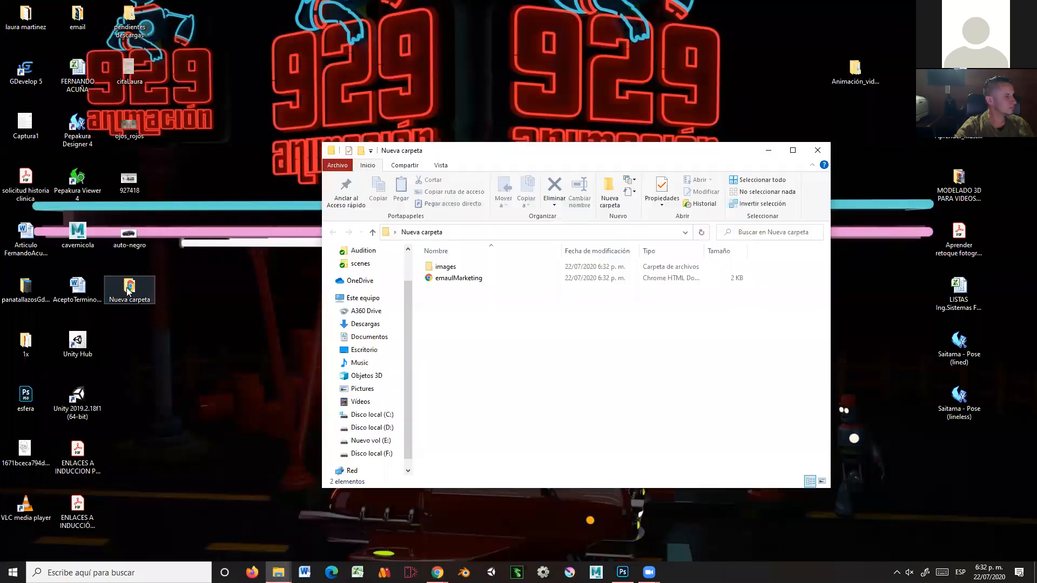
{"action": "left_click_drag", "start_coordinate": [484, 154], "coordinate": [454, 69]}
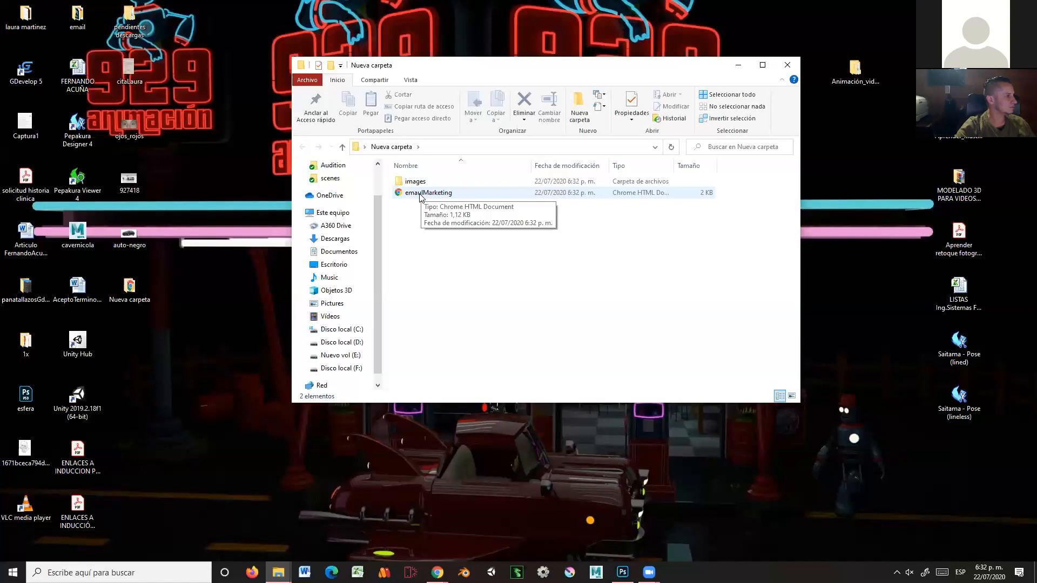
- Open the exported emaulMarketing page in Chrome and look through the whole newsletter, returning to its beginning
{"action": "double_click", "coordinate": [420, 193]}
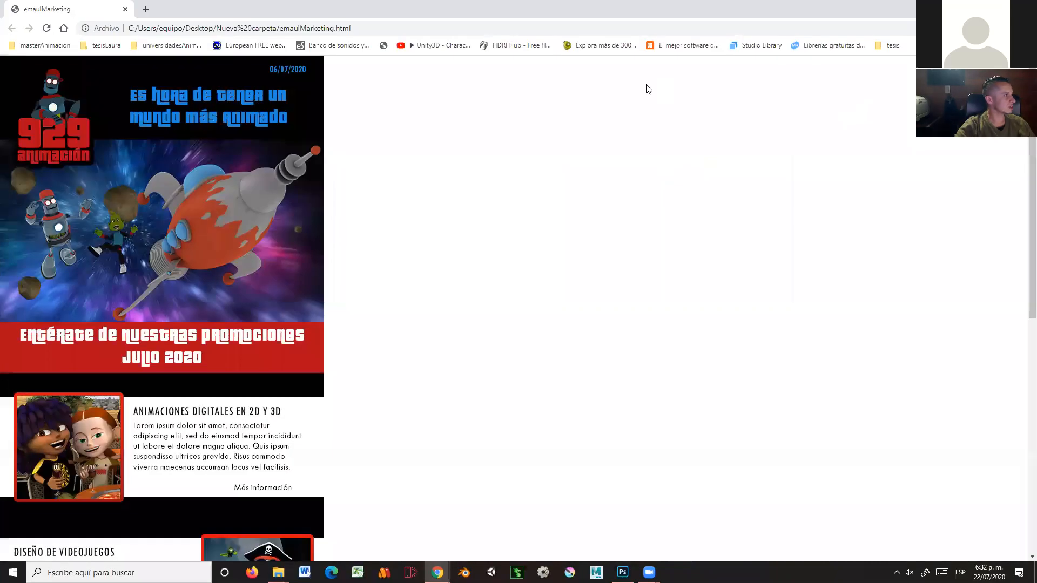
{"action": "scroll", "coordinate": [219, 171], "scroll_direction": "down", "scroll_amount": 9}
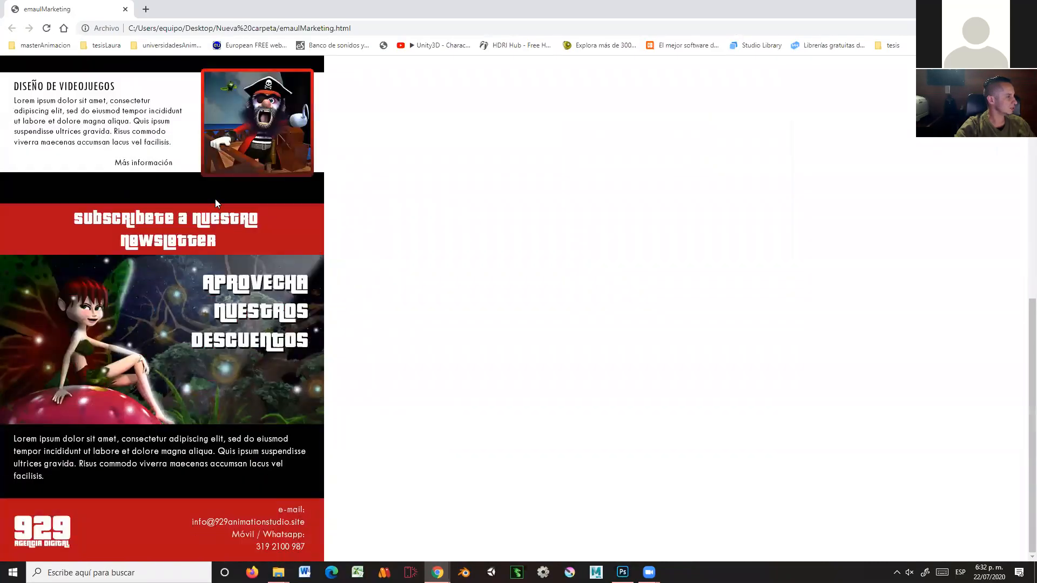
{"action": "scroll", "coordinate": [215, 203], "scroll_direction": "up", "scroll_amount": 9}
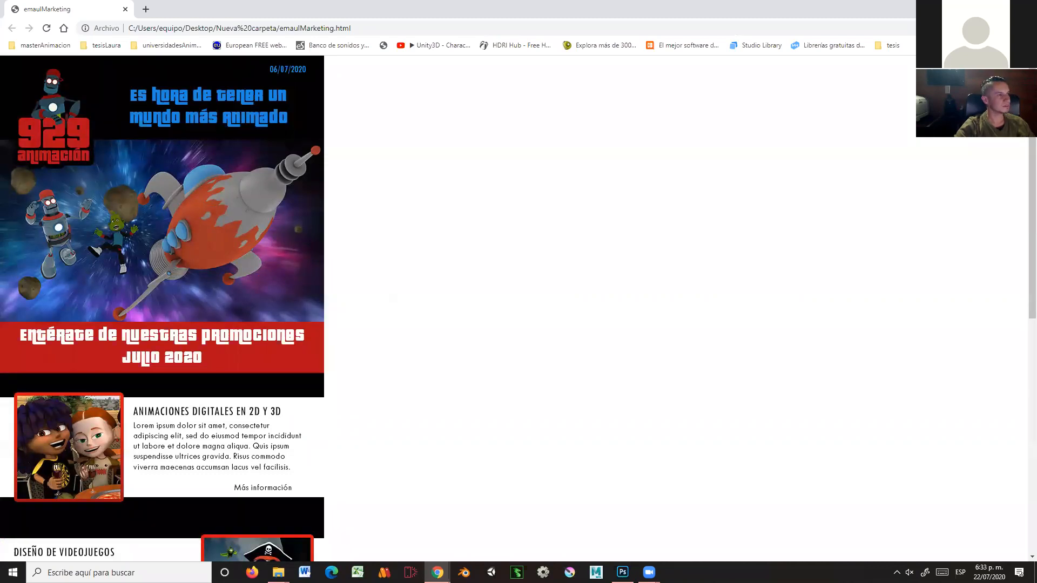
- Return to Photoshop and close the emaulMarketing.psd document without saving its changes
{"action": "left_click", "coordinate": [975, 8]}
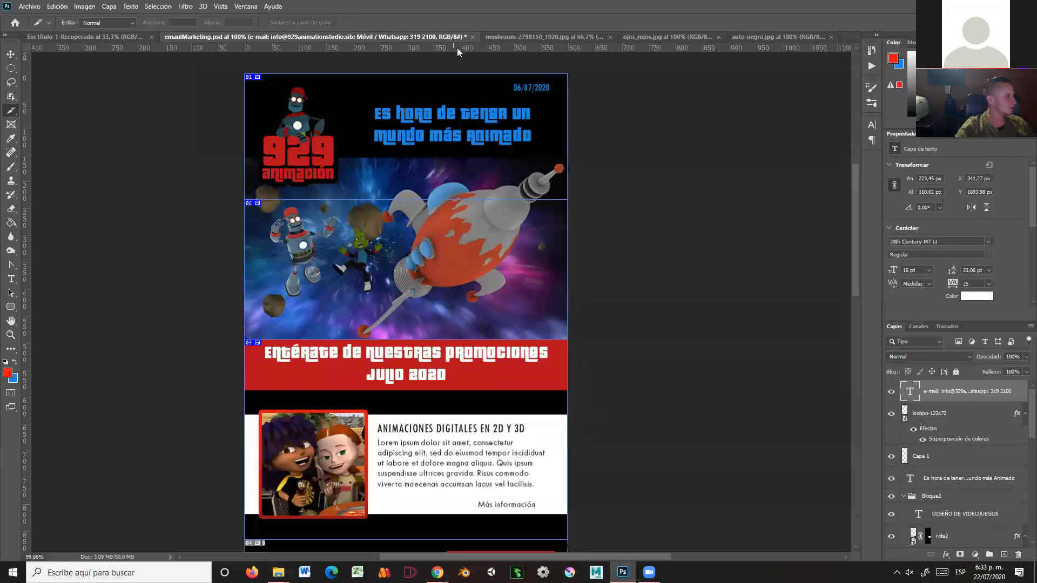
{"action": "left_click", "coordinate": [473, 38]}
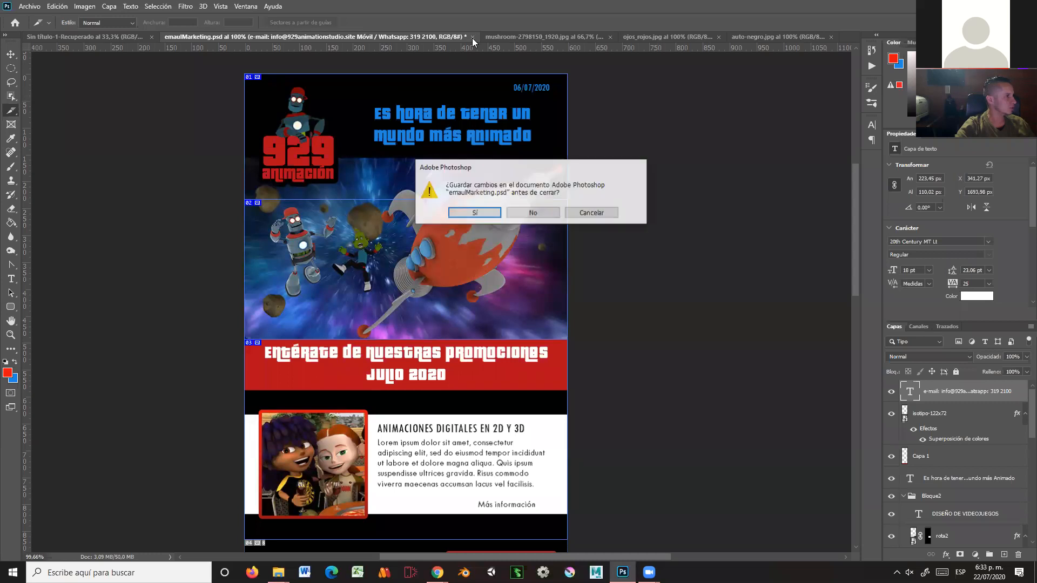
{"action": "left_click", "coordinate": [530, 213]}
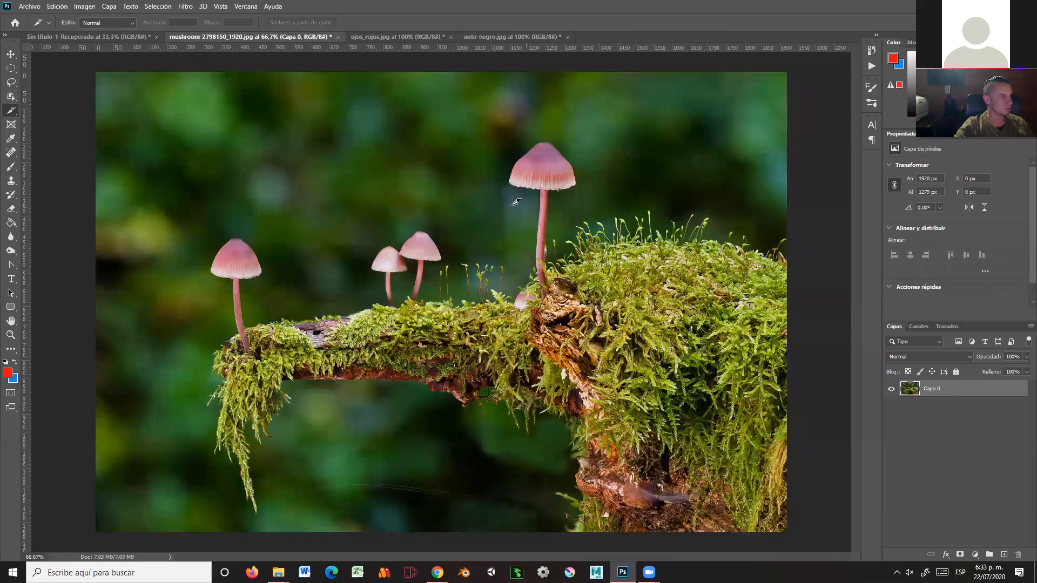
- Draw a full-width slice over the upper part of the mushroom photo, delete it, and undo back to the locked Fondo layer
{"action": "right_click", "coordinate": [15, 112]}
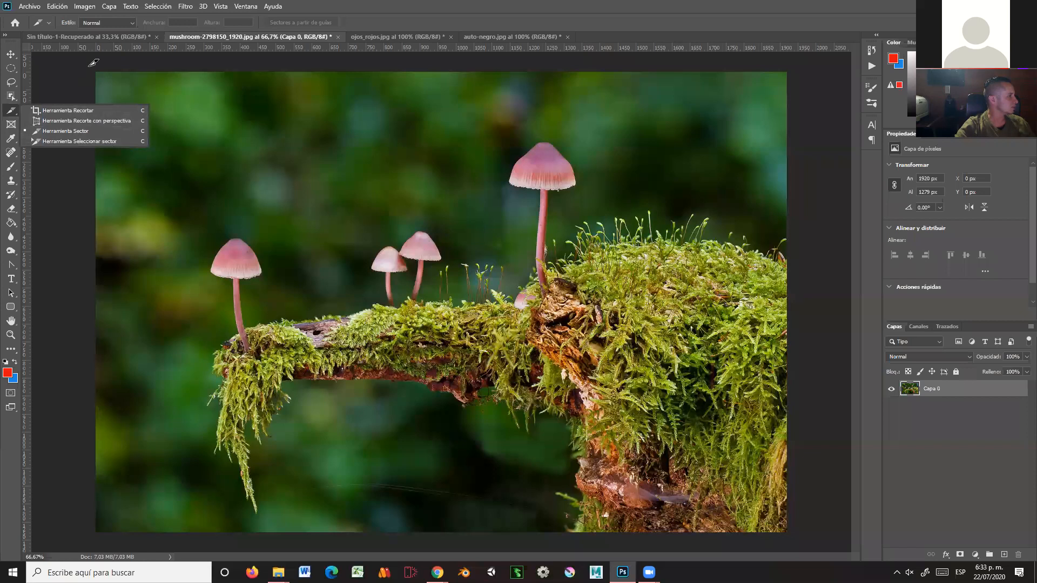
{"action": "left_click_drag", "start_coordinate": [89, 66], "coordinate": [821, 242]}
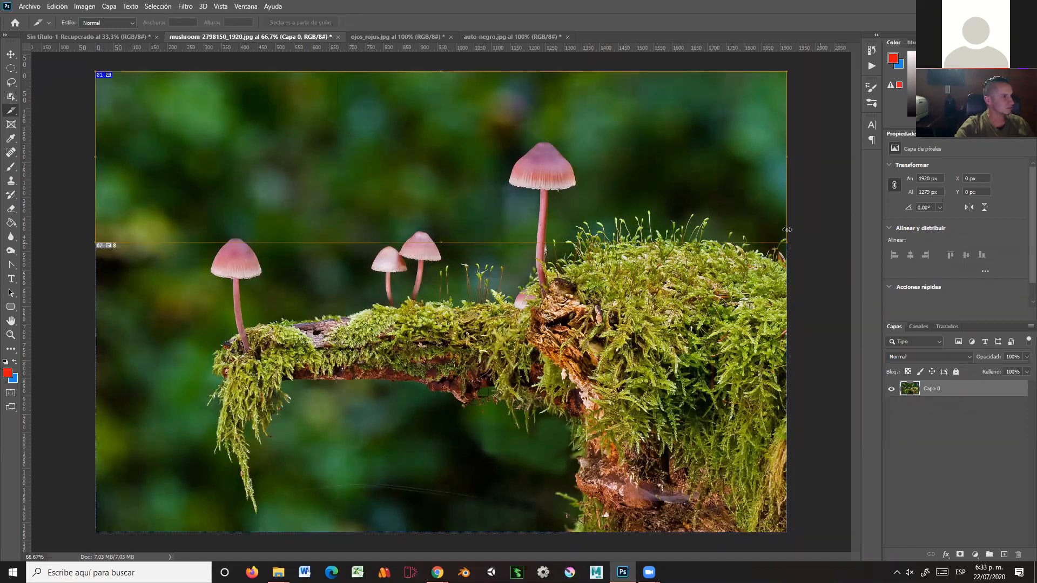
{"action": "right_click", "coordinate": [10, 111]}
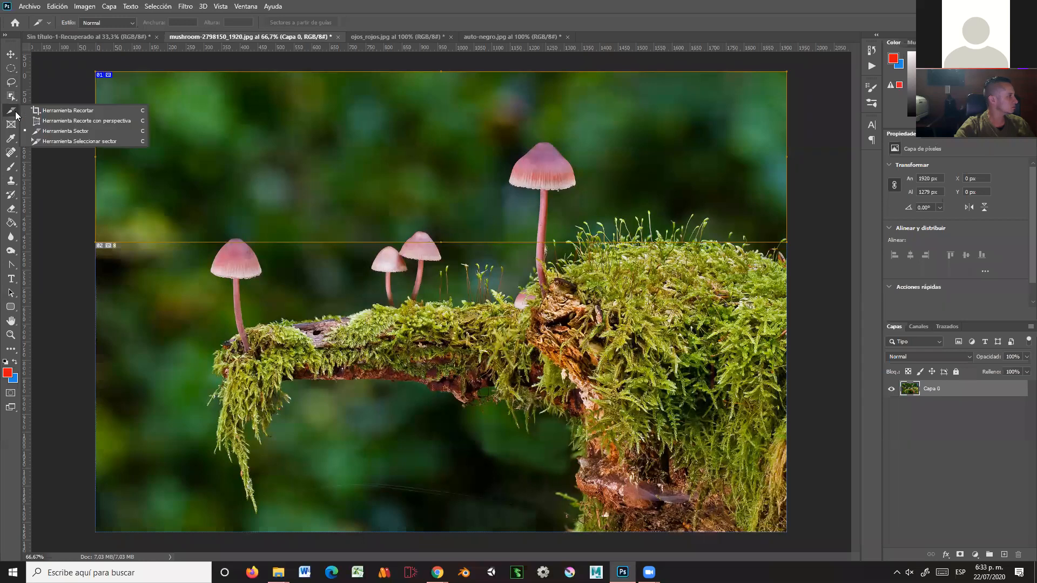
{"action": "left_click", "coordinate": [48, 142]}
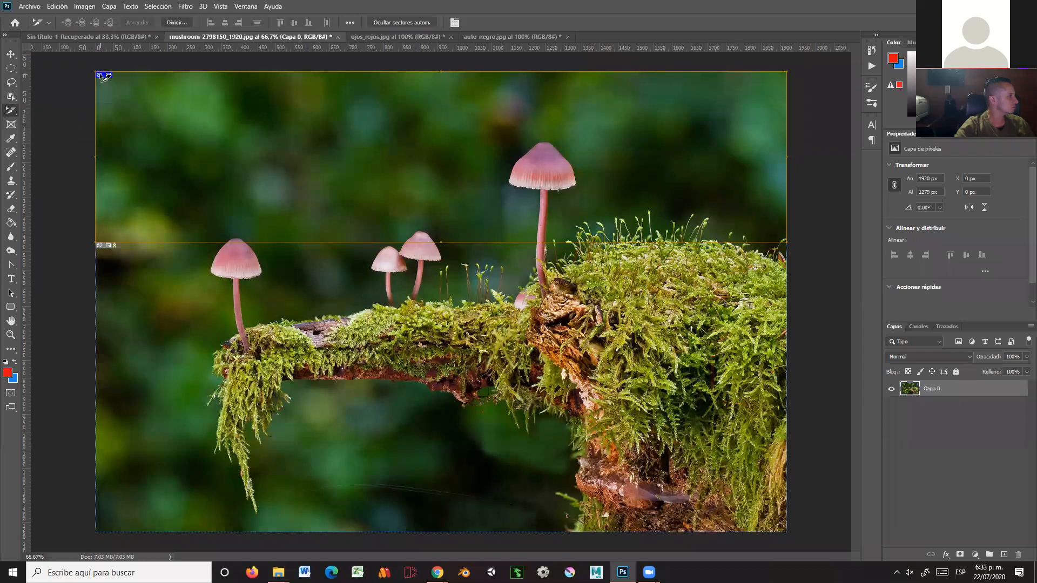
{"action": "left_click", "coordinate": [107, 247]}
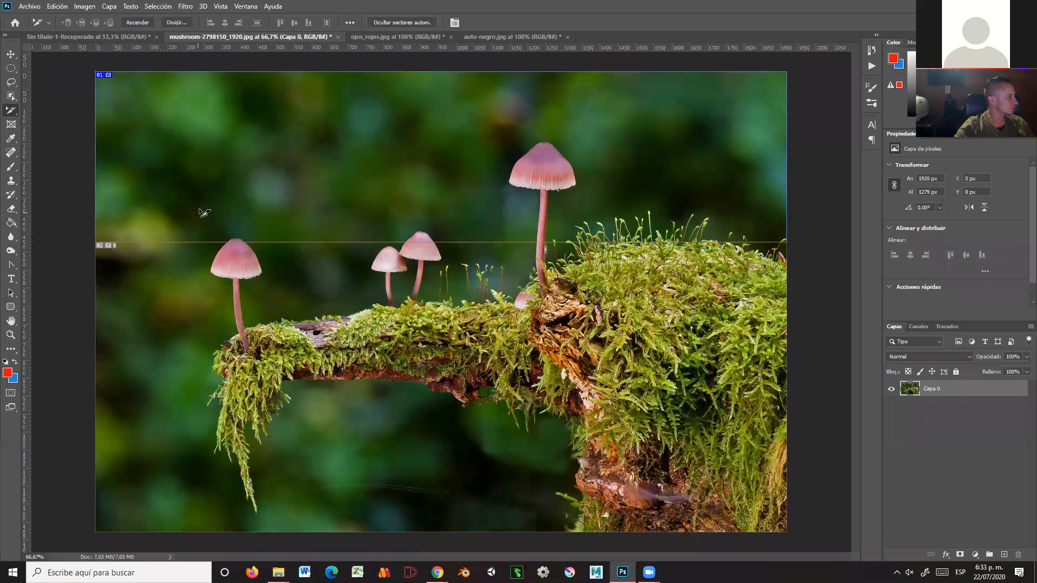
{"action": "left_click", "coordinate": [104, 78]}
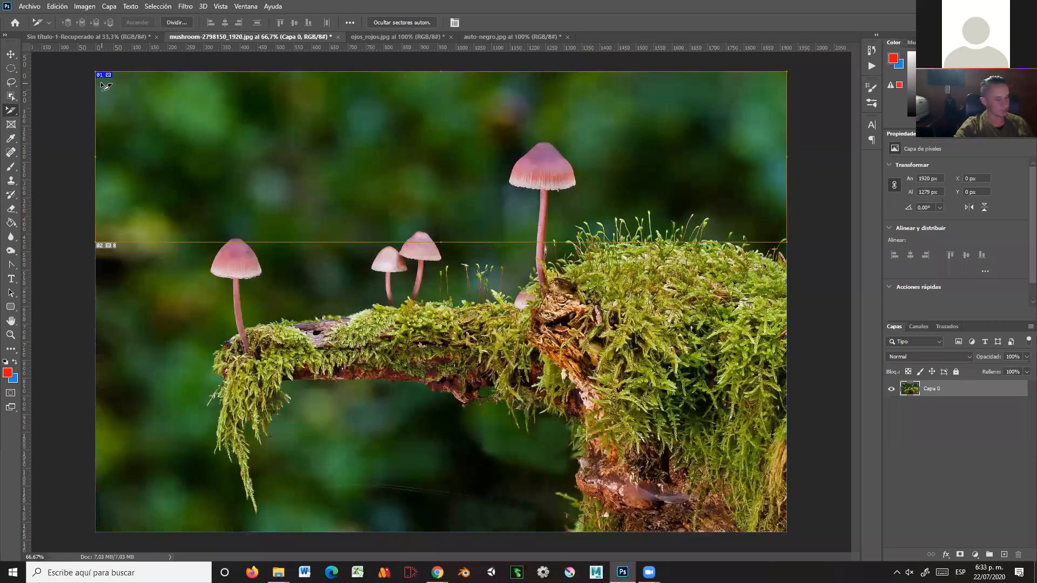
{"action": "key", "text": "Delete"}
{"action": "key", "text": "ctrl+z"}
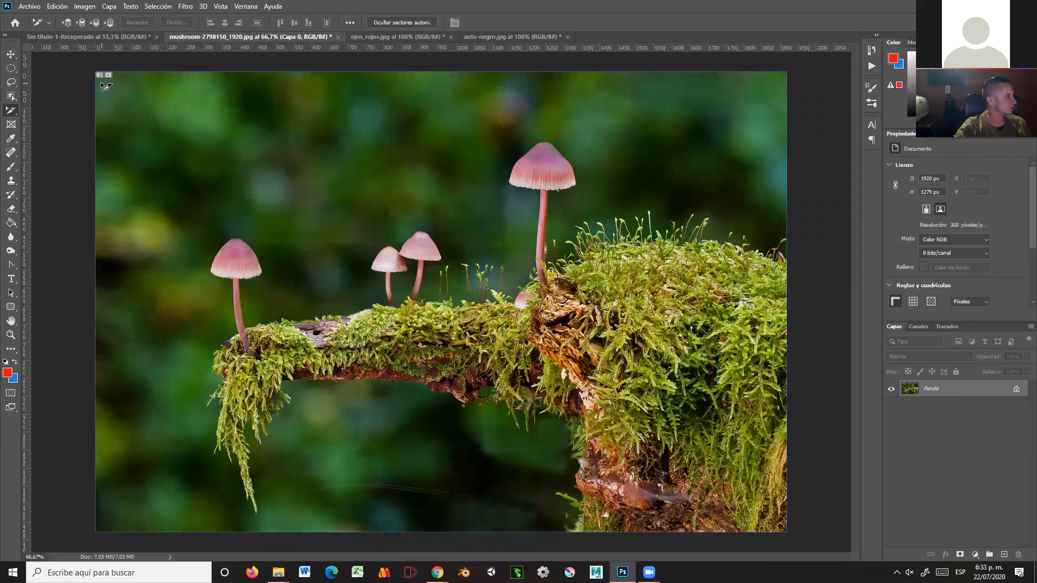
- Draw a rectangular frame of about 438 by 391 px in the upper-left corner of the mushroom photo
{"action": "left_click", "coordinate": [17, 117]}
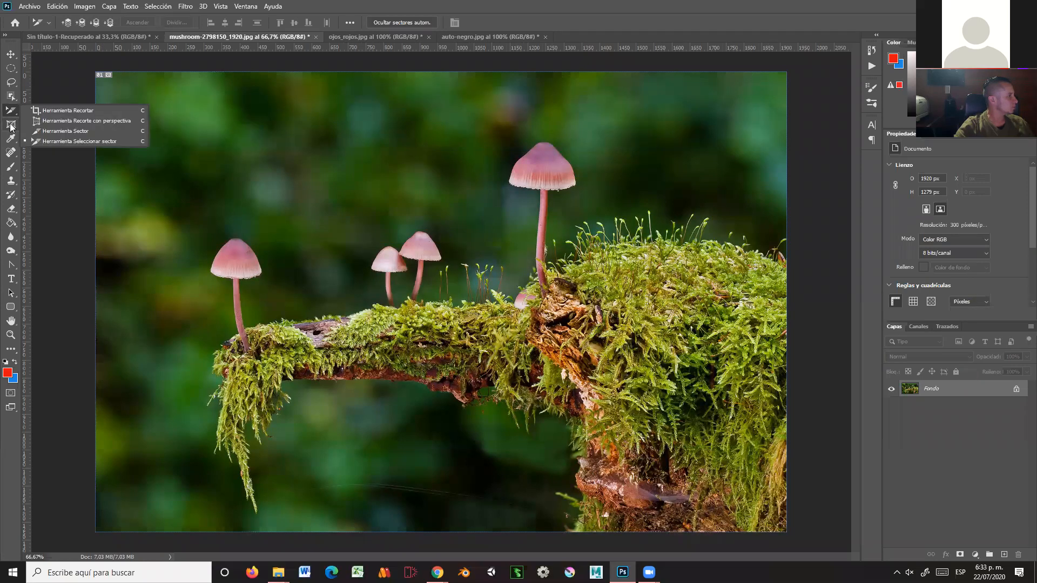
{"action": "left_click", "coordinate": [11, 125]}
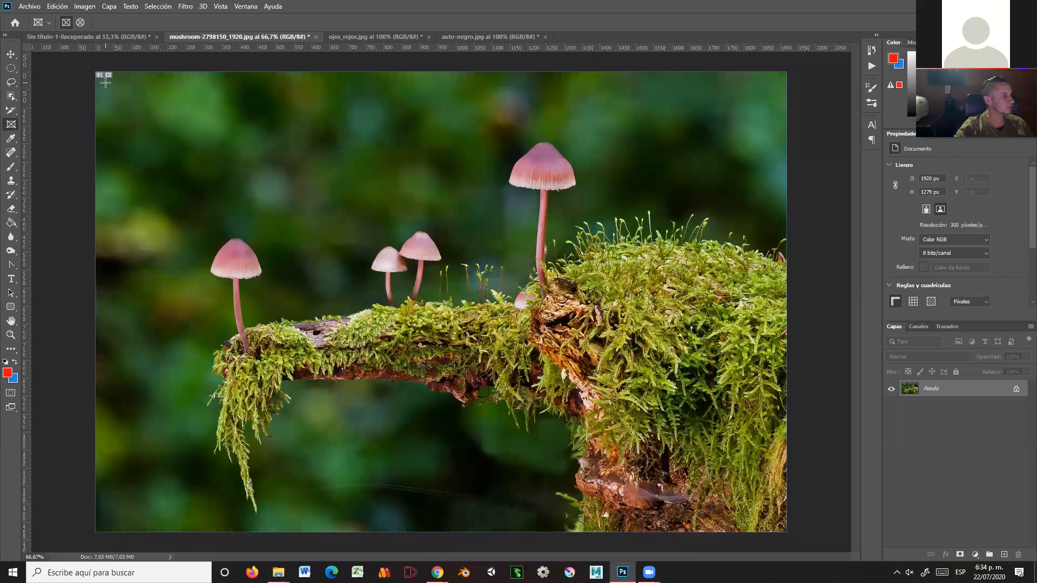
{"action": "left_click_drag", "start_coordinate": [106, 82], "coordinate": [263, 223]}
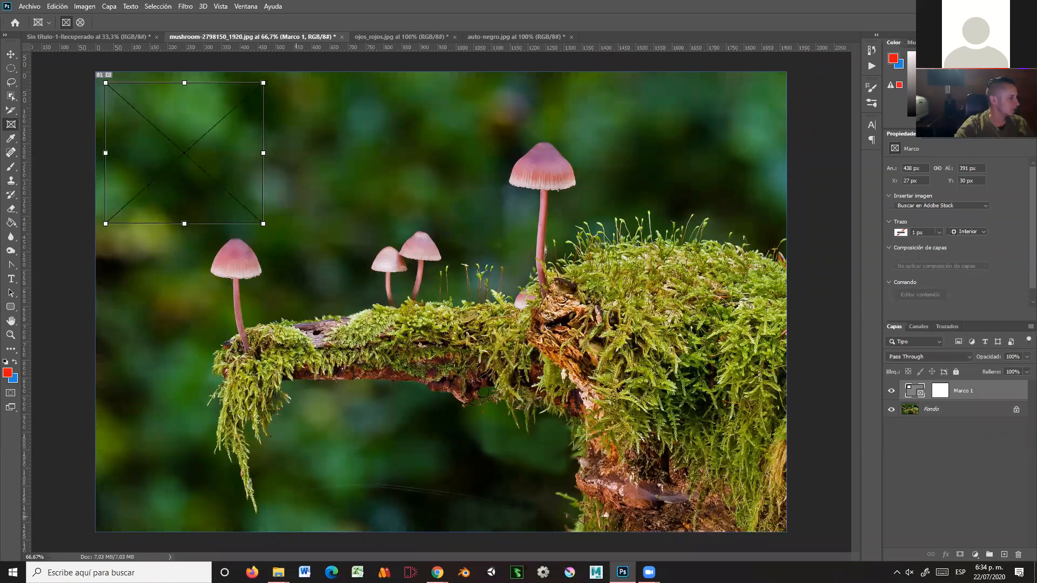
- Insert the papilio-44882 butterfly image from the imagenes folder into the frame
{"action": "mouse_move", "coordinate": [278, 571]}
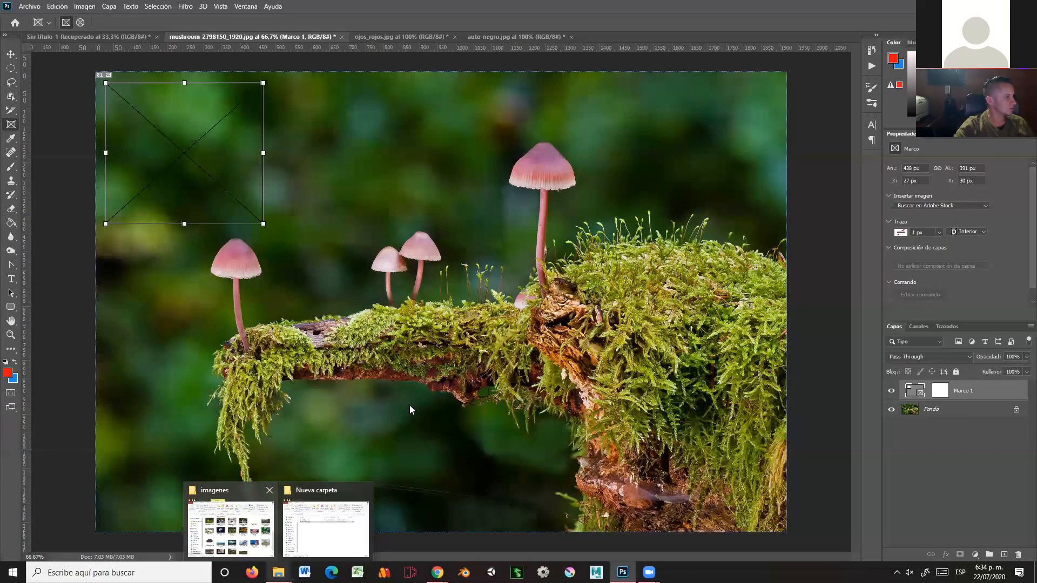
{"action": "left_click", "coordinate": [266, 534]}
{"action": "left_click_drag", "start_coordinate": [635, 144], "coordinate": [665, 121]}
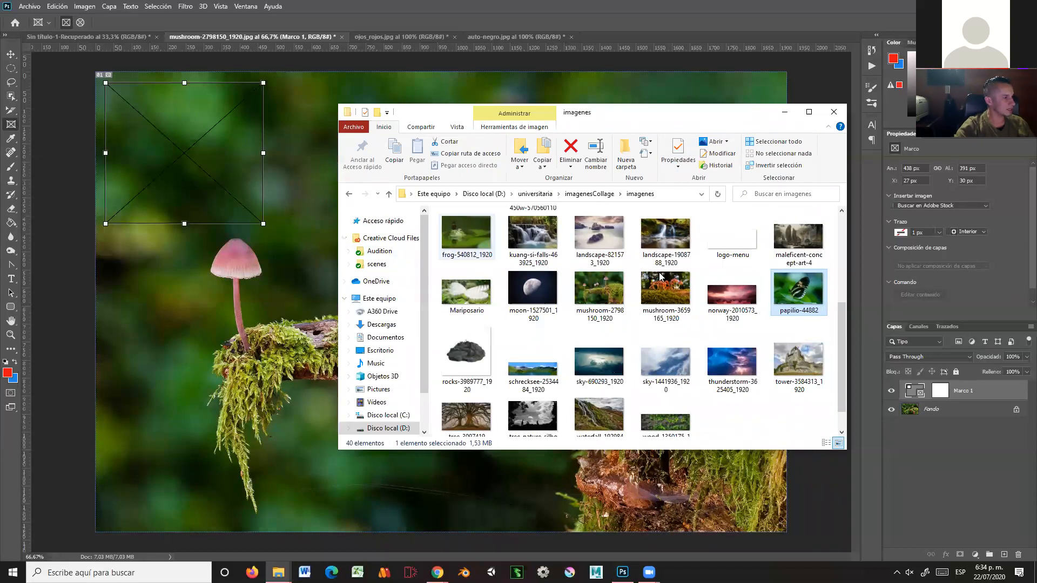
{"action": "left_click_drag", "start_coordinate": [802, 292], "coordinate": [188, 157]}
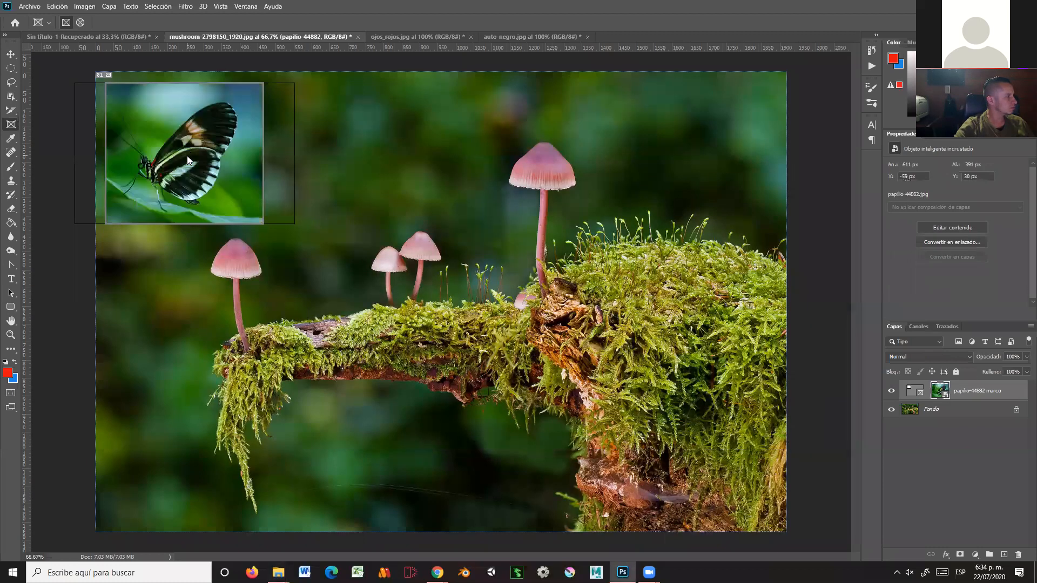
- Enlarge and reposition the butterfly image to fill its frame, and shift the framed image slightly right to X 39 px
{"action": "mouse_move", "coordinate": [243, 121]}
{"action": "left_mouse_down"}
{"action": "mouse_move", "coordinate": [262, 147]}
{"action": "mouse_move", "coordinate": [251, 138]}
{"action": "mouse_move", "coordinate": [294, 151]}
{"action": "mouse_move", "coordinate": [237, 128]}
{"action": "mouse_move", "coordinate": [244, 119]}
{"action": "left_mouse_up"}
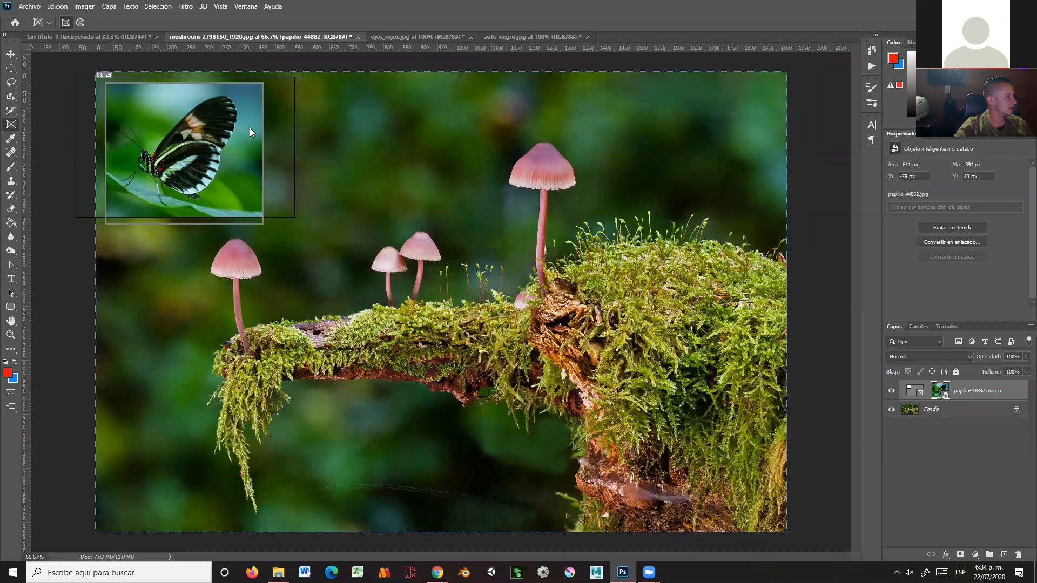
{"action": "key", "text": "ctrl+t"}
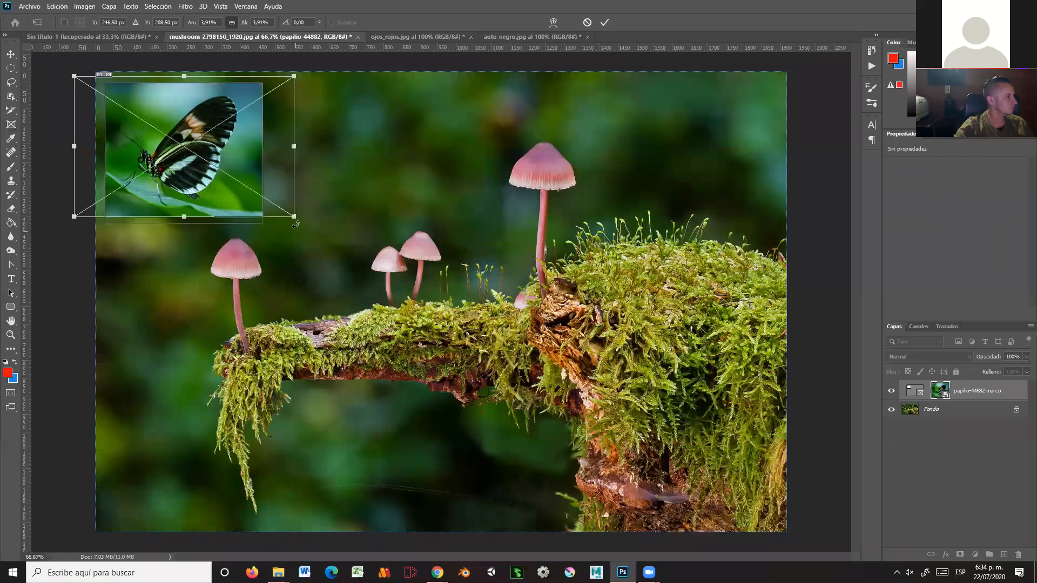
{"action": "left_click_drag", "start_coordinate": [294, 217], "coordinate": [324, 242]}
{"action": "left_click_drag", "start_coordinate": [244, 157], "coordinate": [234, 156]}
{"action": "key", "text": "Return"}
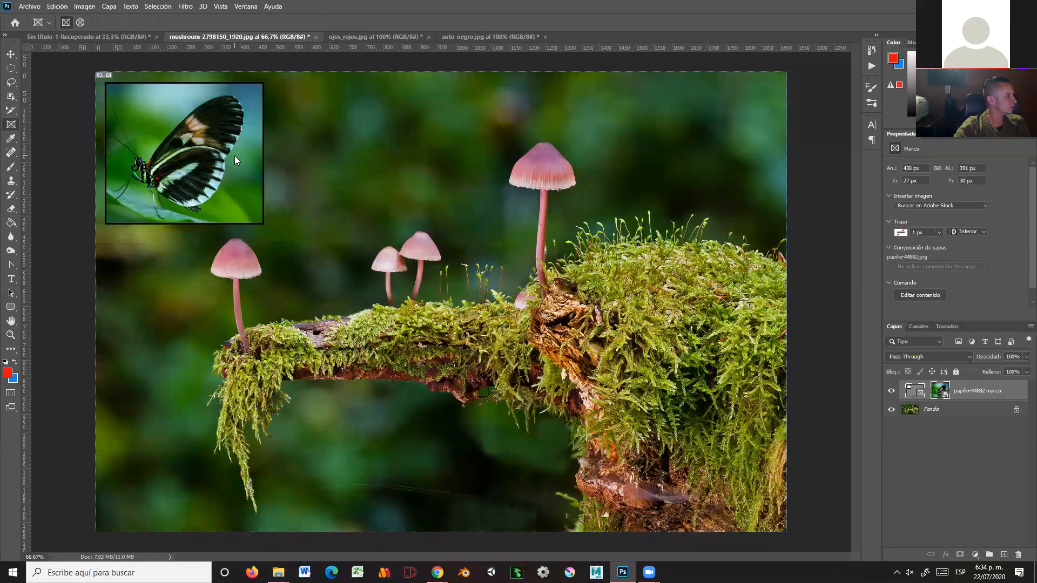
{"action": "mouse_move", "coordinate": [239, 172]}
{"action": "left_mouse_down"}
{"action": "mouse_move", "coordinate": [450, 202]}
{"action": "mouse_move", "coordinate": [527, 149]}
{"action": "mouse_move", "coordinate": [654, 238]}
{"action": "mouse_move", "coordinate": [410, 237]}
{"action": "mouse_move", "coordinate": [244, 174]}
{"action": "left_mouse_up"}
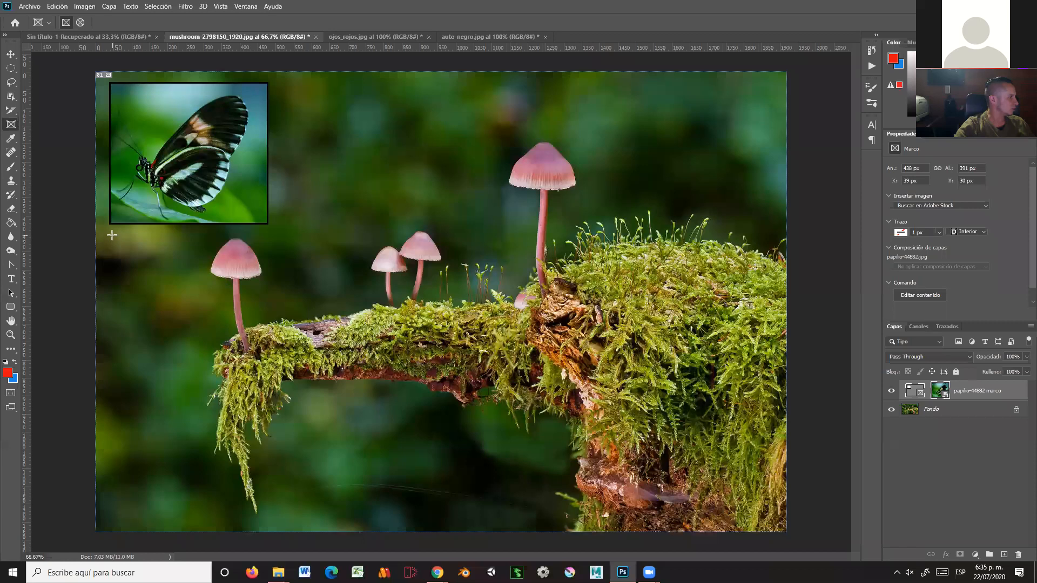
- Draw a second frame of about 438 by 695 px below the butterfly, aligned with the first frame's edges
{"action": "left_click_drag", "start_coordinate": [111, 238], "coordinate": [266, 493]}
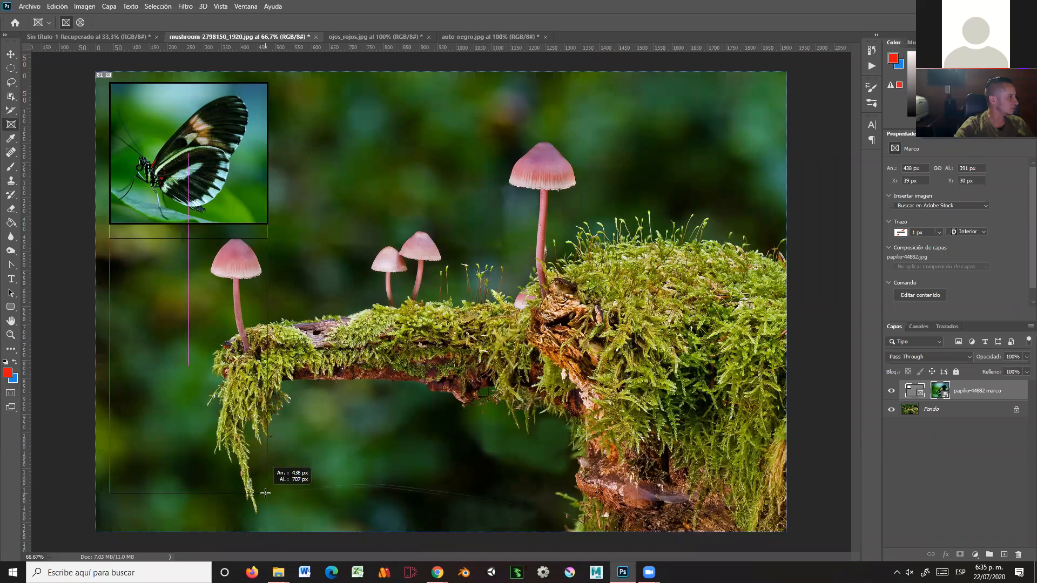
{"action": "mouse_move", "coordinate": [264, 493]}
{"action": "left_mouse_down"}
{"action": "mouse_move", "coordinate": [232, 440]}
{"action": "mouse_move", "coordinate": [254, 419]}
{"action": "mouse_move", "coordinate": [265, 489]}
{"action": "left_mouse_up"}
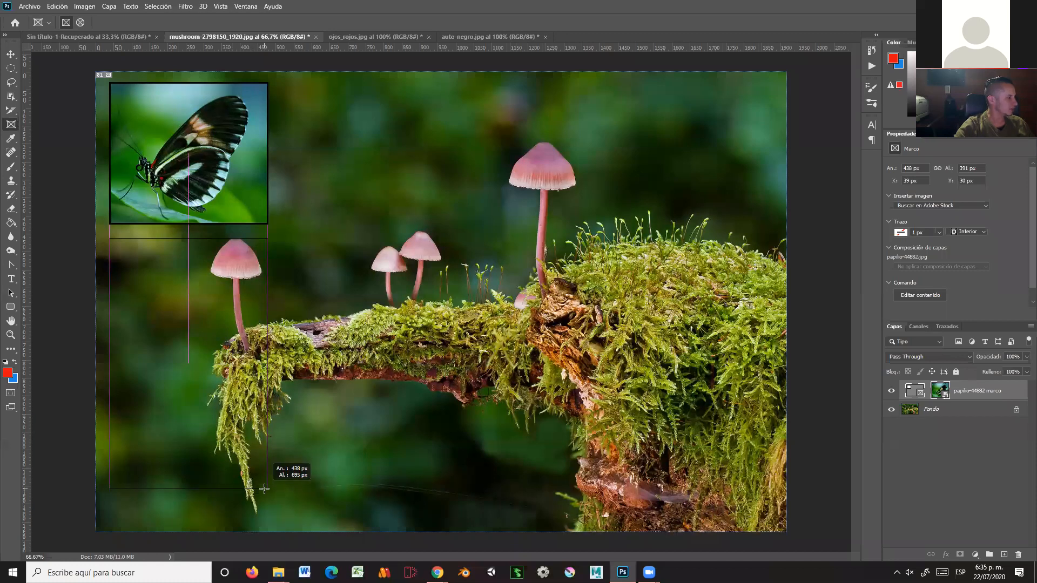
{"action": "left_click_drag", "start_coordinate": [265, 489], "coordinate": [264, 489]}
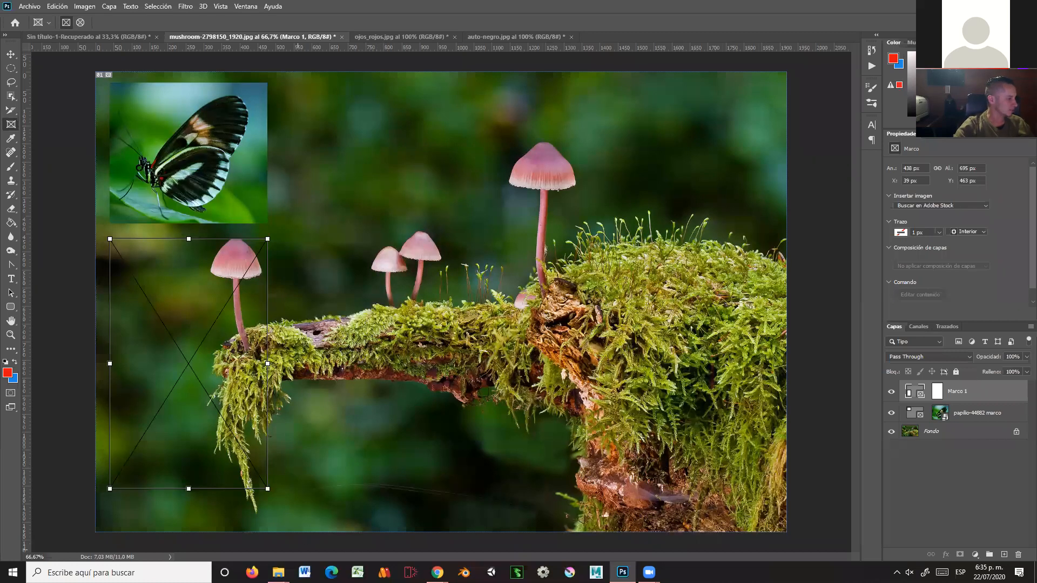
- Insert the frog-540812_1920 image from the imagenes folder into the tall lower frame
{"action": "mouse_move", "coordinate": [279, 572]}
{"action": "left_click", "coordinate": [262, 539]}
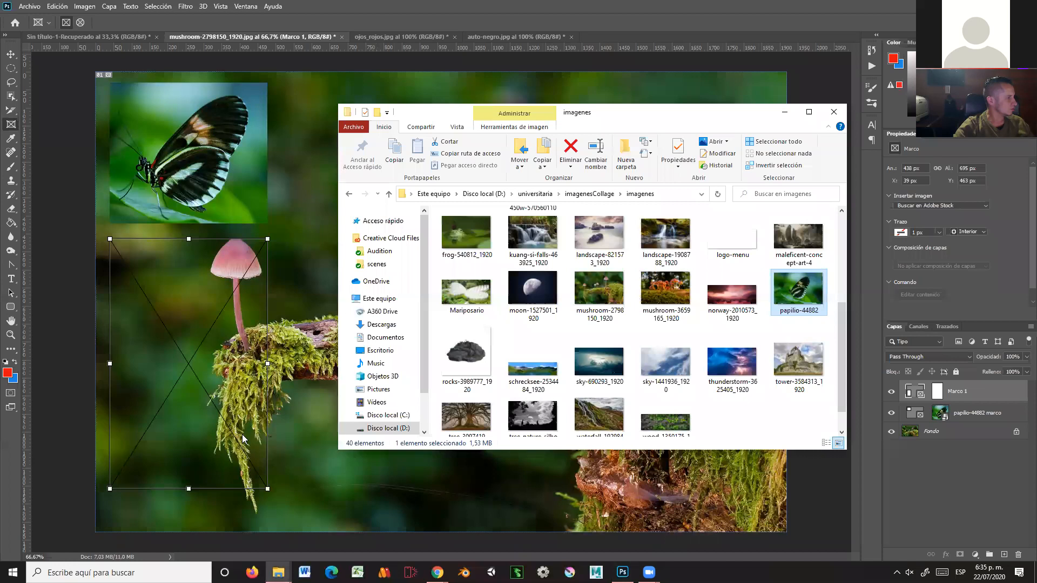
{"action": "left_click_drag", "start_coordinate": [842, 363], "coordinate": [837, 337]}
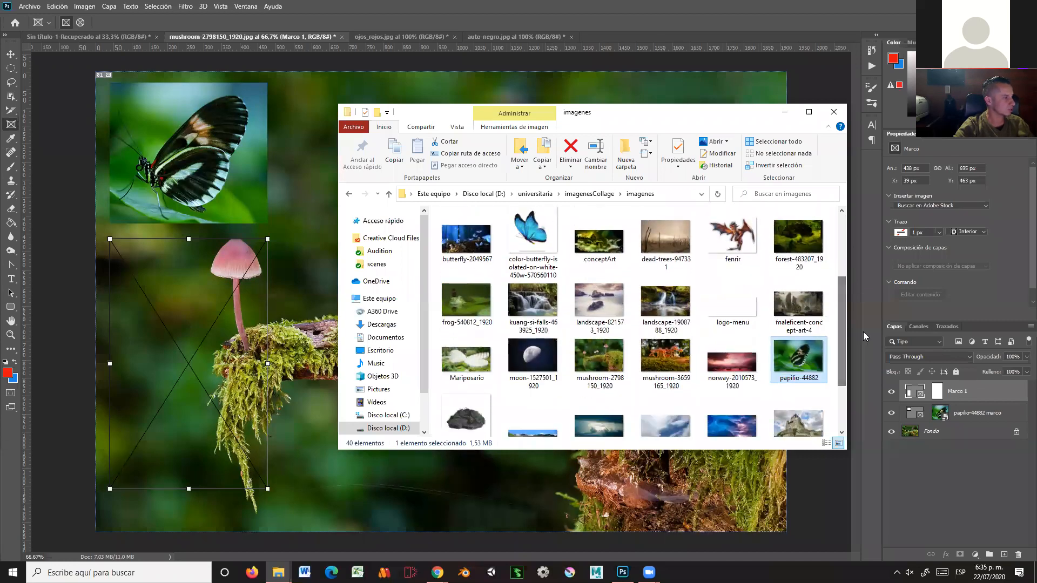
{"action": "left_click_drag", "start_coordinate": [473, 301], "coordinate": [218, 344]}
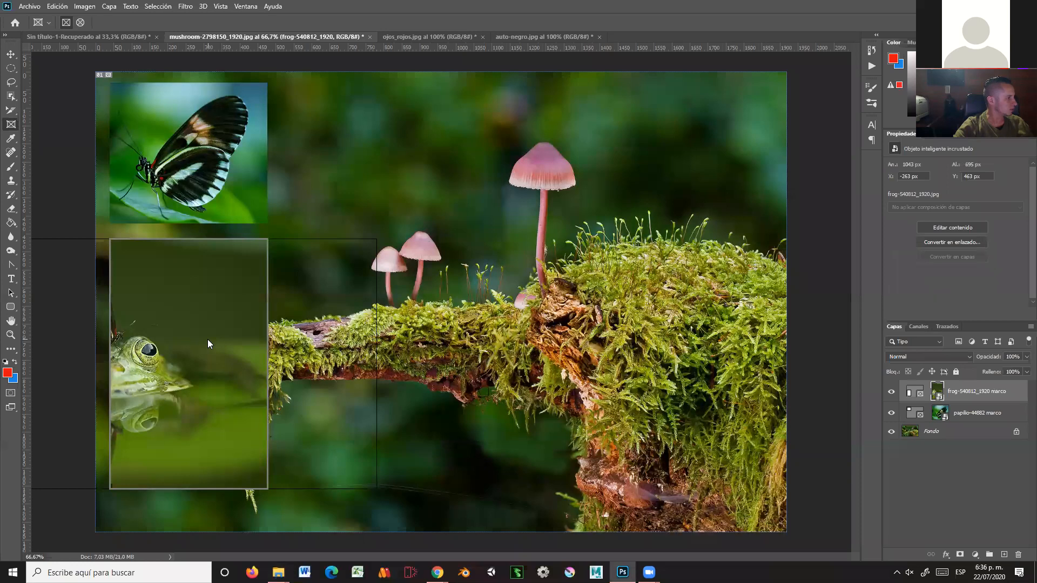
- Shift the frog image right inside its frame so the whole frog shows, and move the frame down to about Y 489 px
{"action": "left_click_drag", "start_coordinate": [201, 344], "coordinate": [260, 341]}
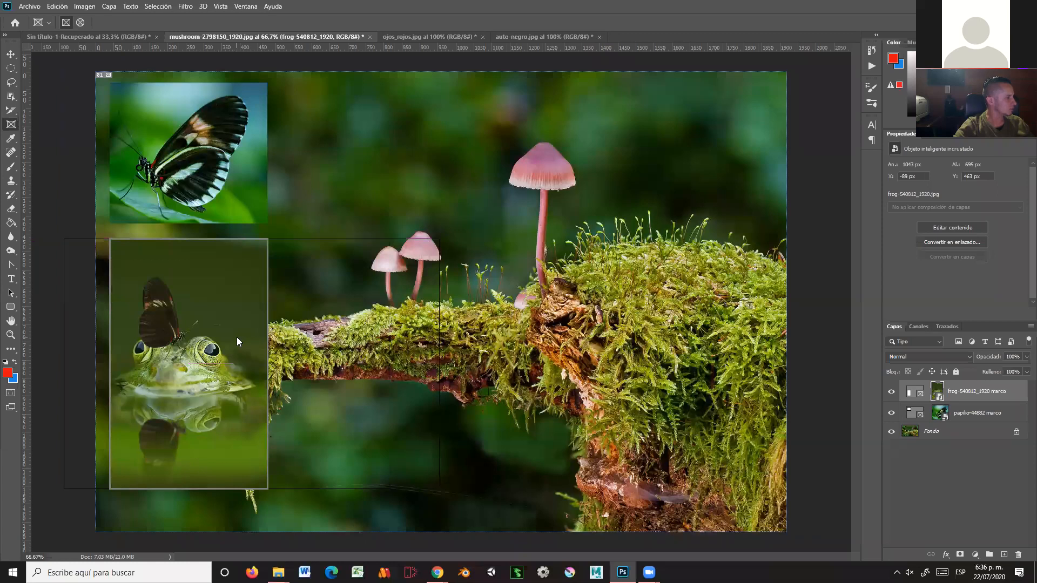
{"action": "left_click", "coordinate": [208, 340]}
{"action": "left_click", "coordinate": [11, 55]}
{"action": "mouse_move", "coordinate": [182, 306]}
{"action": "left_mouse_down"}
{"action": "mouse_move", "coordinate": [390, 223]}
{"action": "mouse_move", "coordinate": [411, 191]}
{"action": "mouse_move", "coordinate": [238, 313]}
{"action": "mouse_move", "coordinate": [199, 309]}
{"action": "mouse_move", "coordinate": [354, 297]}
{"action": "mouse_move", "coordinate": [181, 316]}
{"action": "left_mouse_up"}
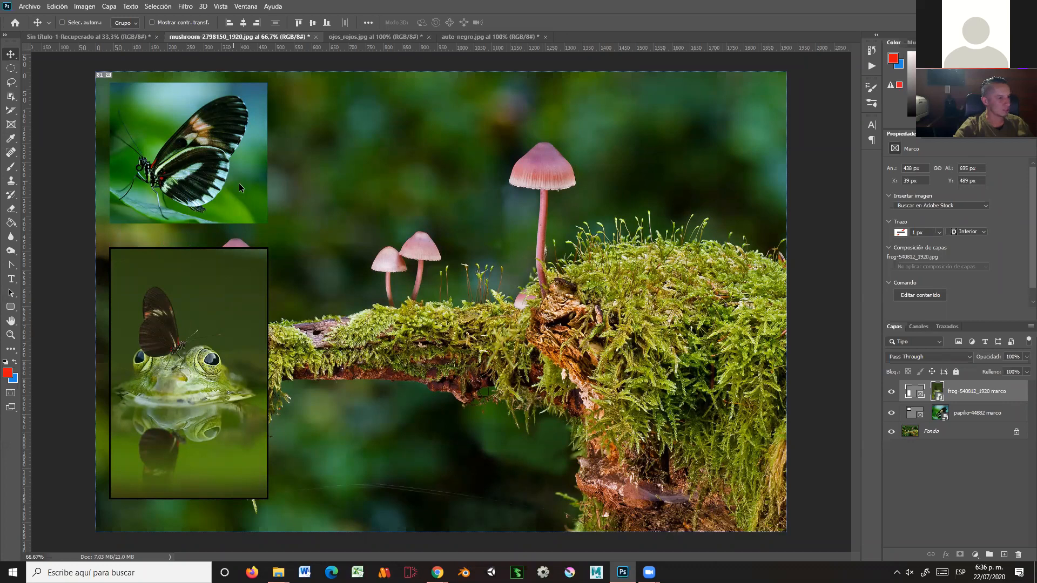
- Select the butterfly and frog frame layers in turn, and add a new empty layer above the frog layer
{"action": "left_click", "coordinate": [990, 413]}
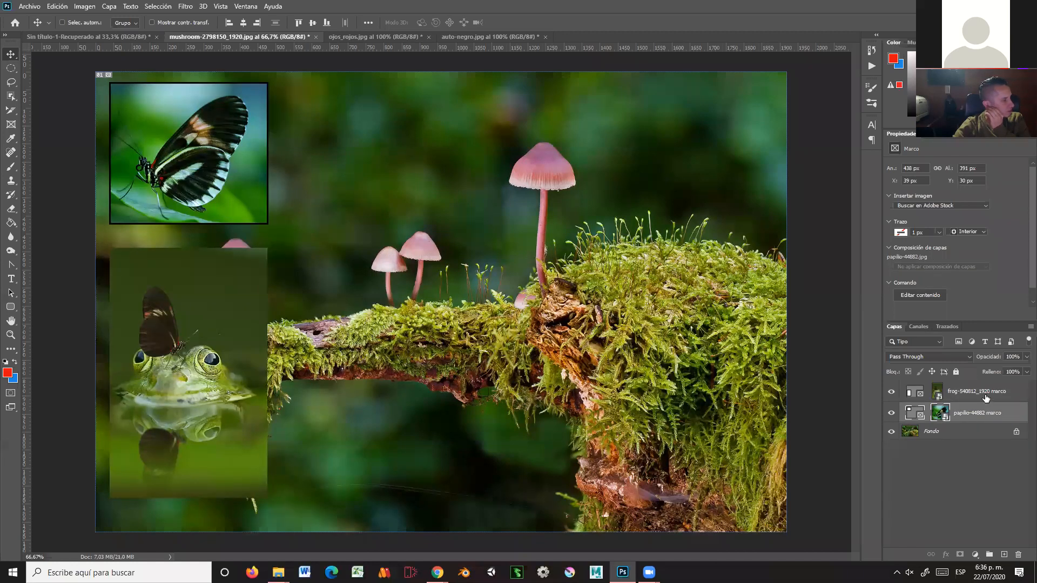
{"action": "left_click", "coordinate": [985, 400]}
{"action": "left_click", "coordinate": [979, 413]}
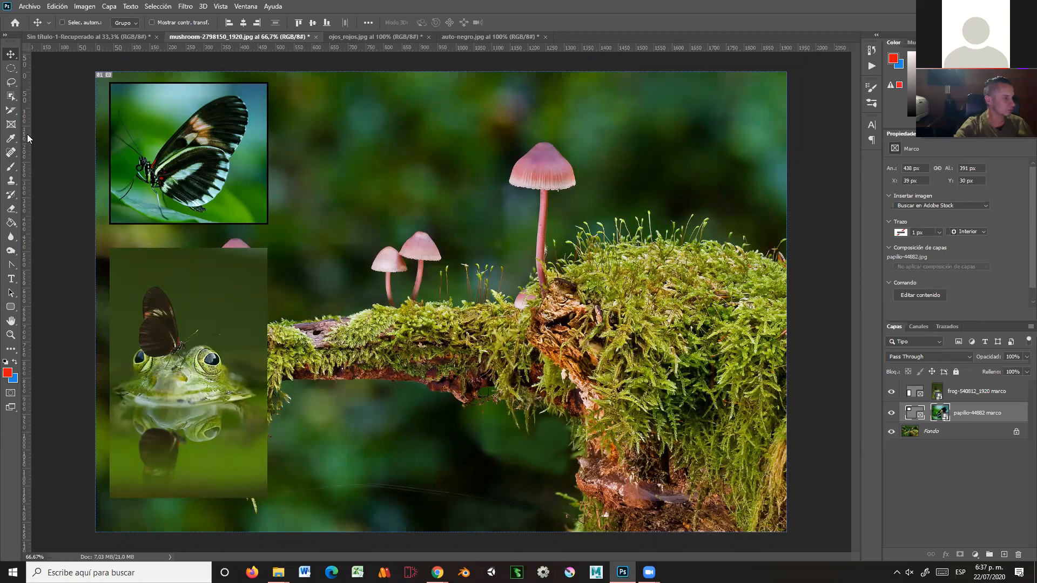
{"action": "left_click", "coordinate": [945, 391]}
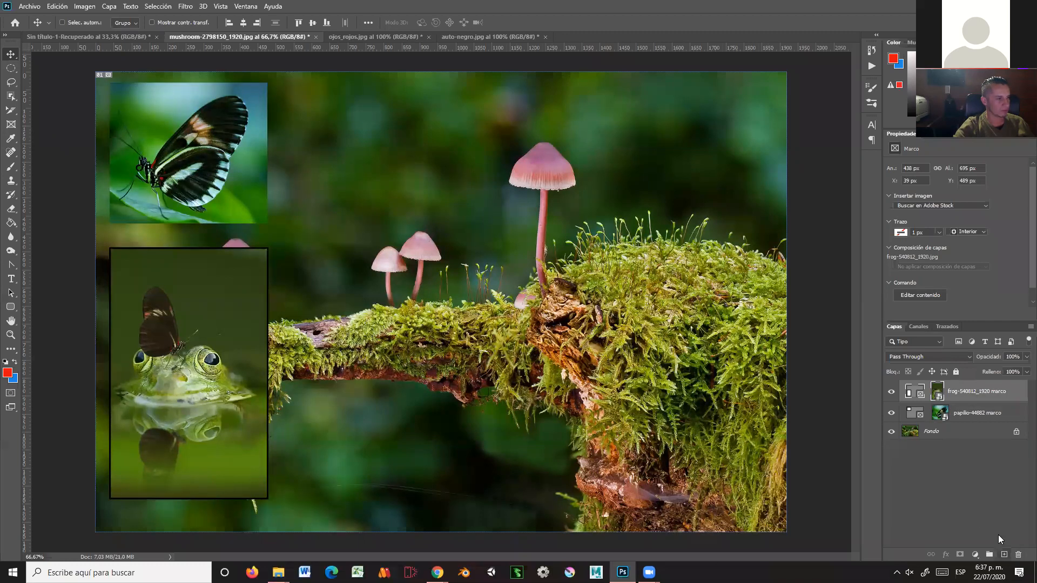
{"action": "left_click", "coordinate": [1005, 555]}
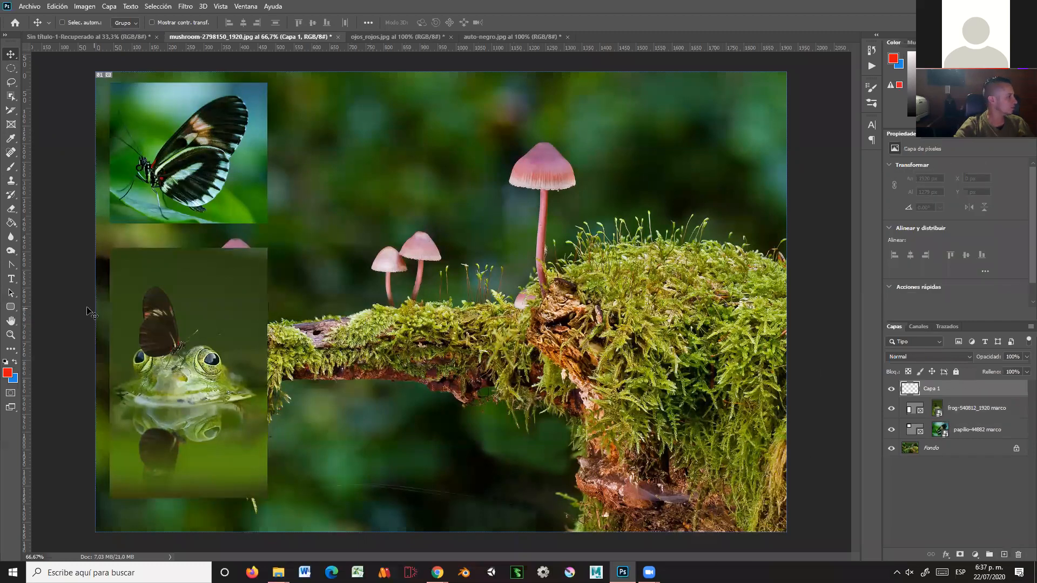
- Sample the pink from the tallest mushroom's cap and paint a zigzag stroke with a smaller brush to the right of that mushroom
{"action": "left_click", "coordinate": [12, 140]}
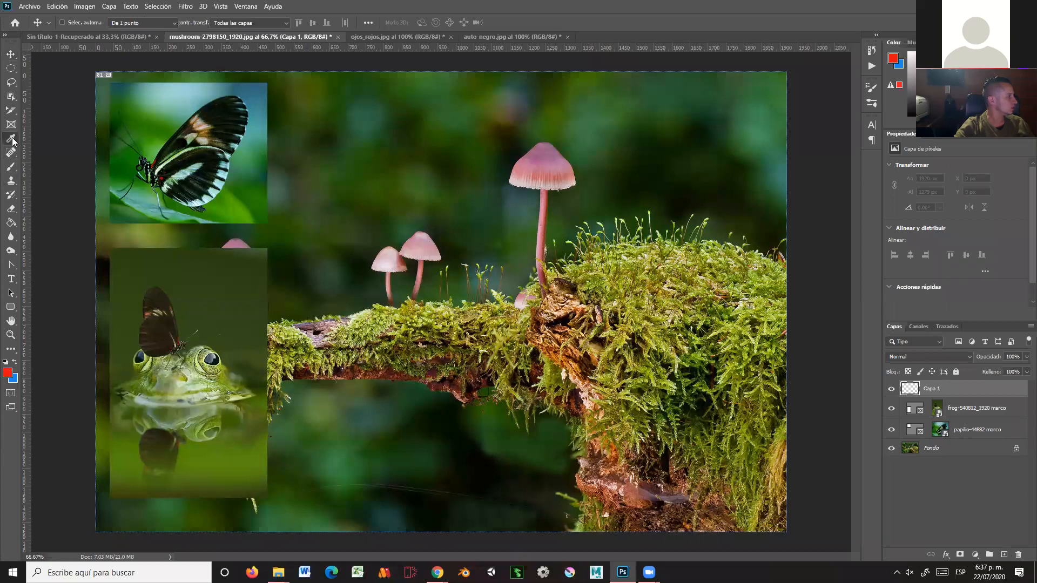
{"action": "left_click", "coordinate": [546, 145]}
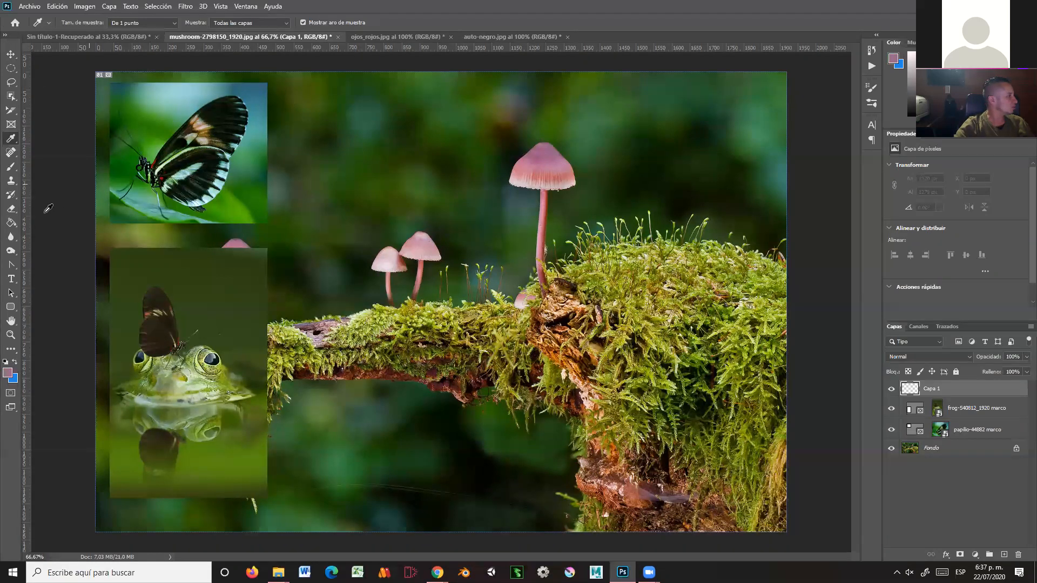
{"action": "left_click", "coordinate": [12, 166]}
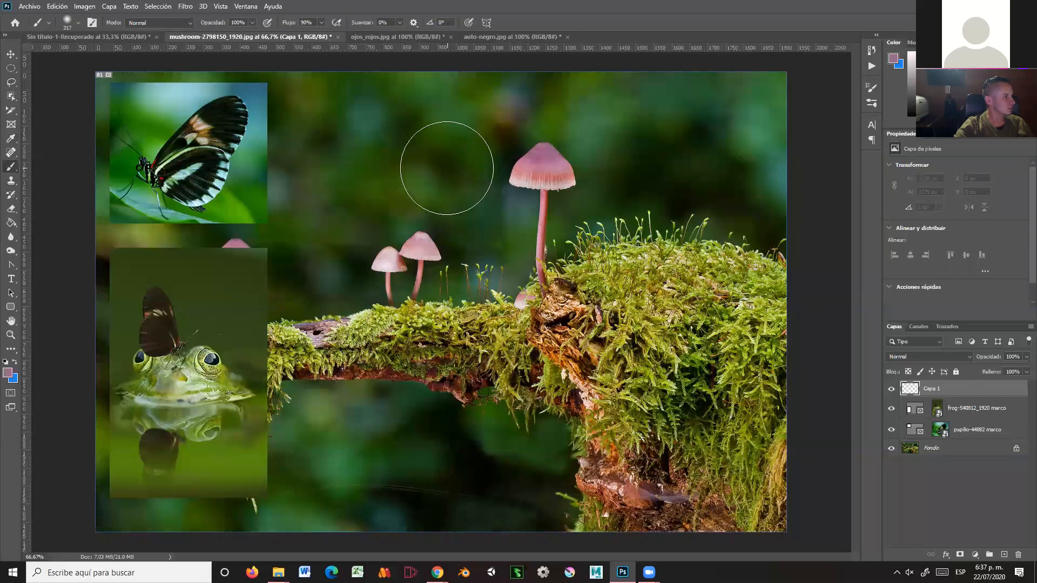
{"action": "left_click_drag", "start_coordinate": [447, 168], "coordinate": [405, 169]}
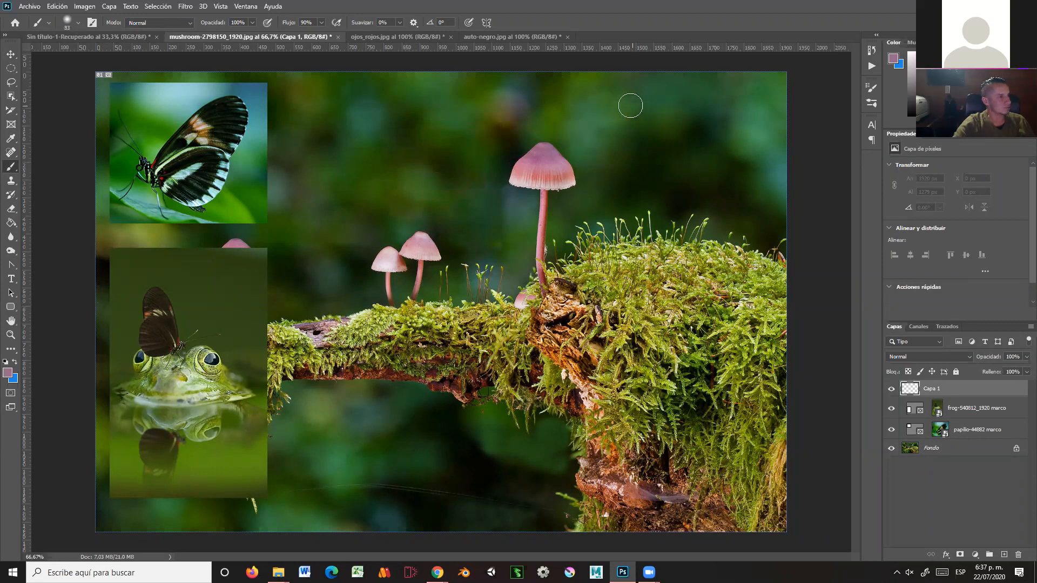
{"action": "mouse_move", "coordinate": [592, 135]}
{"action": "left_mouse_down"}
{"action": "mouse_move", "coordinate": [663, 137]}
{"action": "mouse_move", "coordinate": [651, 183]}
{"action": "mouse_move", "coordinate": [684, 248]}
{"action": "mouse_move", "coordinate": [678, 284]}
{"action": "left_mouse_up"}
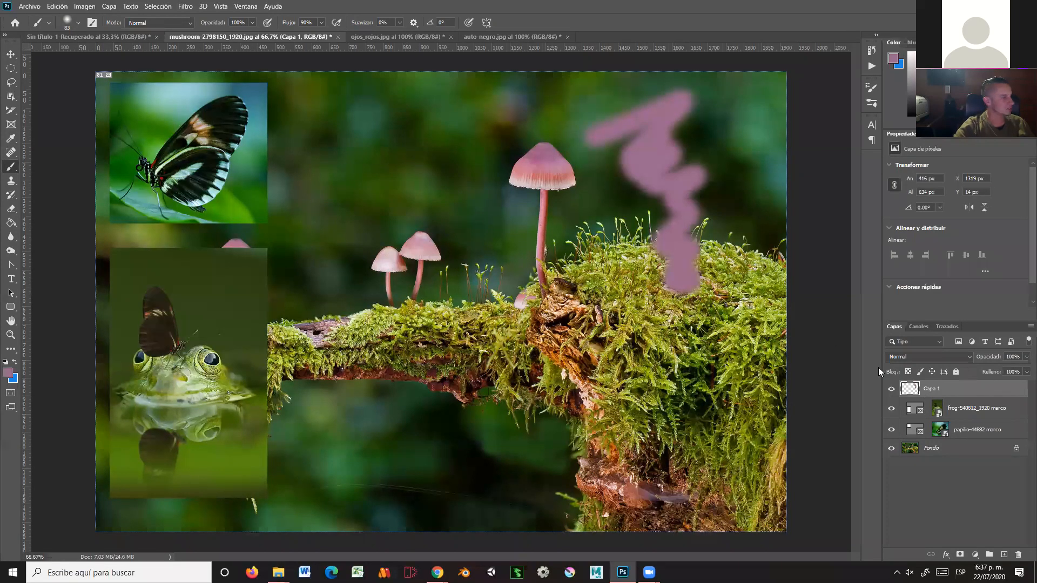
- Sample the black from the butterfly's wing and paint a downward diagonal brush stroke over the pink zigzag
{"action": "left_click", "coordinate": [11, 138]}
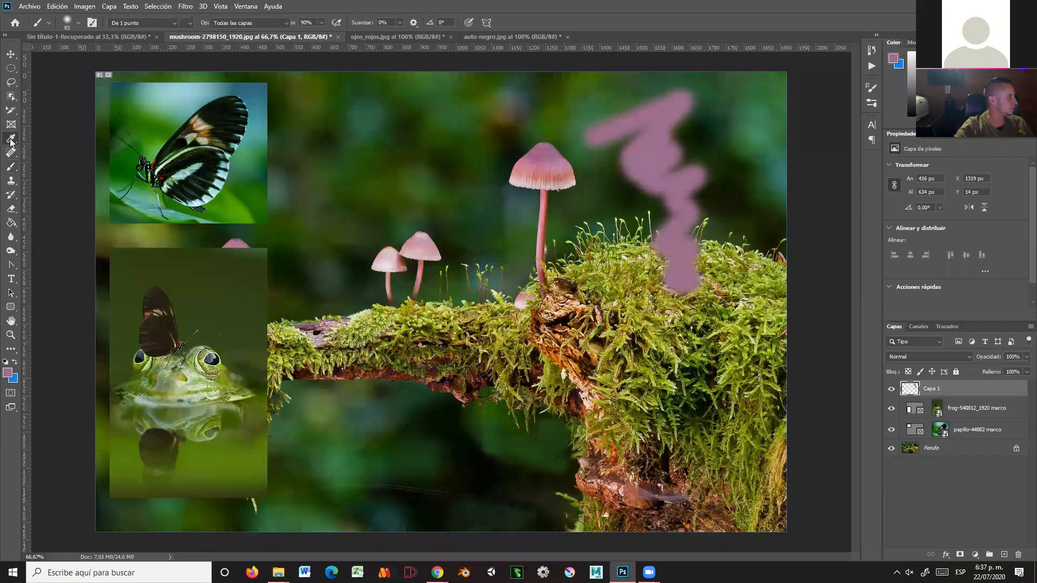
{"action": "left_click", "coordinate": [222, 105]}
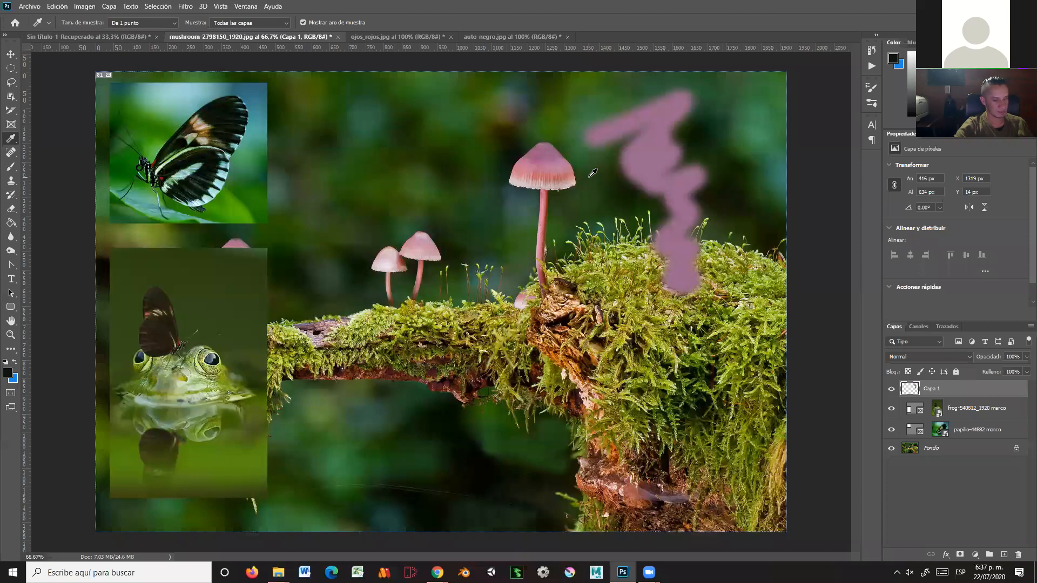
{"action": "key", "text": "b"}
{"action": "mouse_move", "coordinate": [621, 153]}
{"action": "left_mouse_down"}
{"action": "mouse_move", "coordinate": [634, 201]}
{"action": "mouse_move", "coordinate": [662, 231]}
{"action": "mouse_move", "coordinate": [652, 259]}
{"action": "mouse_move", "coordinate": [667, 294]}
{"action": "mouse_move", "coordinate": [645, 269]}
{"action": "mouse_move", "coordinate": [666, 260]}
{"action": "mouse_move", "coordinate": [648, 270]}
{"action": "left_mouse_up"}
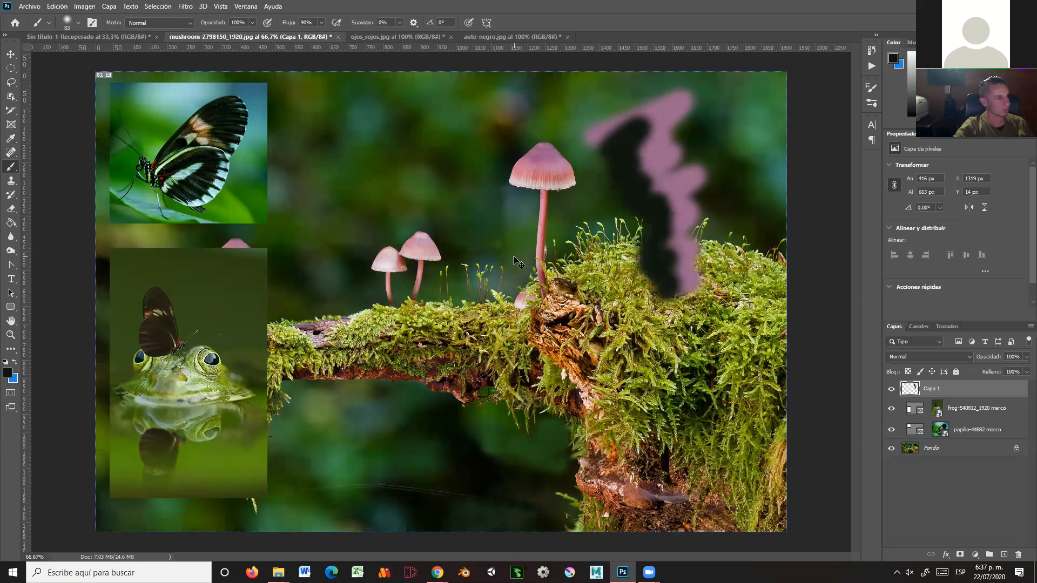
- Undo both the black stroke and the pink zigzag stroke on the Capa 1 layer
{"action": "key", "text": "ctrl+z"}
{"action": "key", "text": "ctrl+z"}
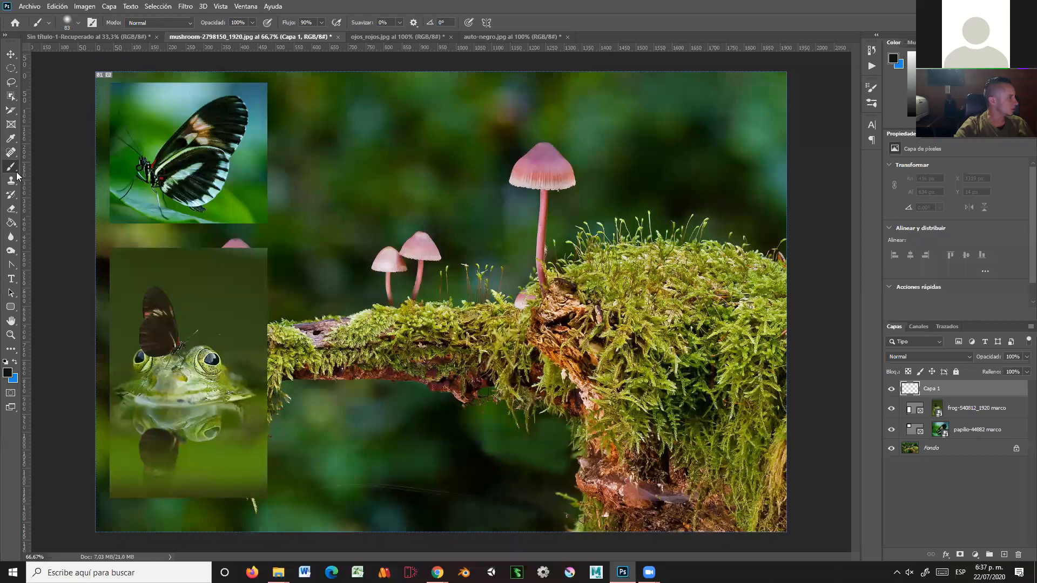
- Place four Color Sampler points on the tallest mushroom's cap, two near its crown and two lower down
{"action": "left_click", "coordinate": [14, 139]}
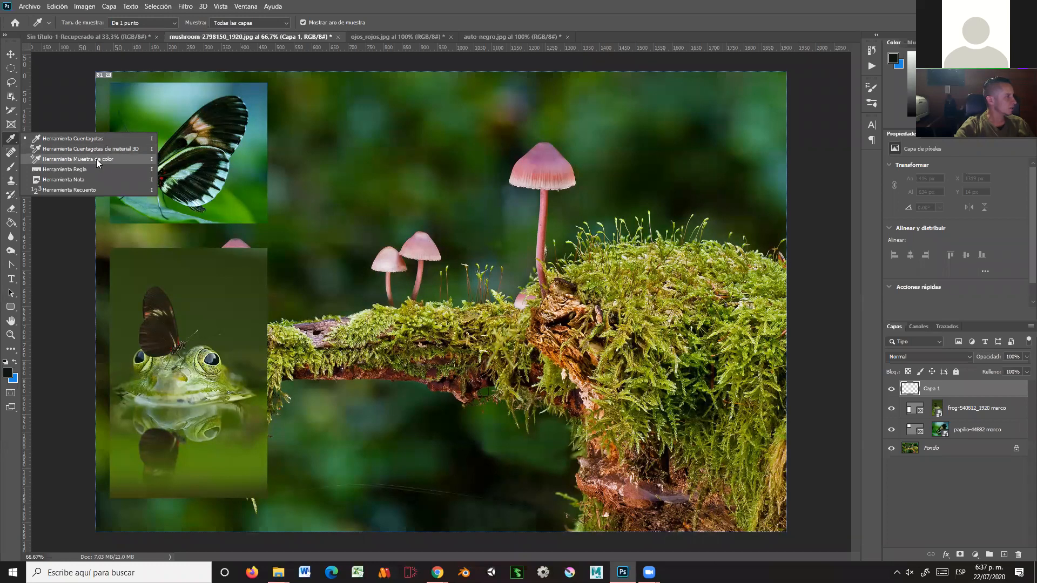
{"action": "left_click", "coordinate": [117, 159]}
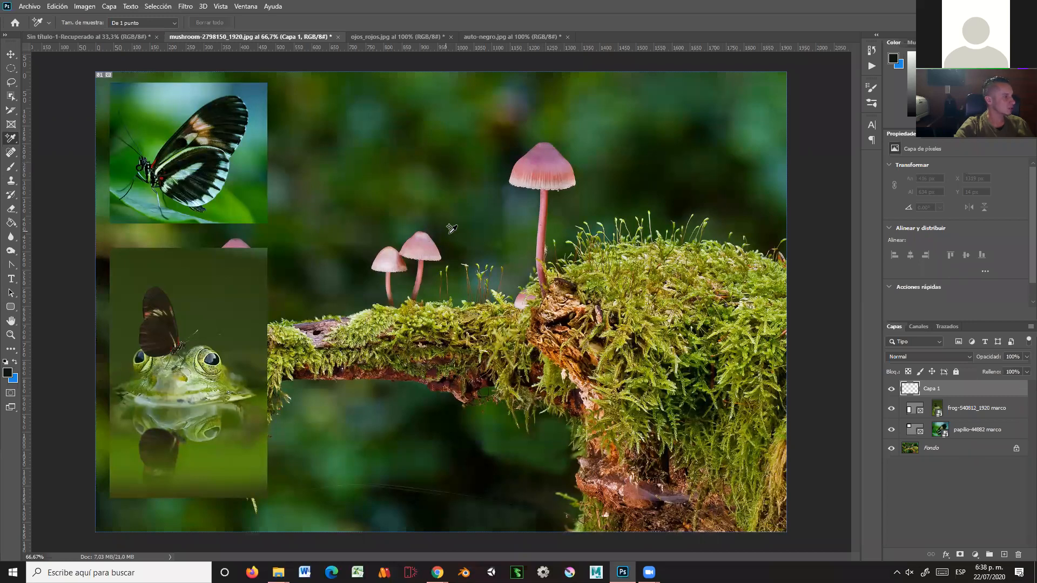
{"action": "left_click", "coordinate": [544, 150]}
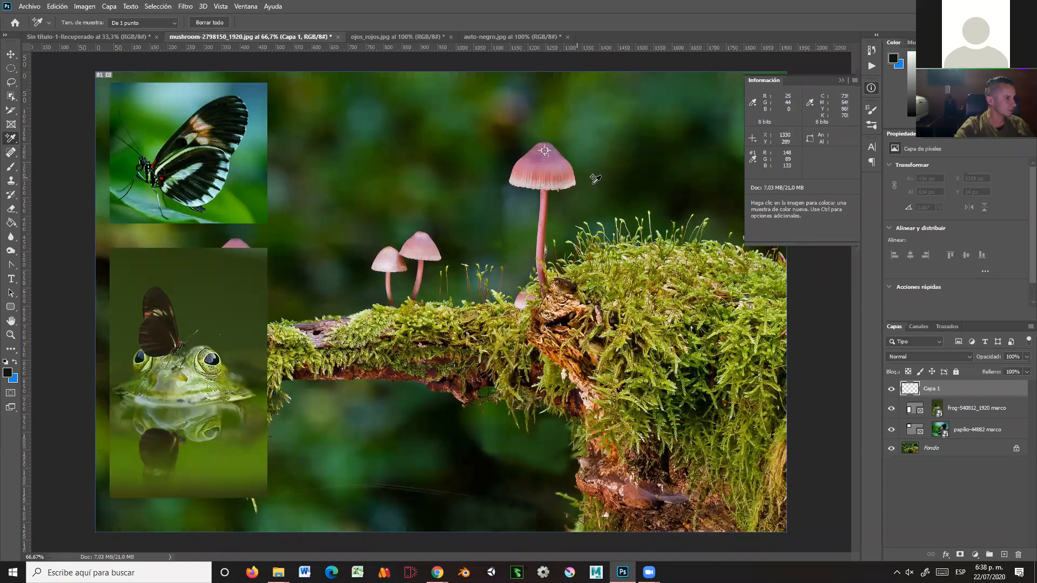
{"action": "left_click", "coordinate": [536, 151]}
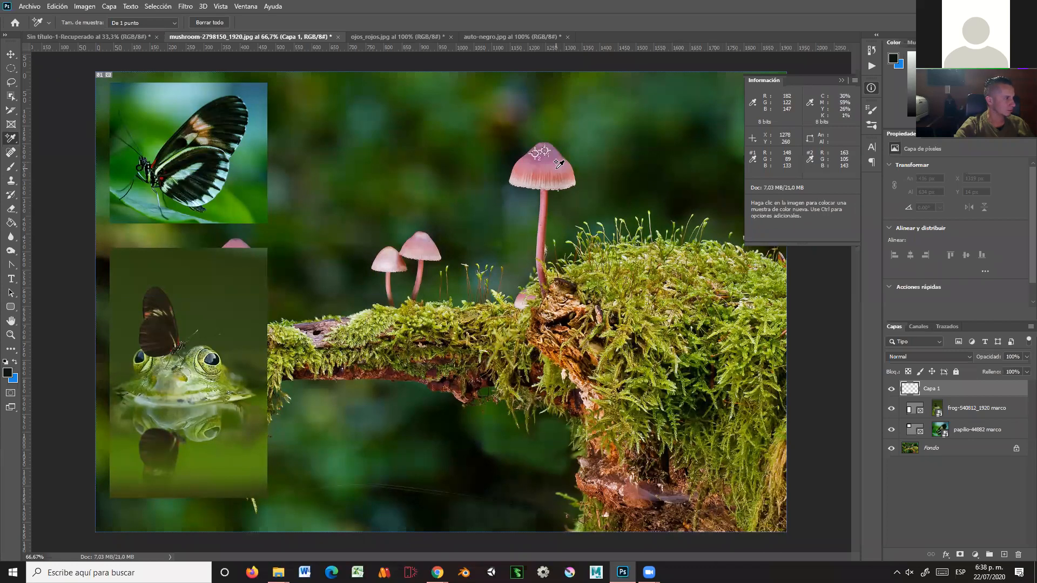
{"action": "left_click", "coordinate": [554, 164]}
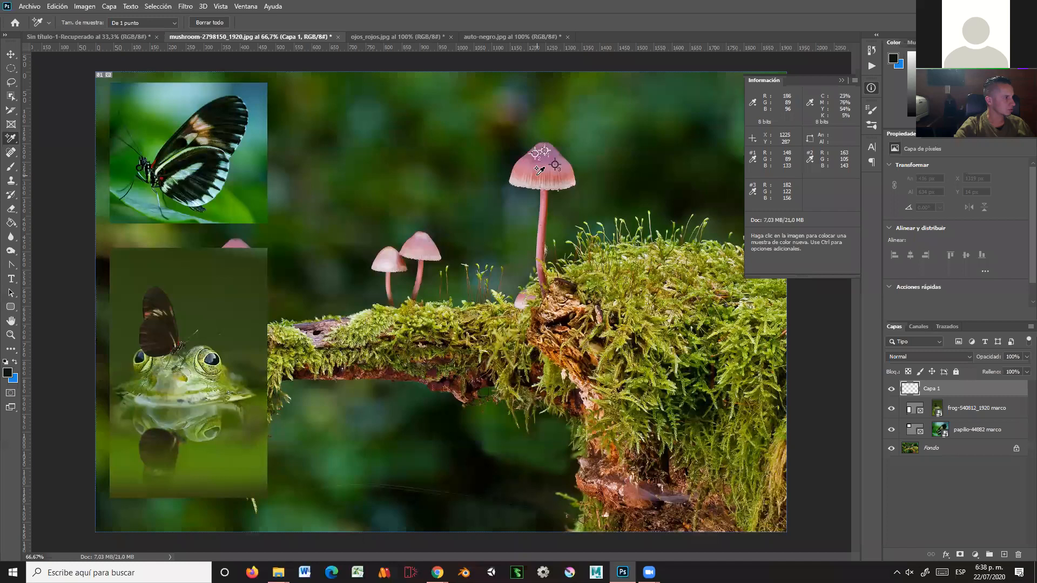
{"action": "left_click", "coordinate": [537, 175]}
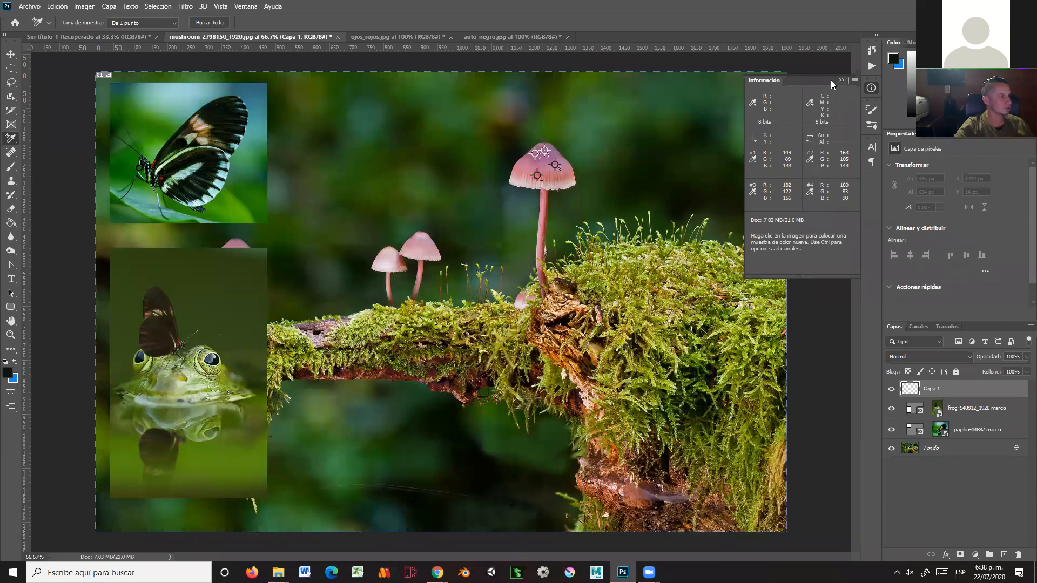
- Look over the options of the Info panel without changing them, and collapse the panel
{"action": "left_click", "coordinate": [855, 80]}
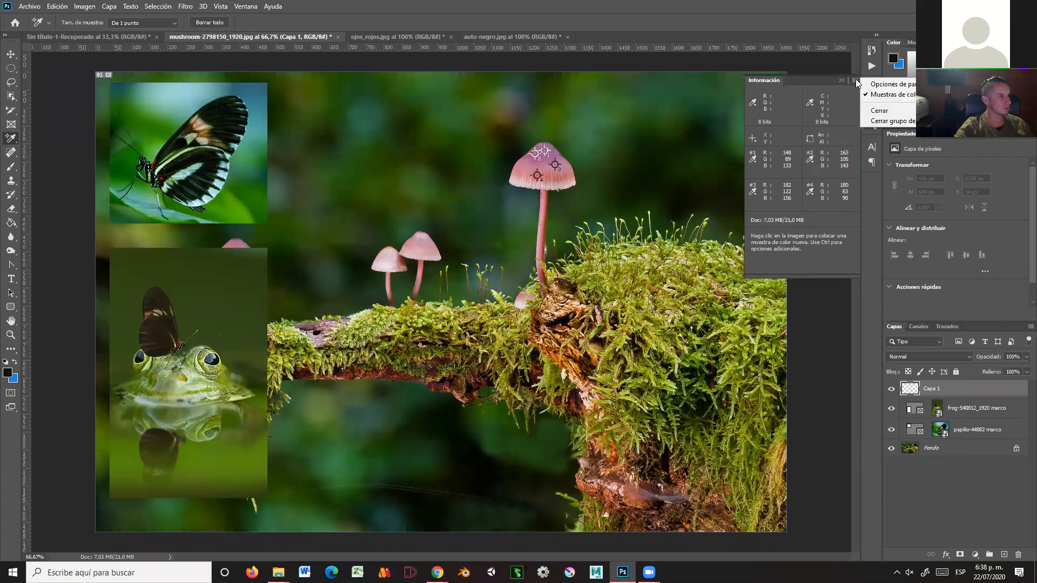
{"action": "left_click", "coordinate": [895, 84]}
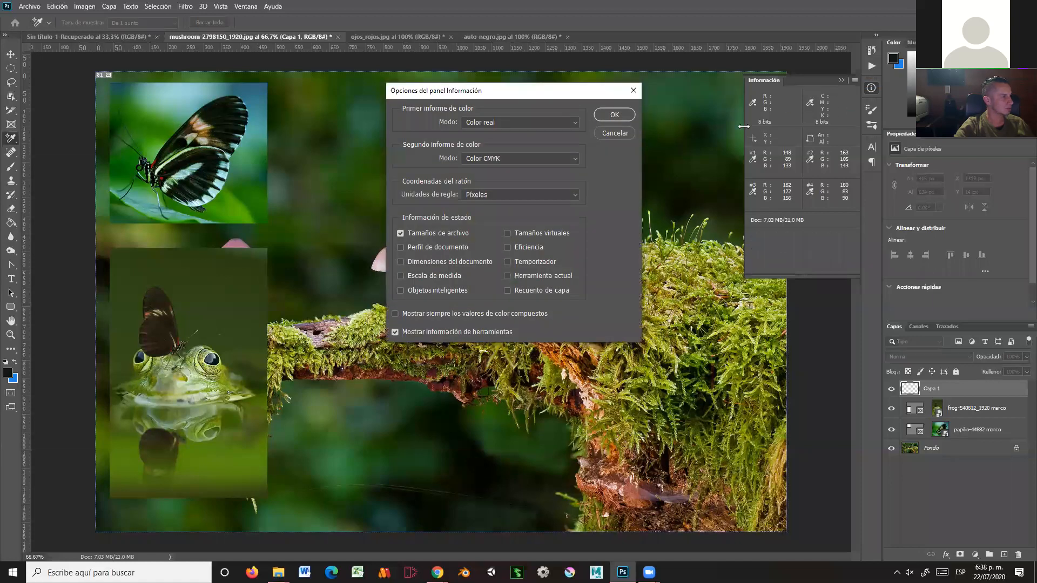
{"action": "left_click", "coordinate": [612, 132]}
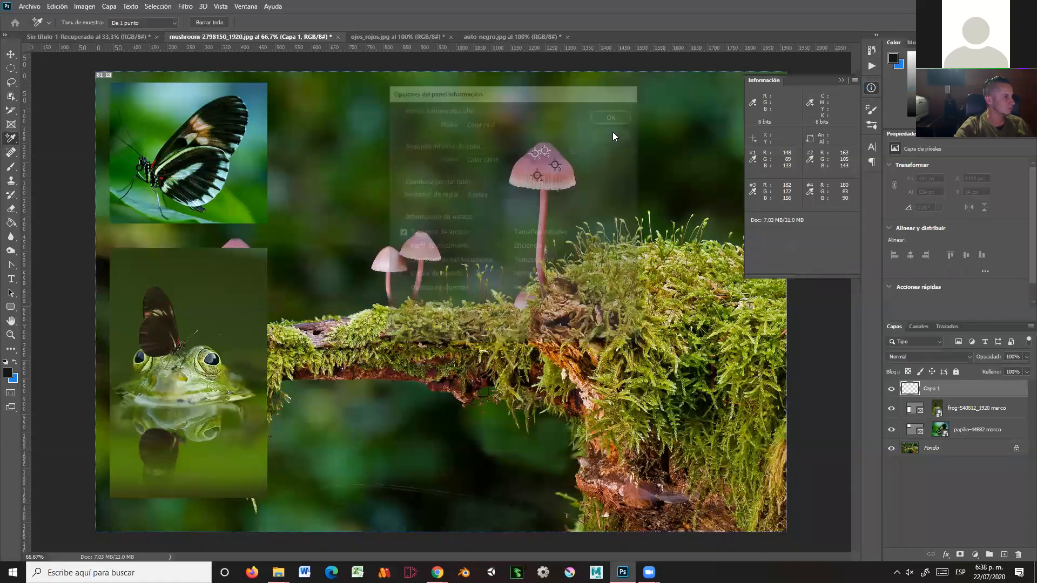
{"action": "left_click", "coordinate": [842, 80]}
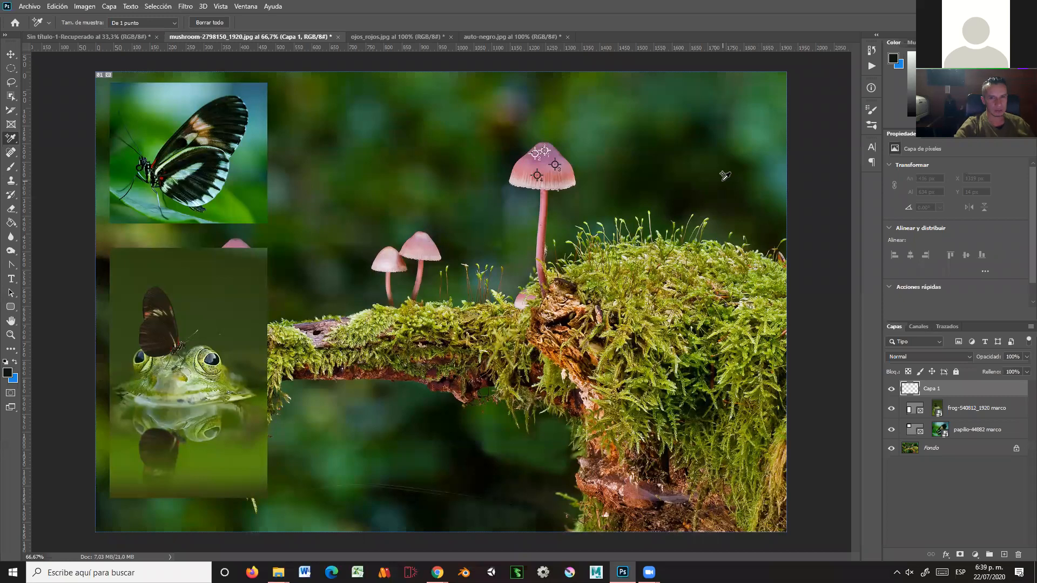
- With the Ruler tool active, place a vertical guide between the frames and the small mushrooms at about X 736 px
{"action": "right_click", "coordinate": [13, 144]}
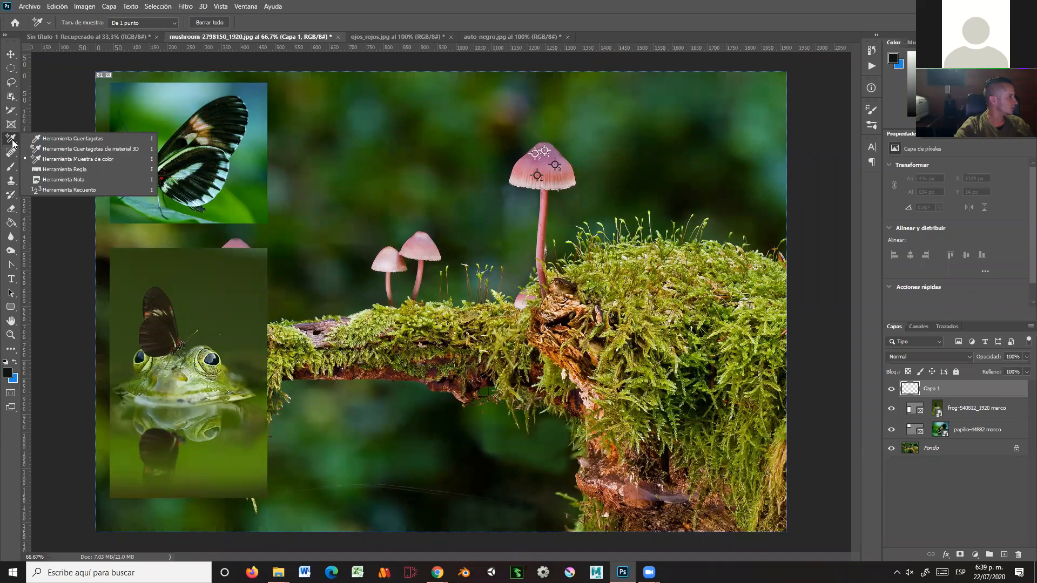
{"action": "left_click", "coordinate": [73, 169]}
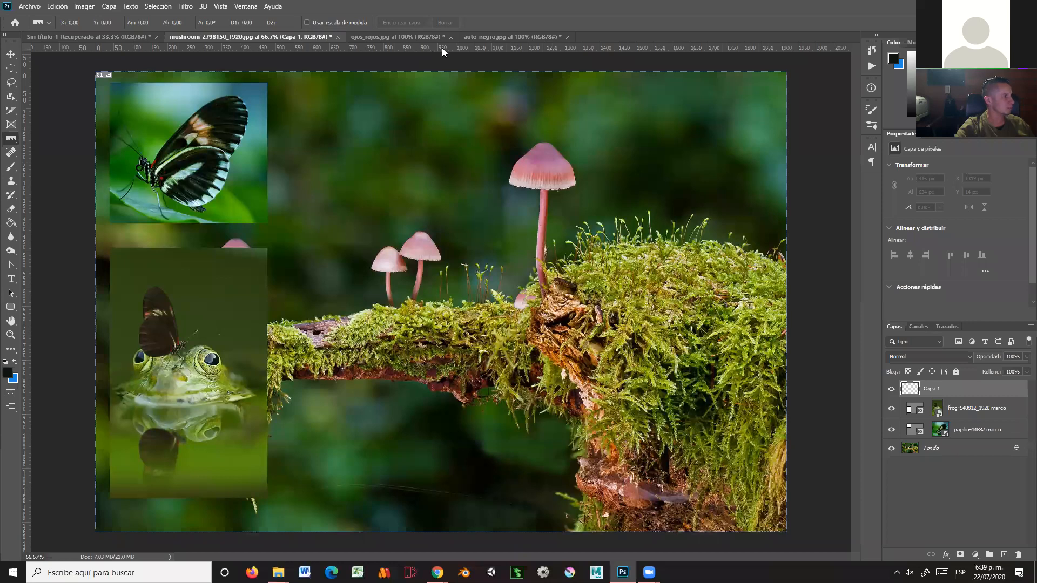
{"action": "mouse_move", "coordinate": [444, 48]}
{"action": "left_mouse_down"}
{"action": "mouse_move", "coordinate": [474, 107]}
{"action": "mouse_move", "coordinate": [465, 45]}
{"action": "mouse_move", "coordinate": [442, 42]}
{"action": "left_mouse_up"}
{"action": "left_click_drag", "start_coordinate": [27, 221], "coordinate": [361, 219]}
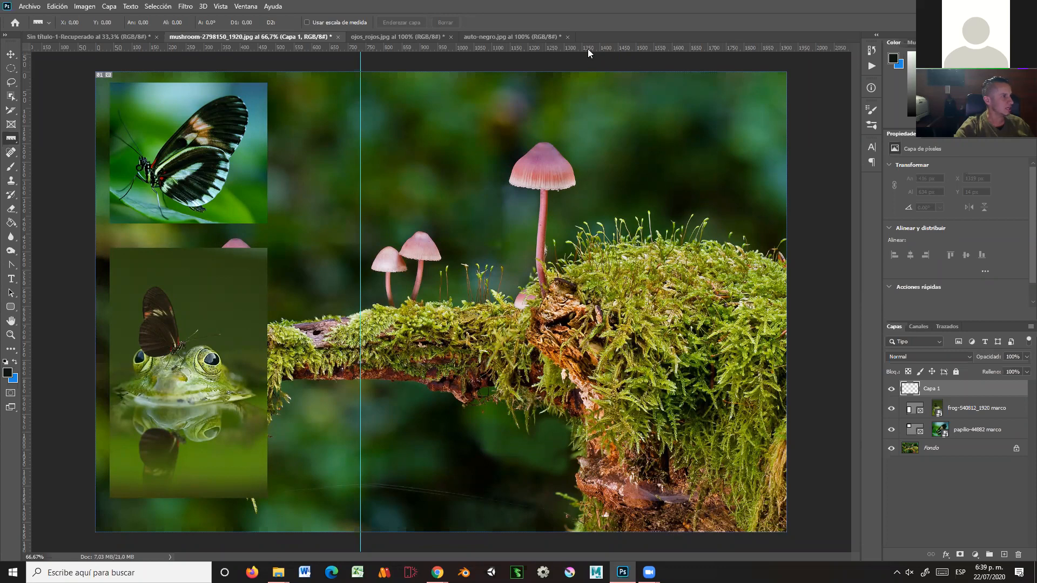
- Switch the ruler units to centimetres and measure the butterfly frame's width just below its lower edge
{"action": "right_click", "coordinate": [519, 48]}
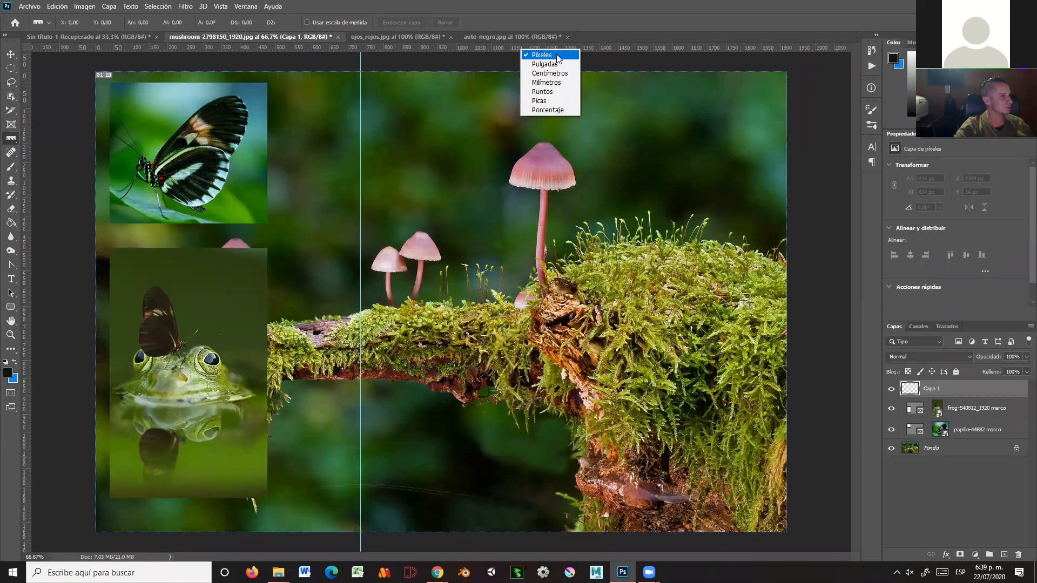
{"action": "left_click", "coordinate": [557, 78]}
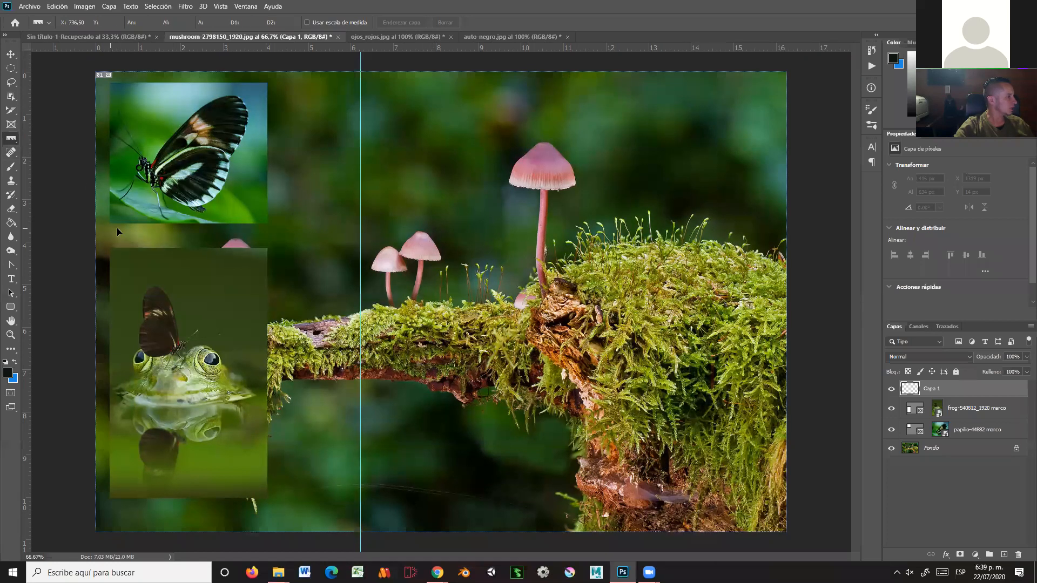
{"action": "left_click_drag", "start_coordinate": [109, 228], "coordinate": [267, 231]}
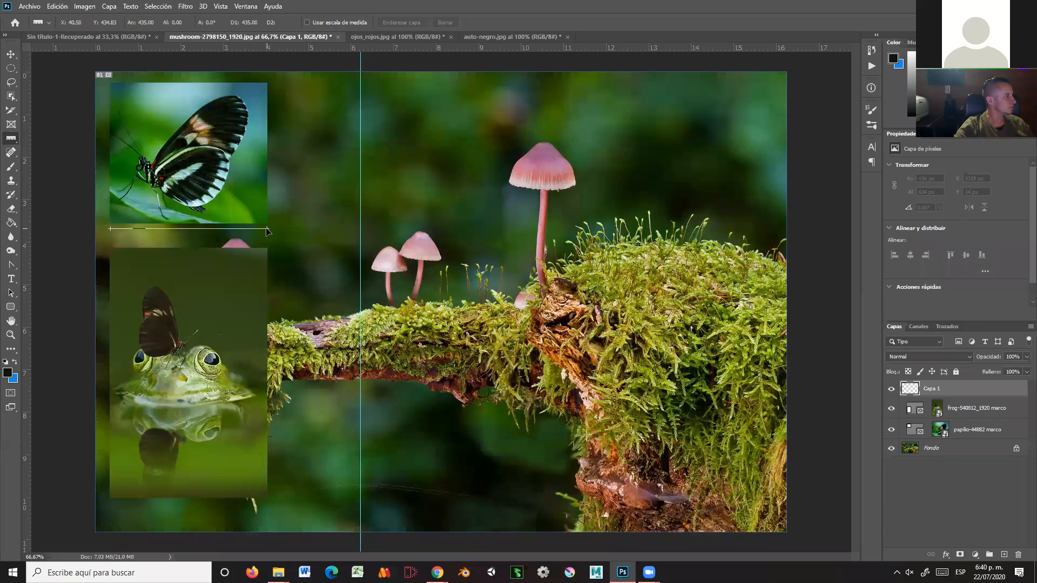
{"action": "left_click_drag", "start_coordinate": [267, 231], "coordinate": [267, 230]}
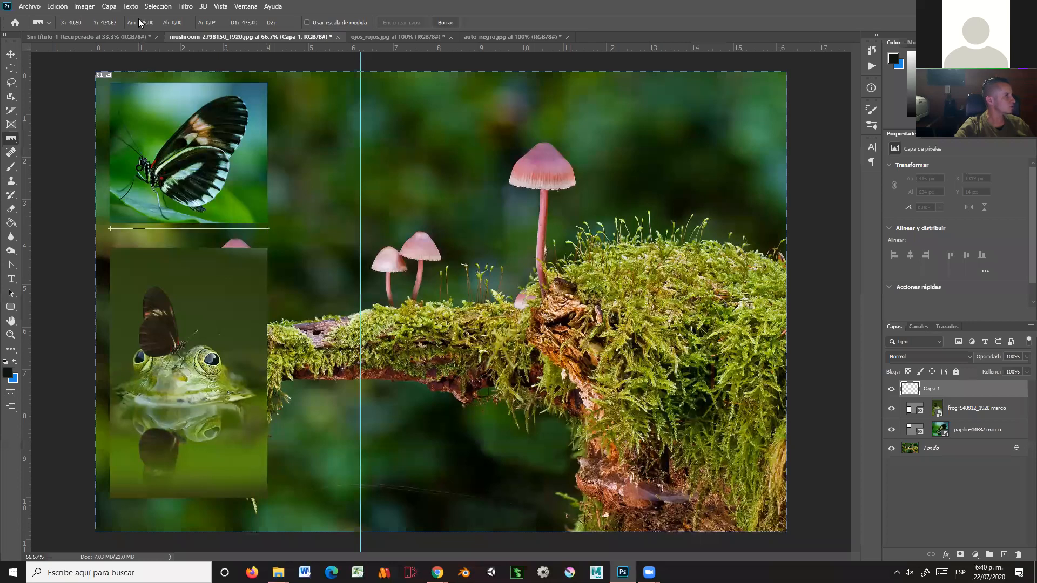